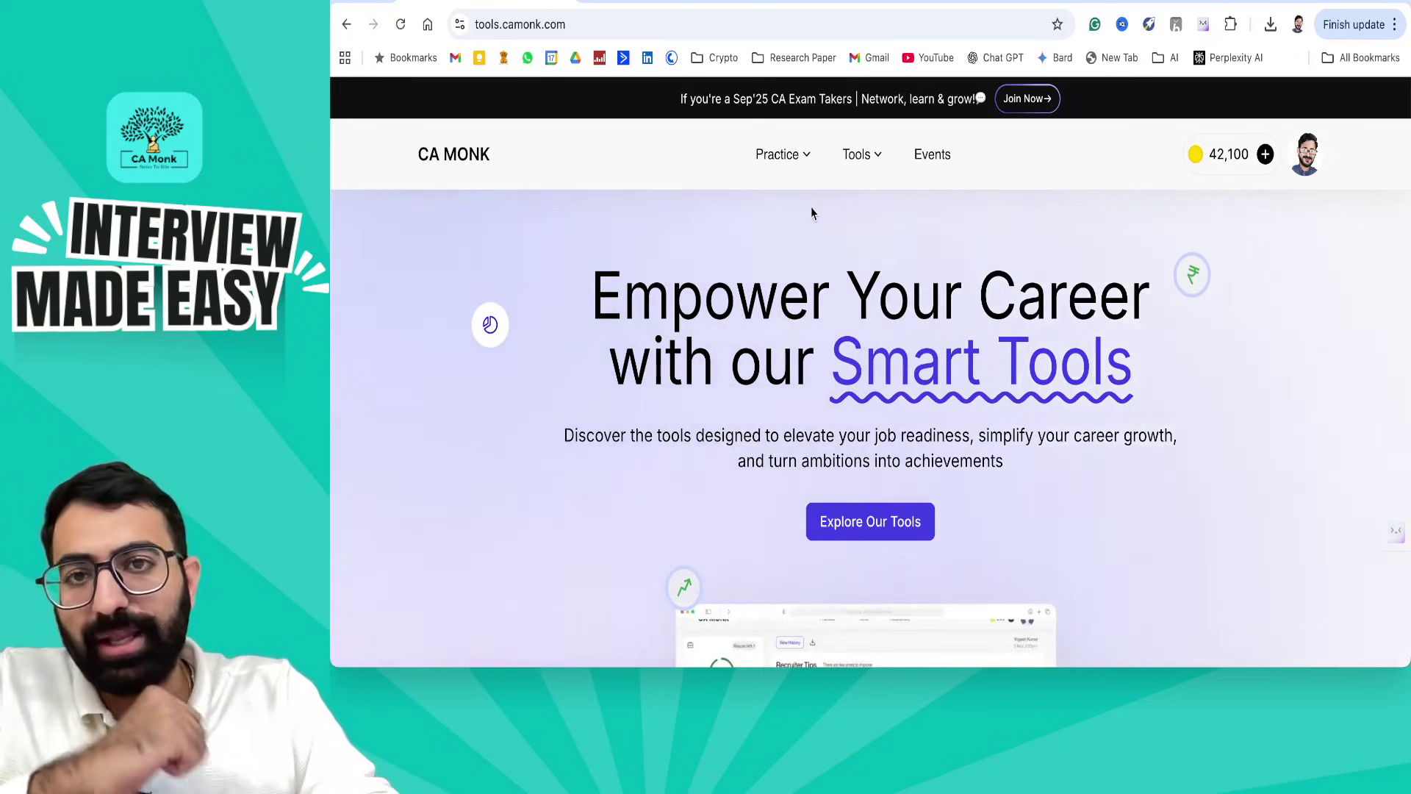
Step: Launch Tools > Resume Builder, get started, and choose Create Resume for a new resume
mouse_move(853, 169)
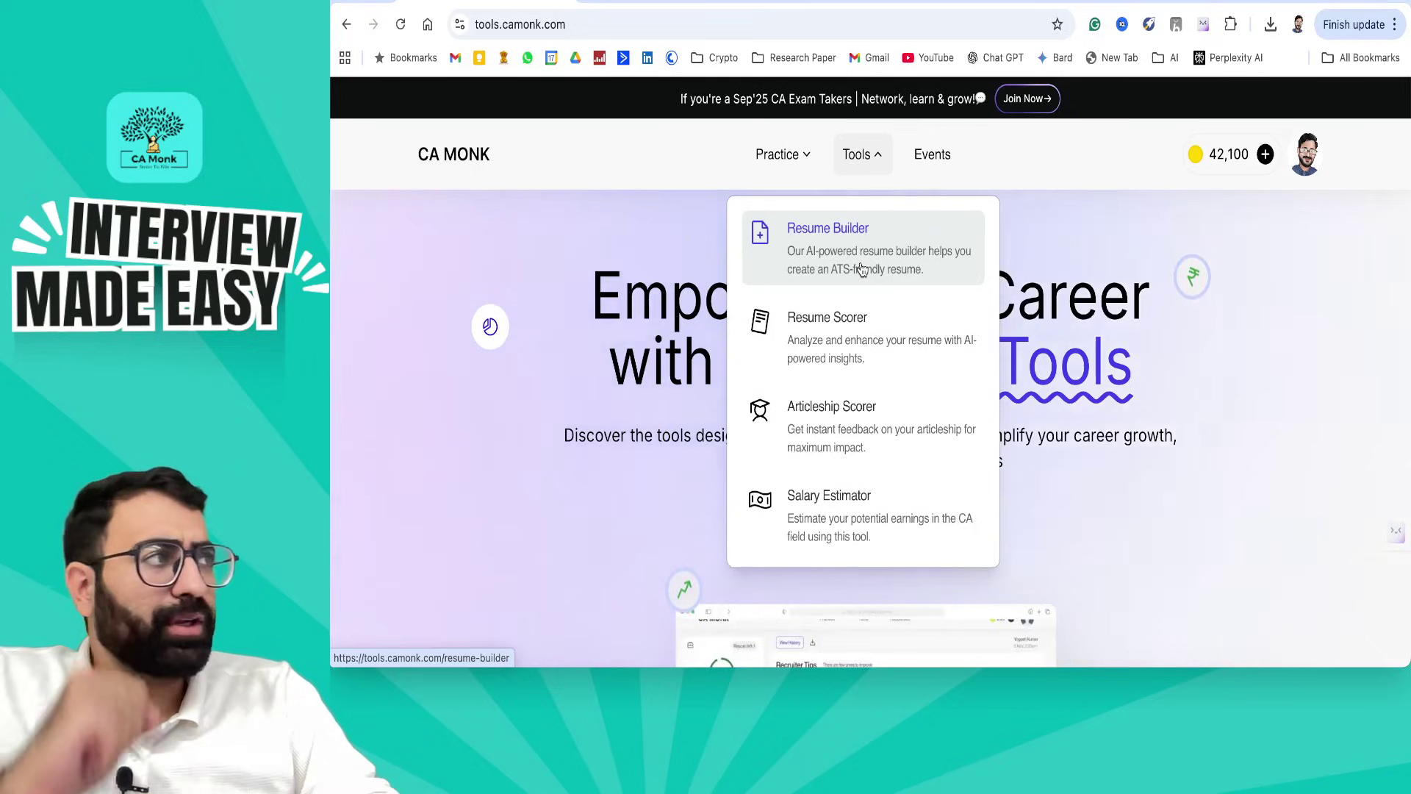
click(861, 268)
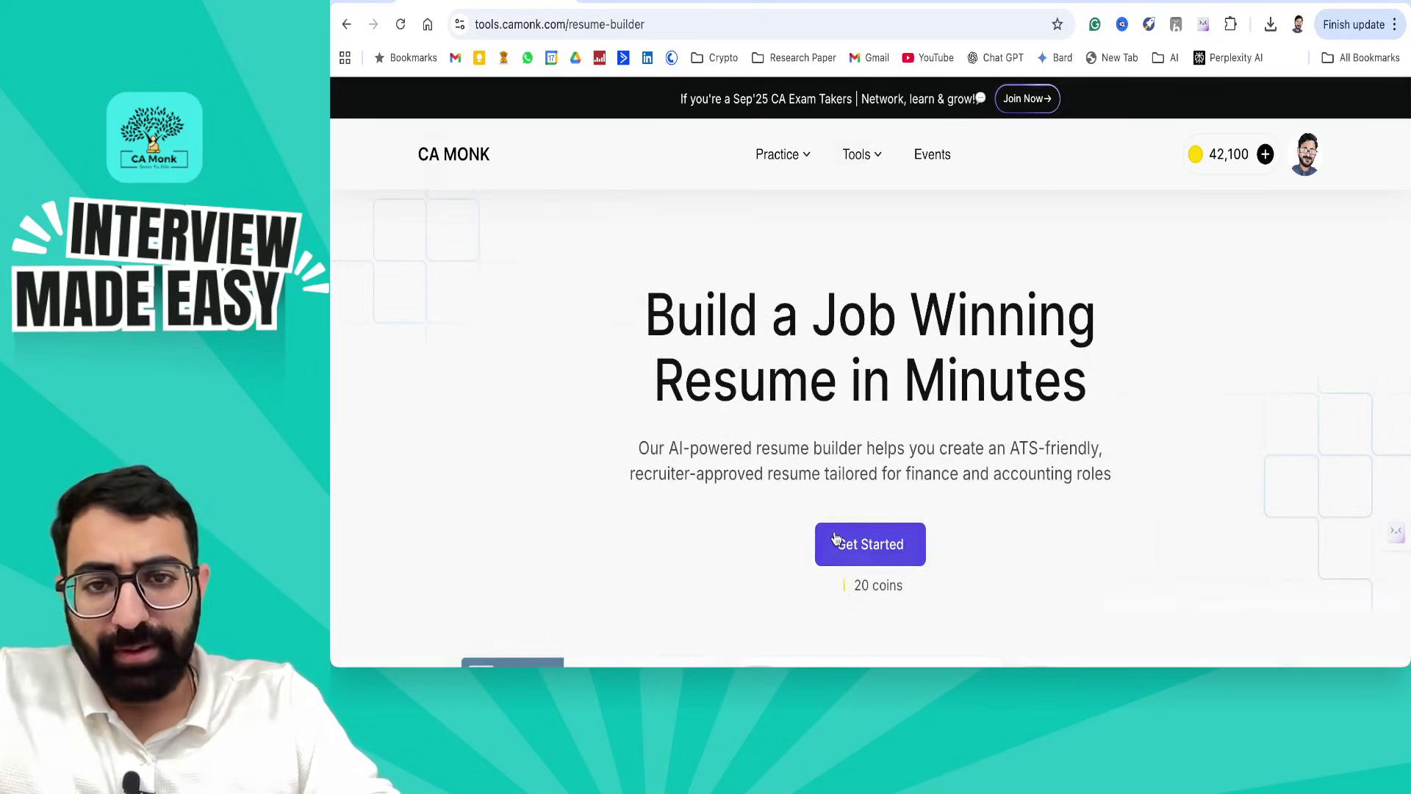
click(833, 541)
scroll(835, 537, down, 1)
scroll(731, 249, up, 1)
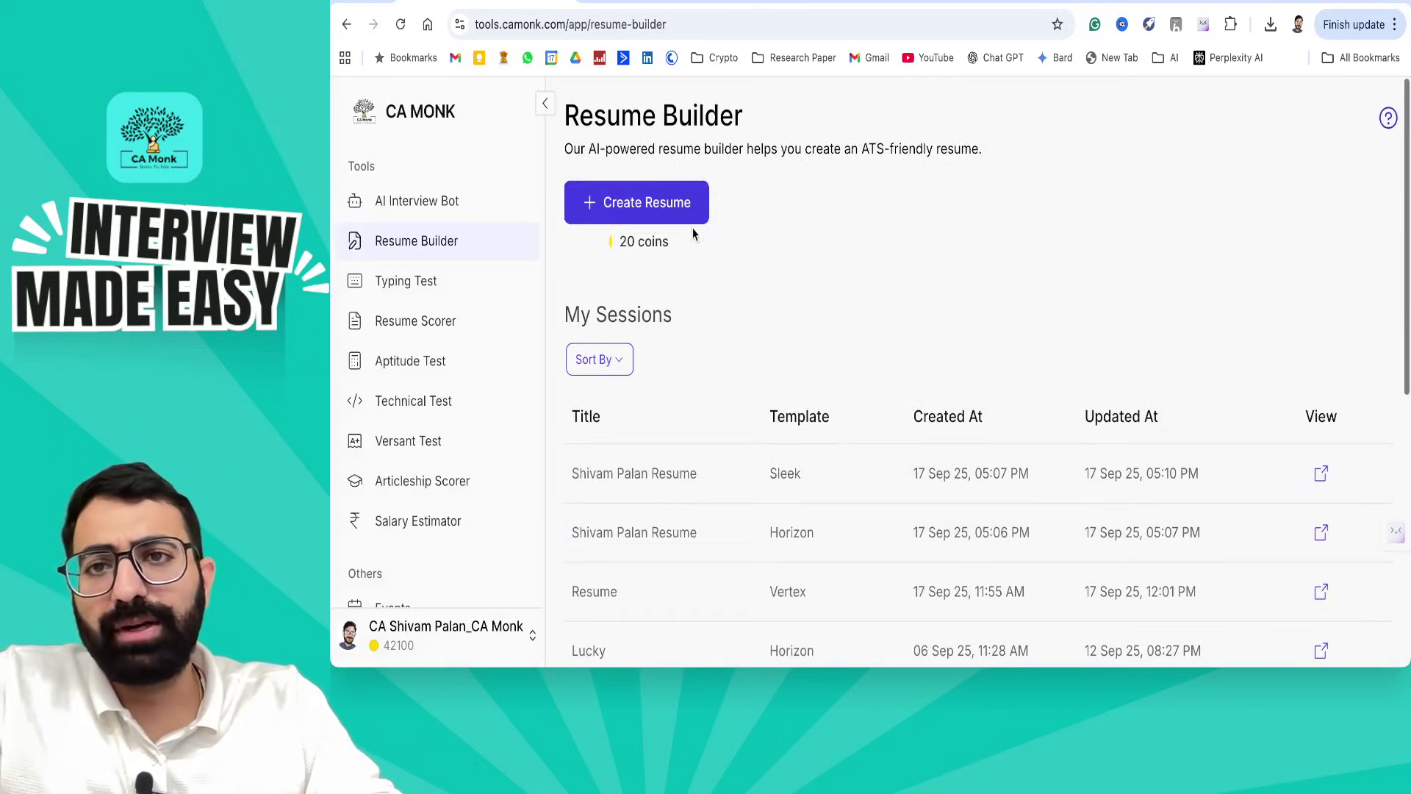
click(687, 220)
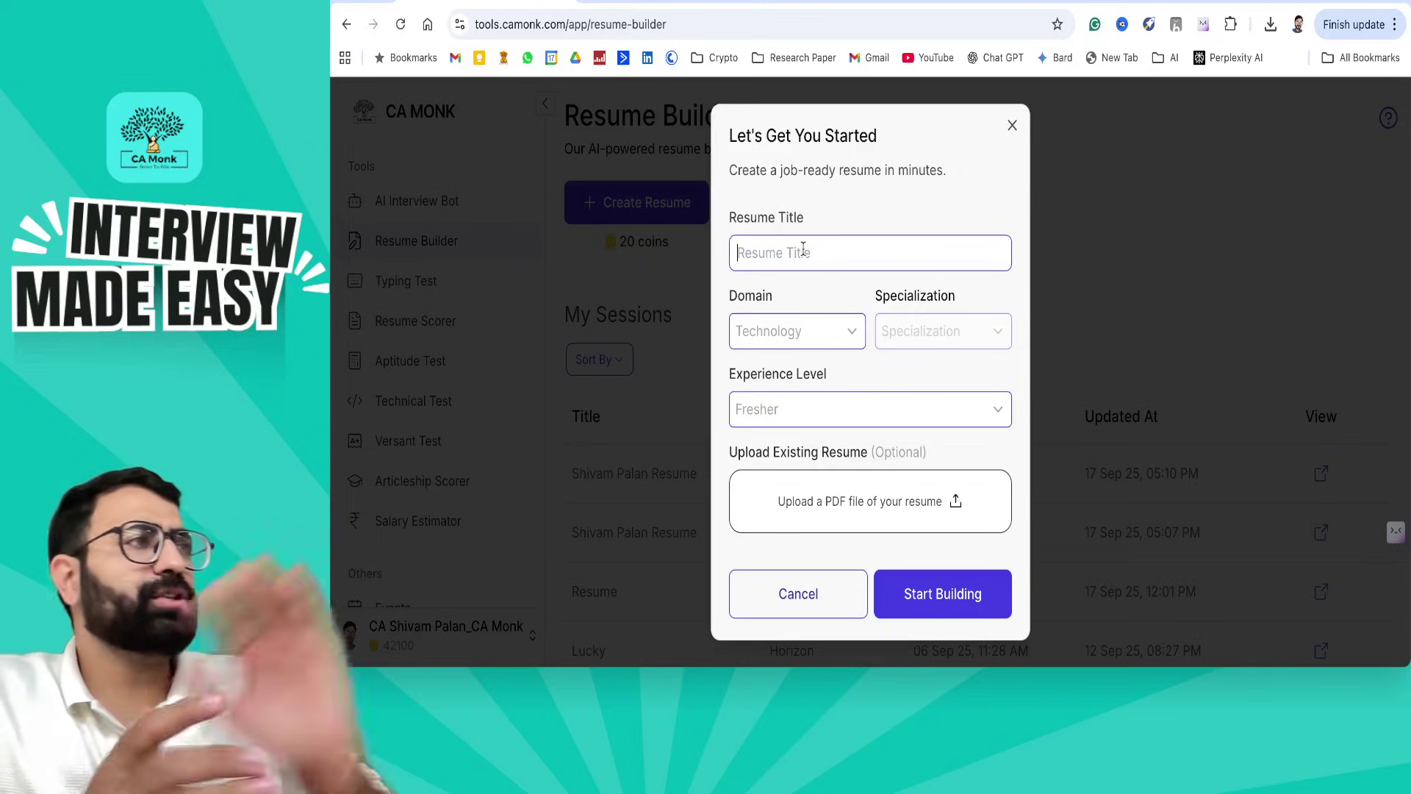
Step: Title the resume with the candidate's name: Finance & Accounting, FP&A, Junior-Level (2 - 5 years)
click(803, 252)
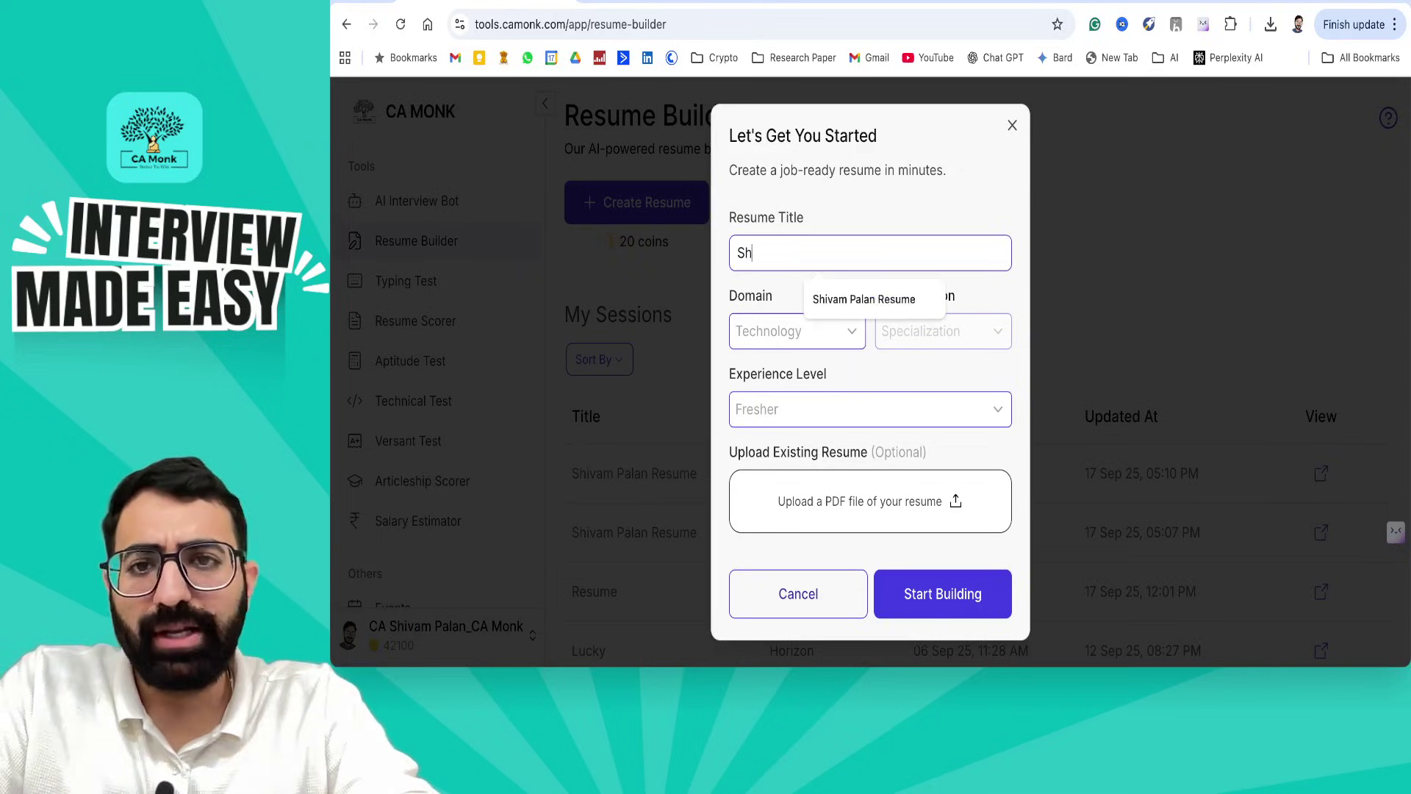
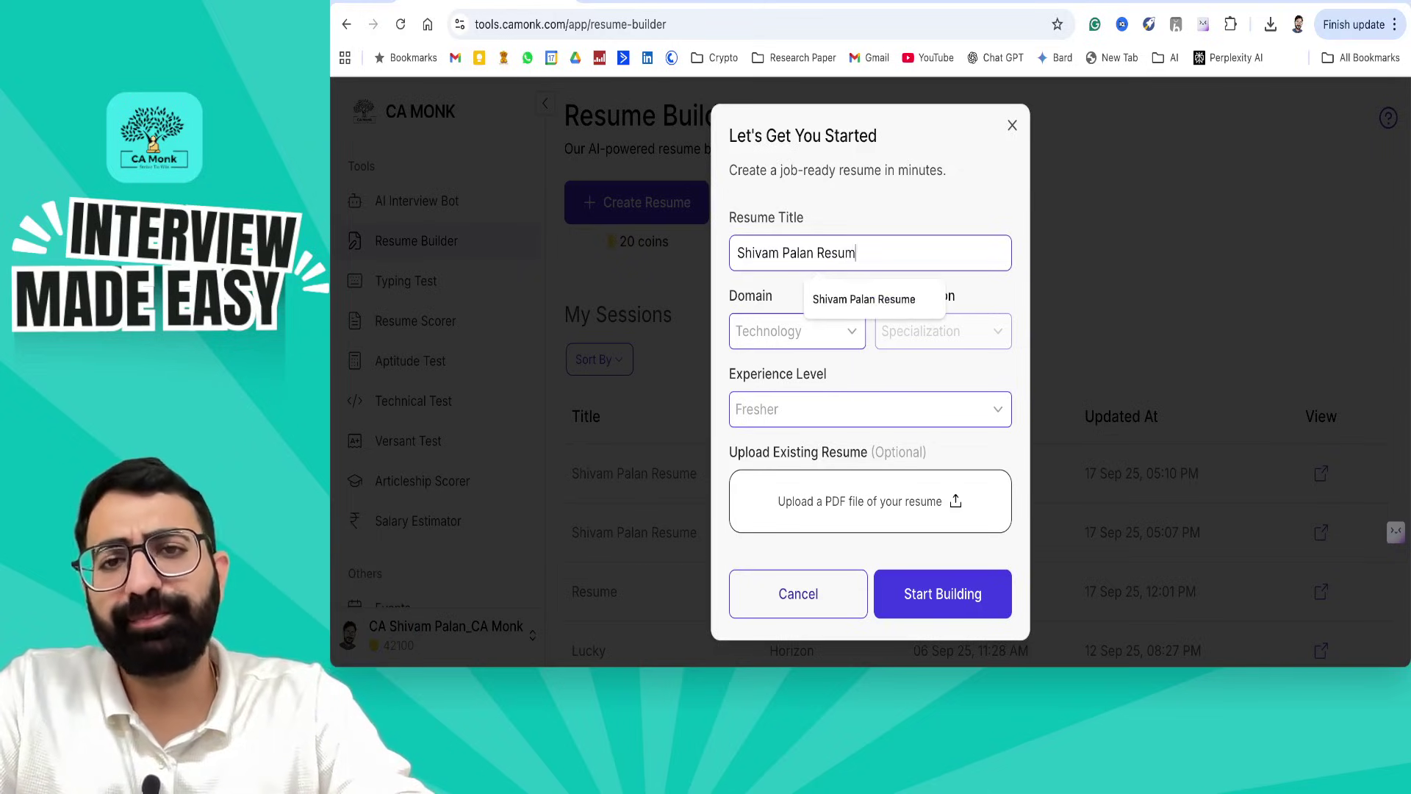
text(e)
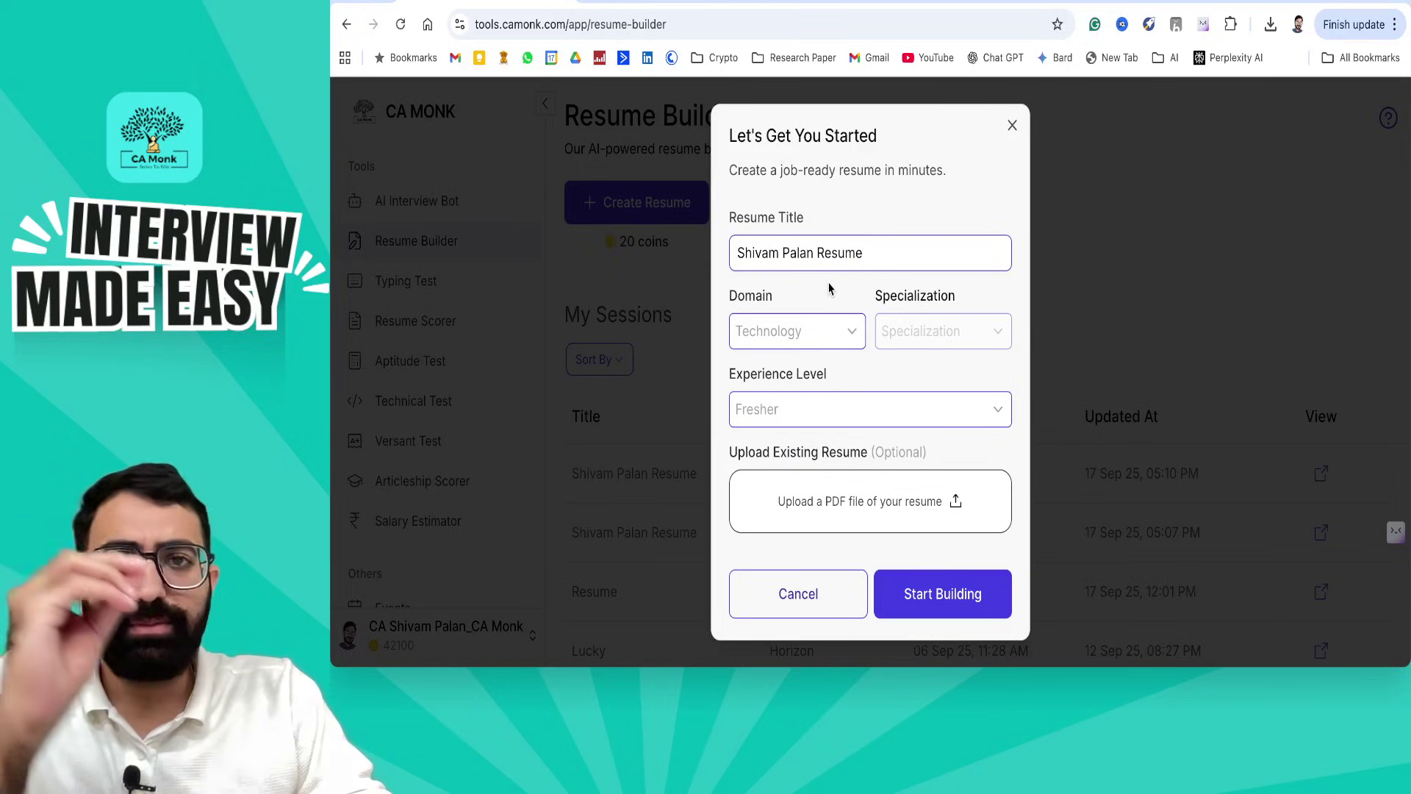
click(813, 341)
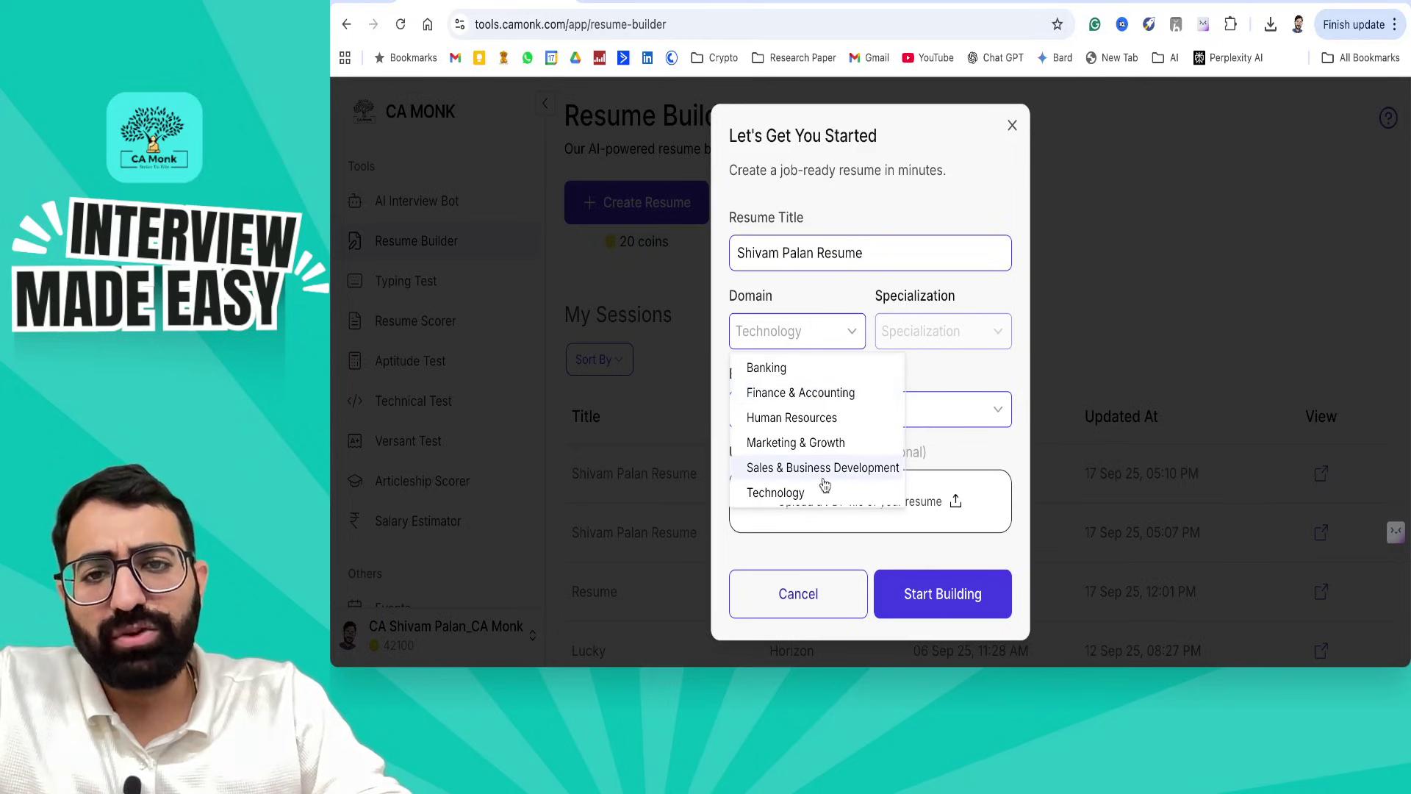
click(823, 393)
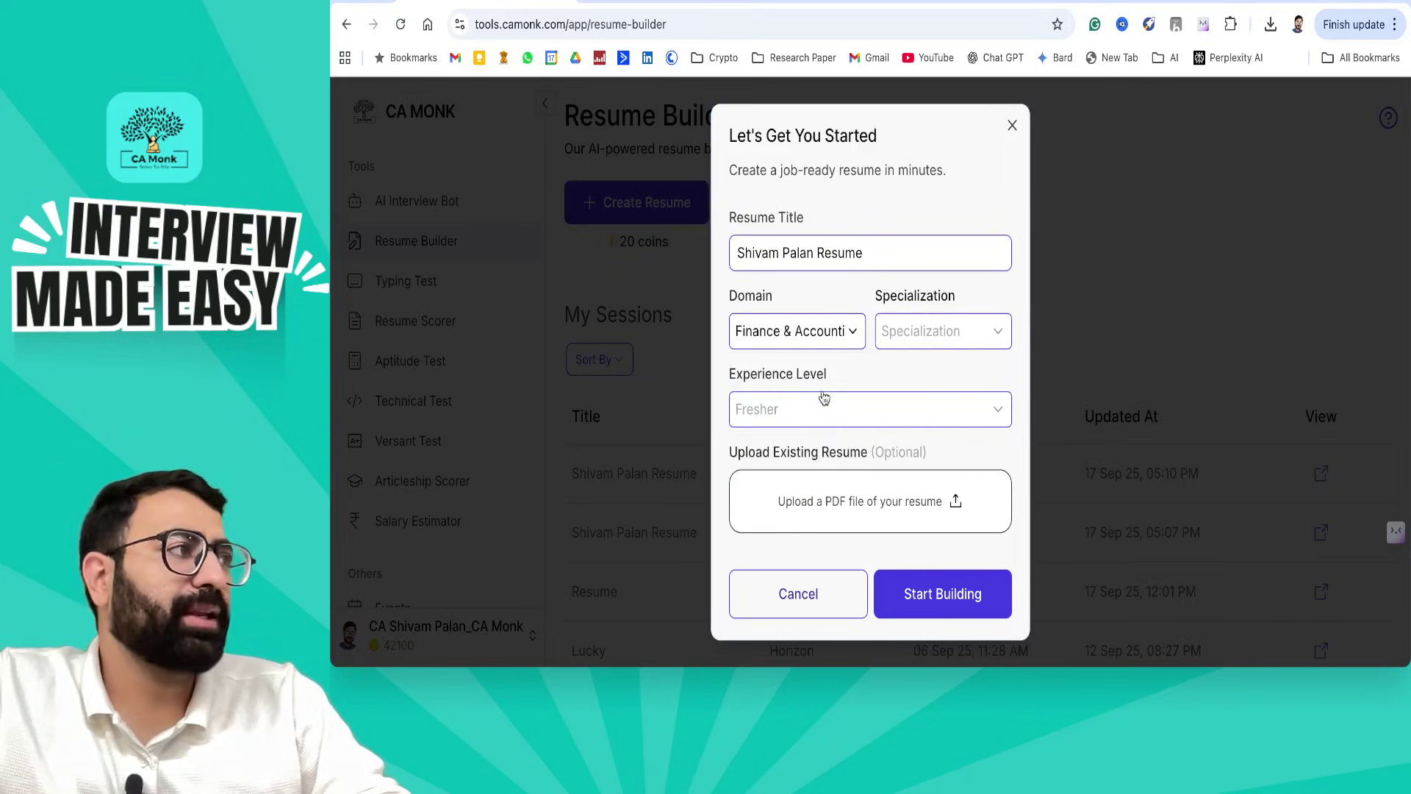
click(946, 341)
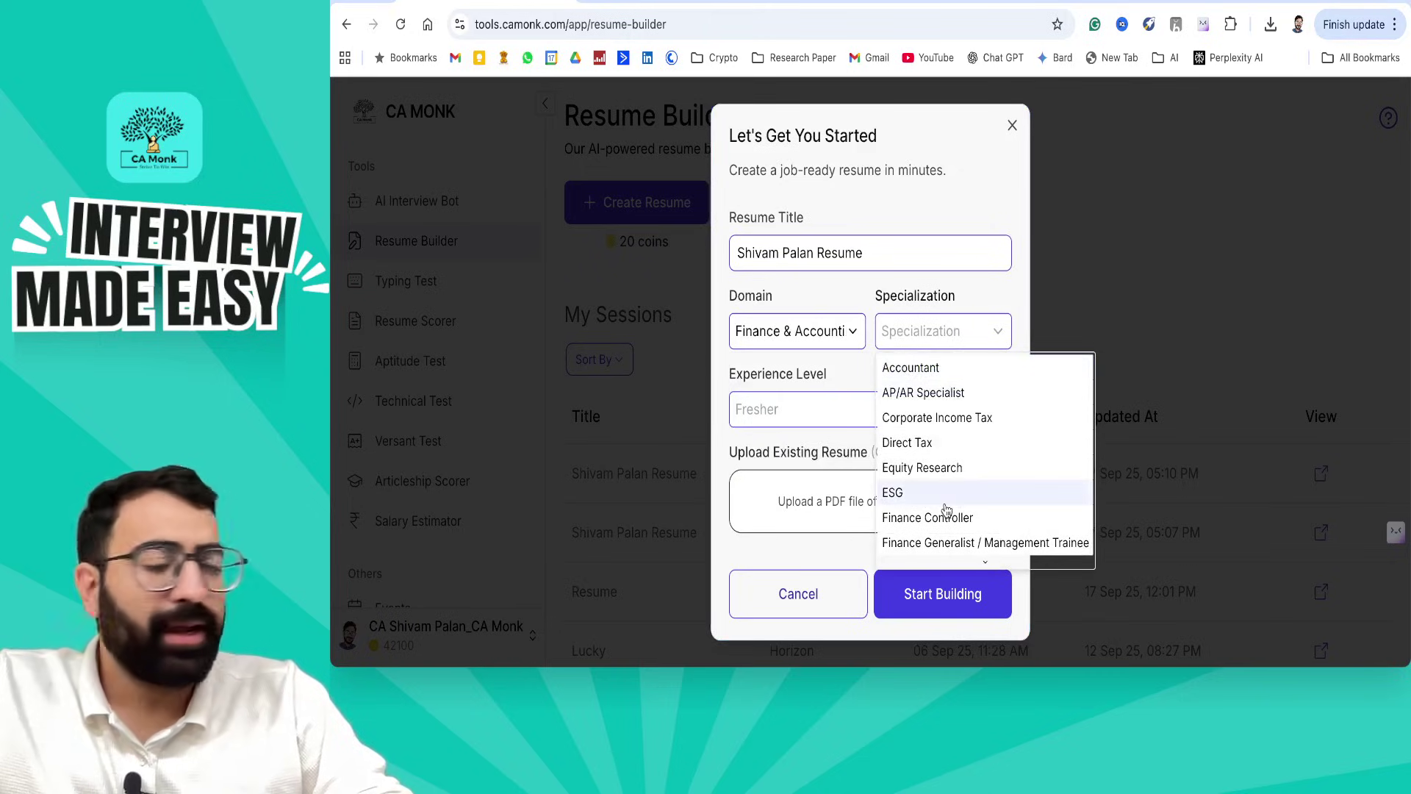
scroll(948, 520, down, 3)
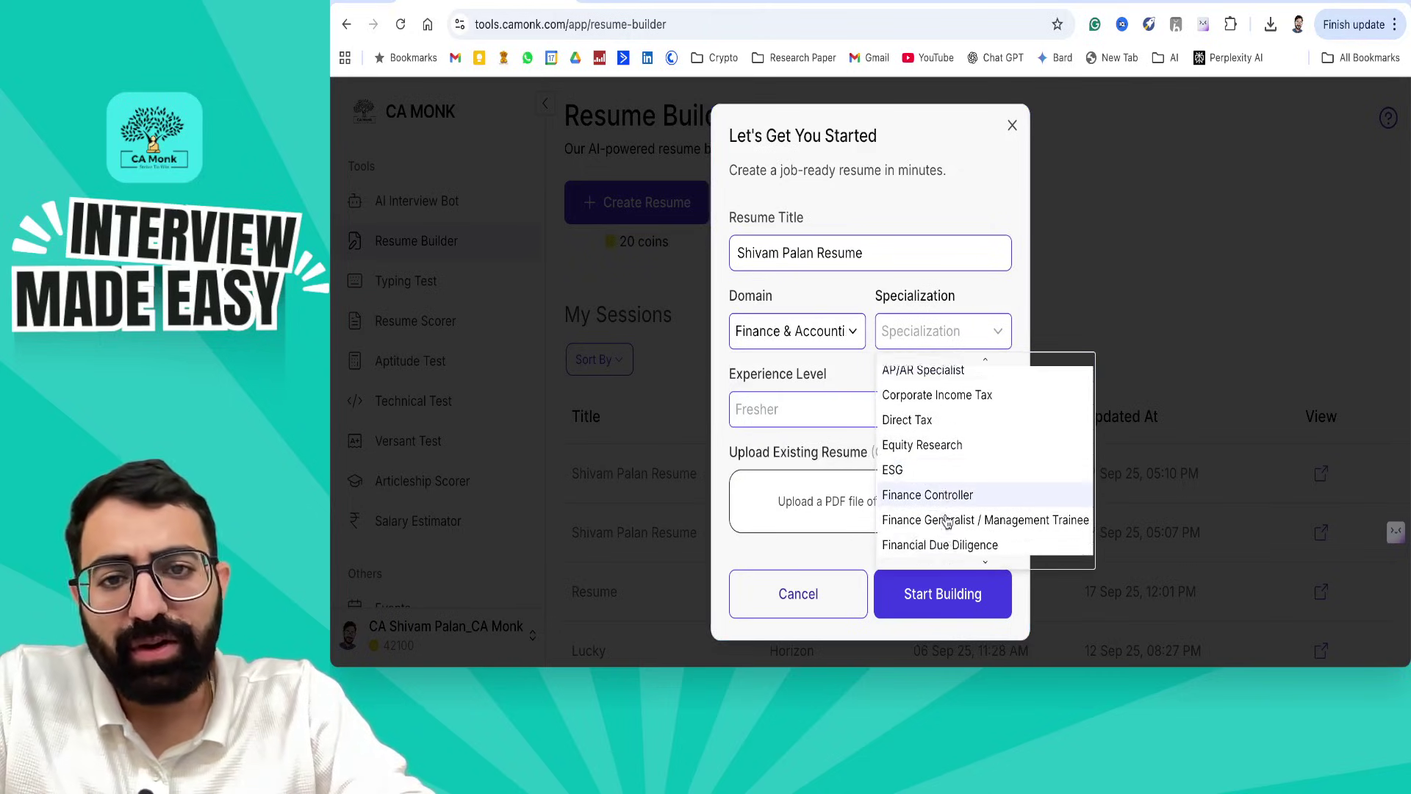
click(941, 505)
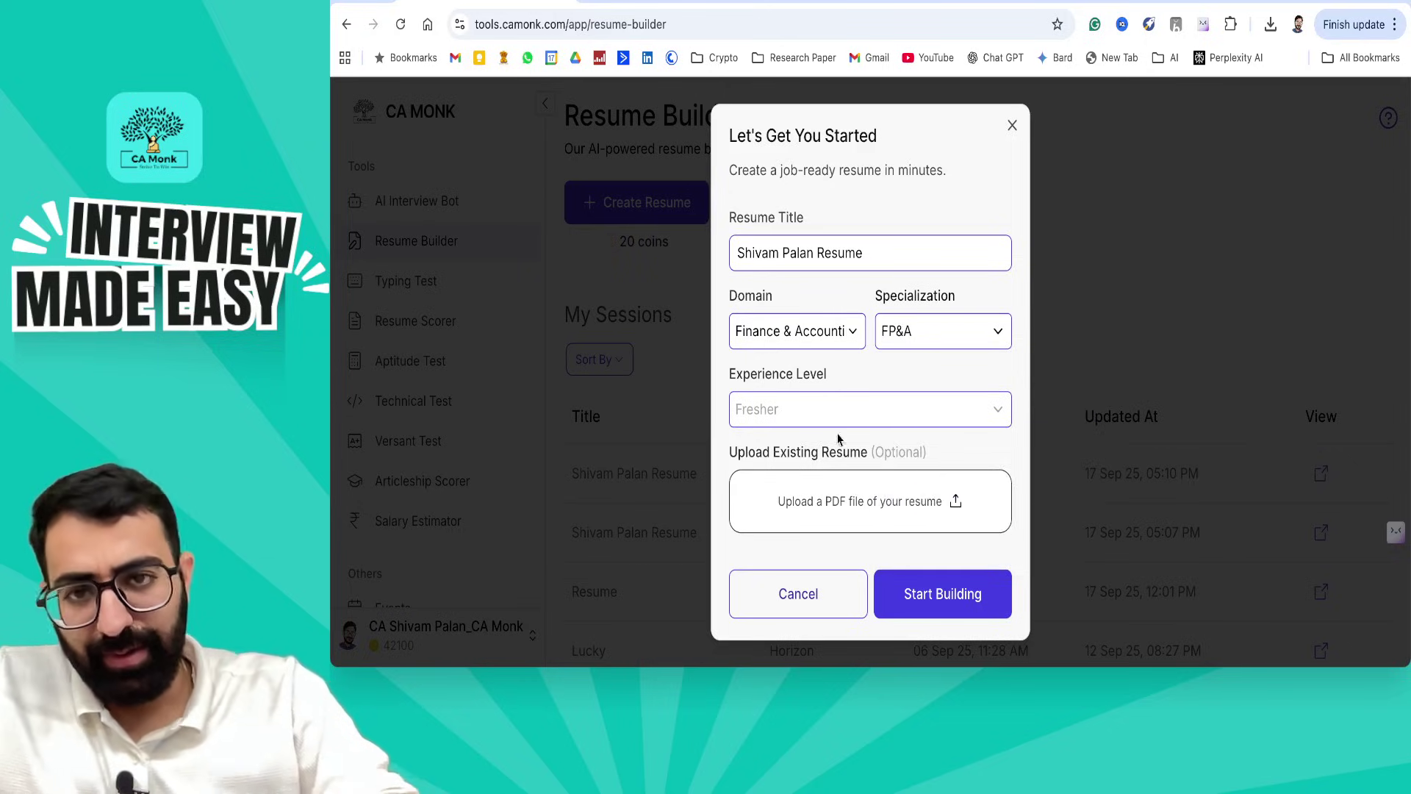
click(835, 420)
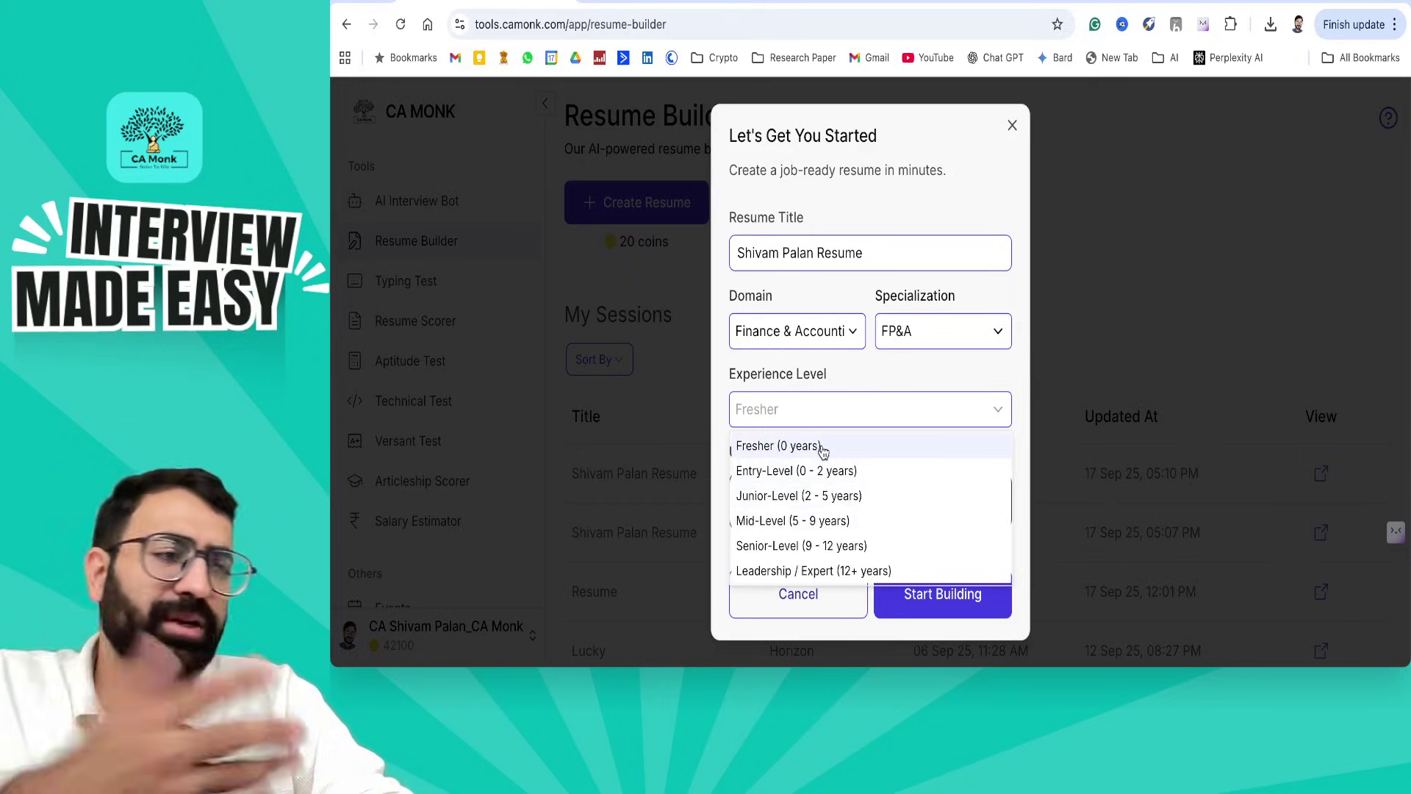
click(824, 497)
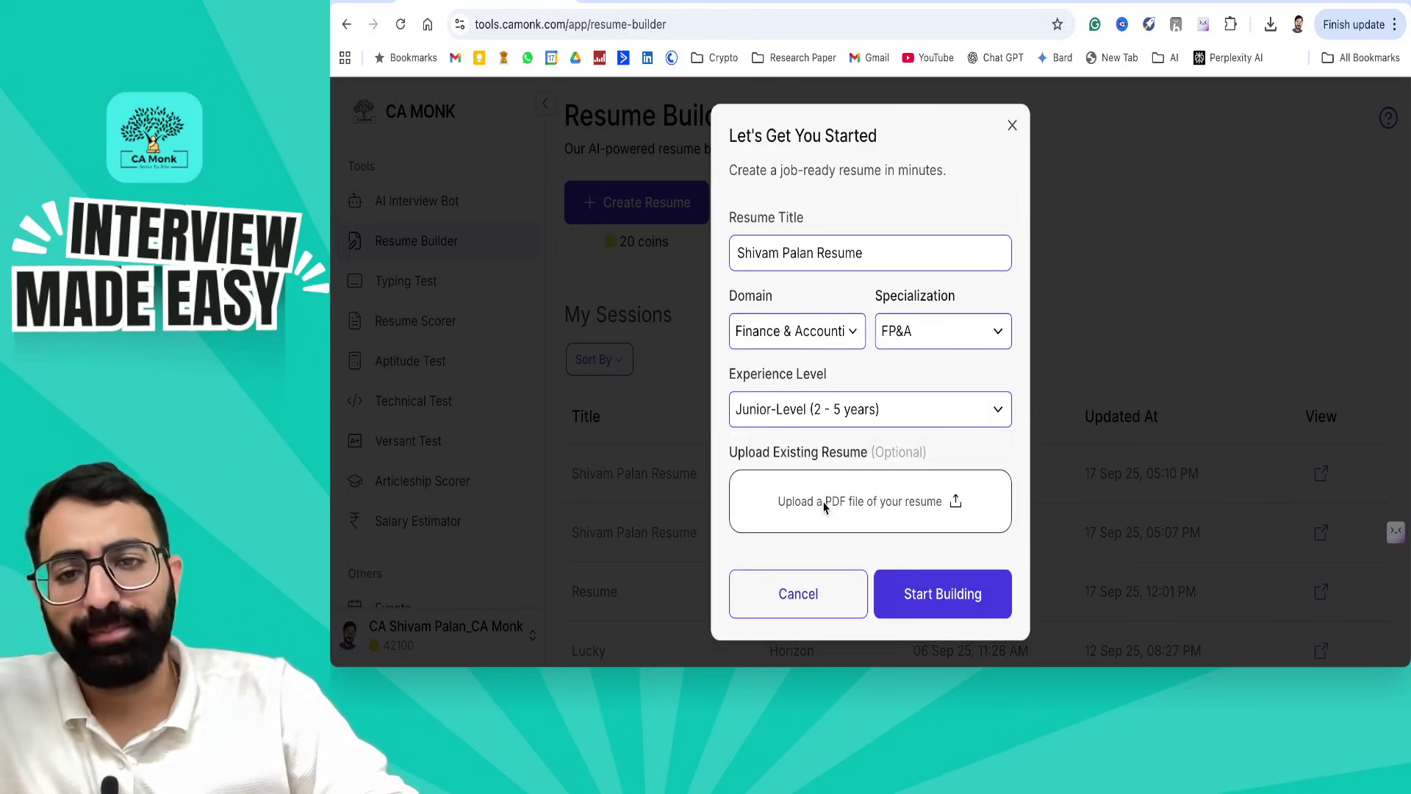
Step: Attach Experienced CA Resume (7).pdf from the Desktop as the existing resume
click(825, 506)
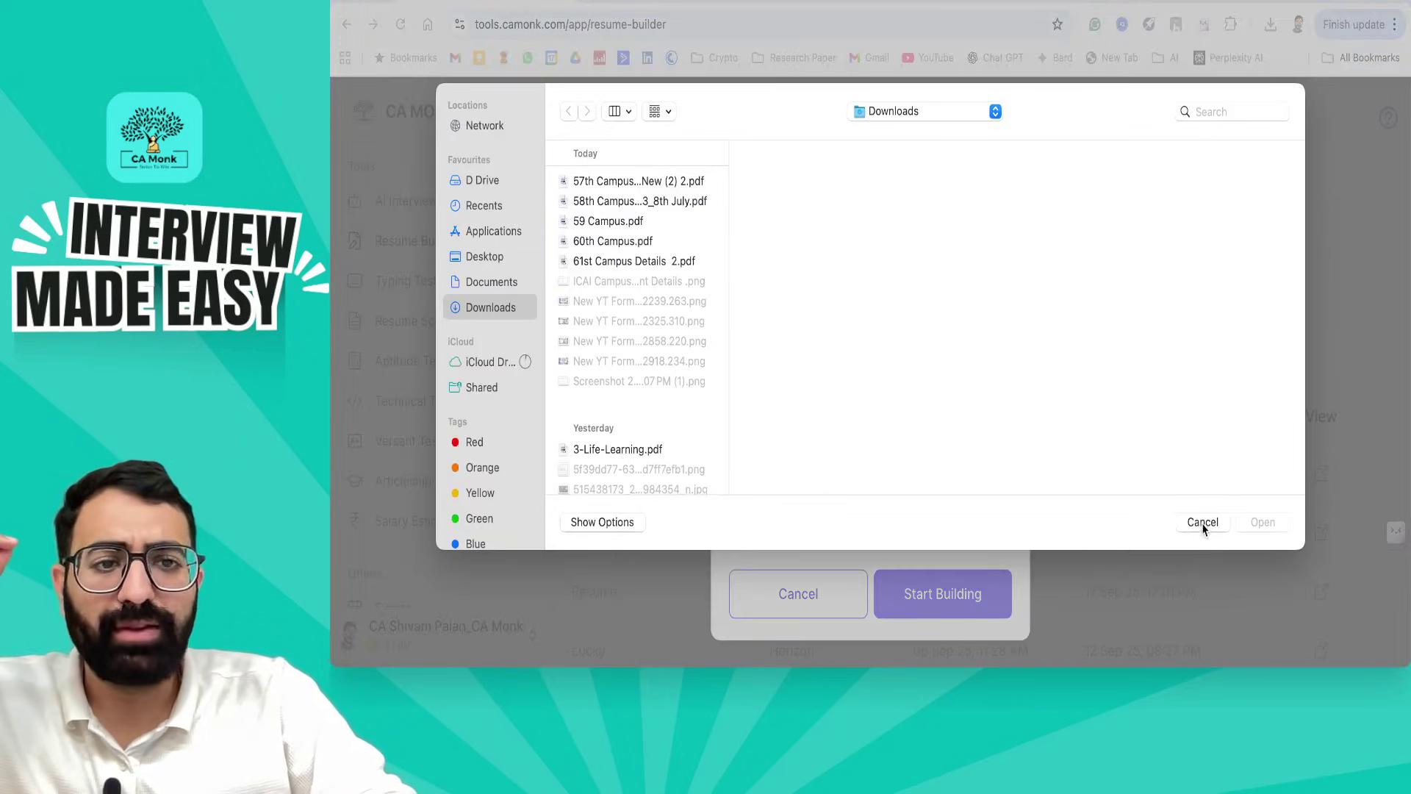
click(1203, 524)
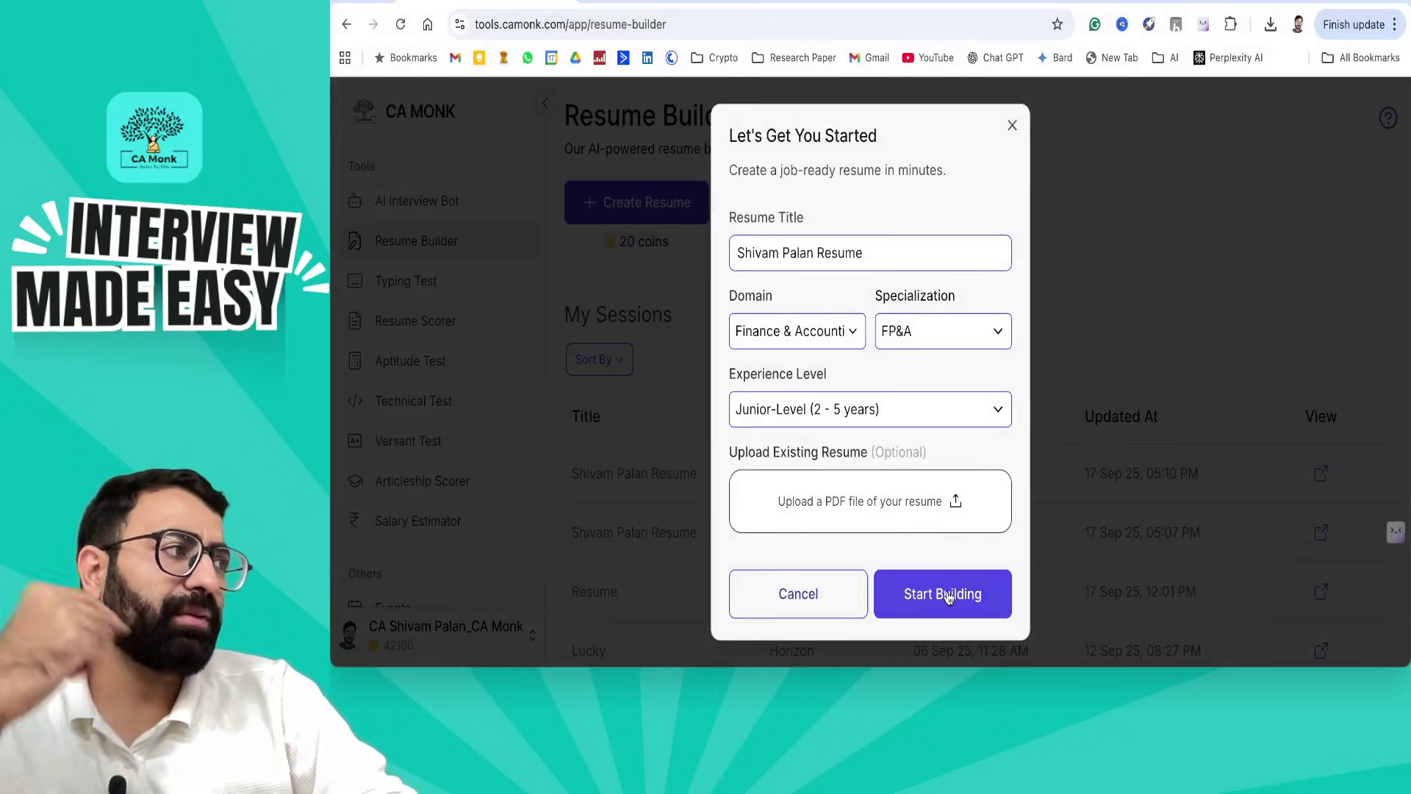
click(832, 500)
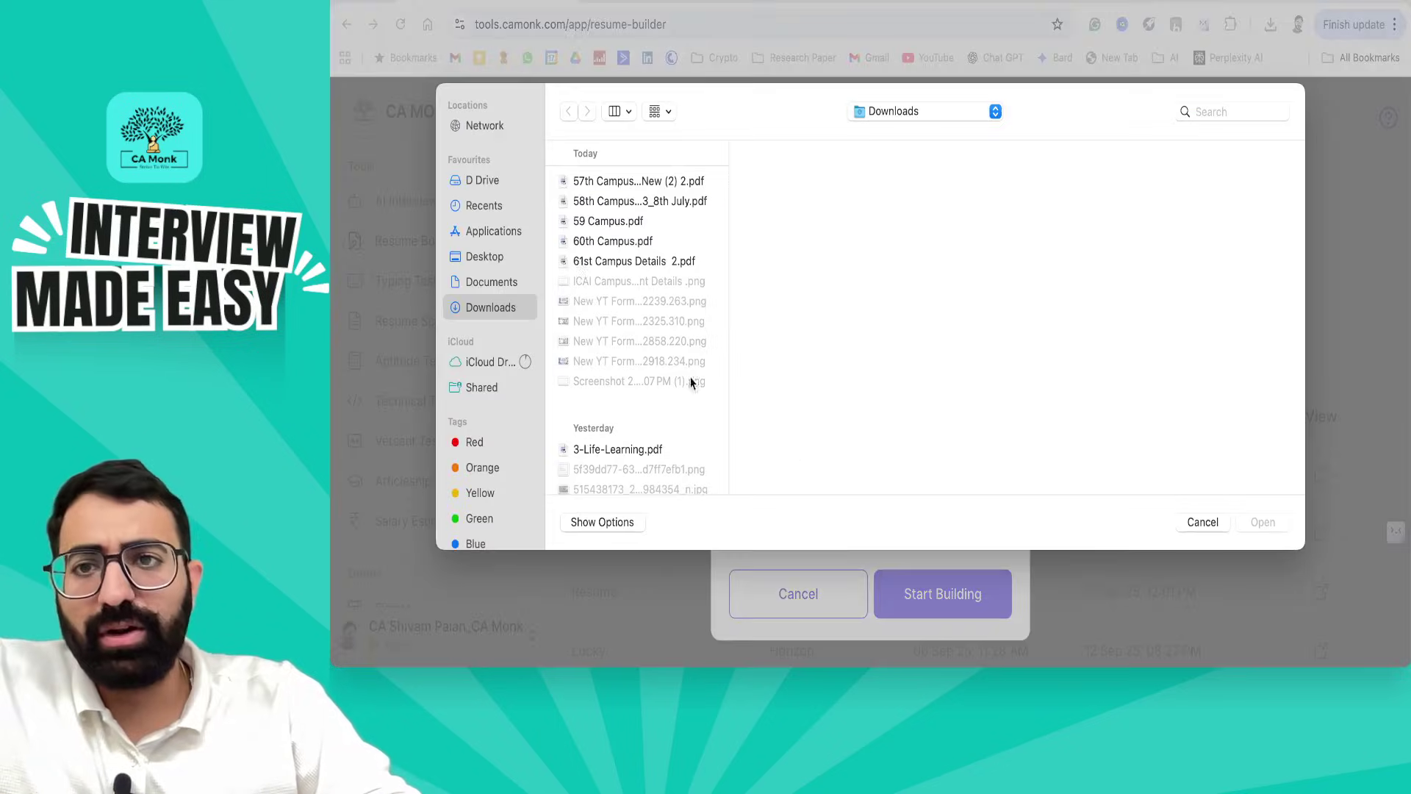
click(485, 257)
click(653, 204)
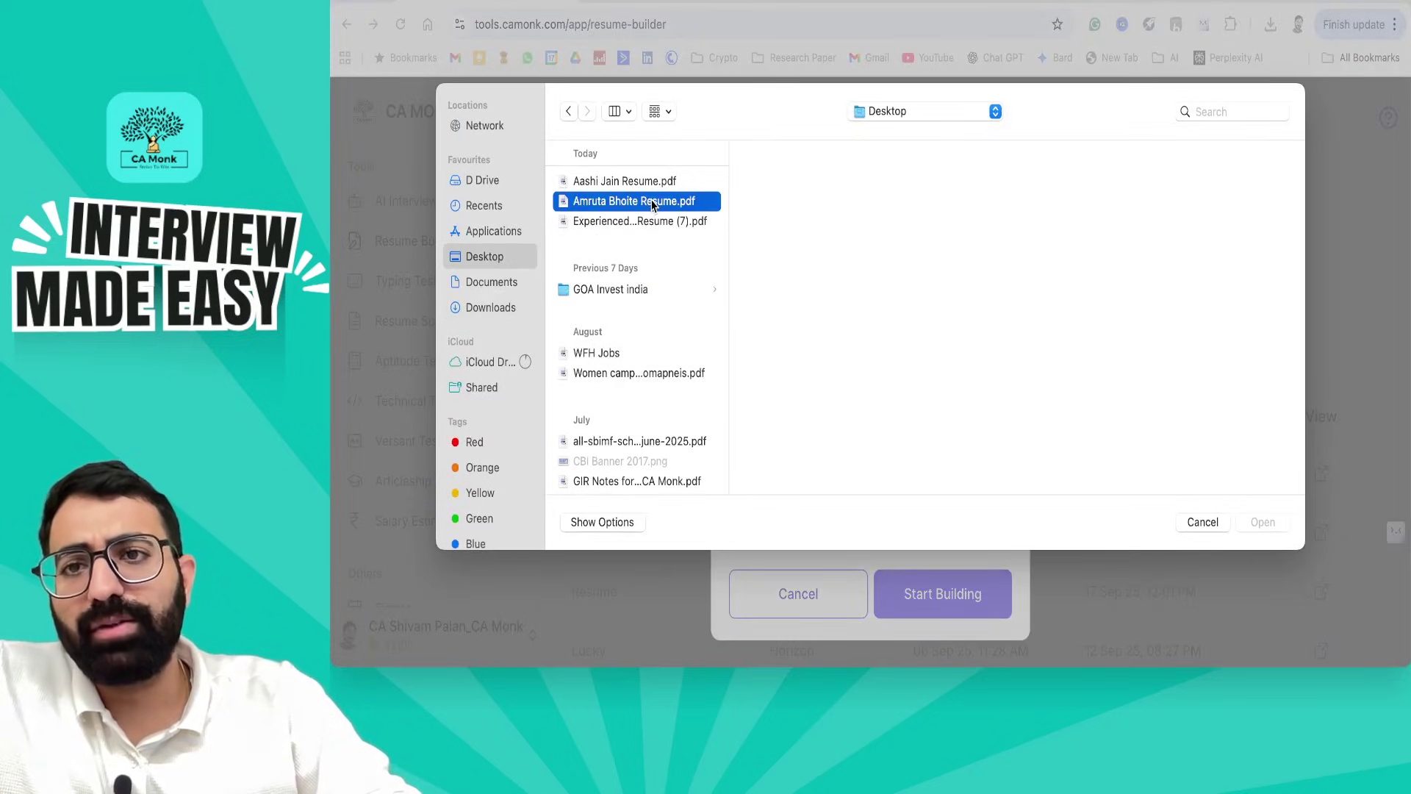
double_click(639, 221)
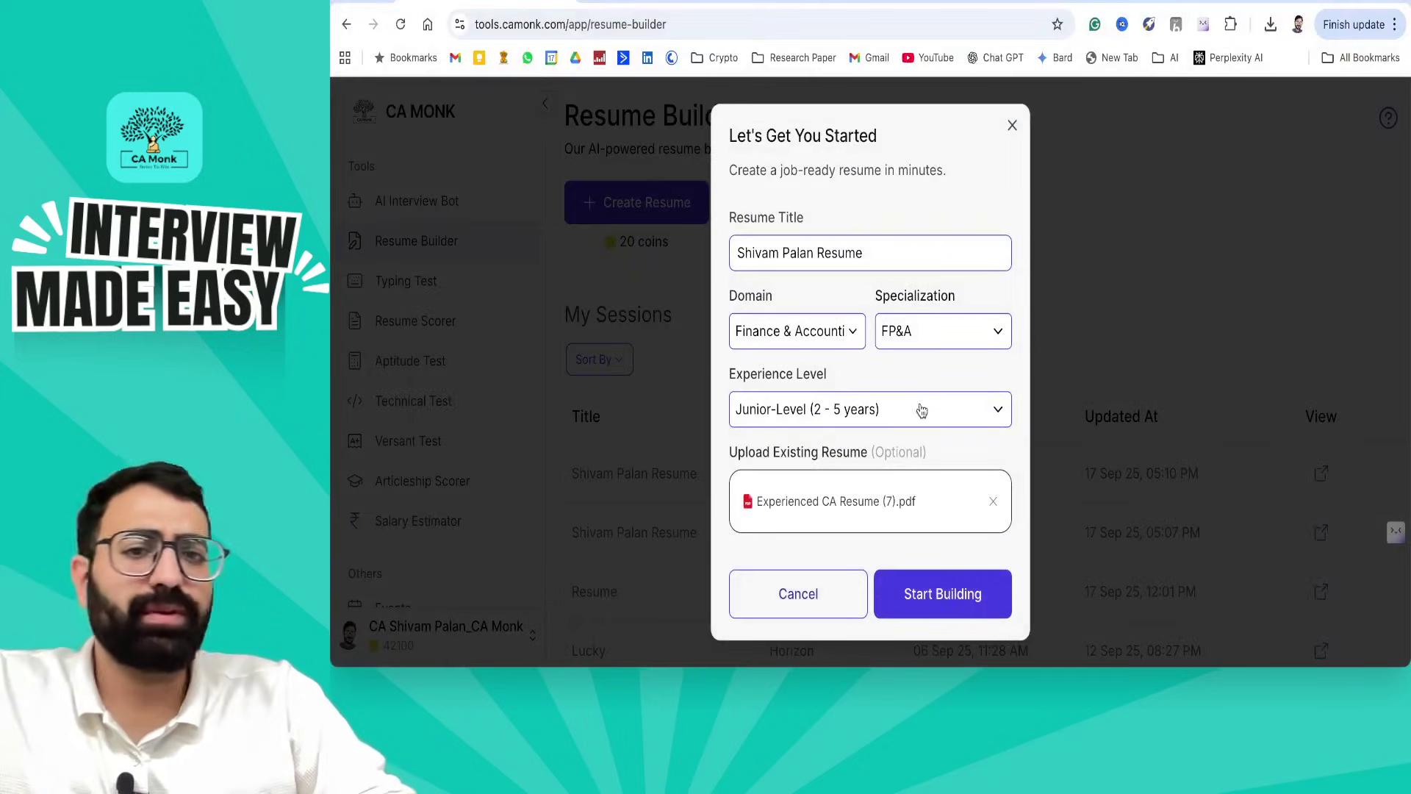
Step: Start building so the PDF's summary, education, experience and skills fill the preview
click(926, 603)
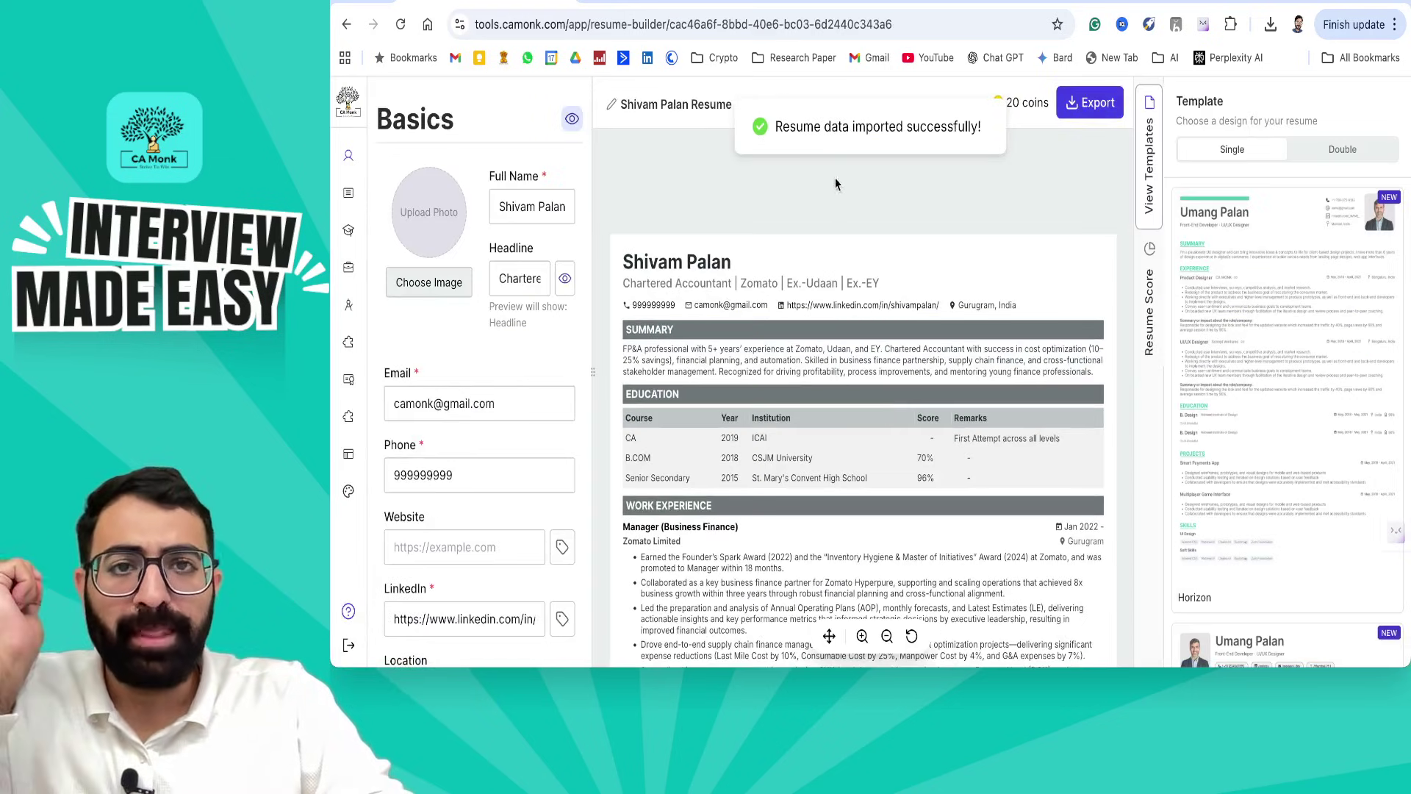
scroll(917, 291, down, 10)
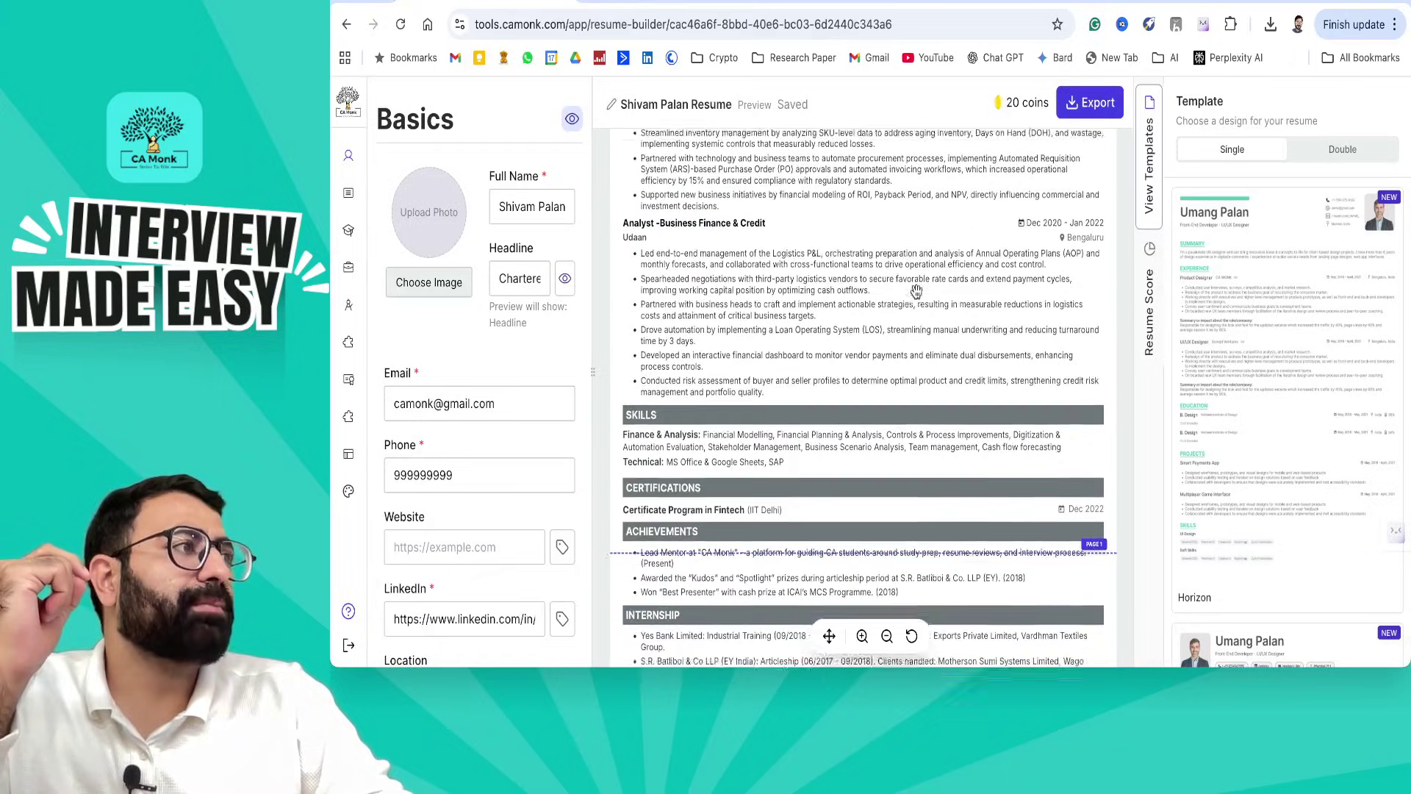
scroll(916, 292, up, 4)
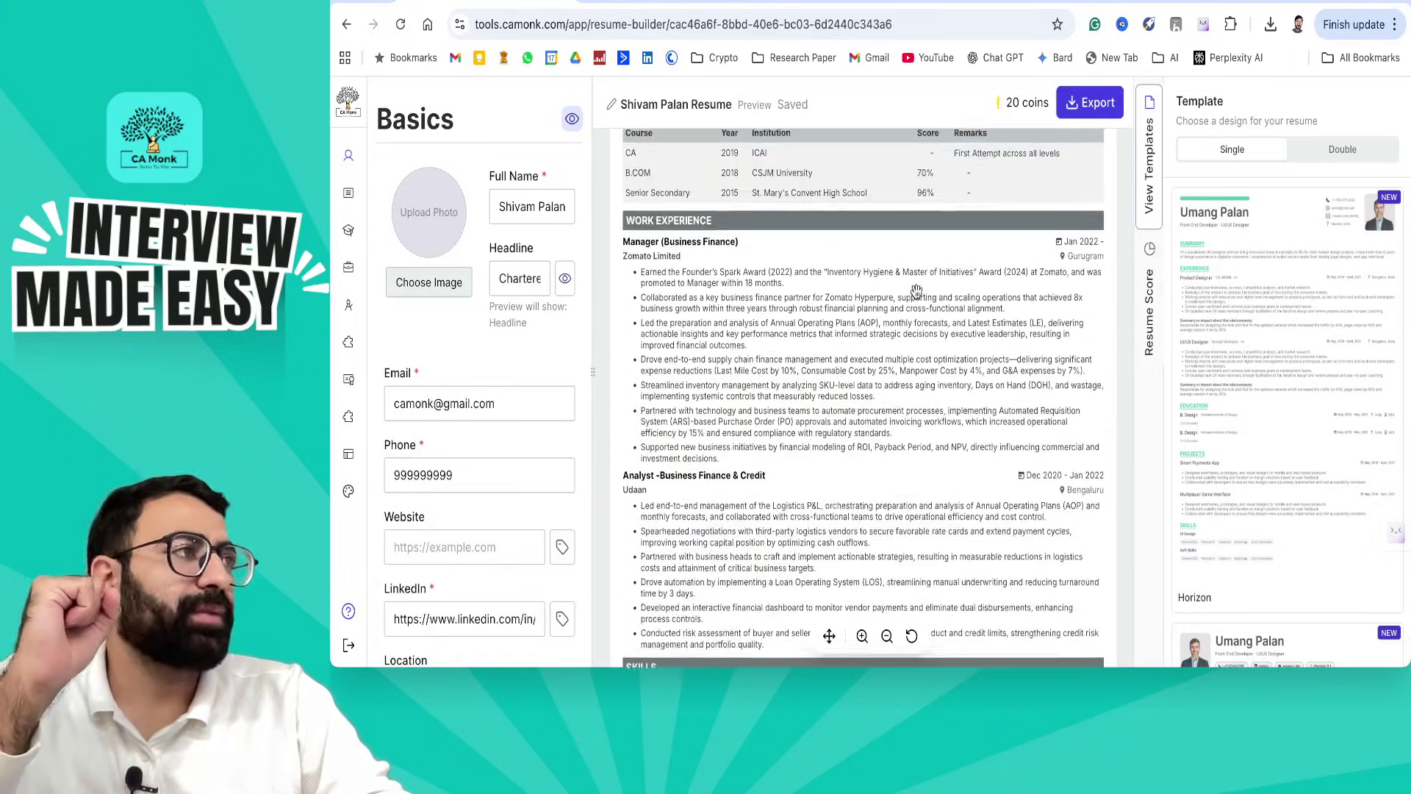
scroll(916, 292, up, 3)
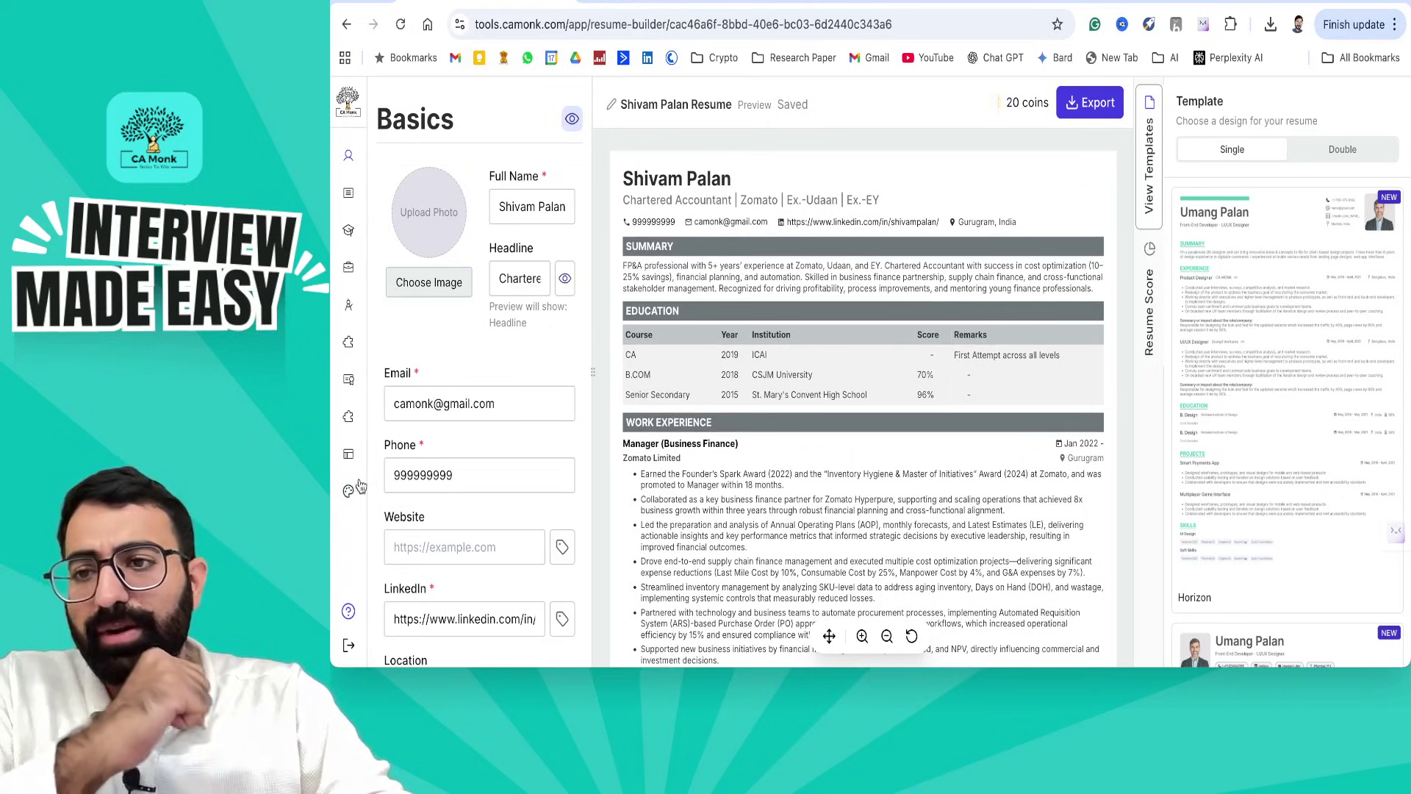
Step: Step through the guided tour up to layout management, then close it
click(349, 611)
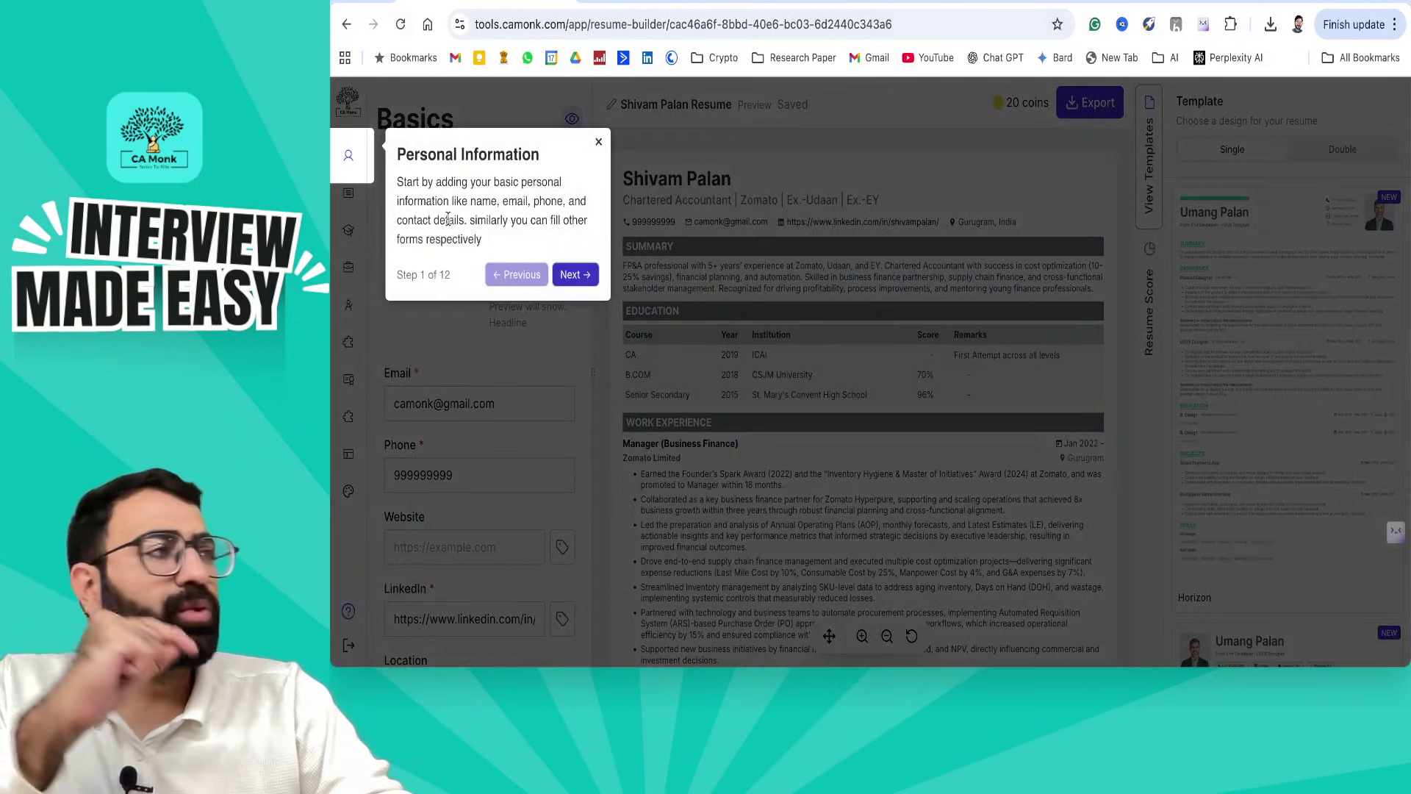
drag(431, 176, 505, 285)
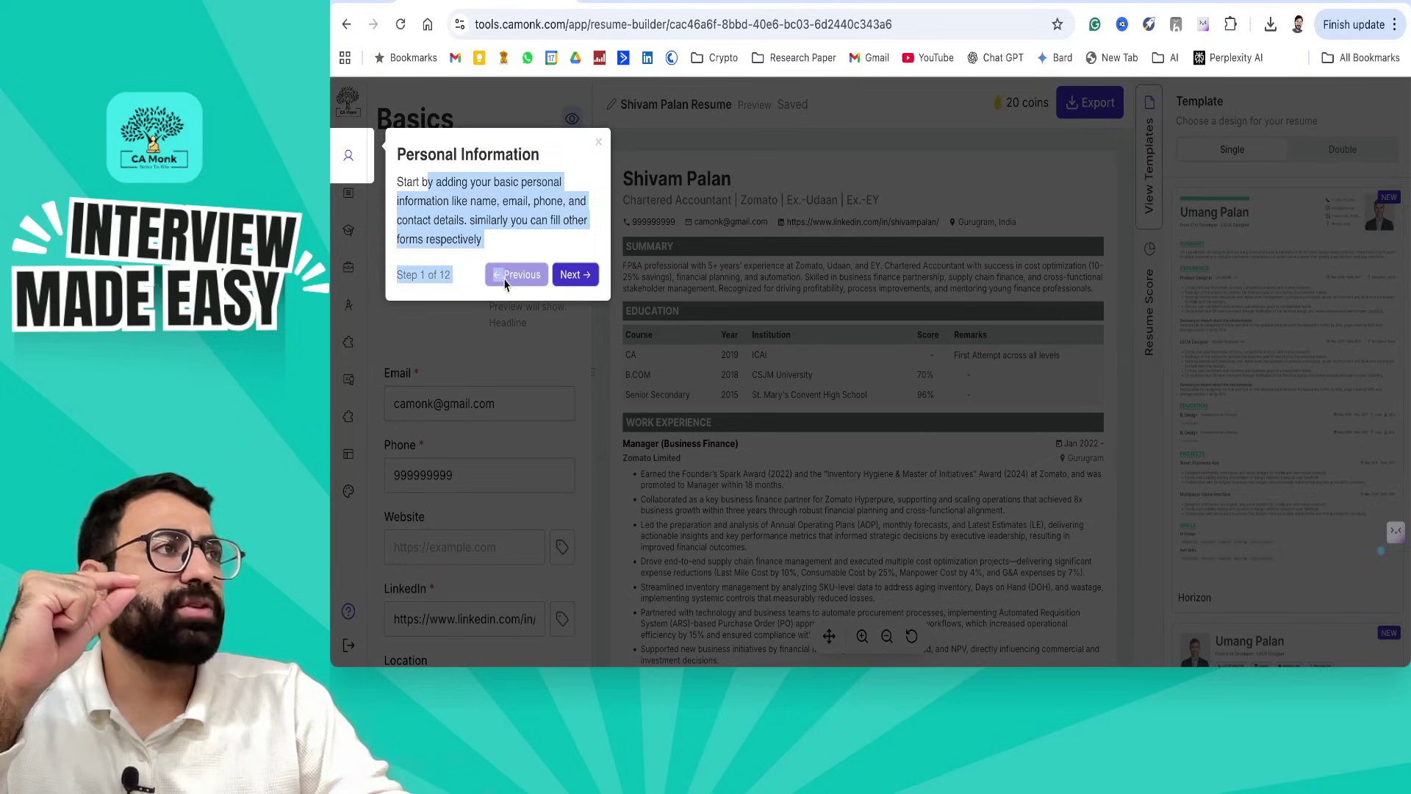
click(570, 277)
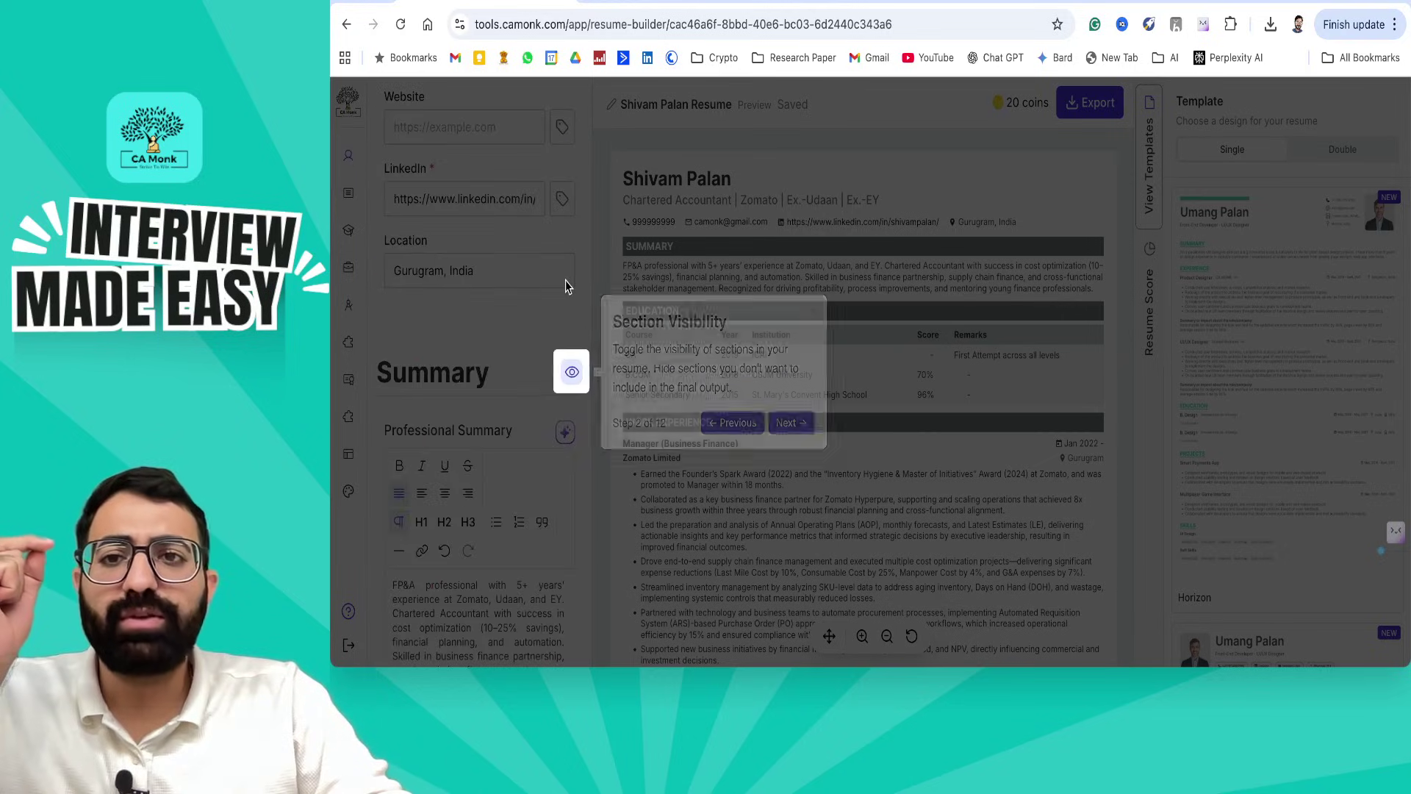
click(783, 423)
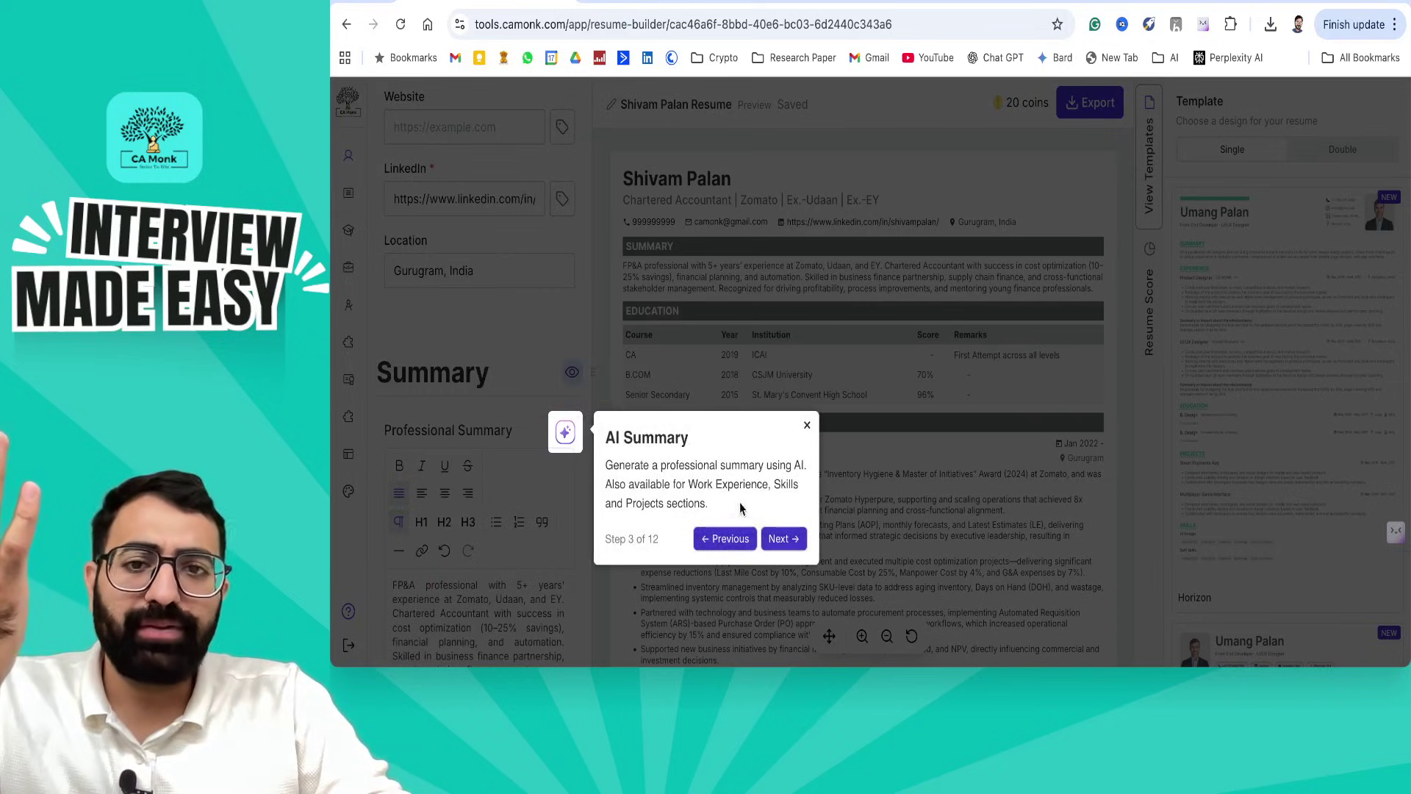
click(777, 538)
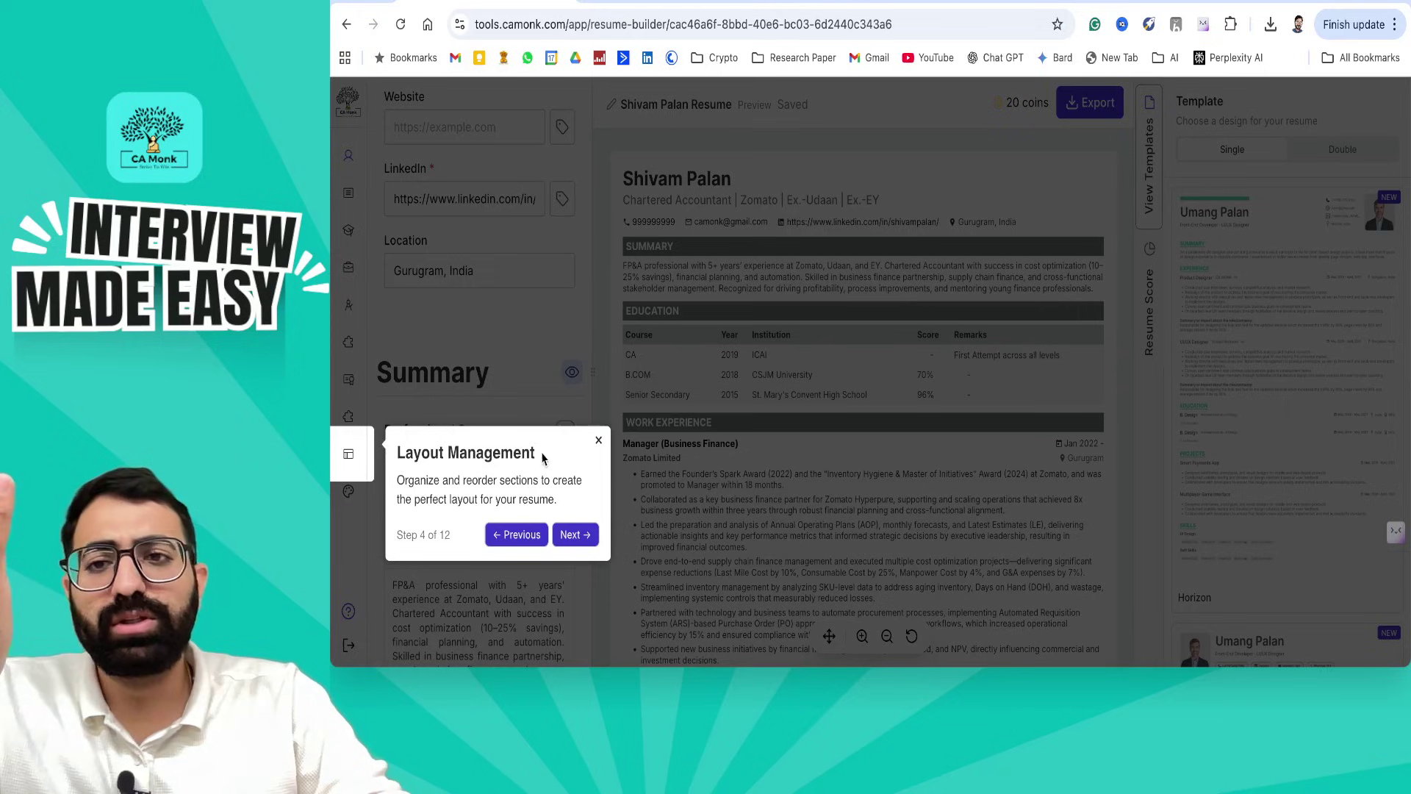
click(597, 442)
scroll(524, 268, up, 6)
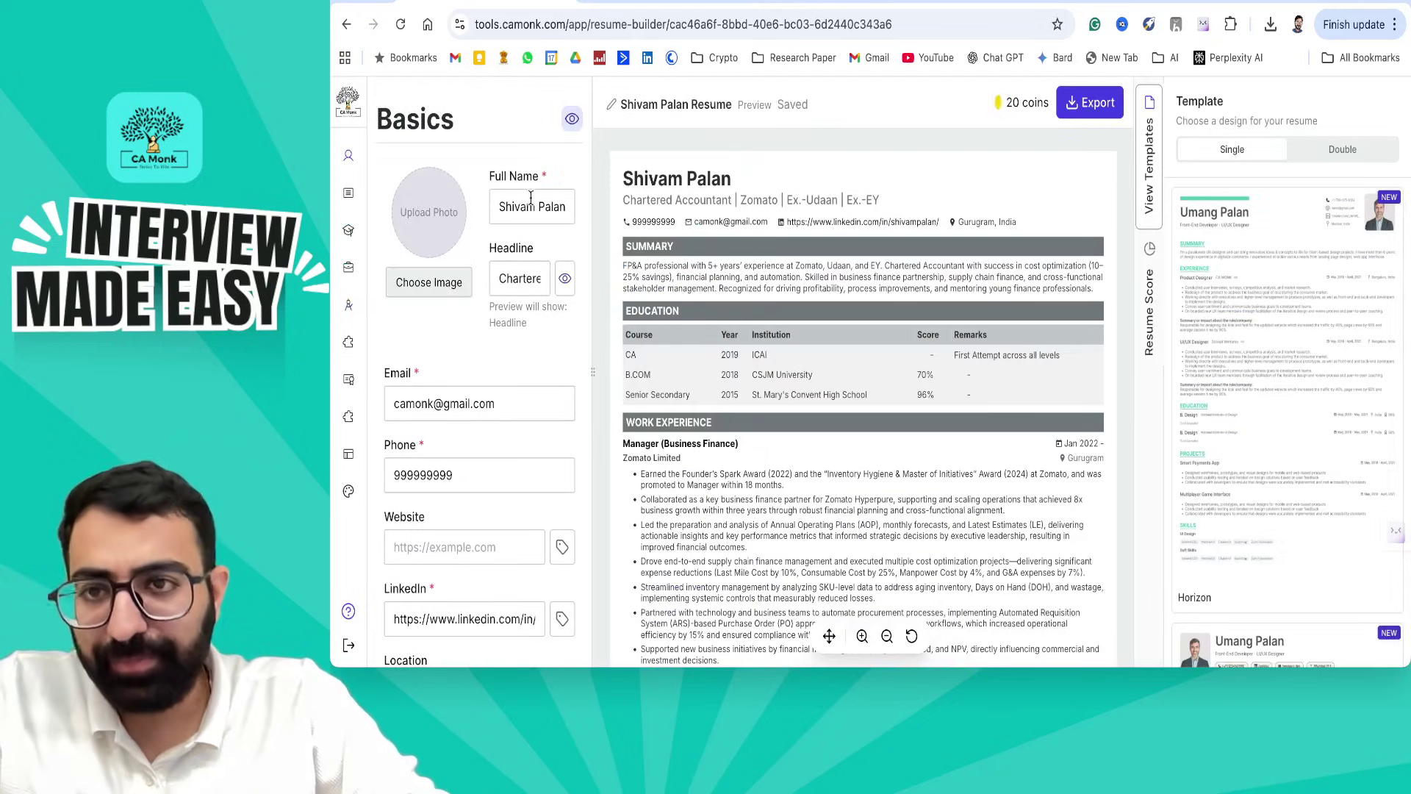
Step: Review the name and headline fields, hiding then re-showing the headline
click(530, 205)
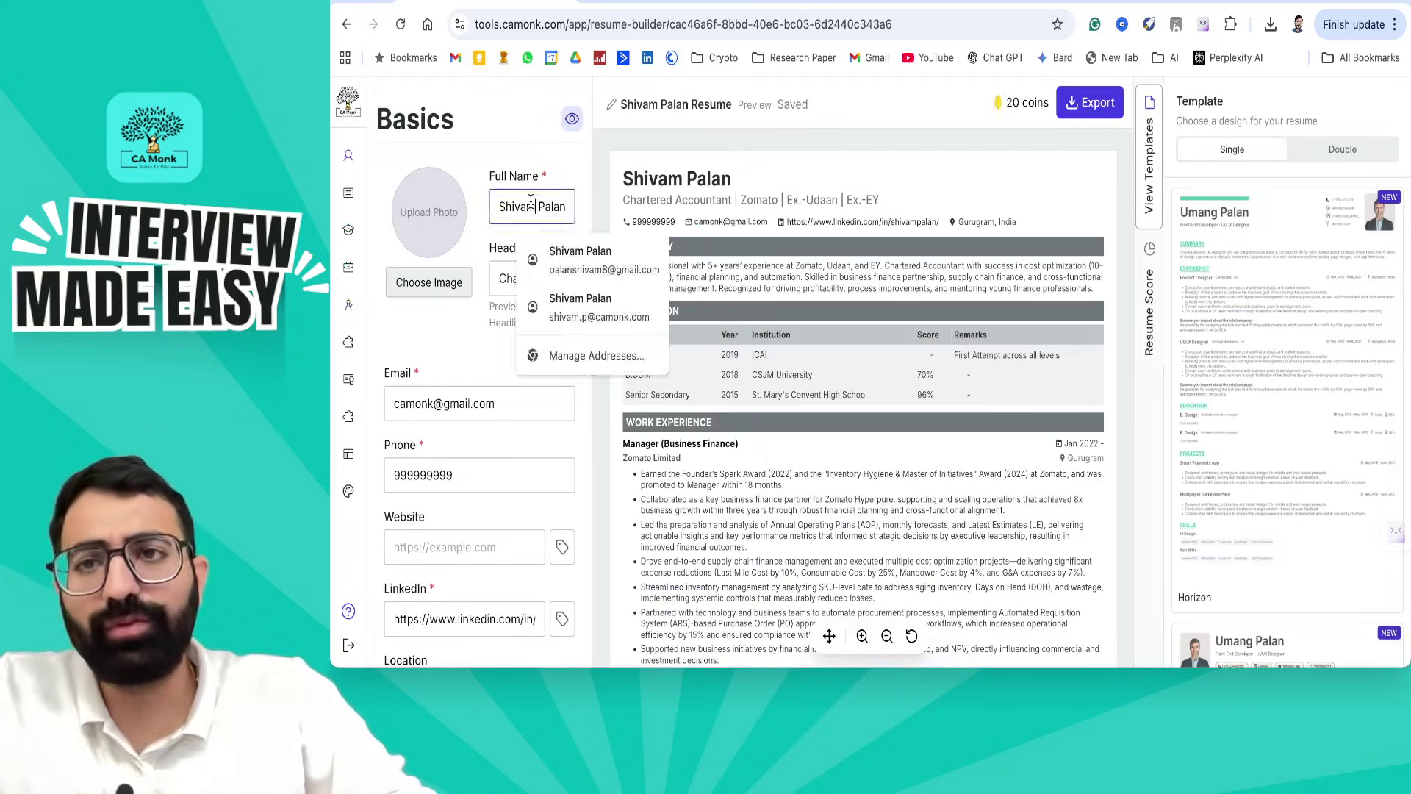
click(521, 150)
click(518, 283)
key(End)
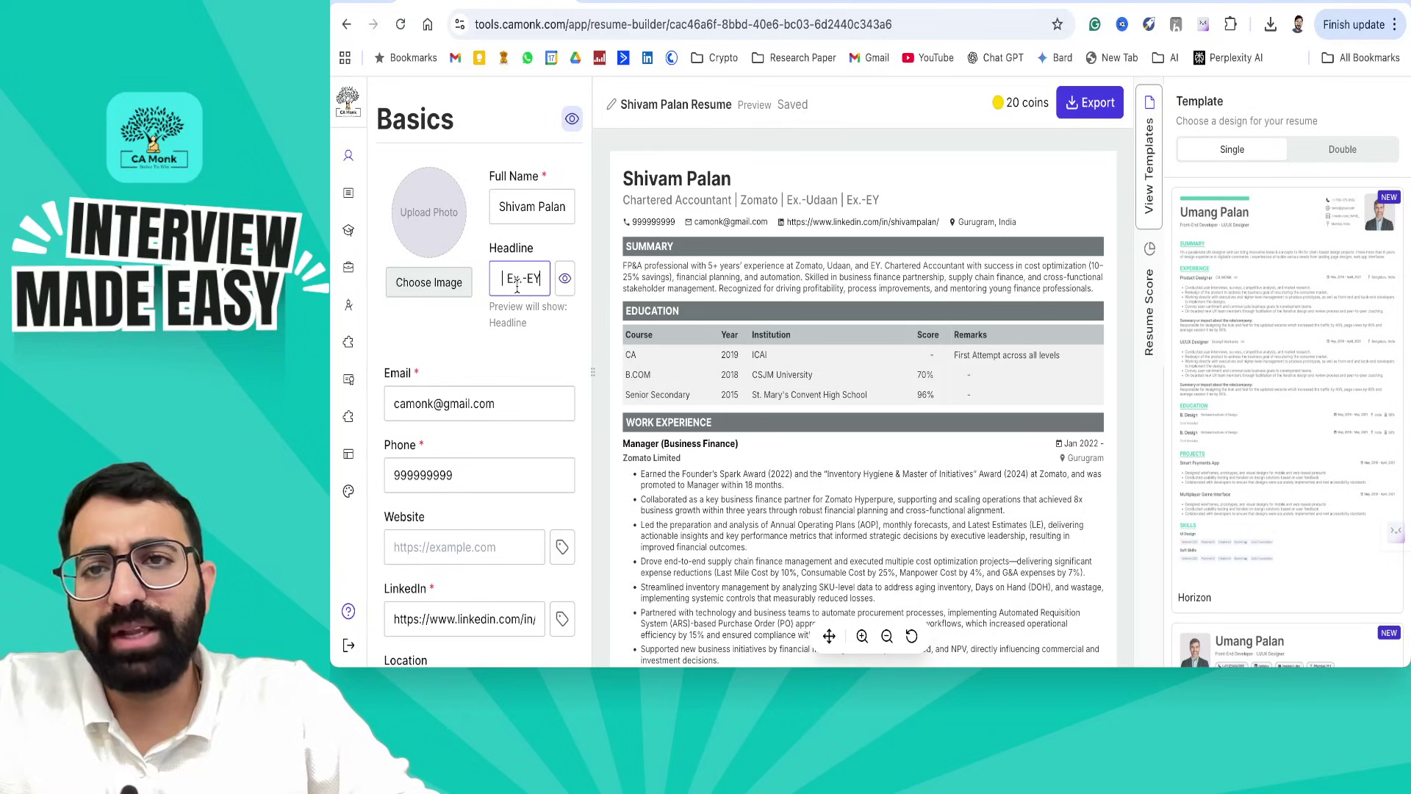
key(ctrl+a)
key(Home)
key(ctrl+a)
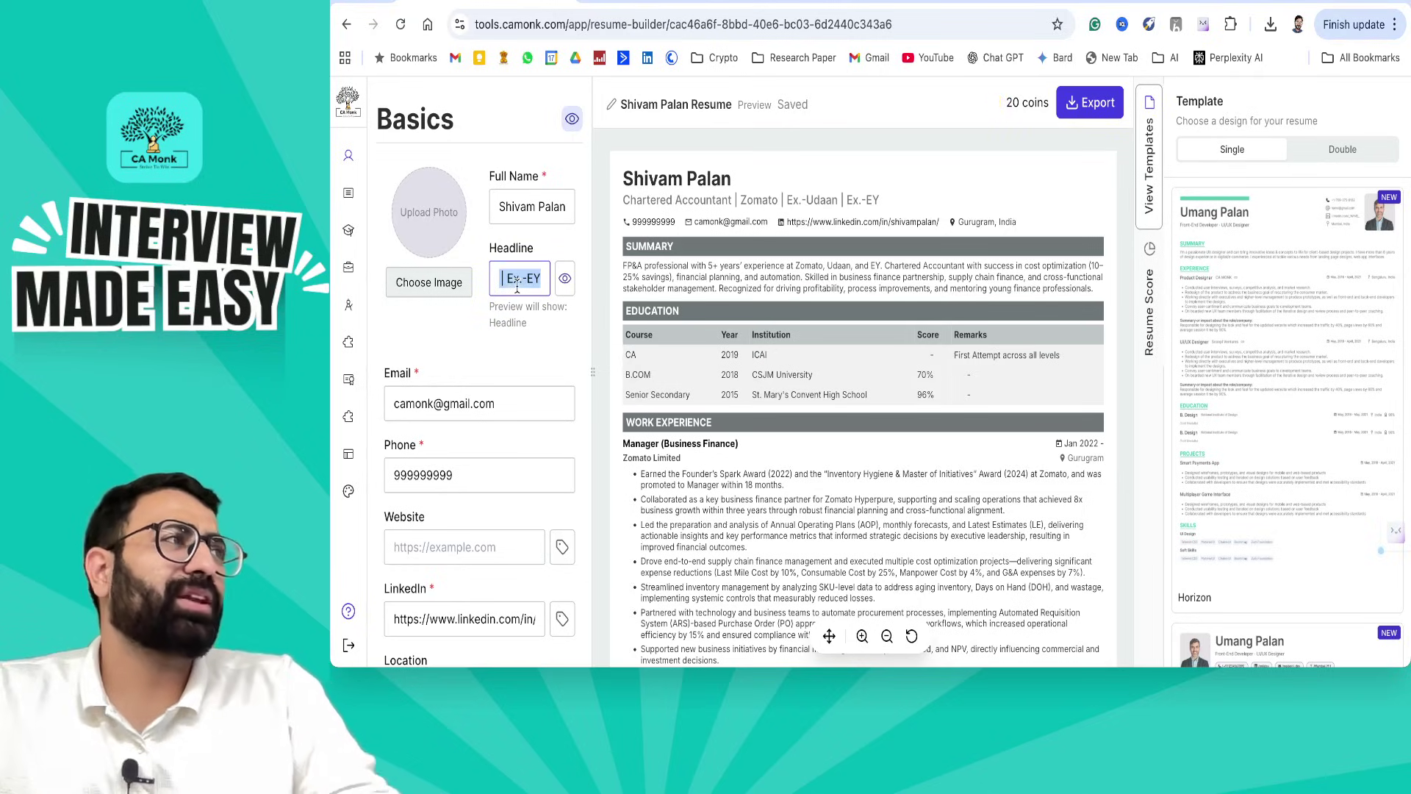
key(Home)
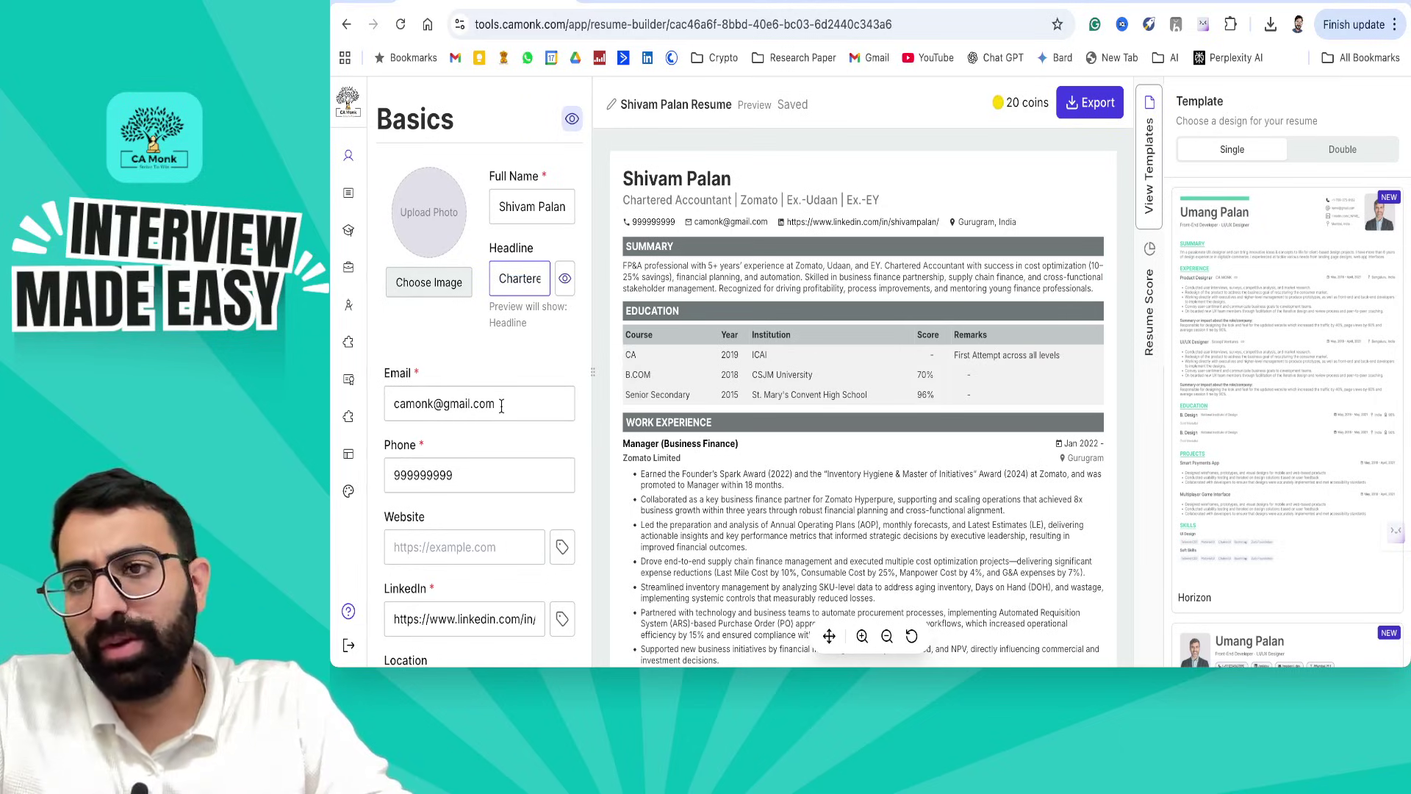
scroll(502, 389, down, 1)
scroll(502, 389, down, 1)
click(566, 225)
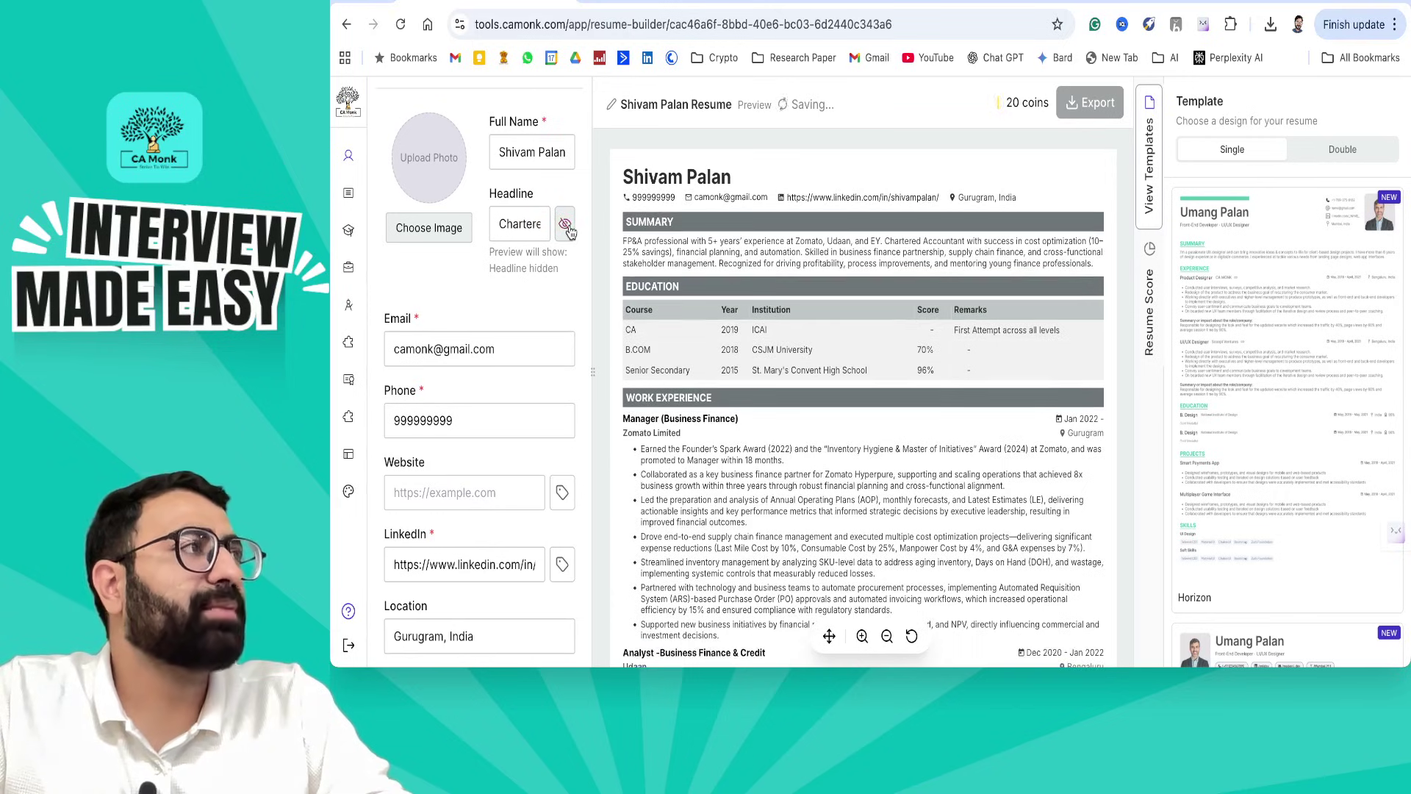
click(565, 224)
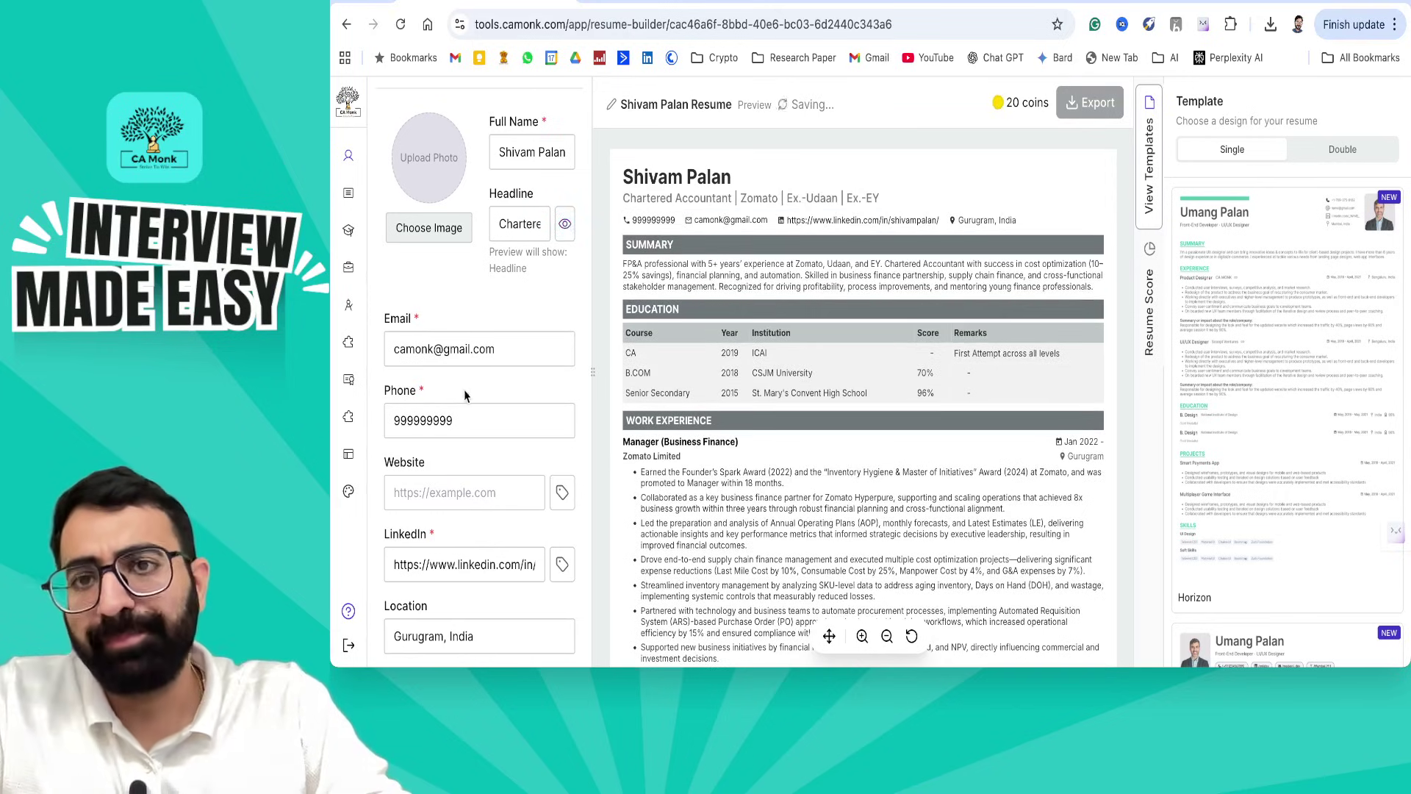
scroll(466, 349, down, 2)
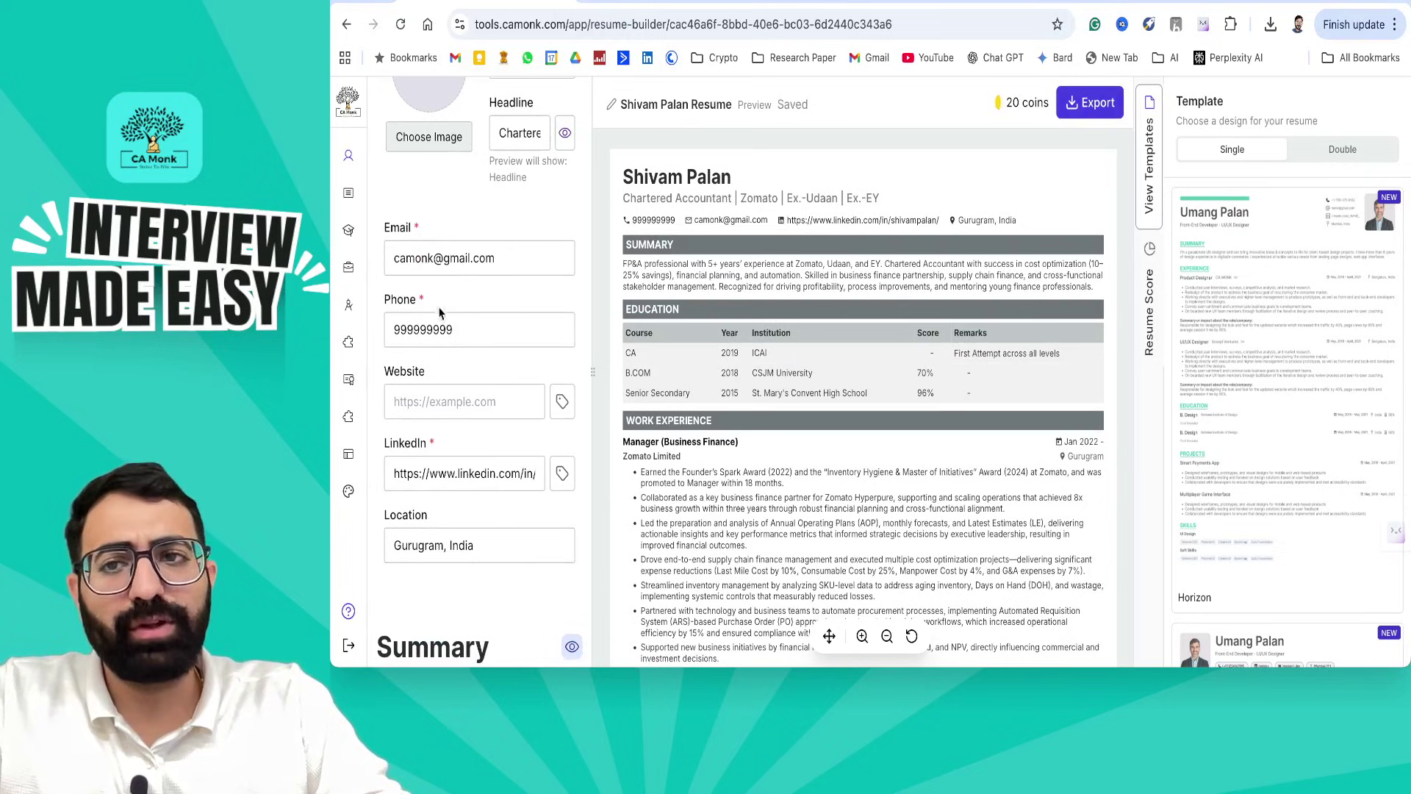
scroll(456, 387, down, 3)
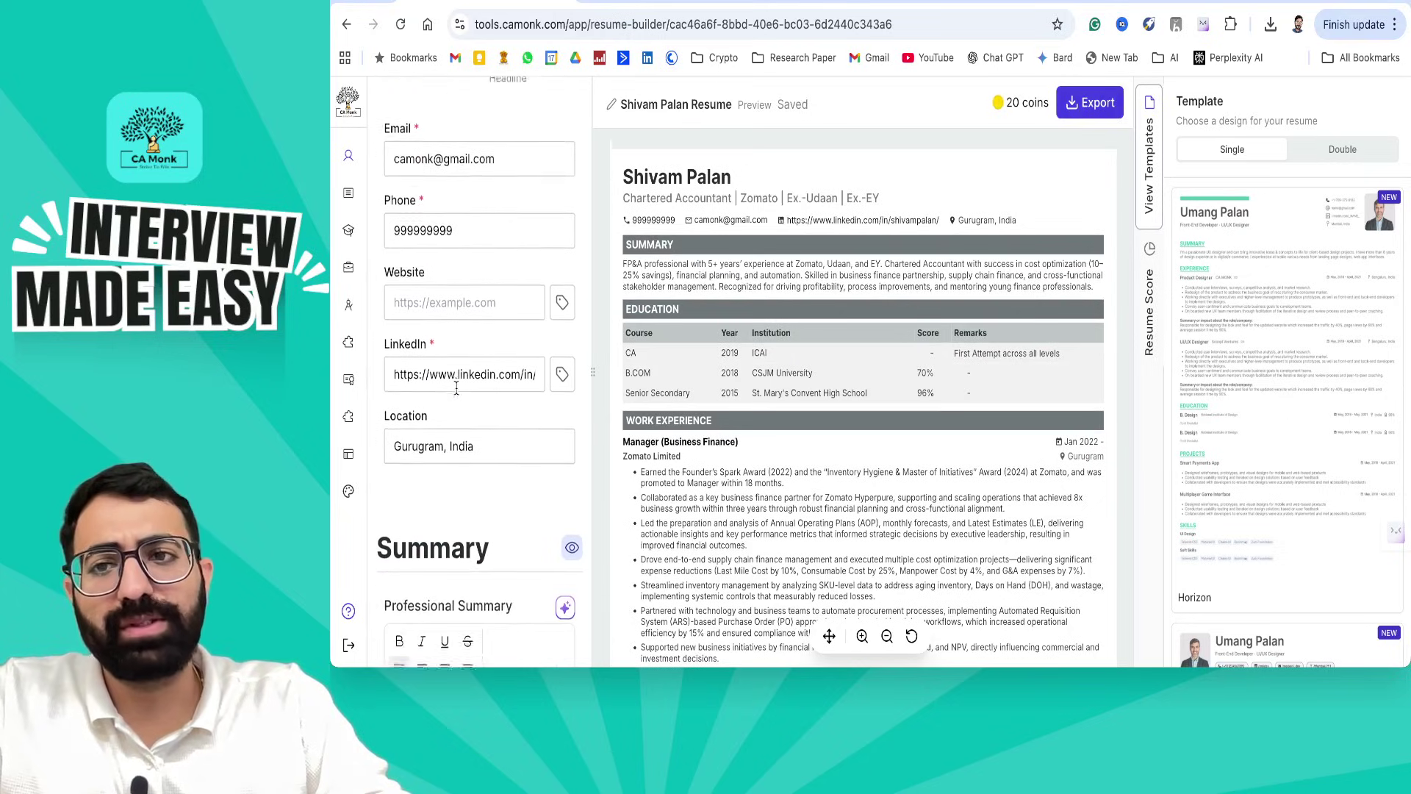
Step: Replace the LinkedIn URL with a saved profile URL, leaving its label empty
triple_click(420, 350)
key(BackSpace)
click(447, 356)
key(ctrl+v)
key(ctrl+z)
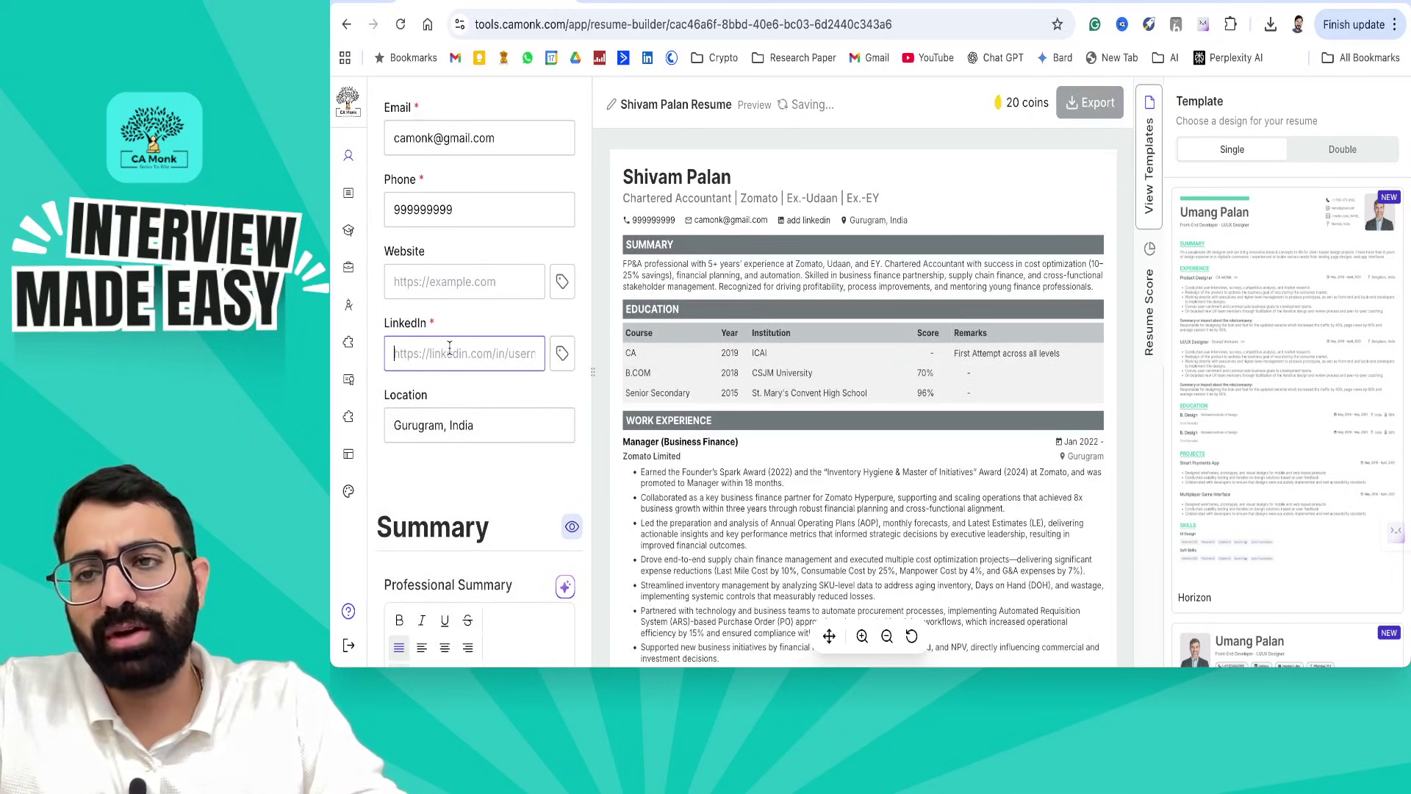
click(449, 354)
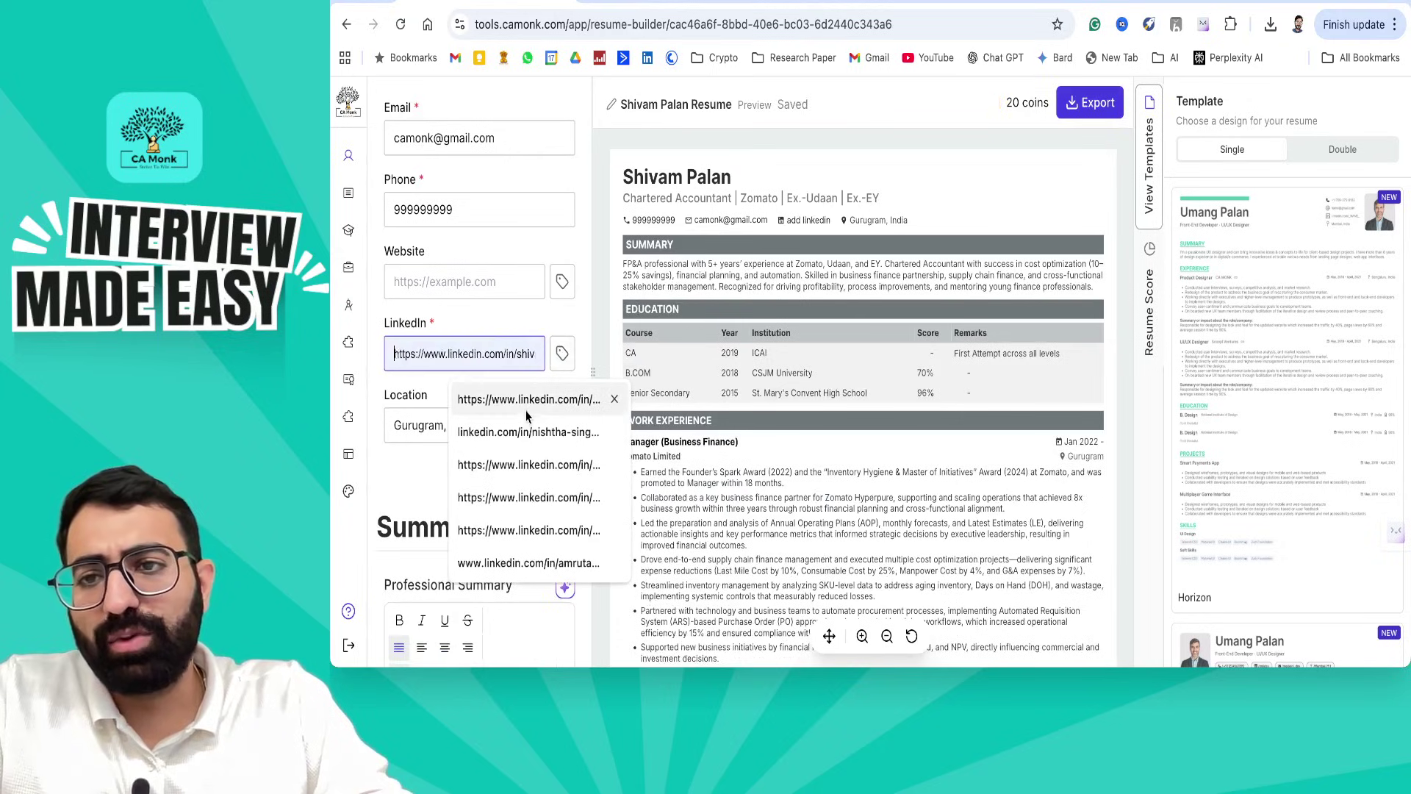
click(526, 531)
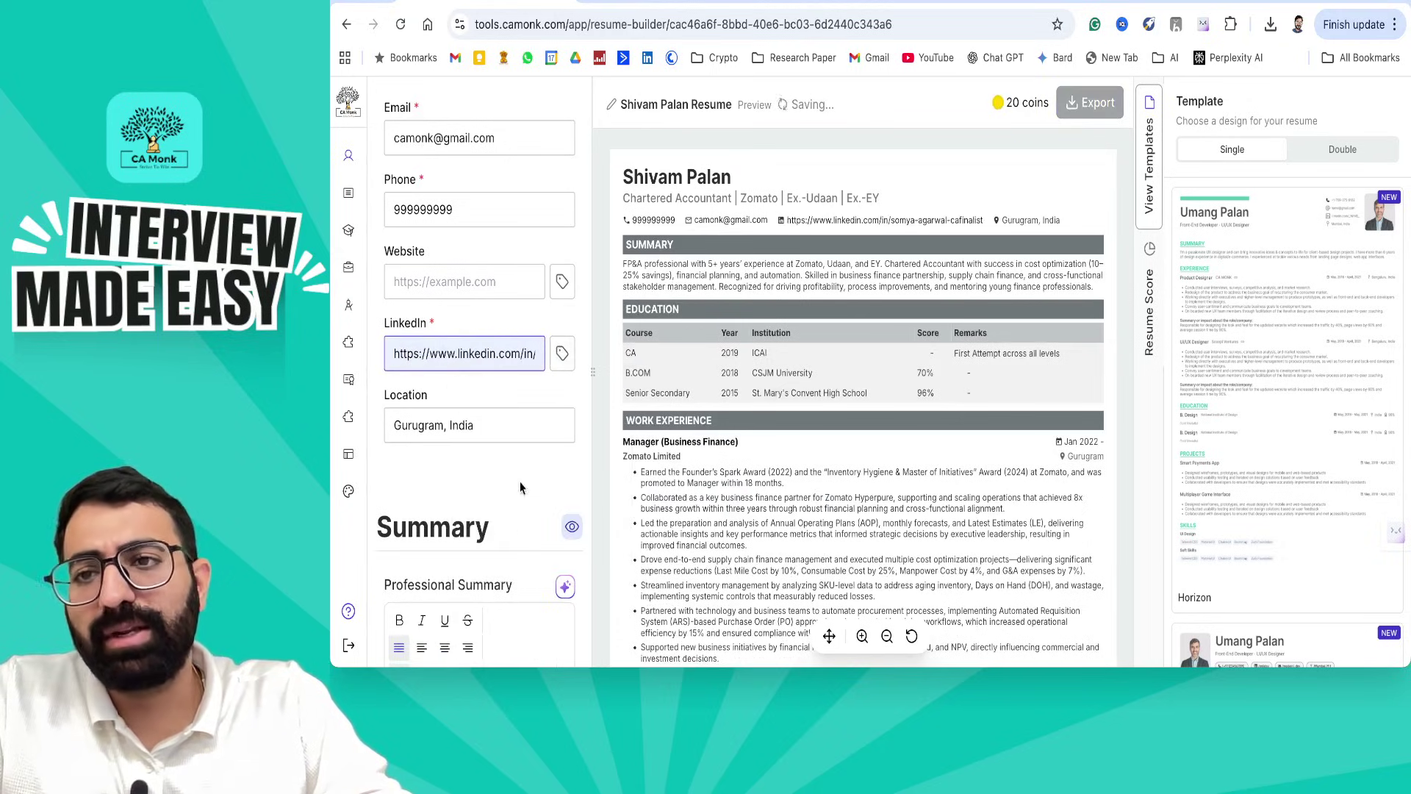
click(562, 354)
click(517, 404)
text(Linkedin)
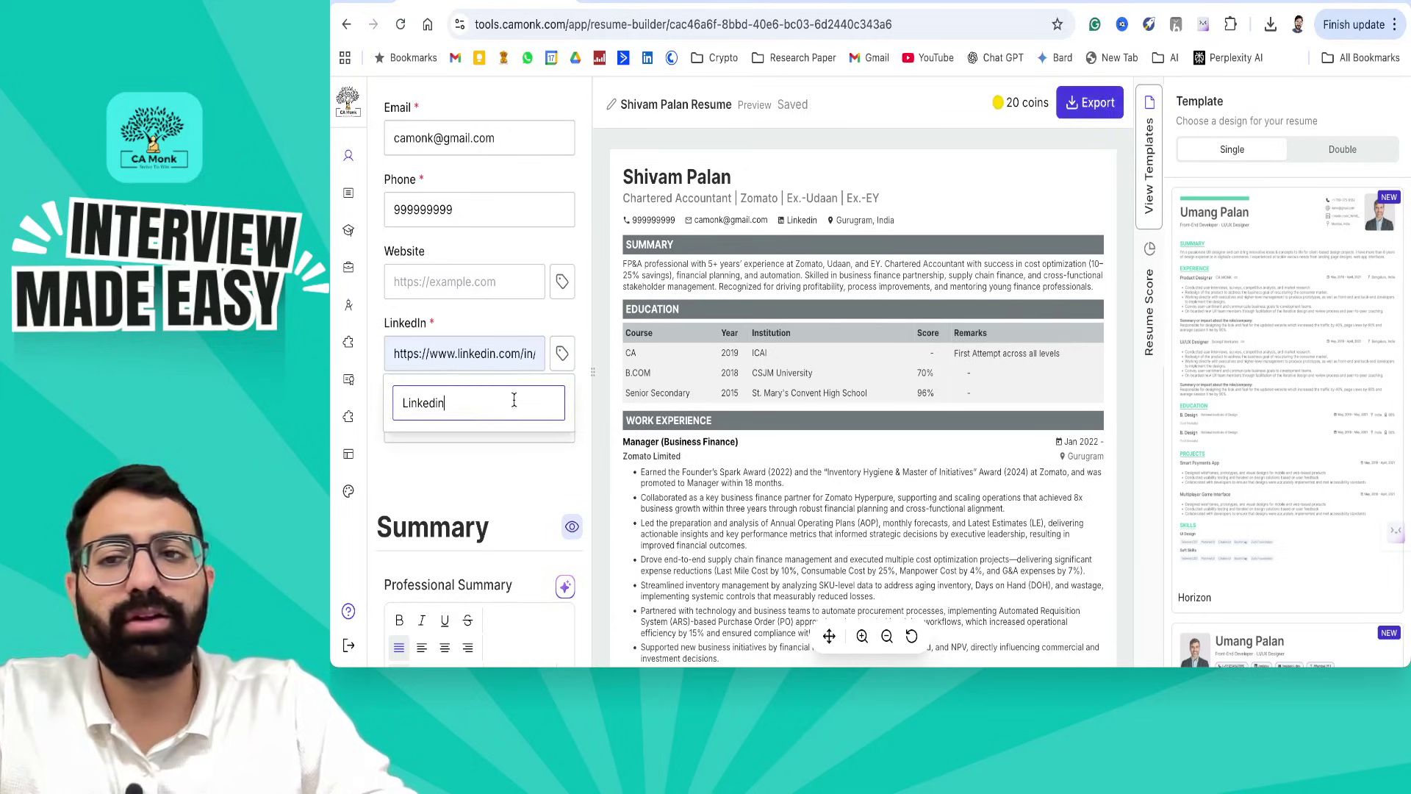
key(ctrl+a)
key(BackSpace)
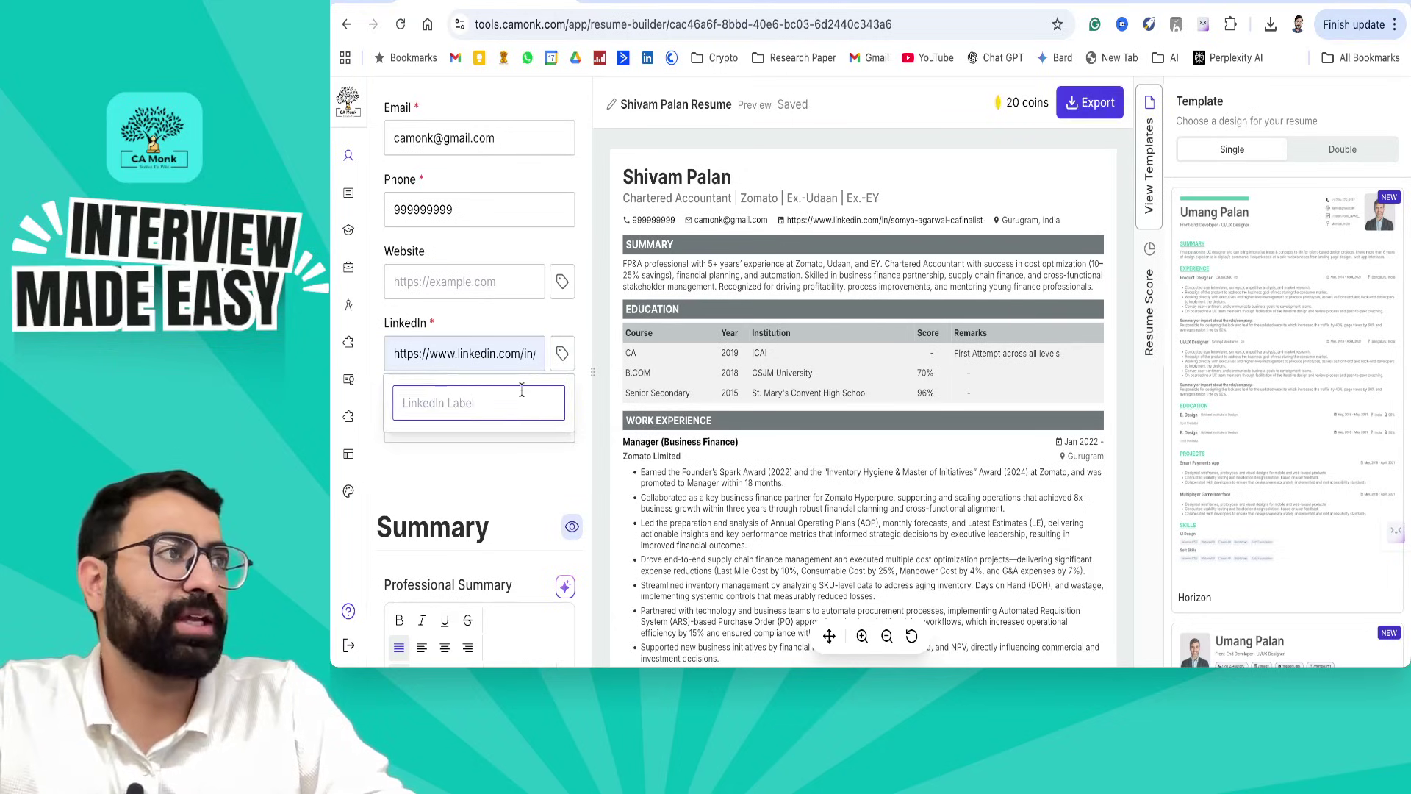
click(512, 344)
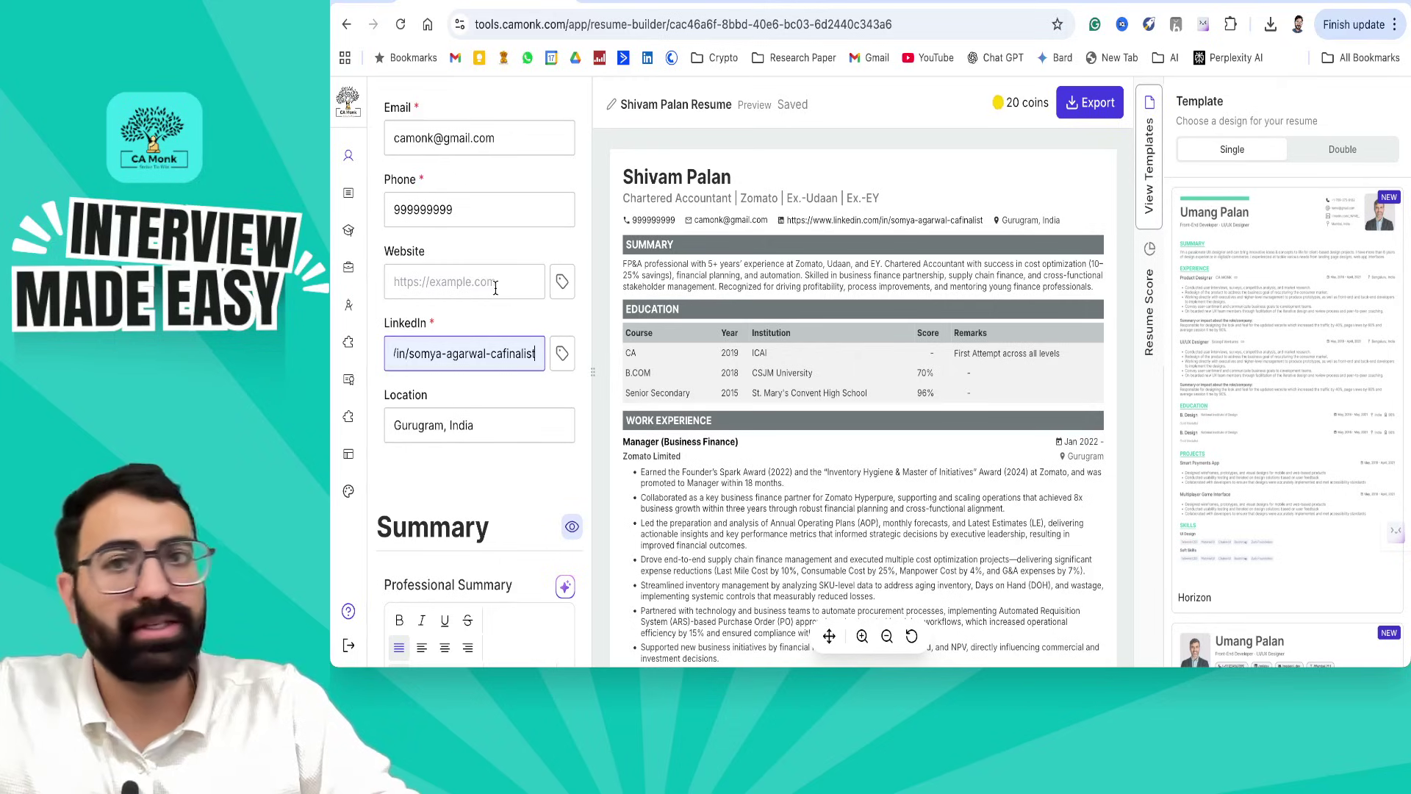
Step: Try a website entry labelled 'Cover letter', then clear the website address
click(496, 288)
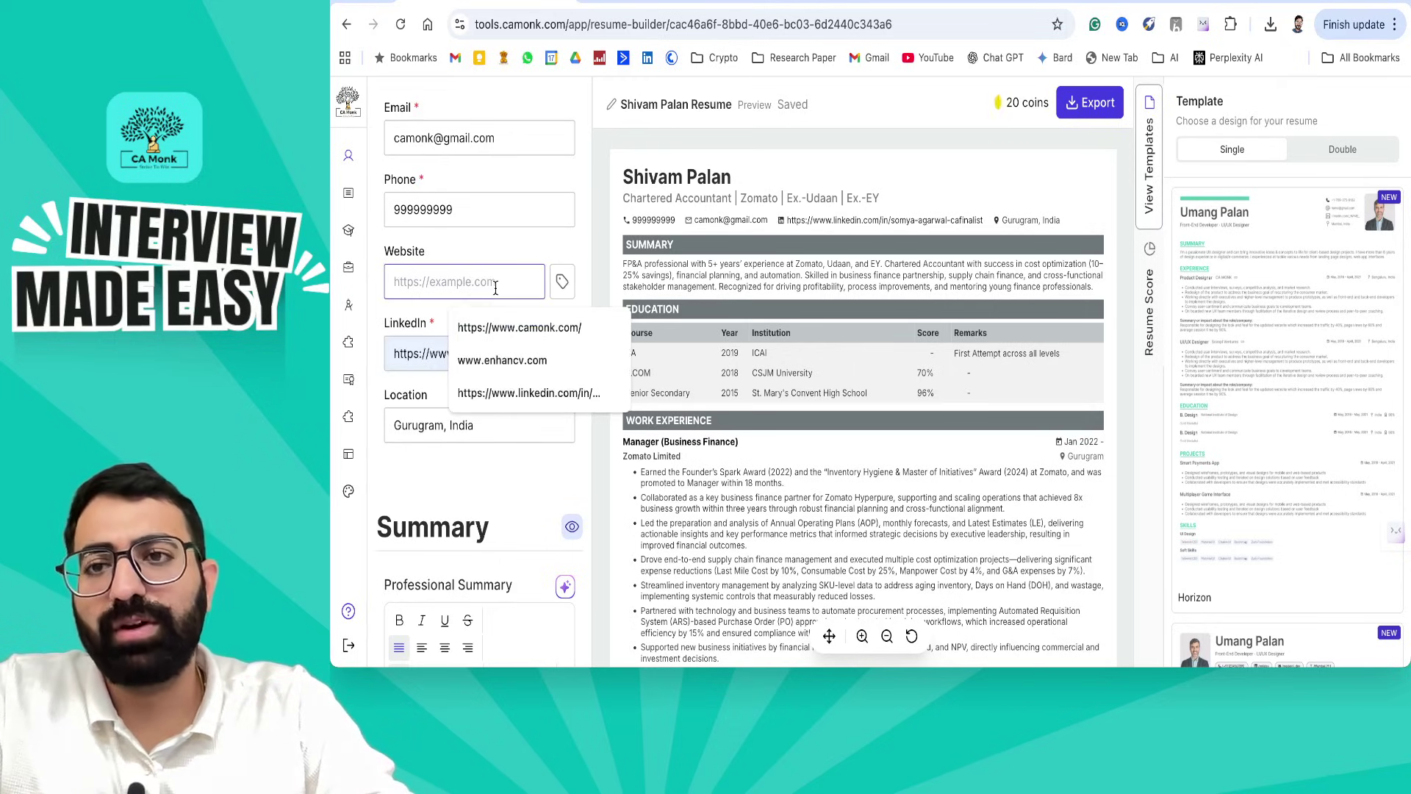
click(519, 327)
click(562, 281)
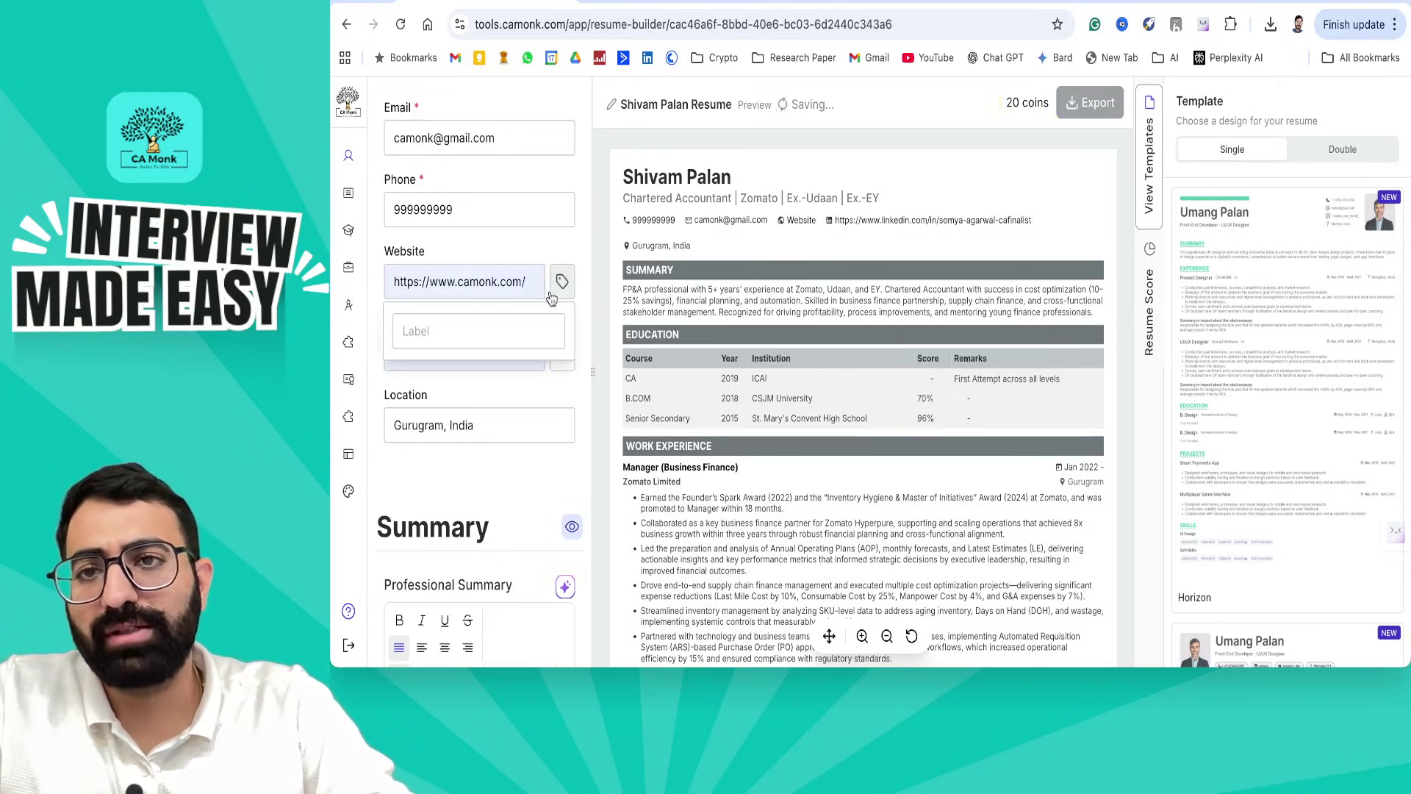
click(498, 318)
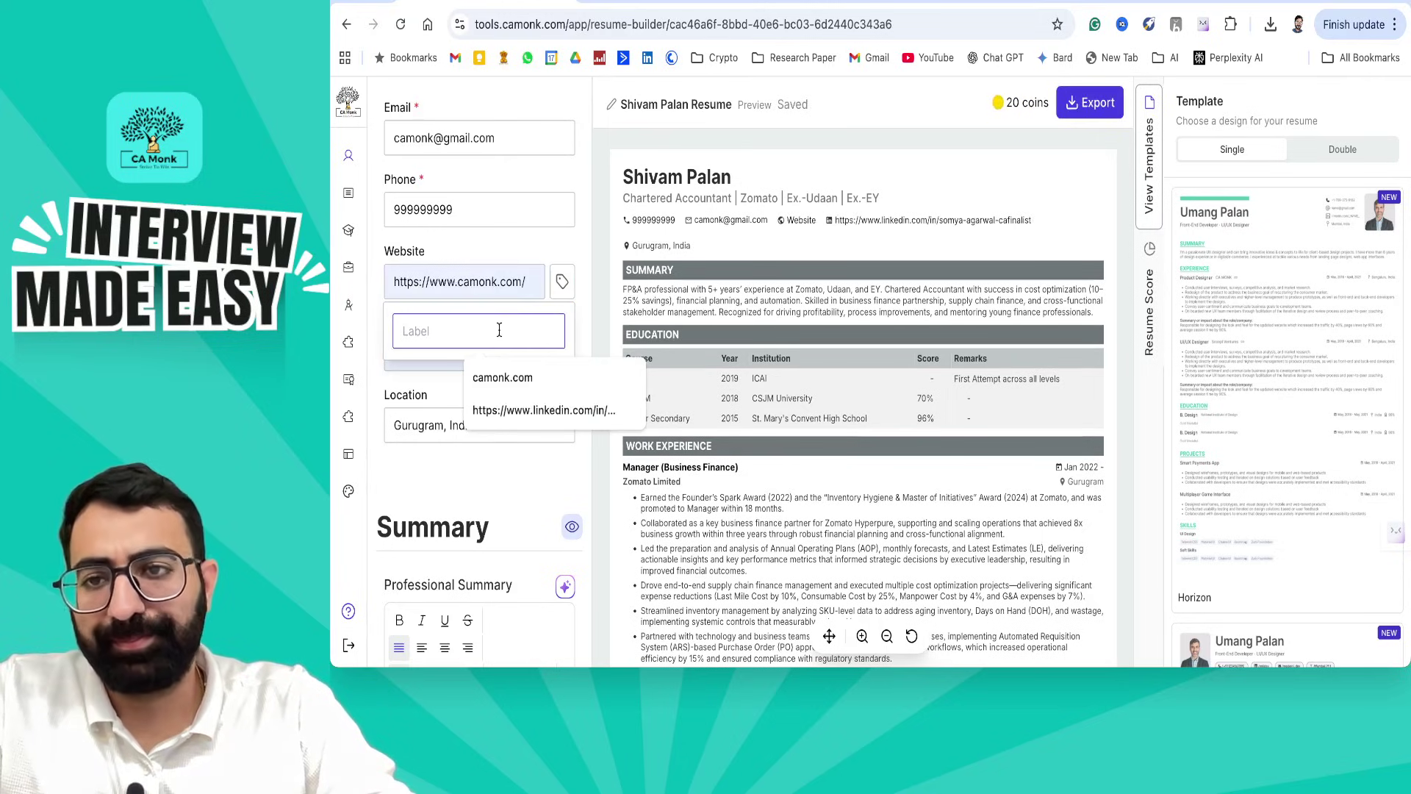
text(Cover leter)
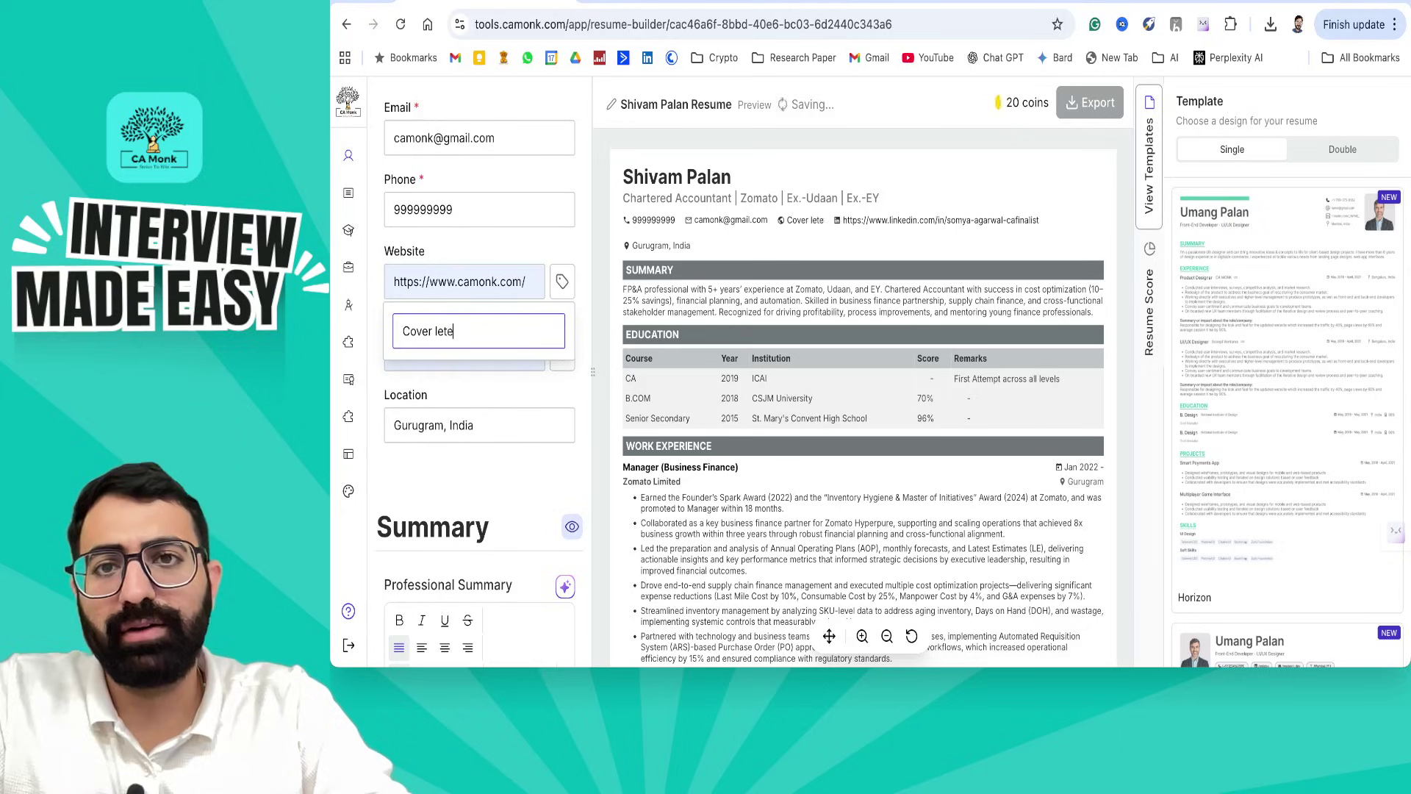
key(BackSpace)
key(BackSpace)
text(ter)
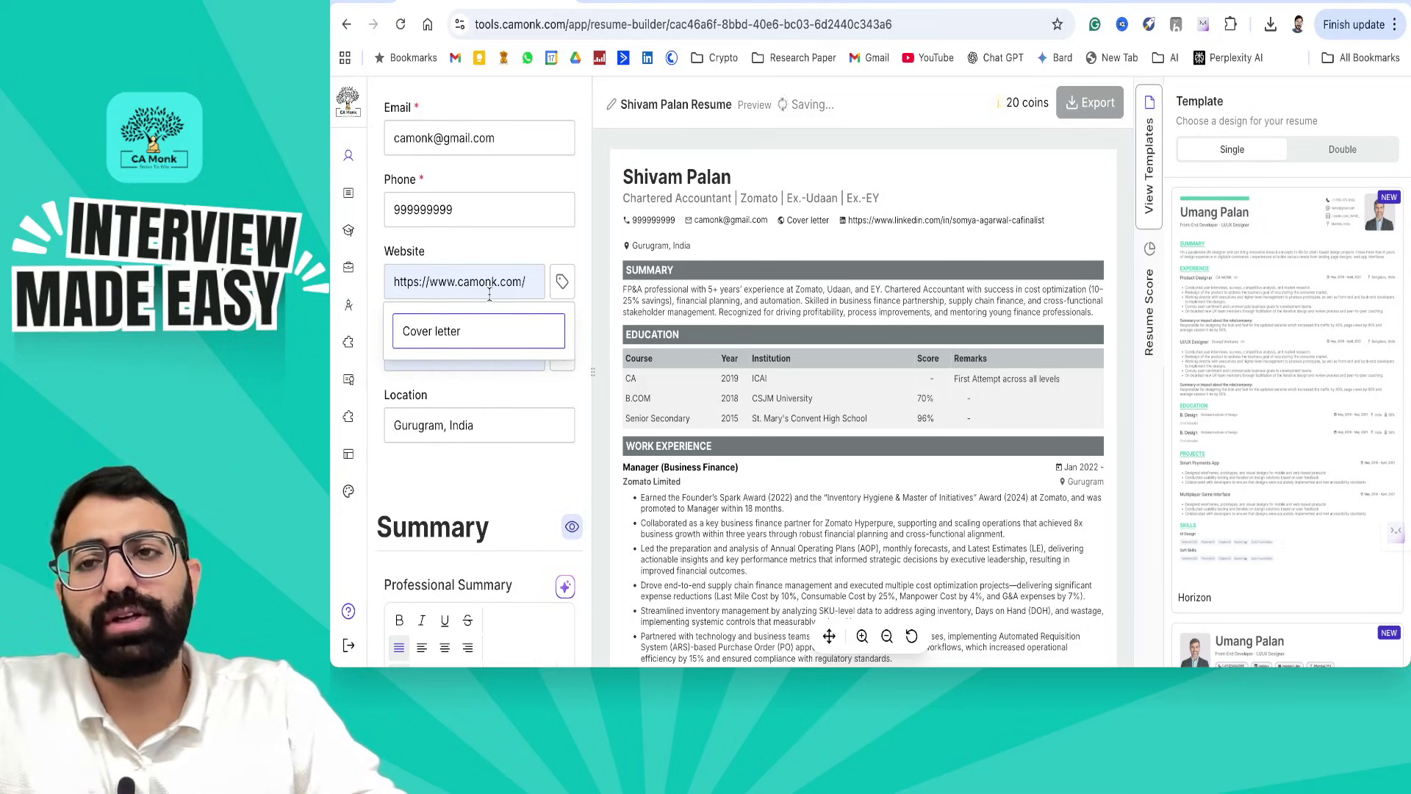
key(Return)
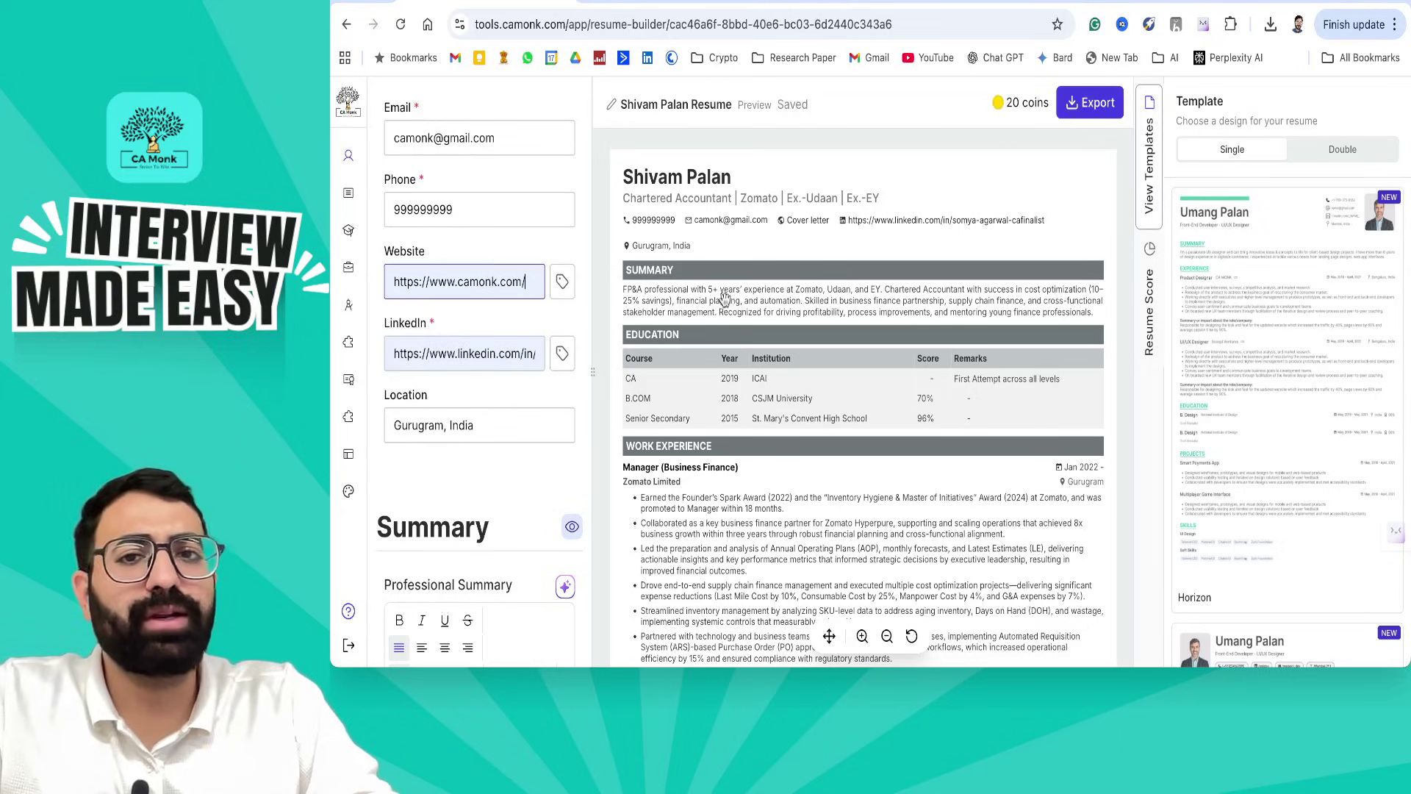
key(ctrl+a)
key(BackSpace)
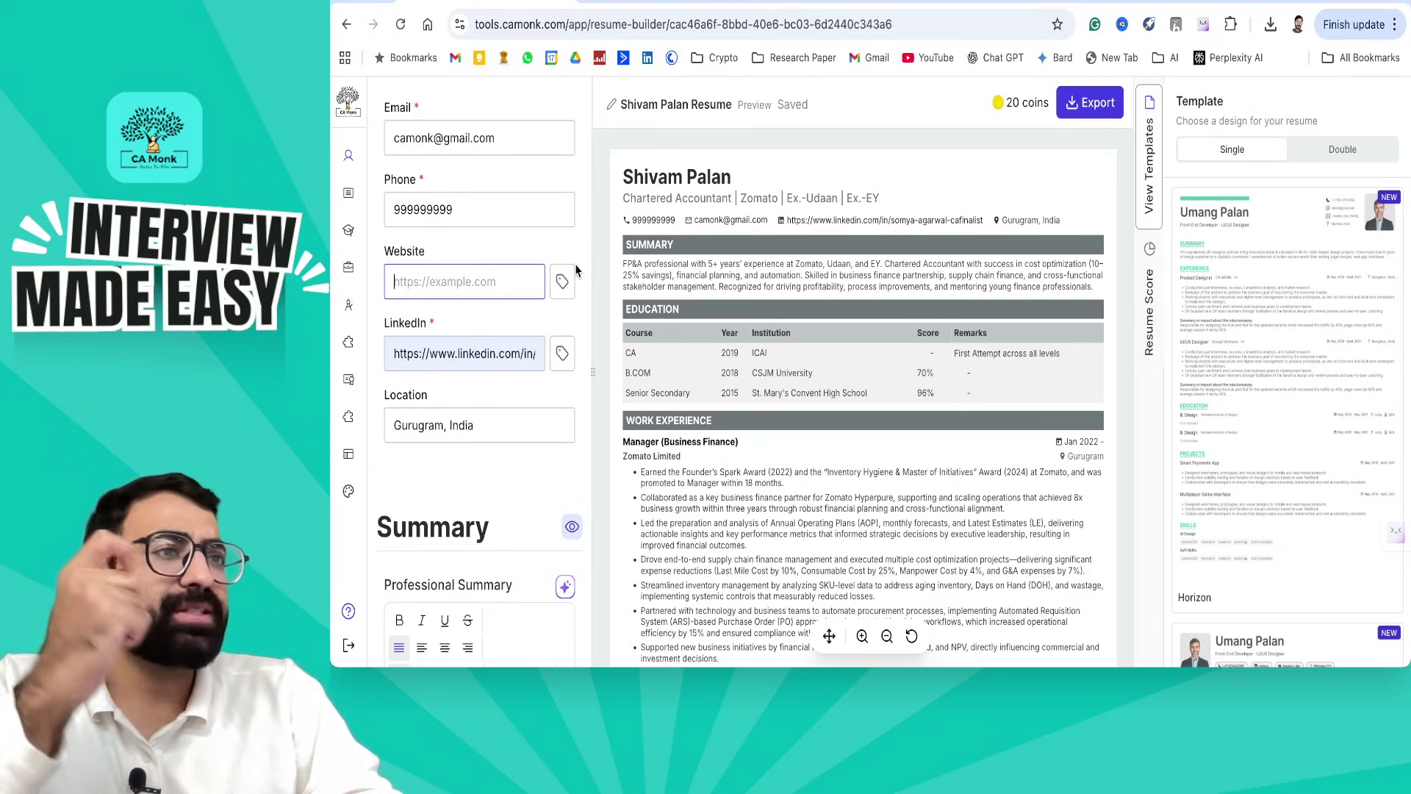
Step: Try the Horizon template, then the two-column Essence template
click(1254, 315)
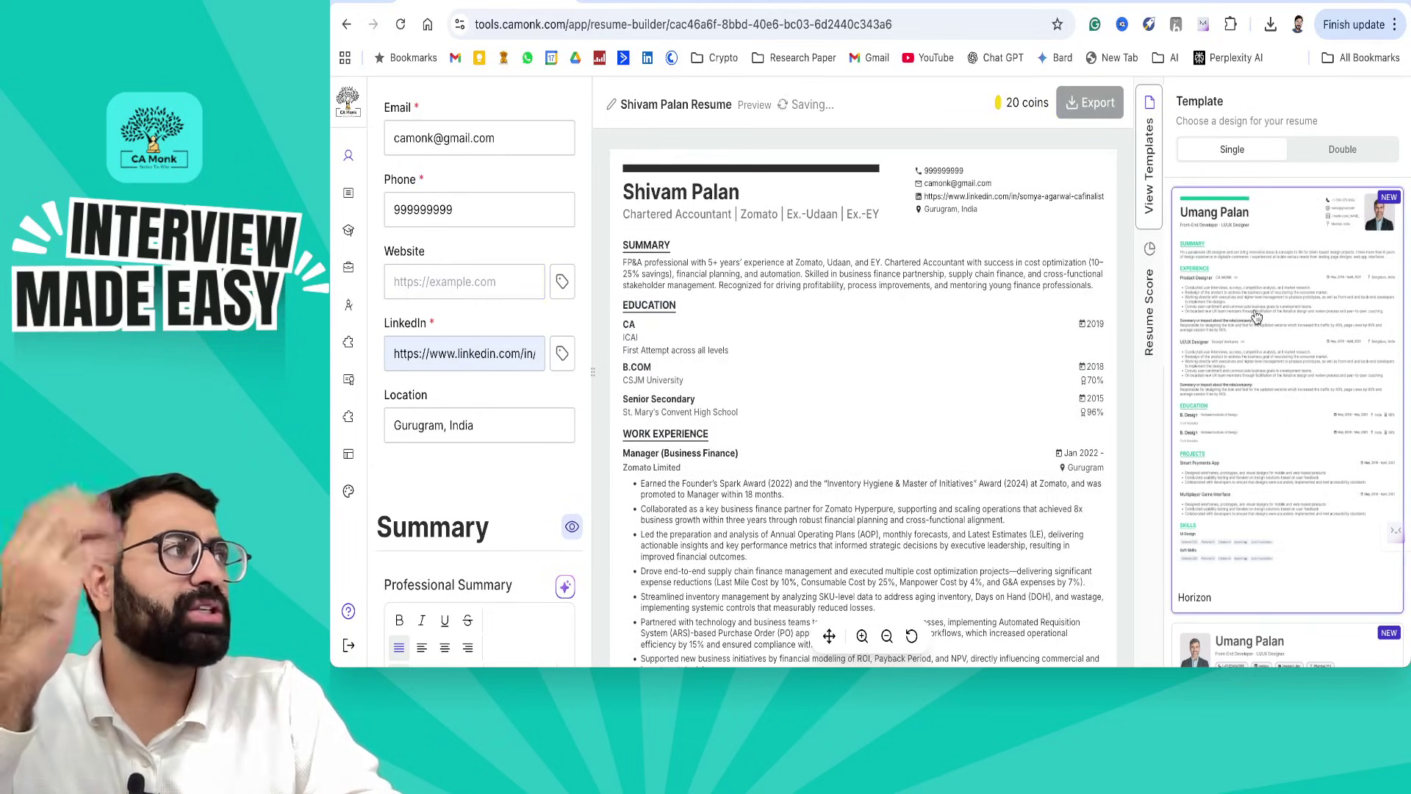
click(1342, 149)
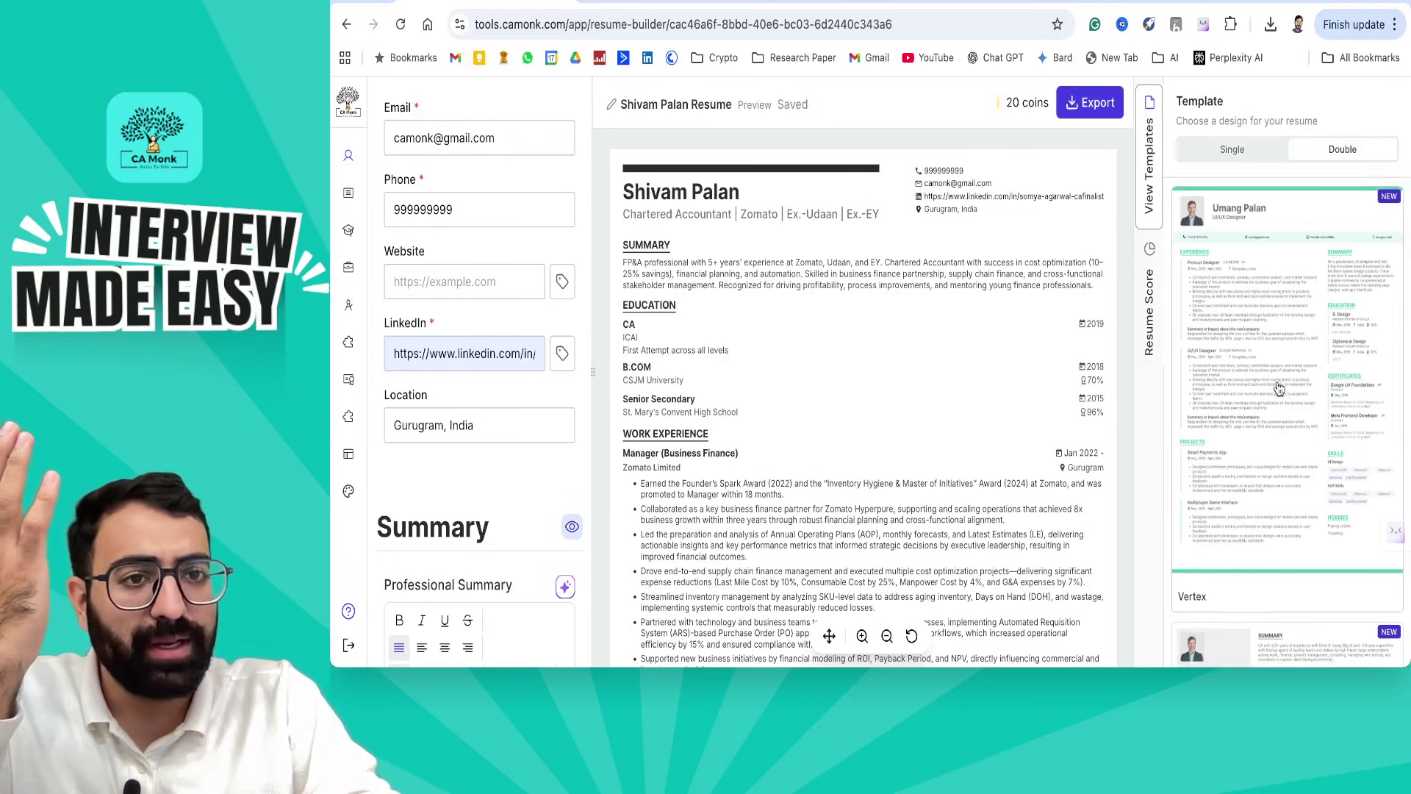
scroll(1279, 388, down, 10)
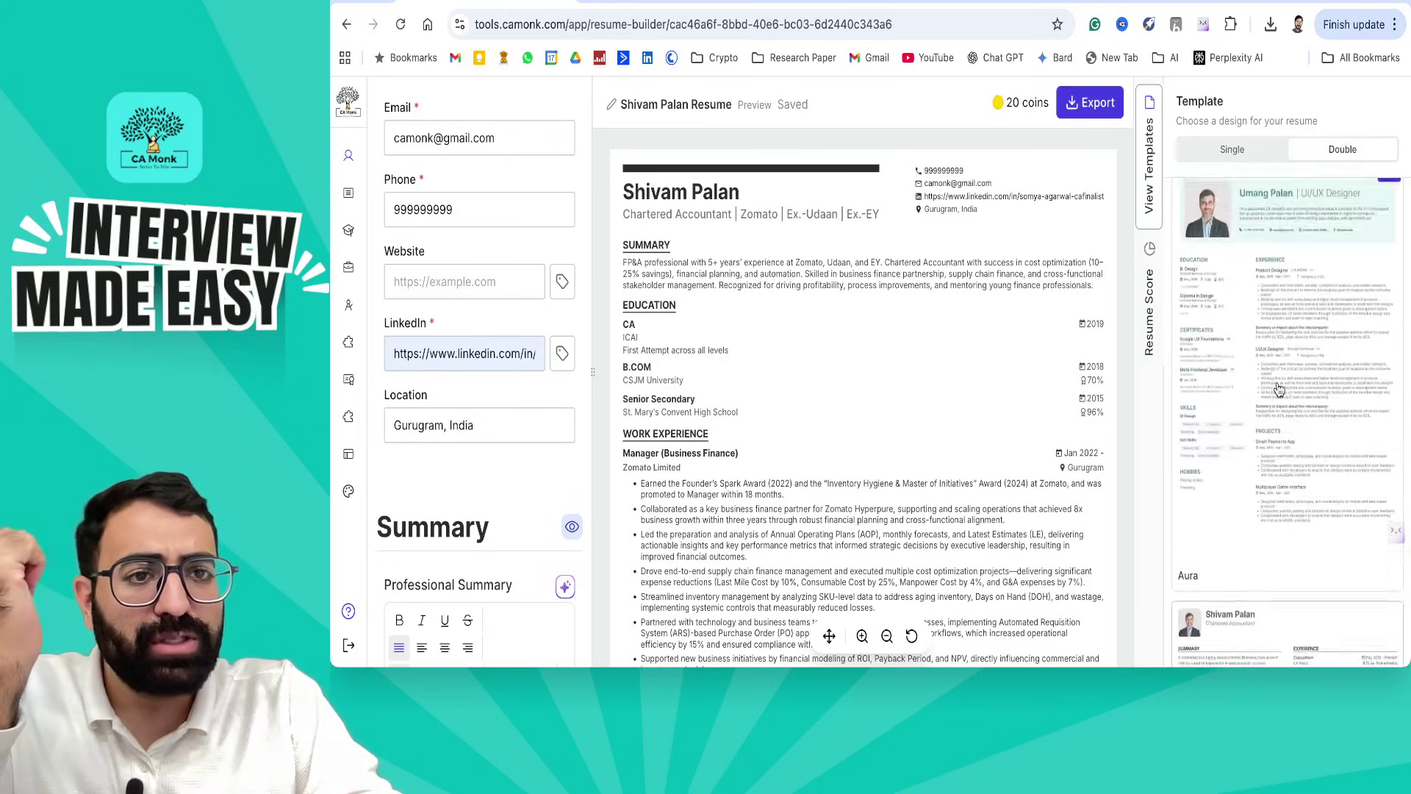
scroll(1279, 389, down, 10)
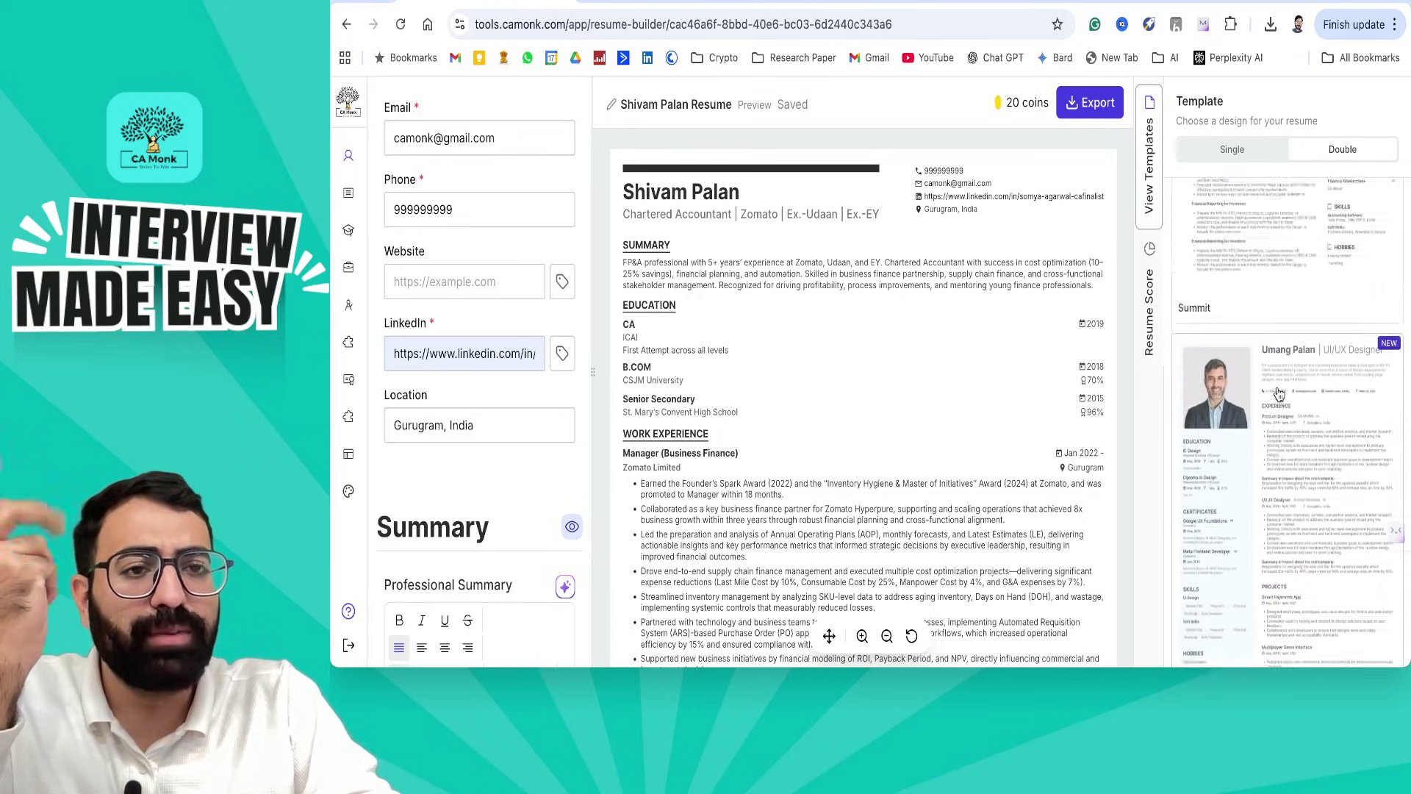
scroll(1279, 395, down, 8)
click(1279, 395)
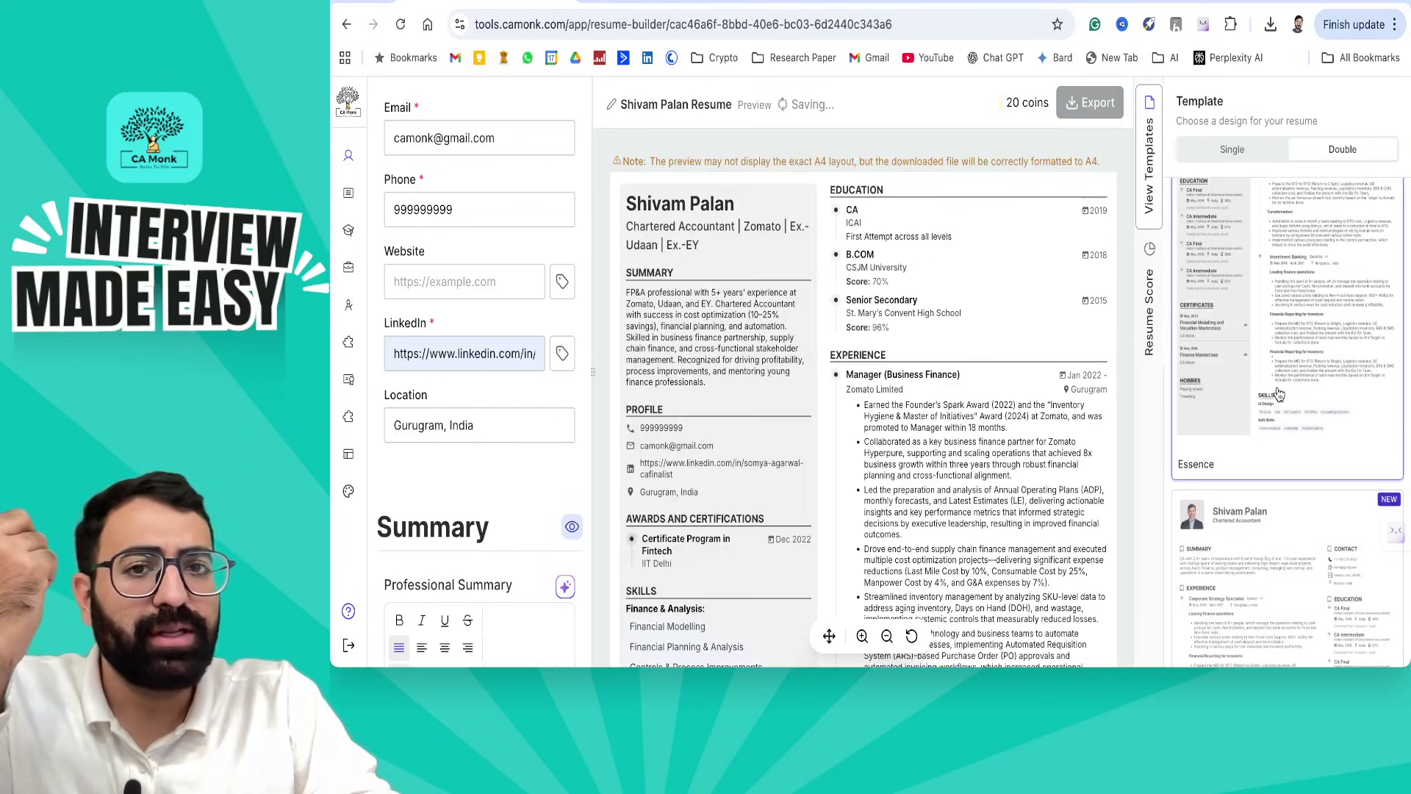
scroll(977, 327, up, 1)
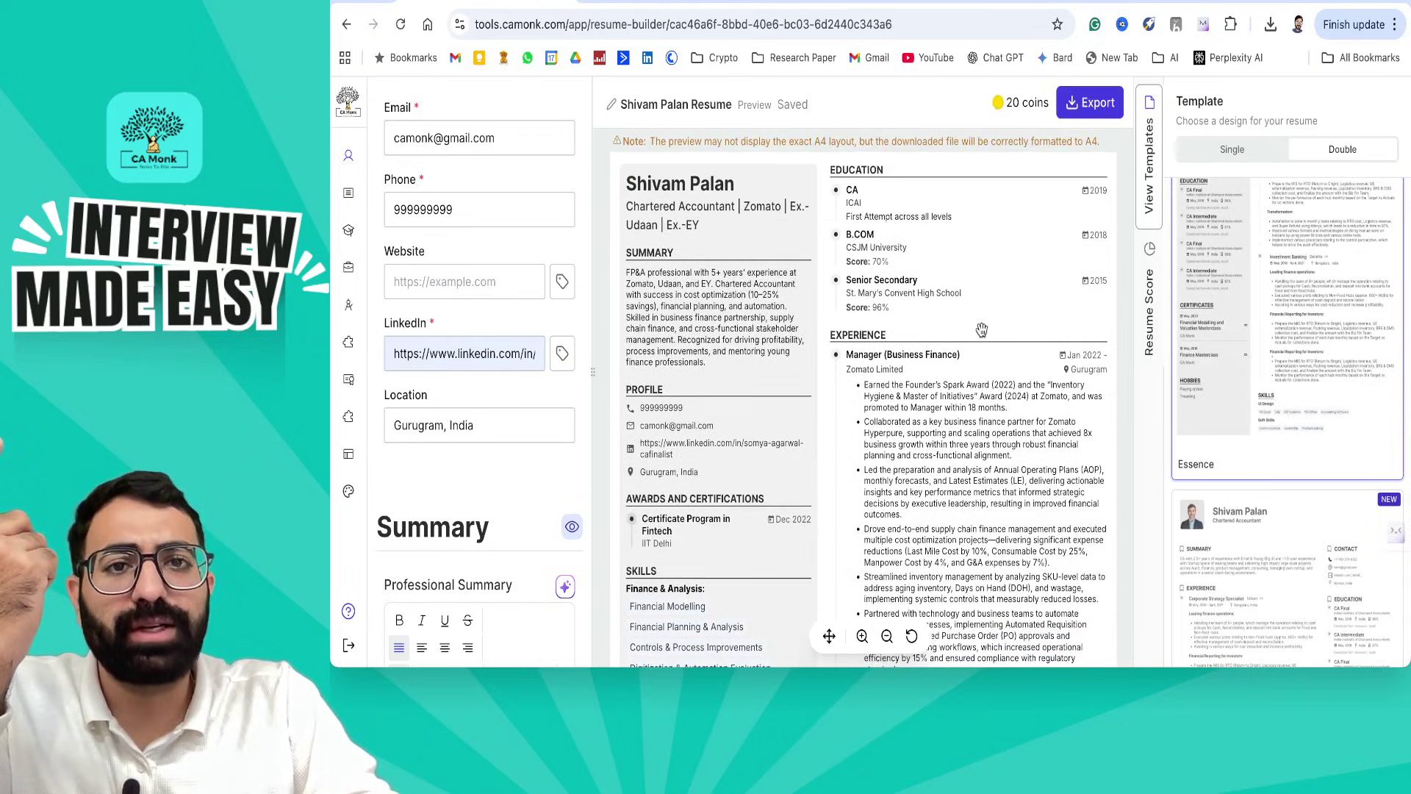
scroll(1235, 421, down, 4)
Step: Apply the two-column Refined template with its dark name header
click(1234, 421)
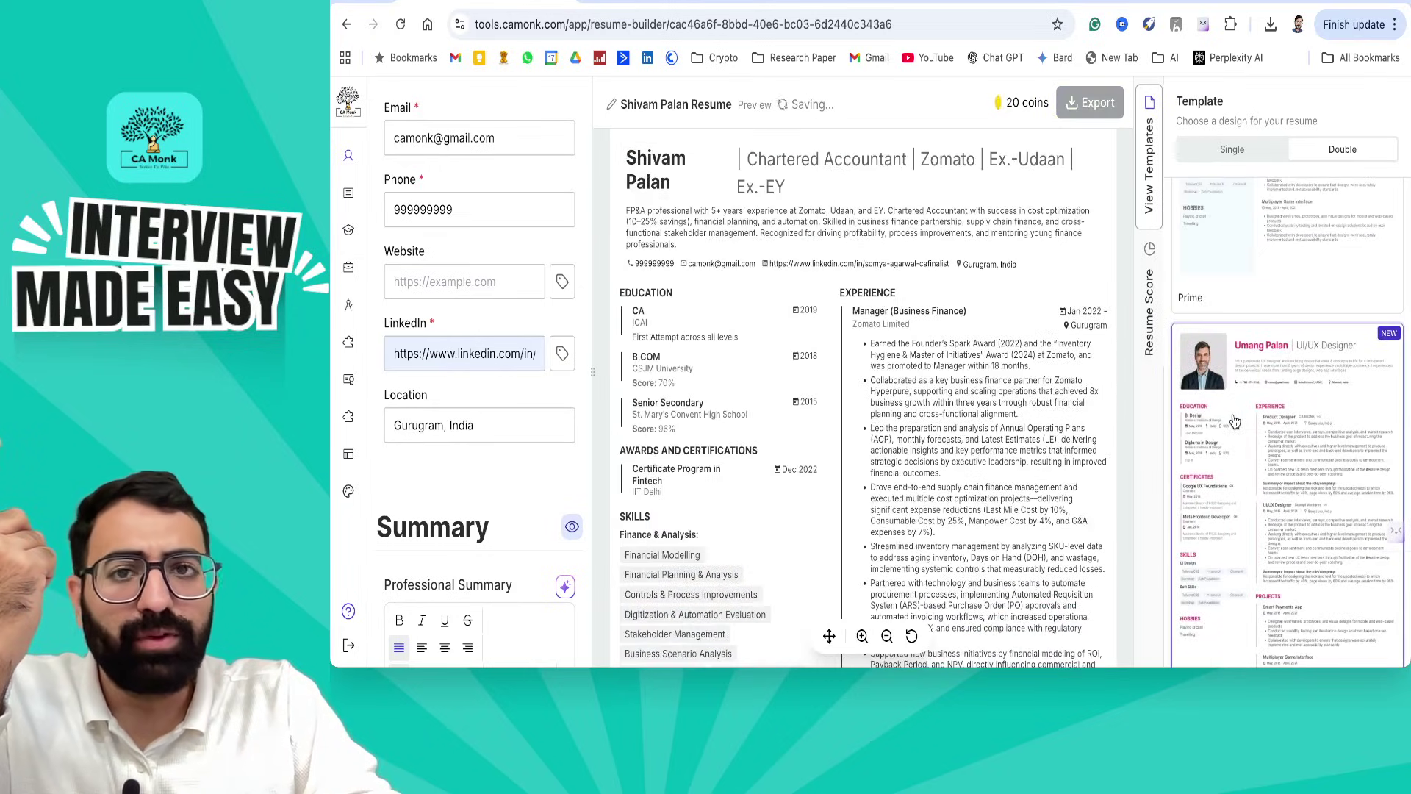
scroll(1214, 418, down, 5)
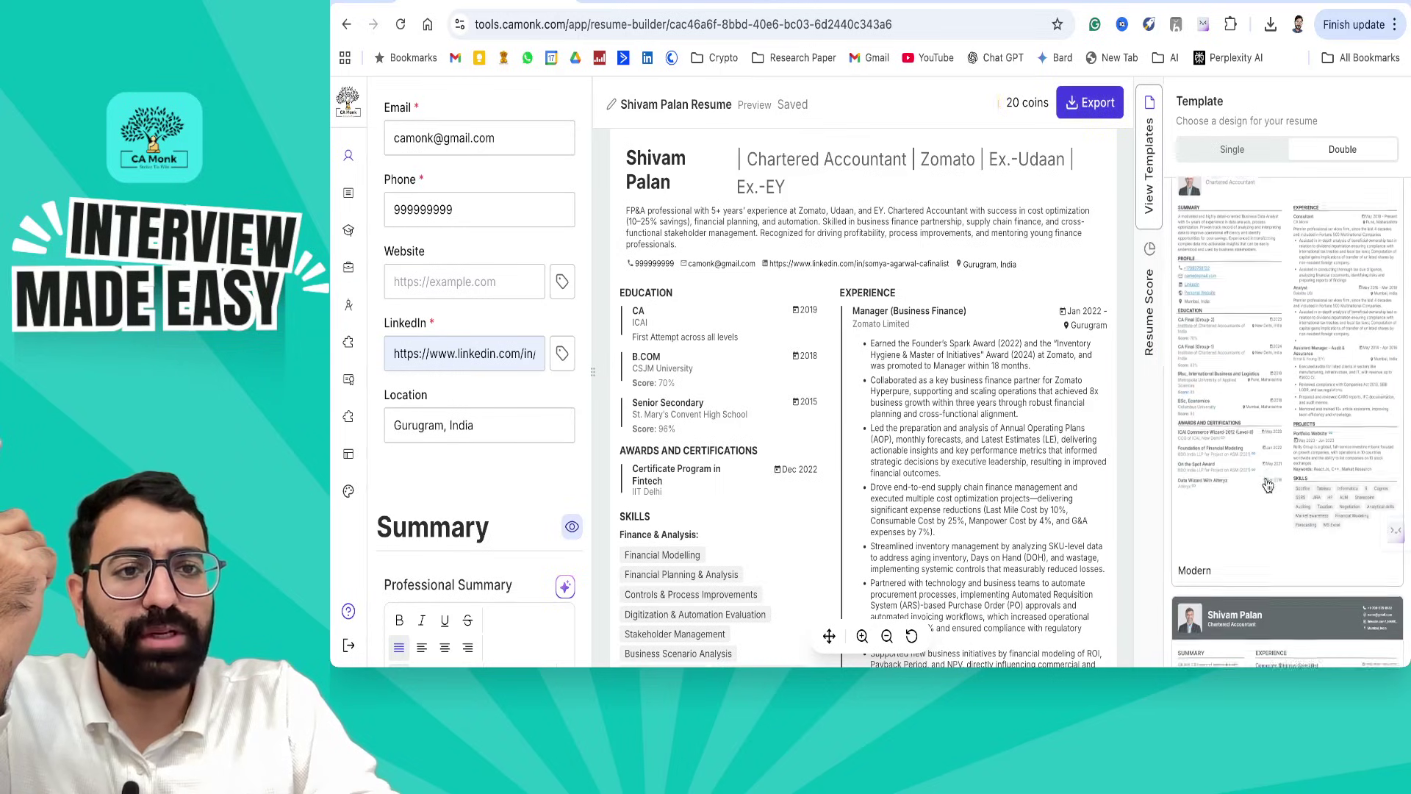
scroll(1266, 485, down, 5)
click(1264, 441)
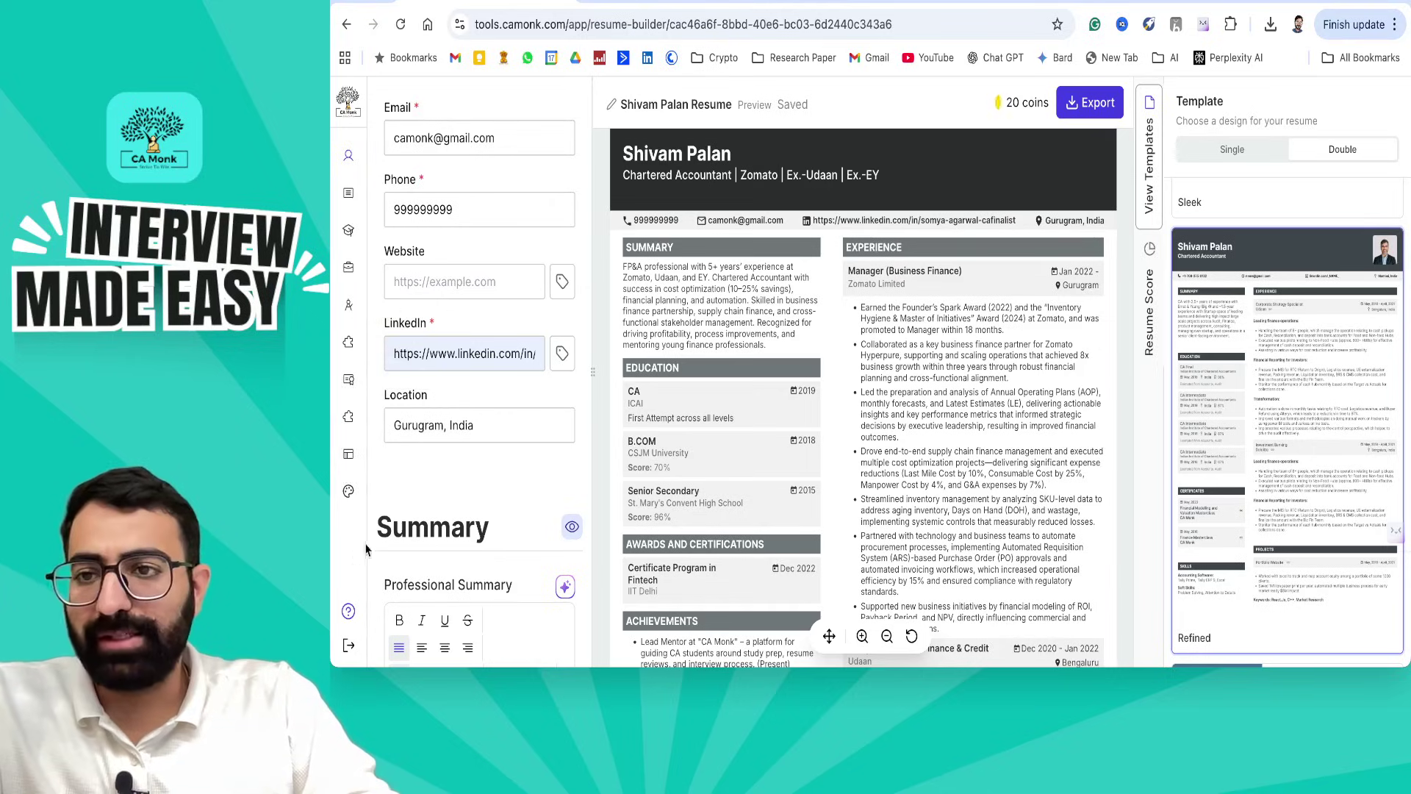
Step: Set the resume's theme colour to dark navy
click(349, 492)
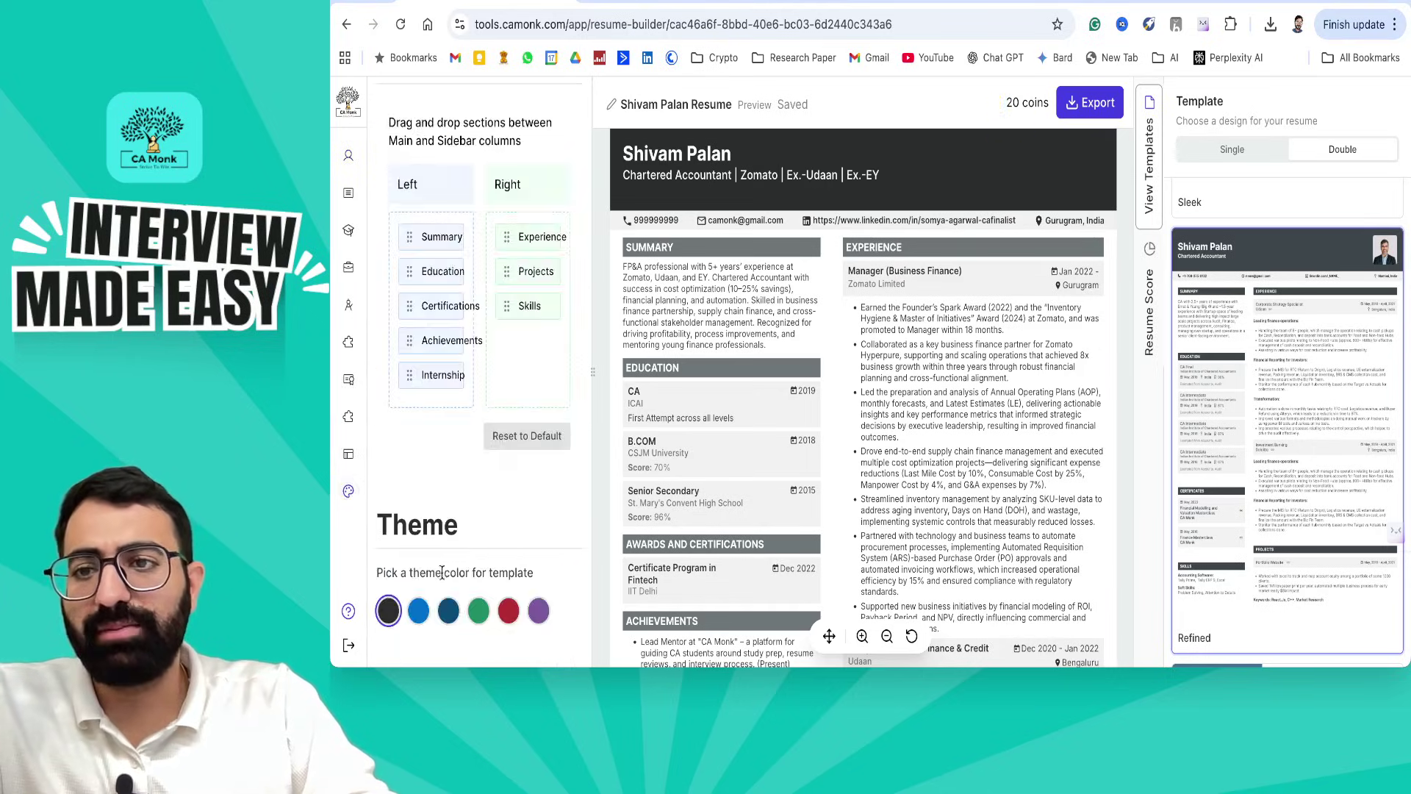
click(448, 610)
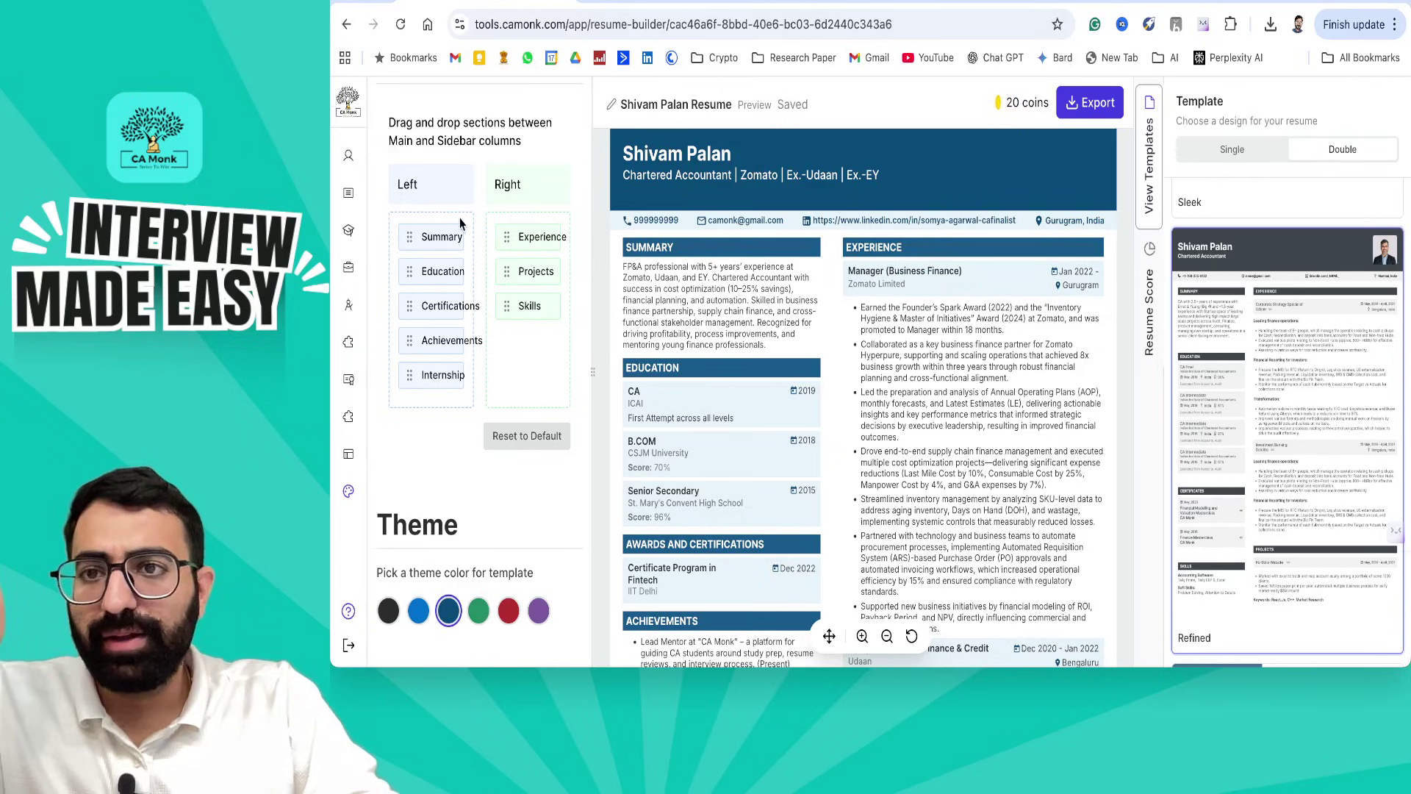
click(348, 155)
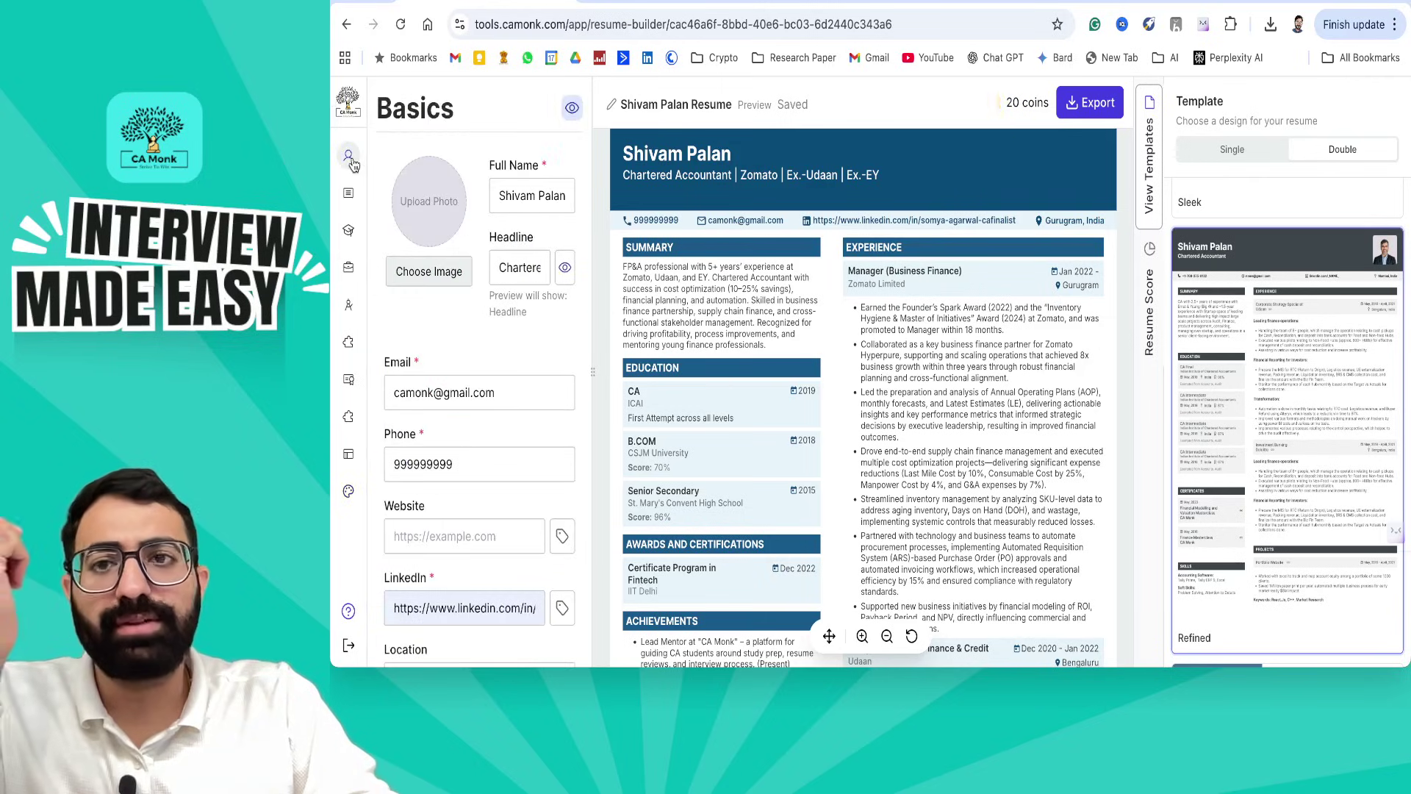
click(350, 491)
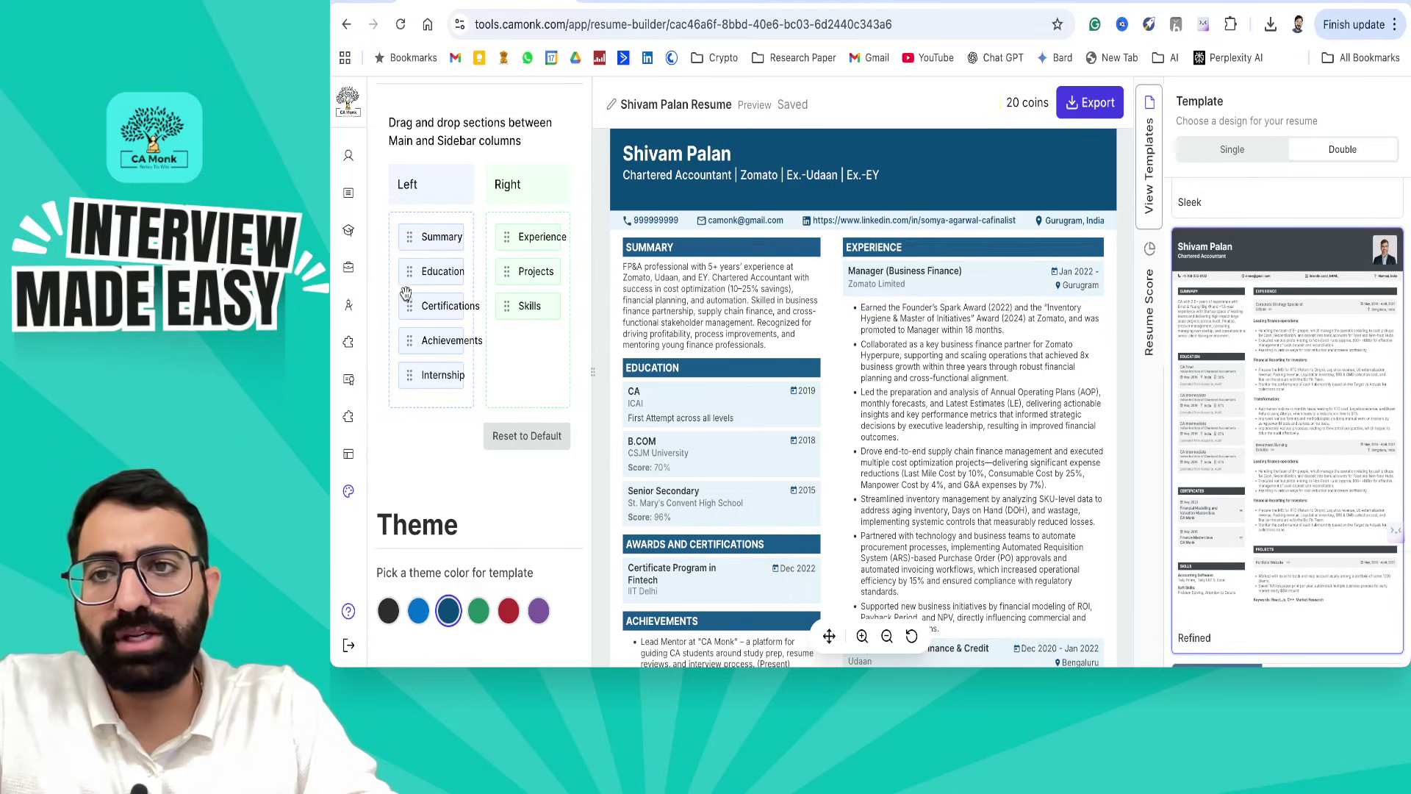
Step: Reorder the left column: Education below Certifications, Summary last, Skills after Certifications
mouse_move(407, 274)
mouse_down()
mouse_move(408, 315)
mouse_move(409, 298)
mouse_up()
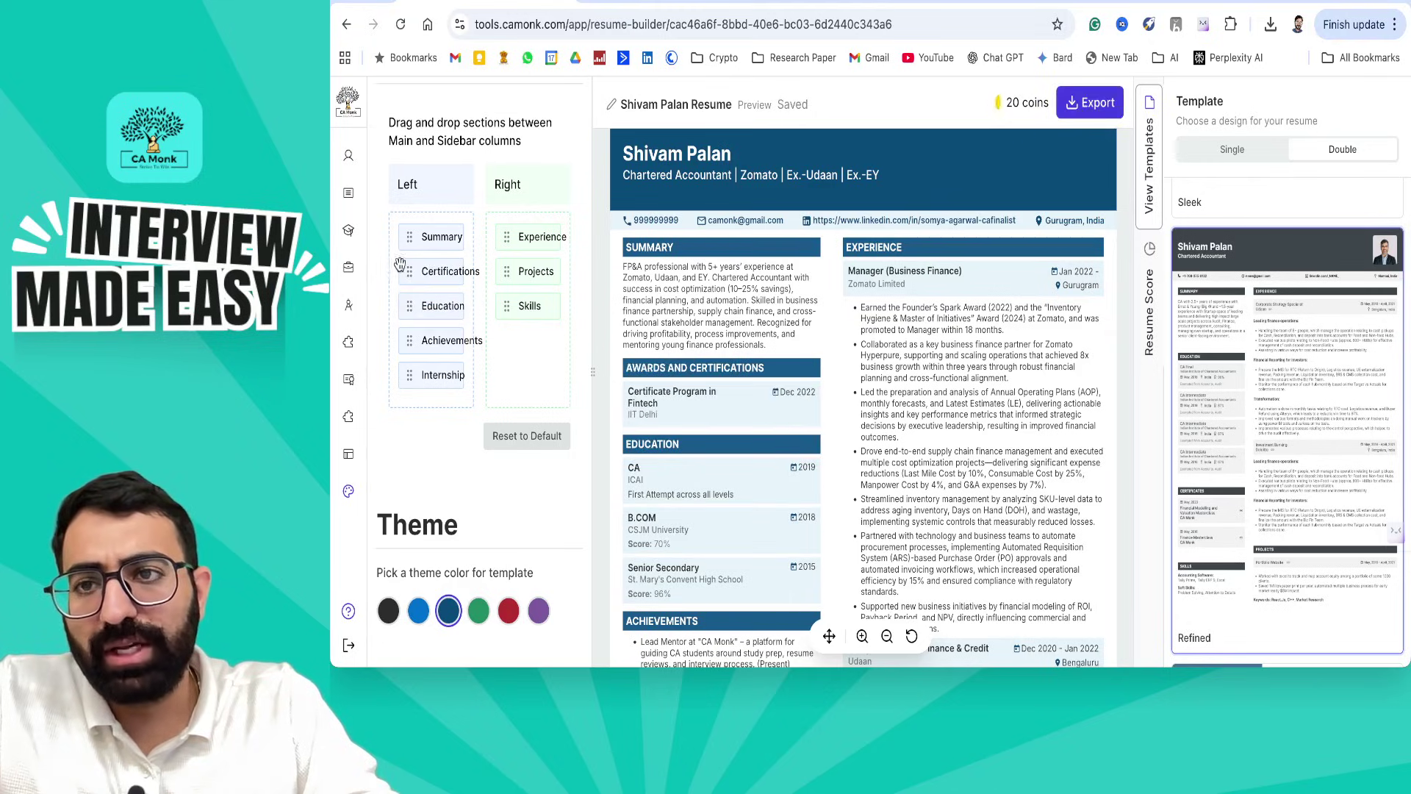
drag(405, 243, 410, 375)
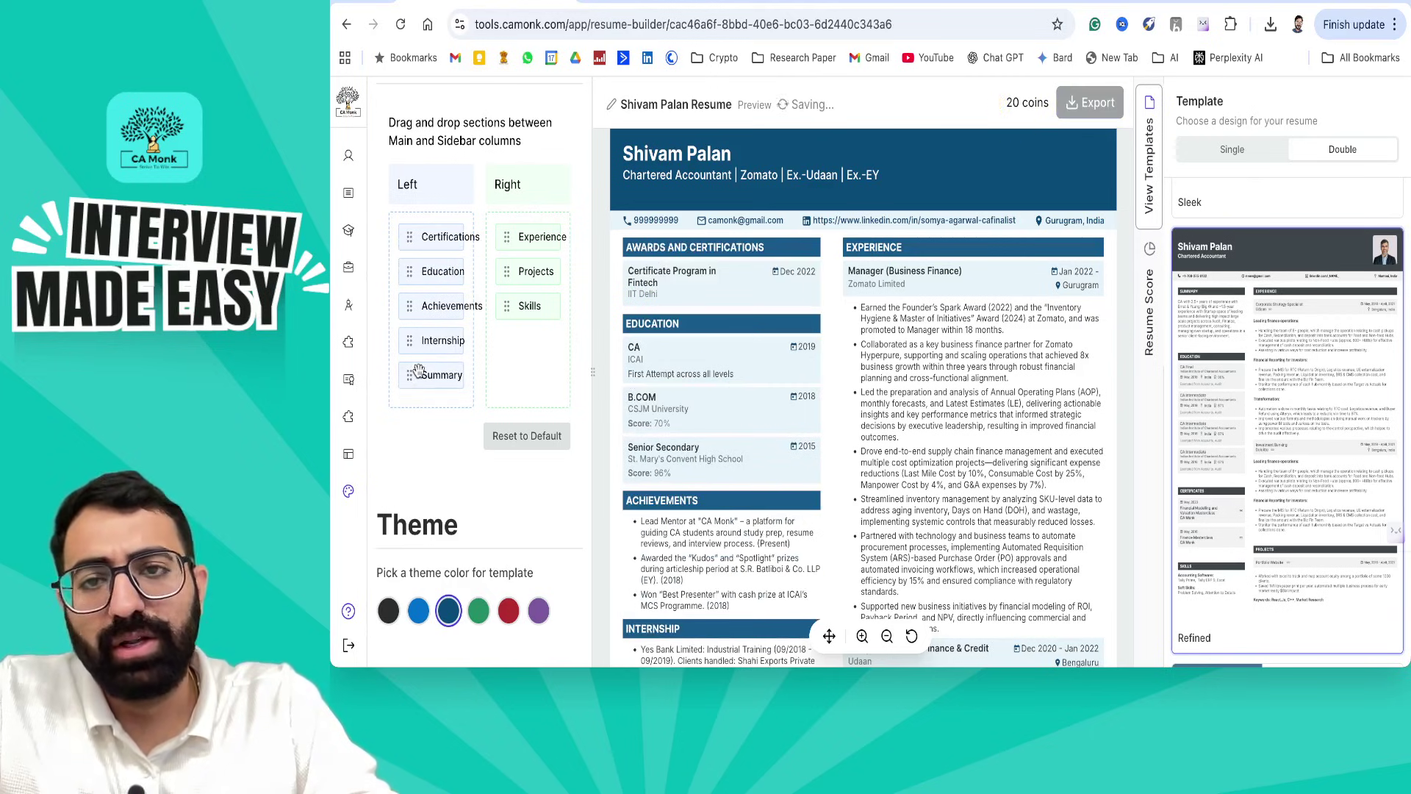
scroll(809, 469, down, 6)
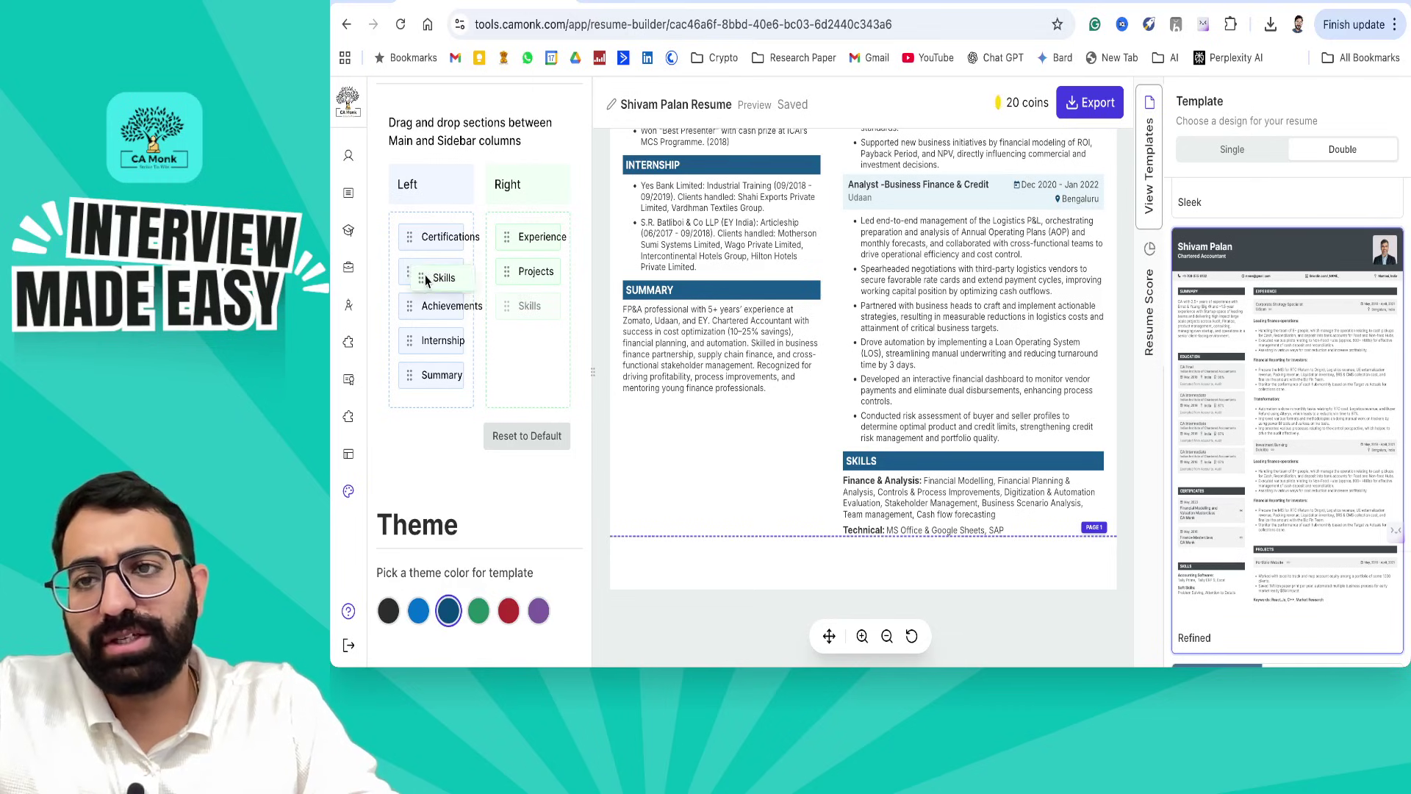
drag(425, 275, 425, 274)
scroll(710, 468, up, 2)
scroll(710, 468, up, 4)
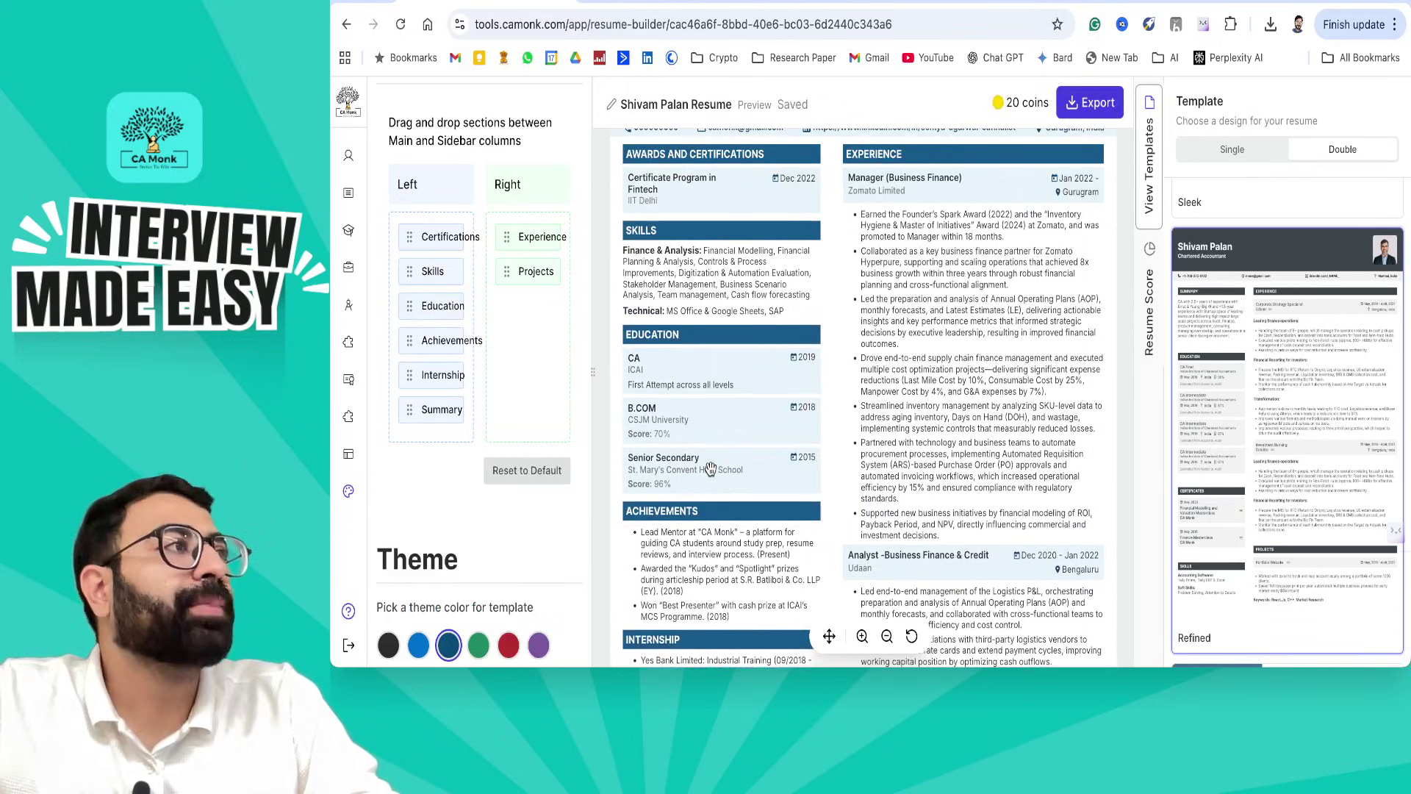
scroll(710, 469, up, 1)
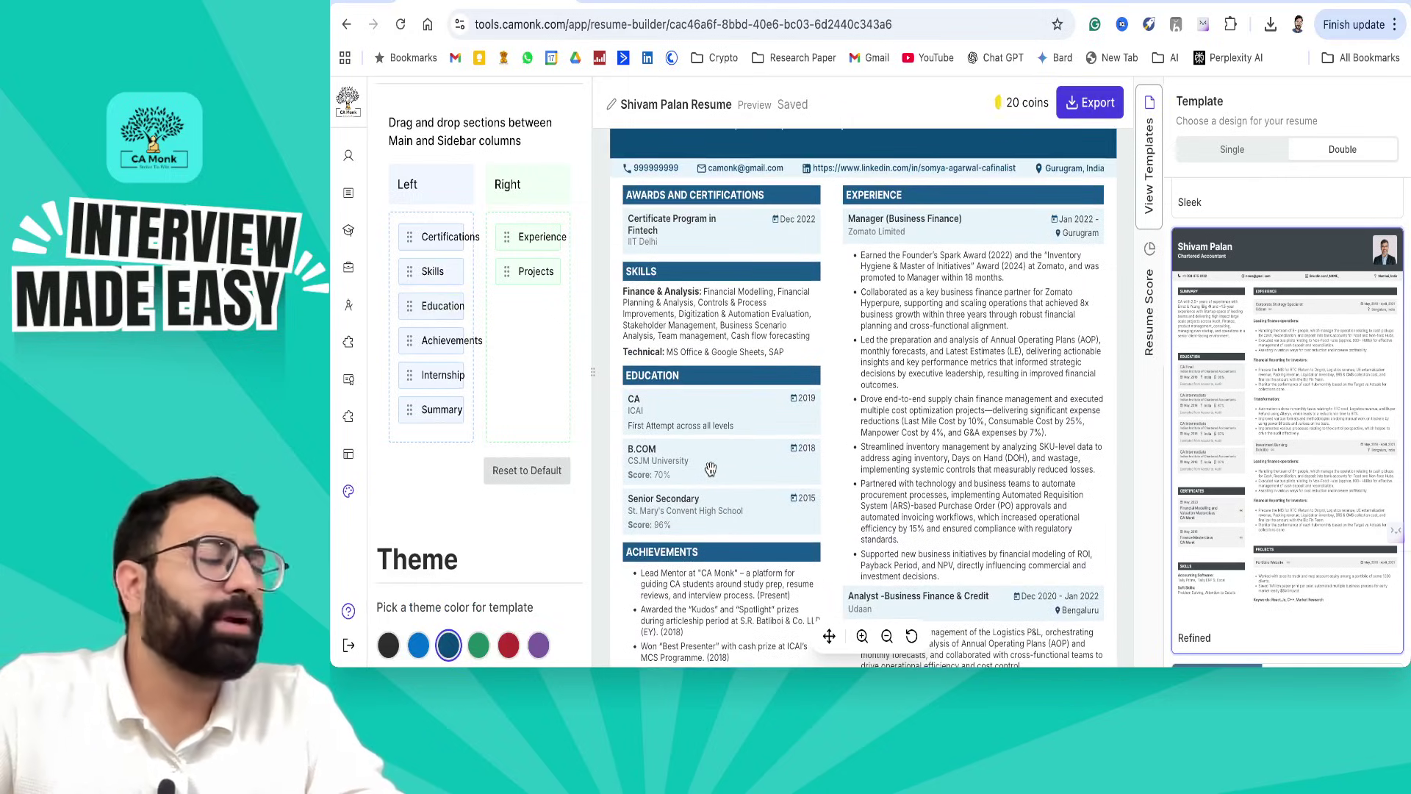
scroll(709, 468, up, 2)
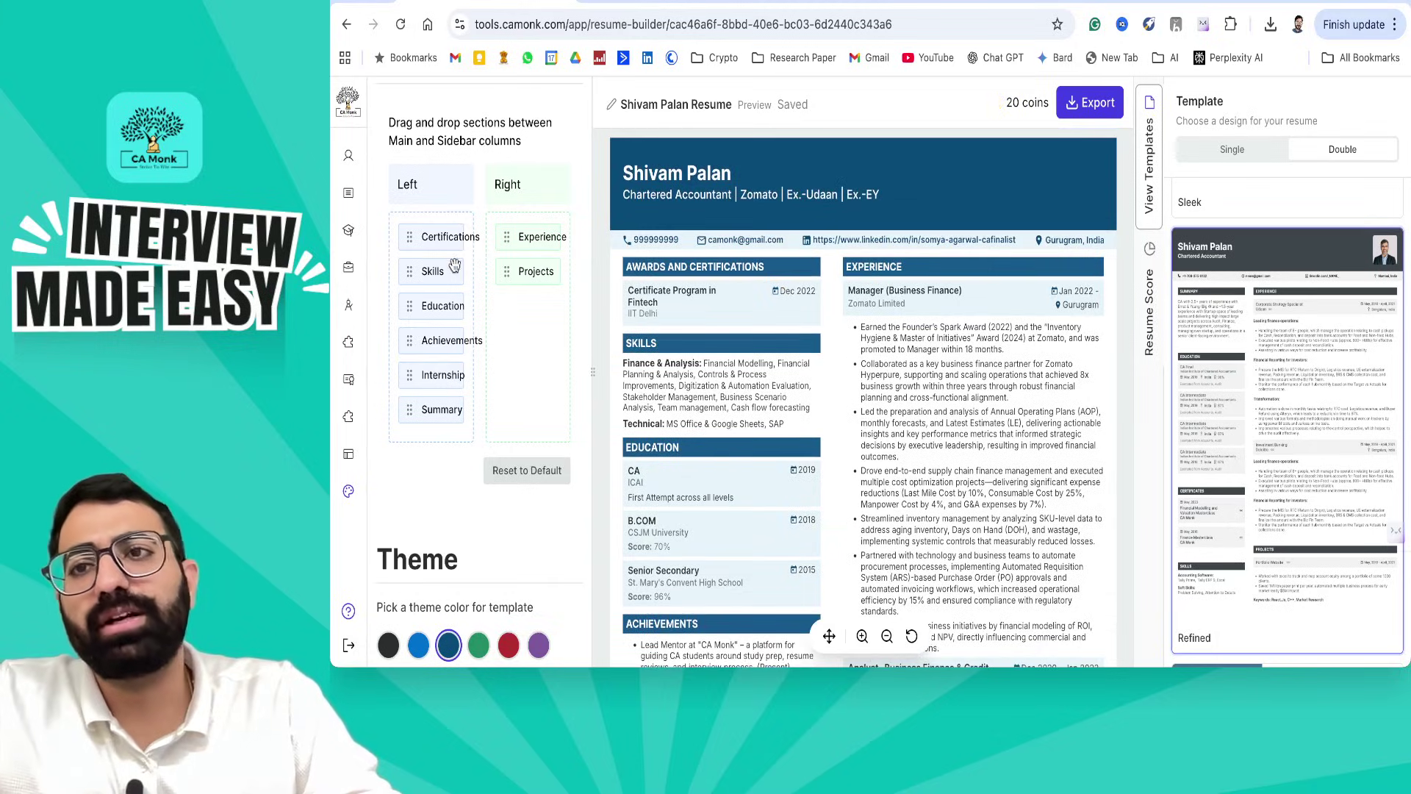
scroll(455, 264, up, 20)
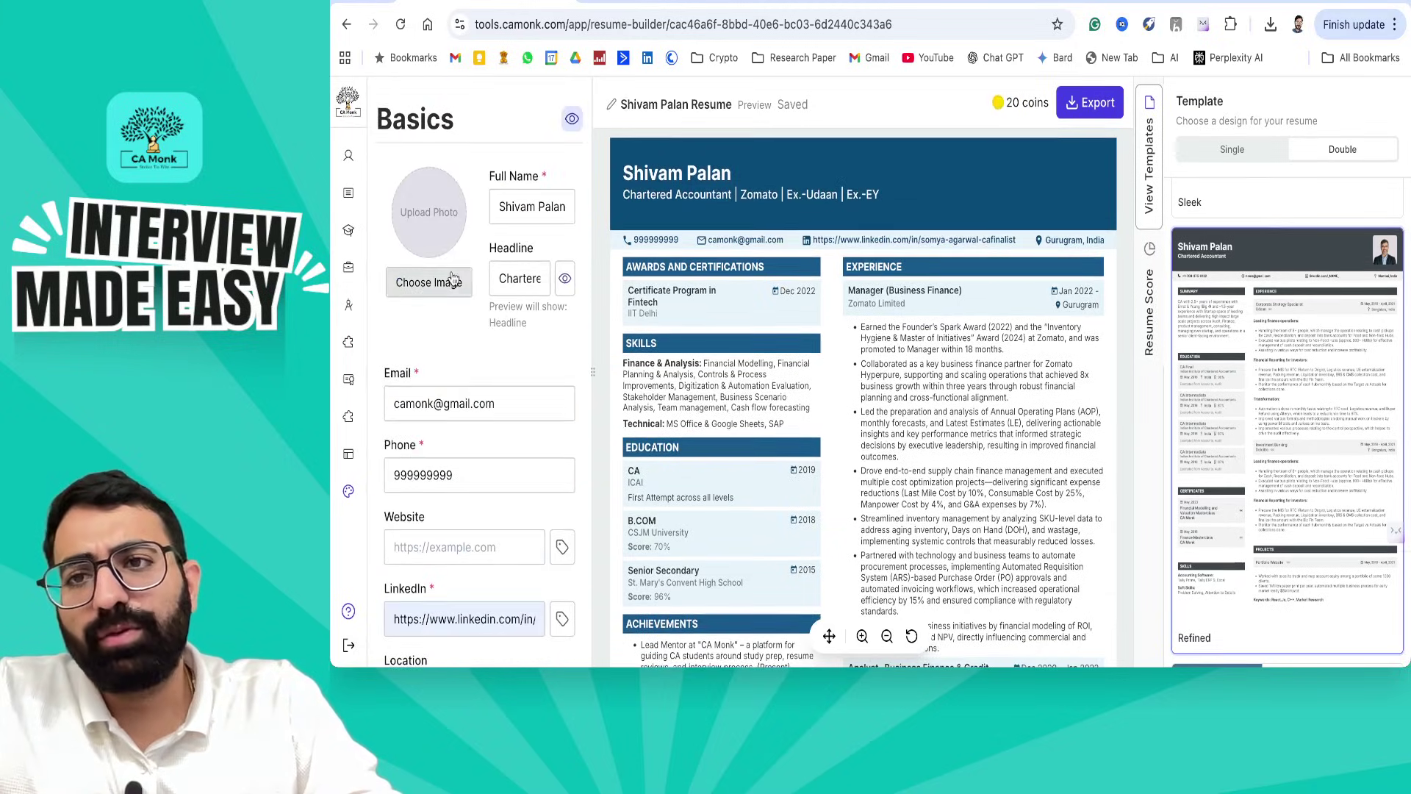
Step: Upload the headshot from Downloads as the resume's profile photo
click(428, 282)
click(492, 307)
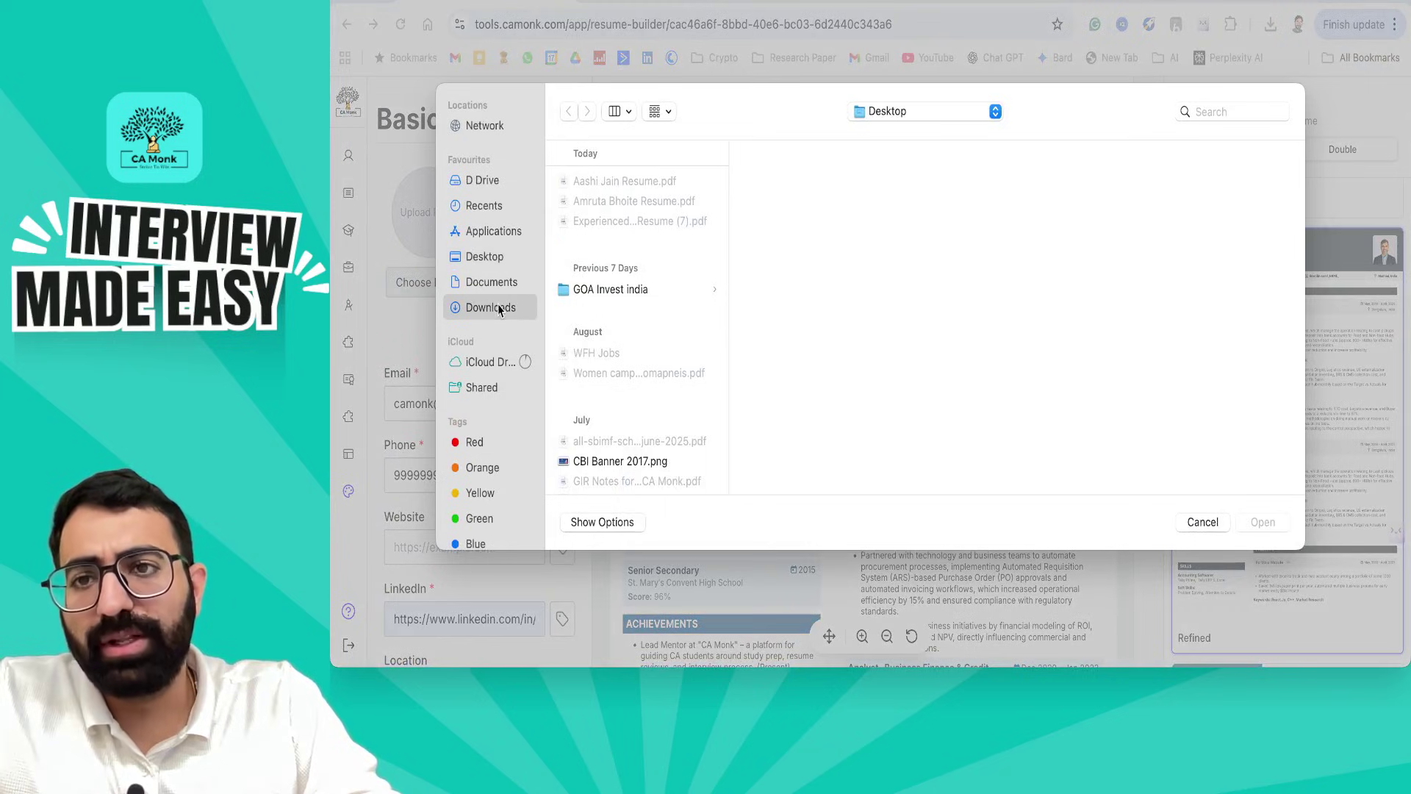
click(582, 300)
key(Down)
key(Down)
key(Up)
key(Up)
key(Down)
key(Down)
key(Down)
key(Down)
key(Down)
key(Down)
key(Down)
key(Down)
key(Down)
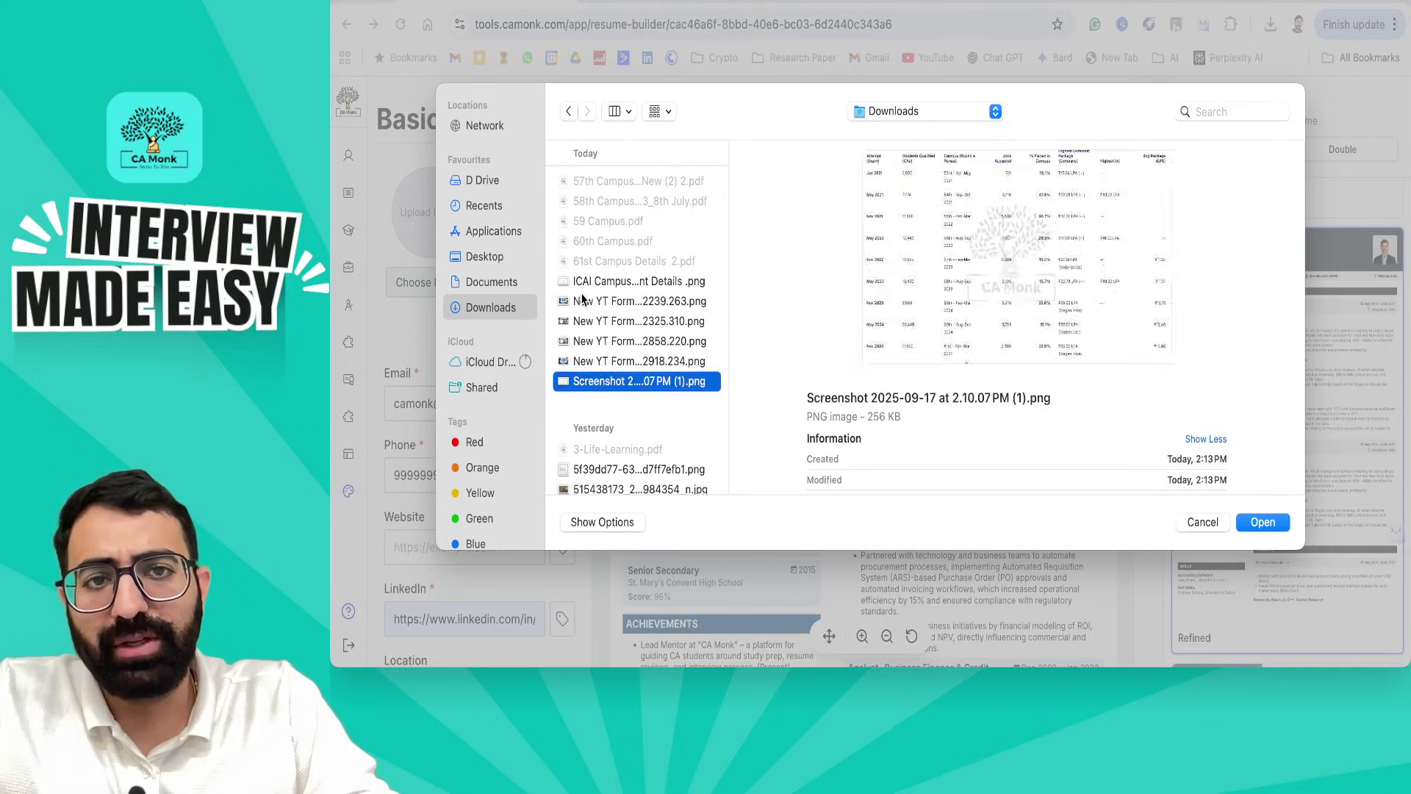
key(Down)
key(Down)
key(Down)
key(Down)
key(Down)
key(Down)
key(Down)
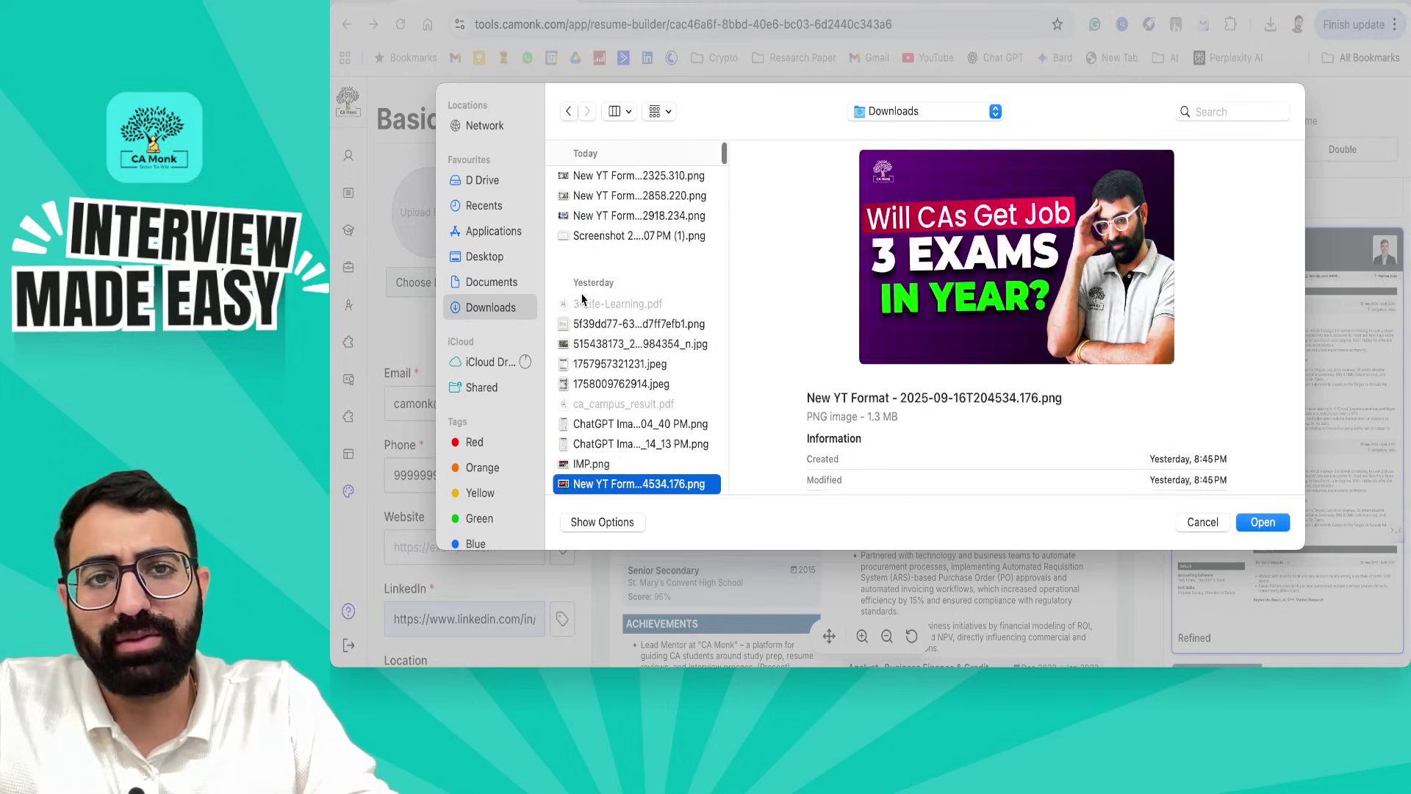
key(Down)
key(Down)
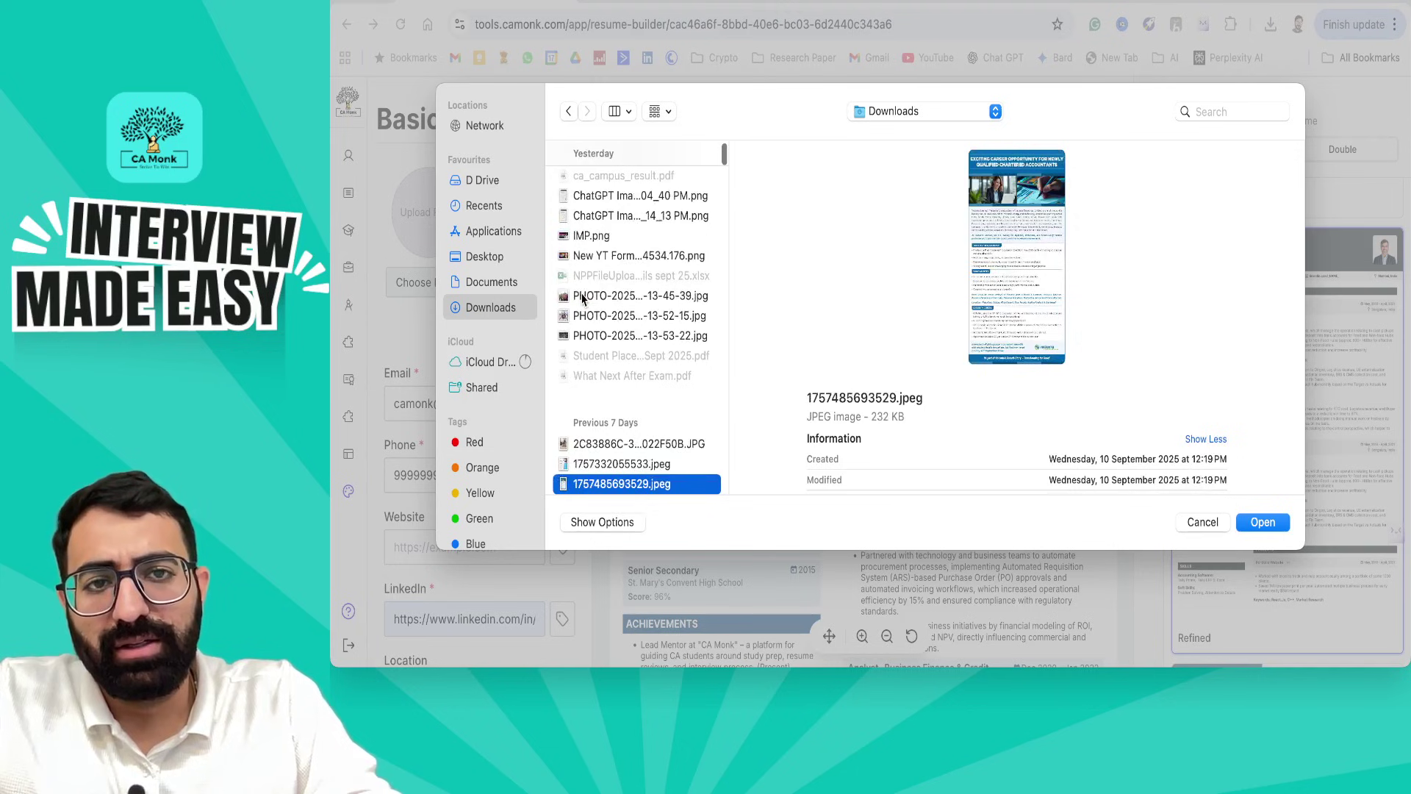
key(Down)
key(Return)
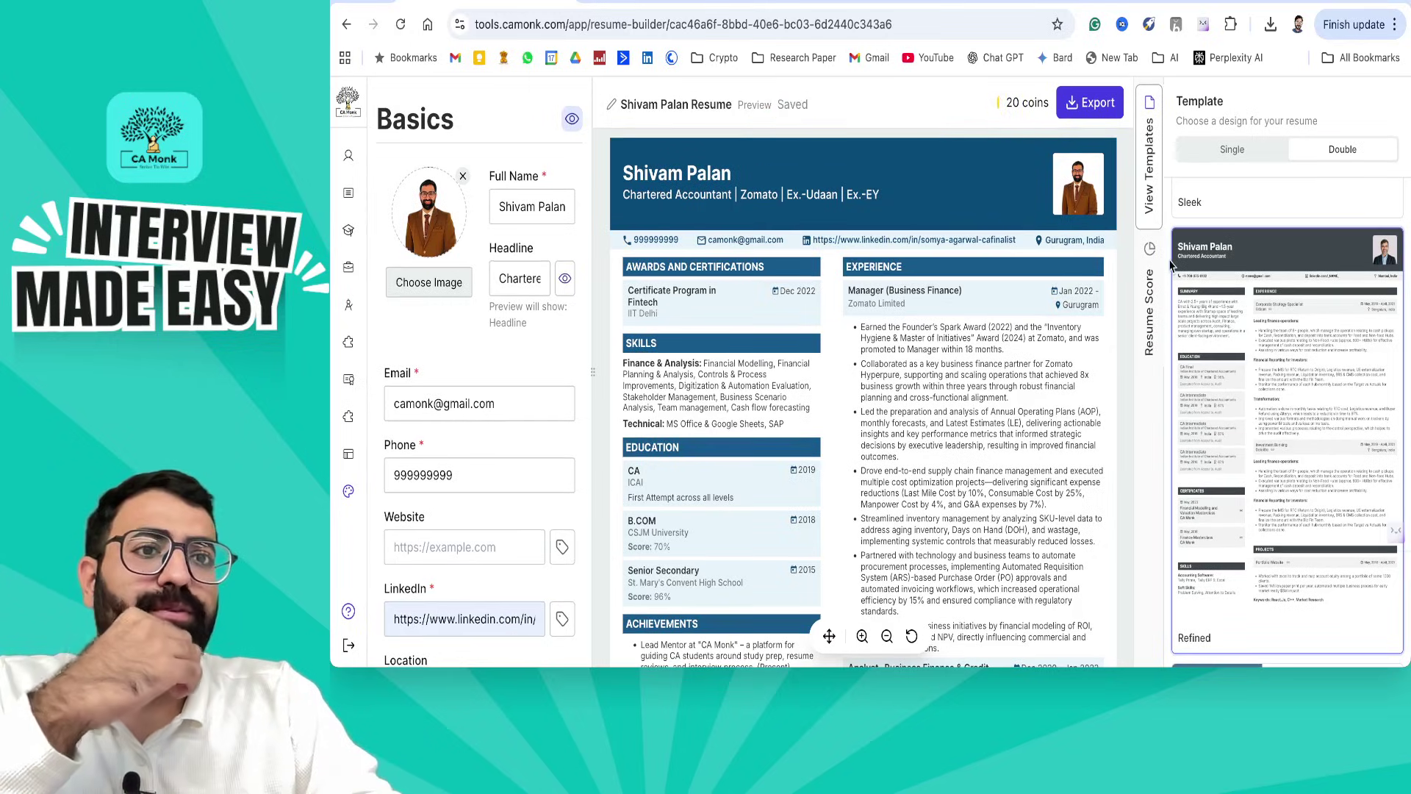
click(1220, 155)
click(1302, 156)
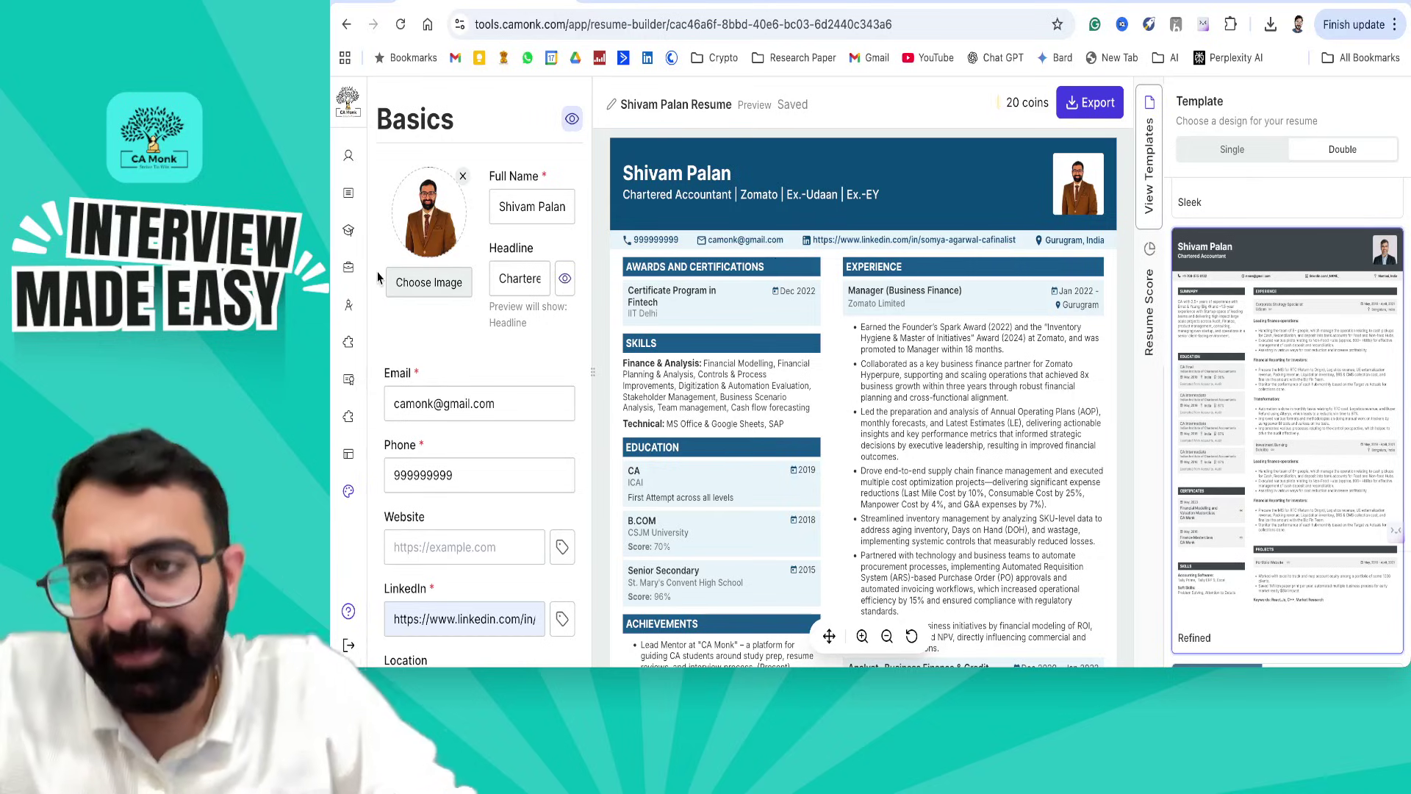
Step: Try deleting the location, then restore Gurugram, India and keep LinkedIn unchanged
scroll(517, 474, down, 4)
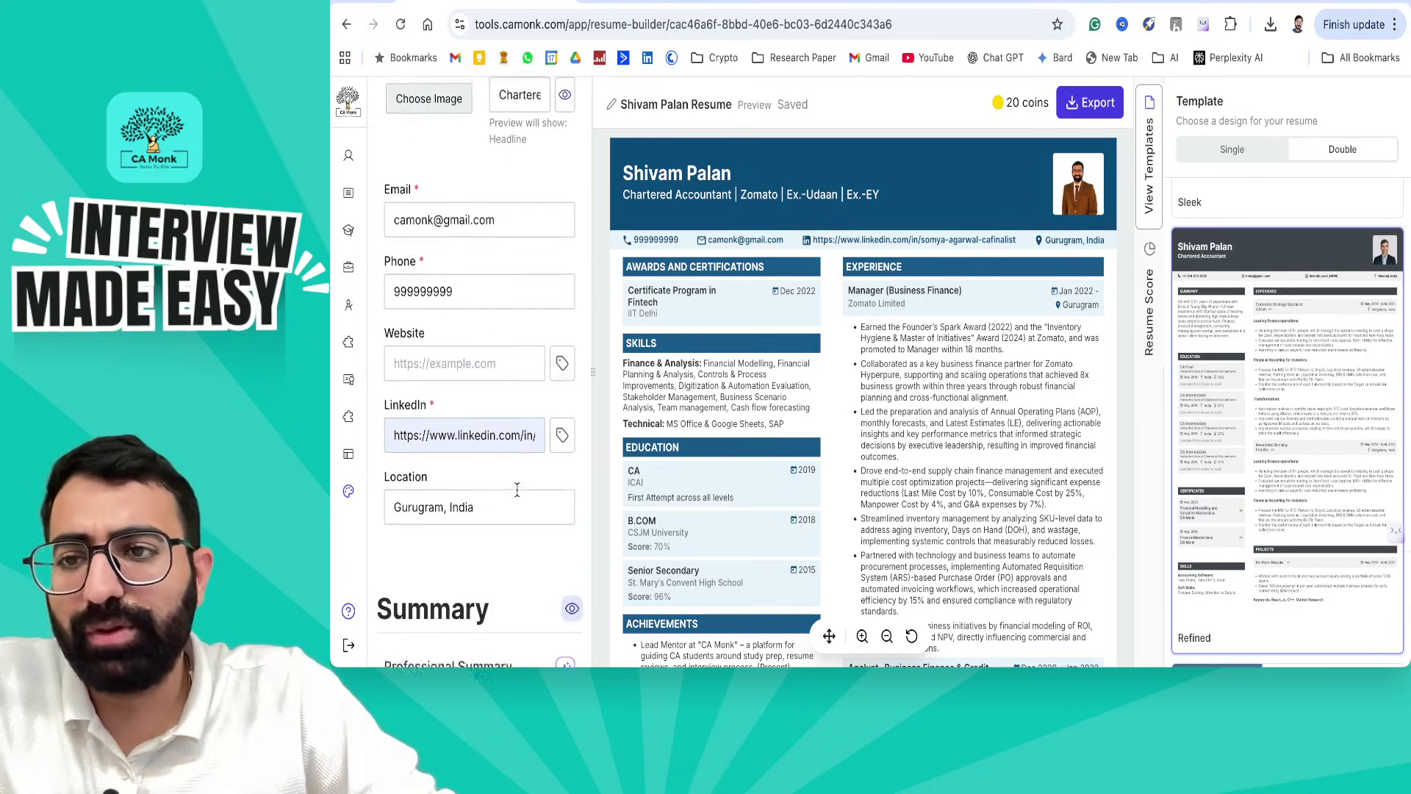
click(498, 333)
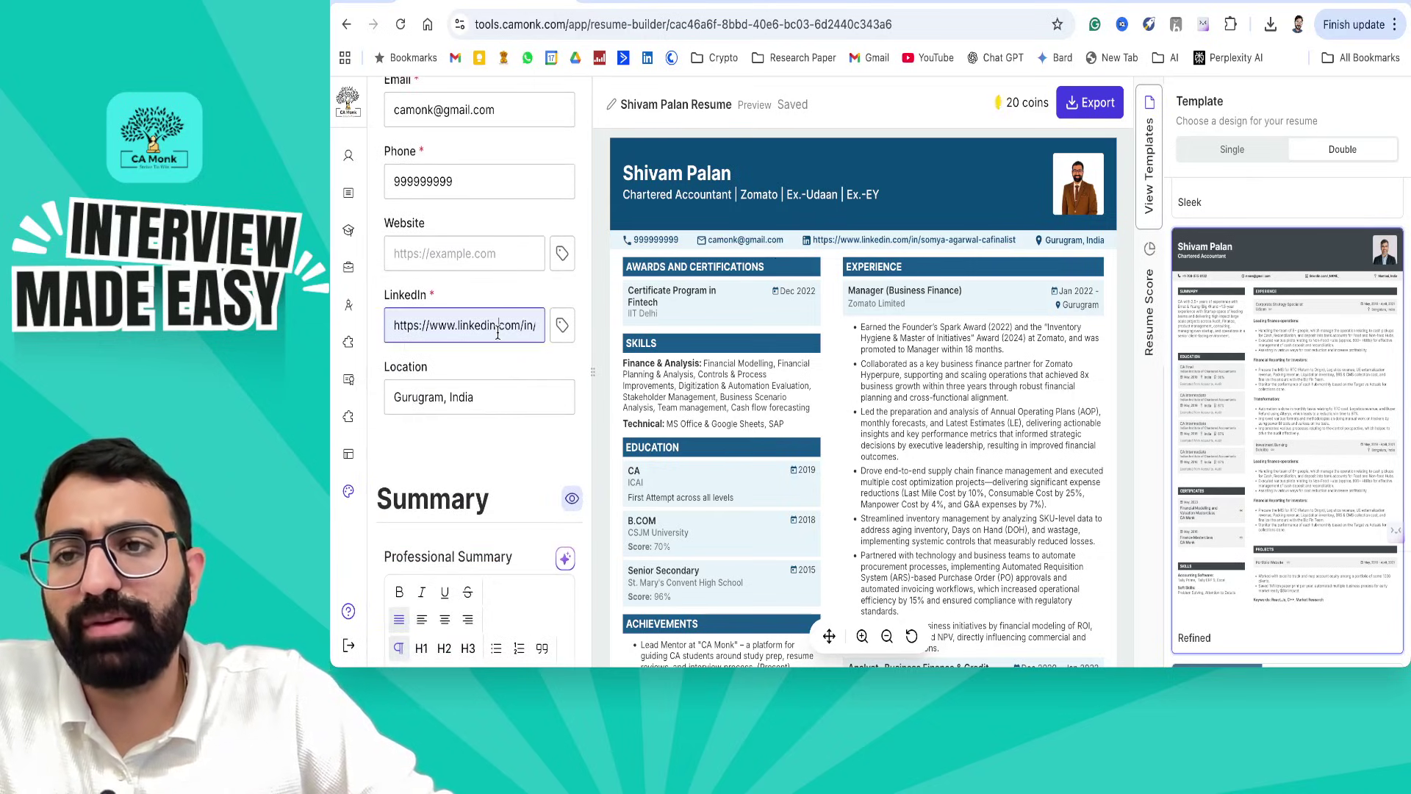
key(ctrl+a)
click(500, 393)
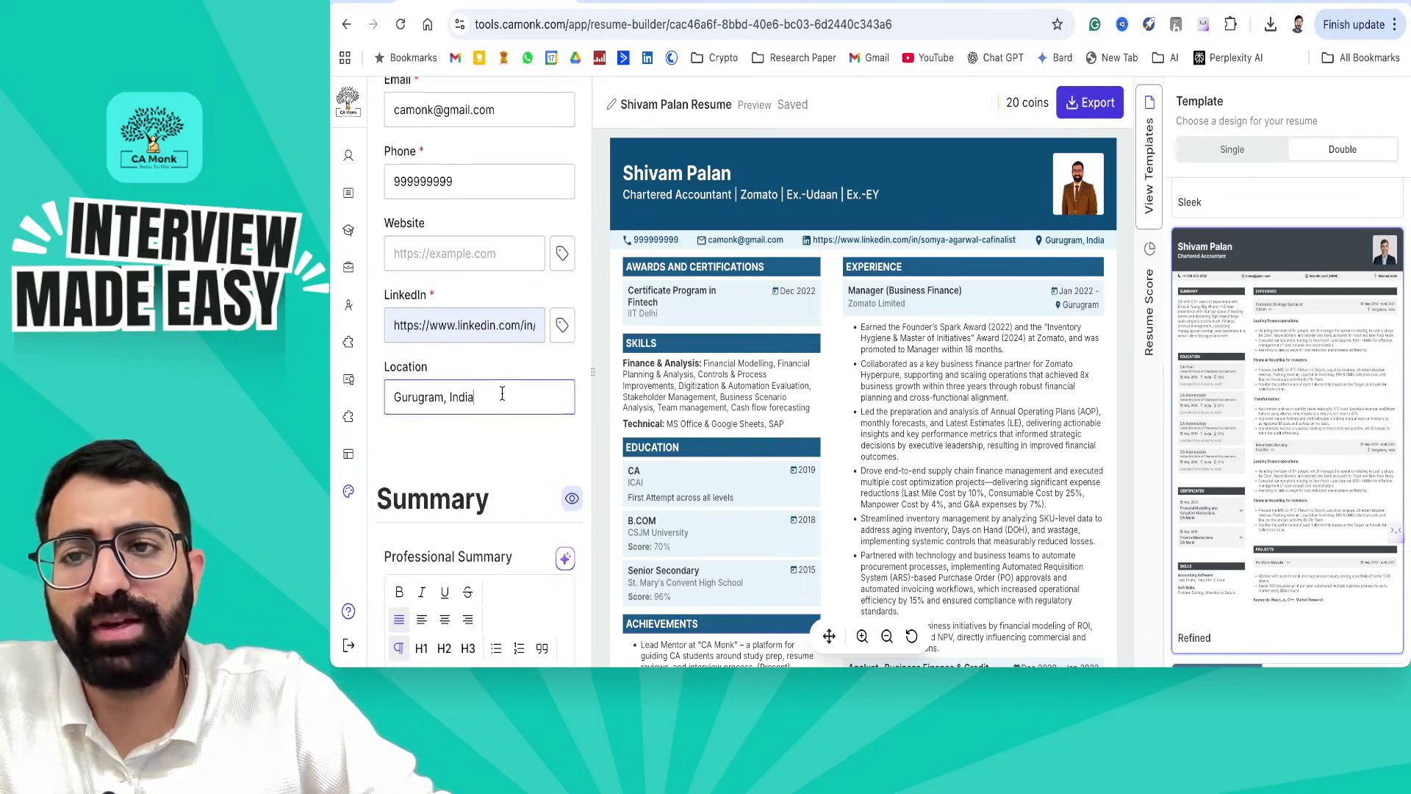
key(ctrl+a)
key(BackSpace)
key(ctrl+z)
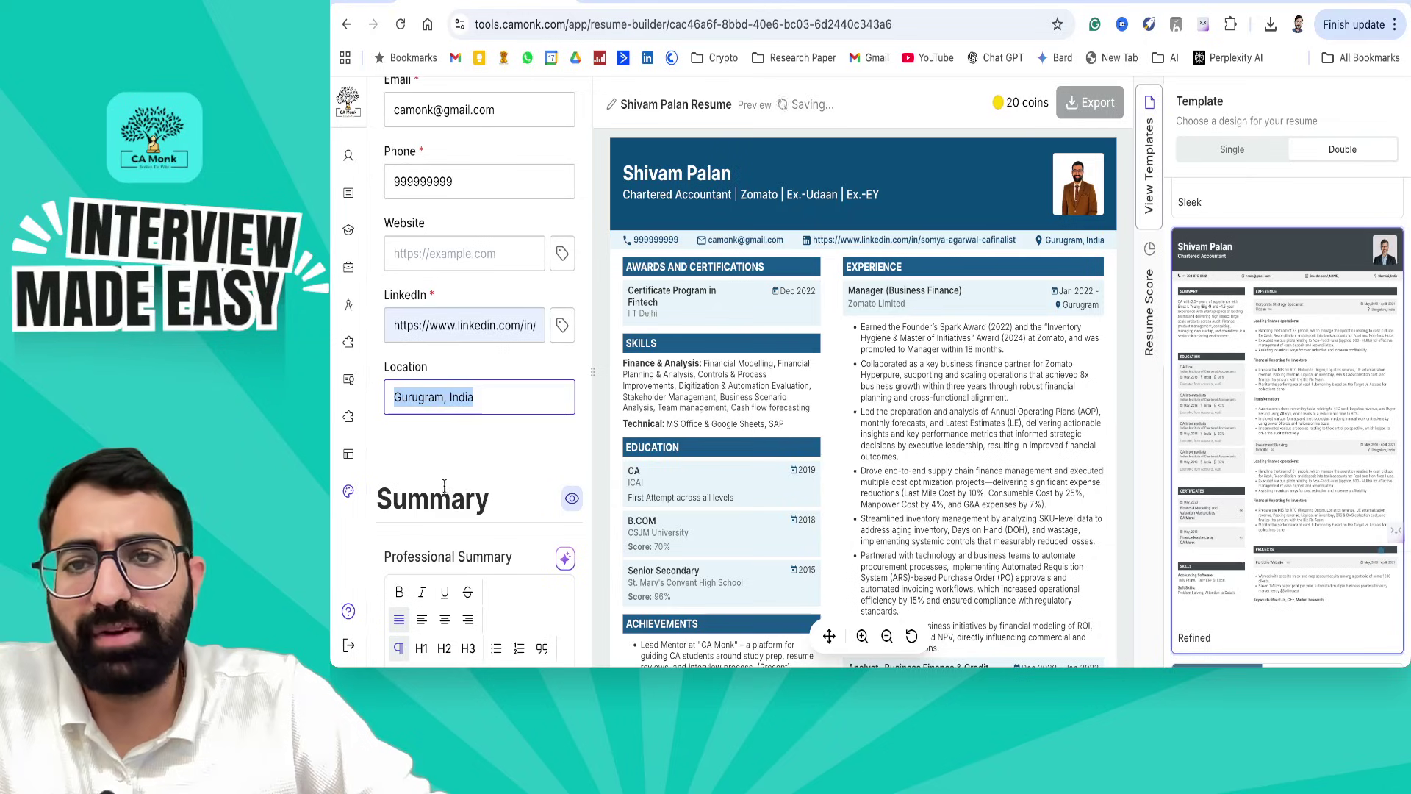
scroll(427, 457, down, 2)
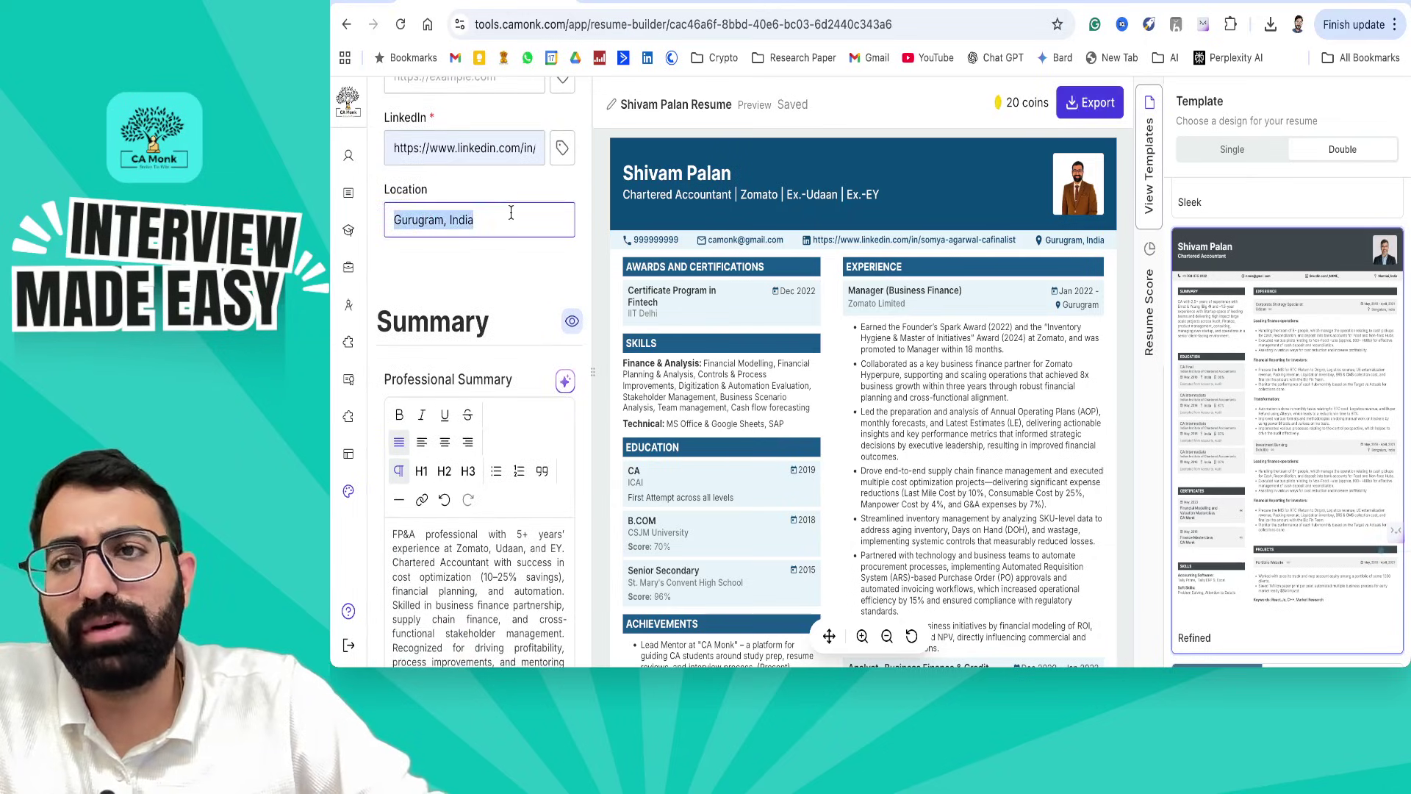
key(BackSpace)
key(ctrl+z)
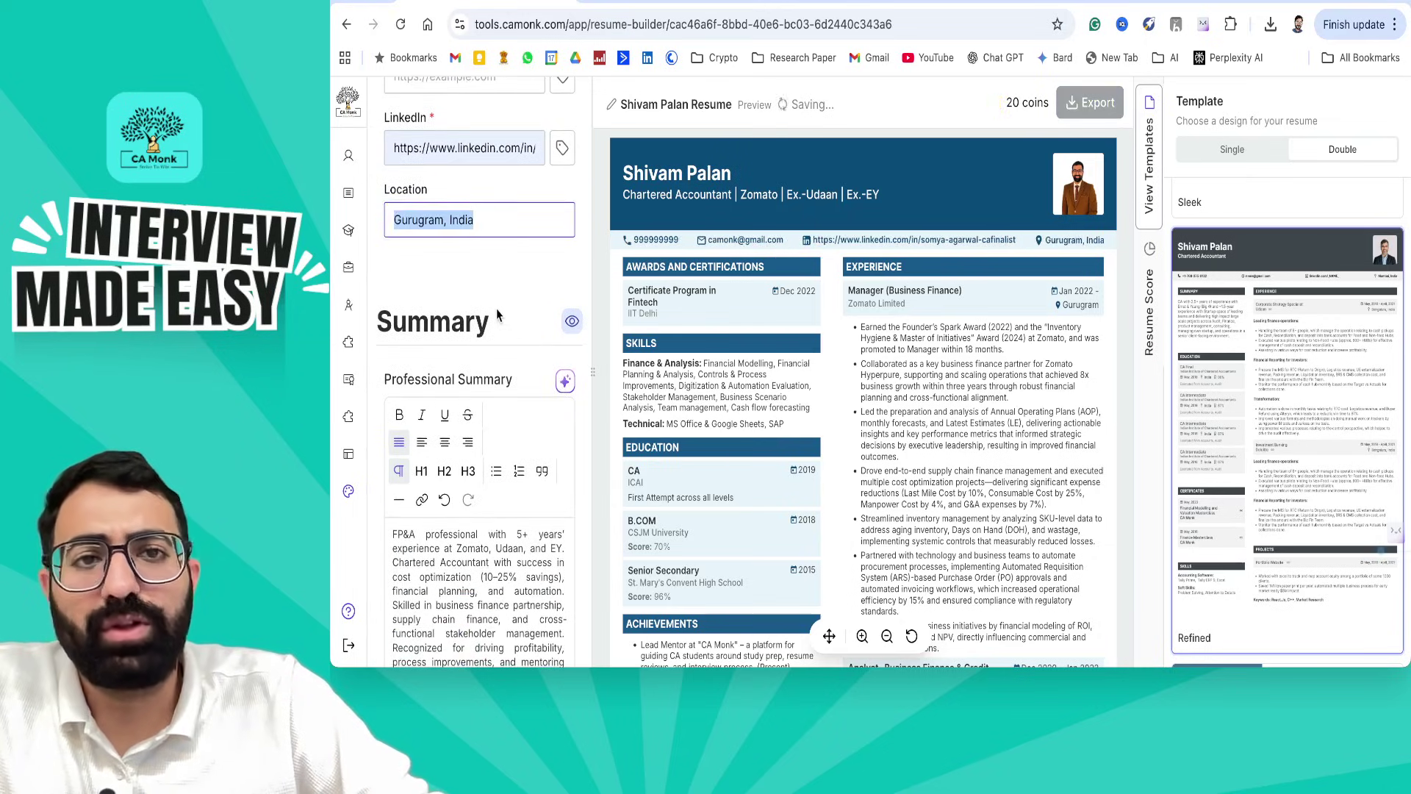
scroll(492, 302, down, 2)
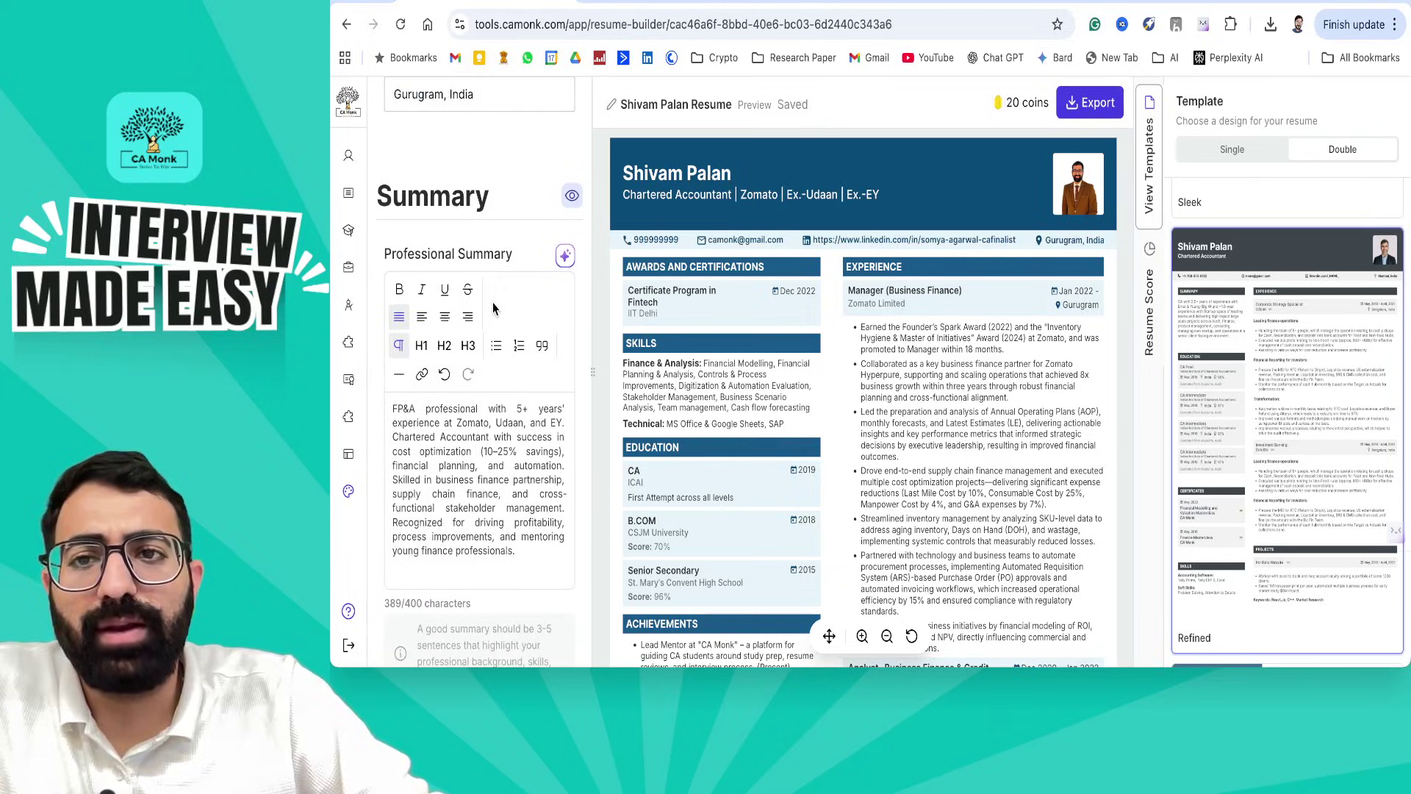
Step: Keep Summary visible and drag it above Awards and Certifications in the left column
click(572, 196)
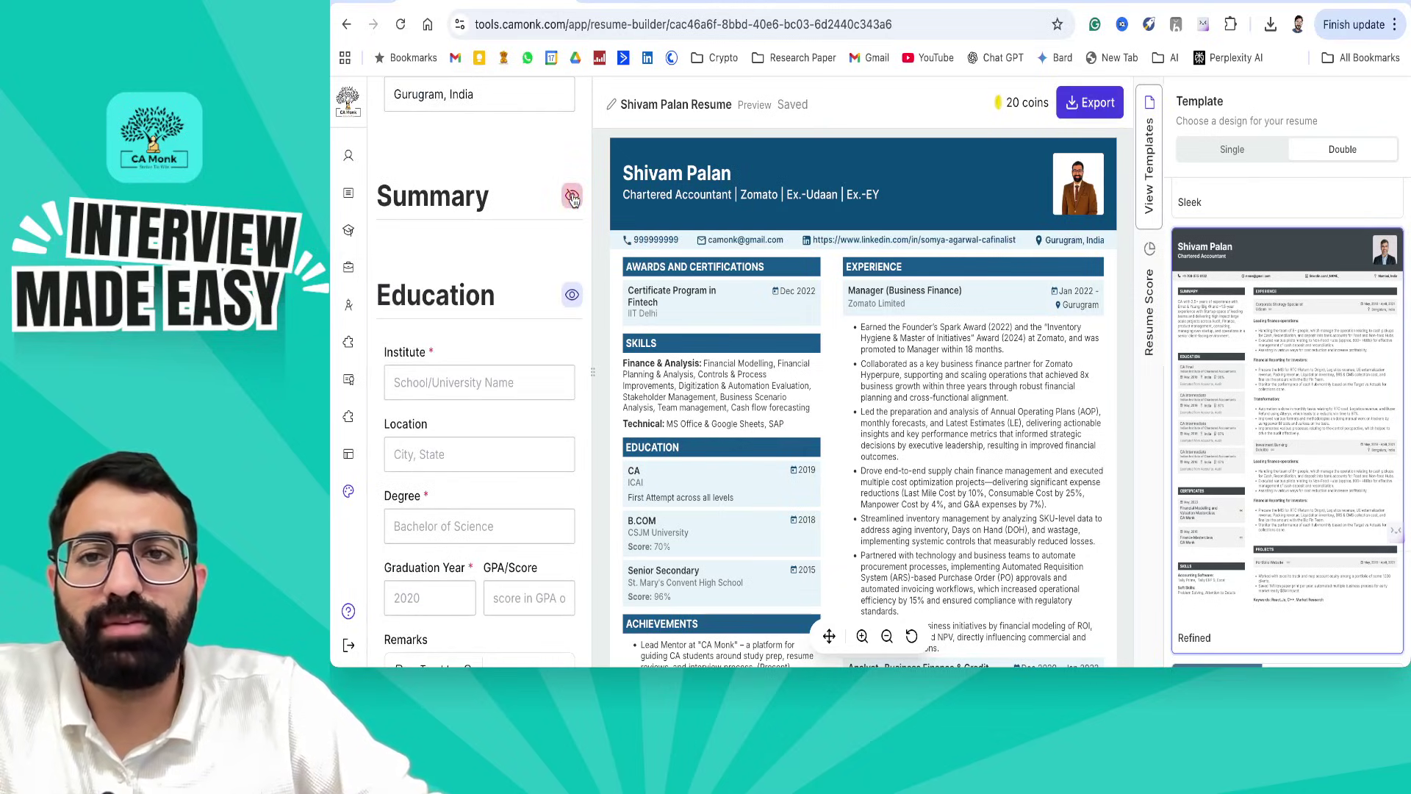
click(572, 195)
scroll(477, 368, down, 15)
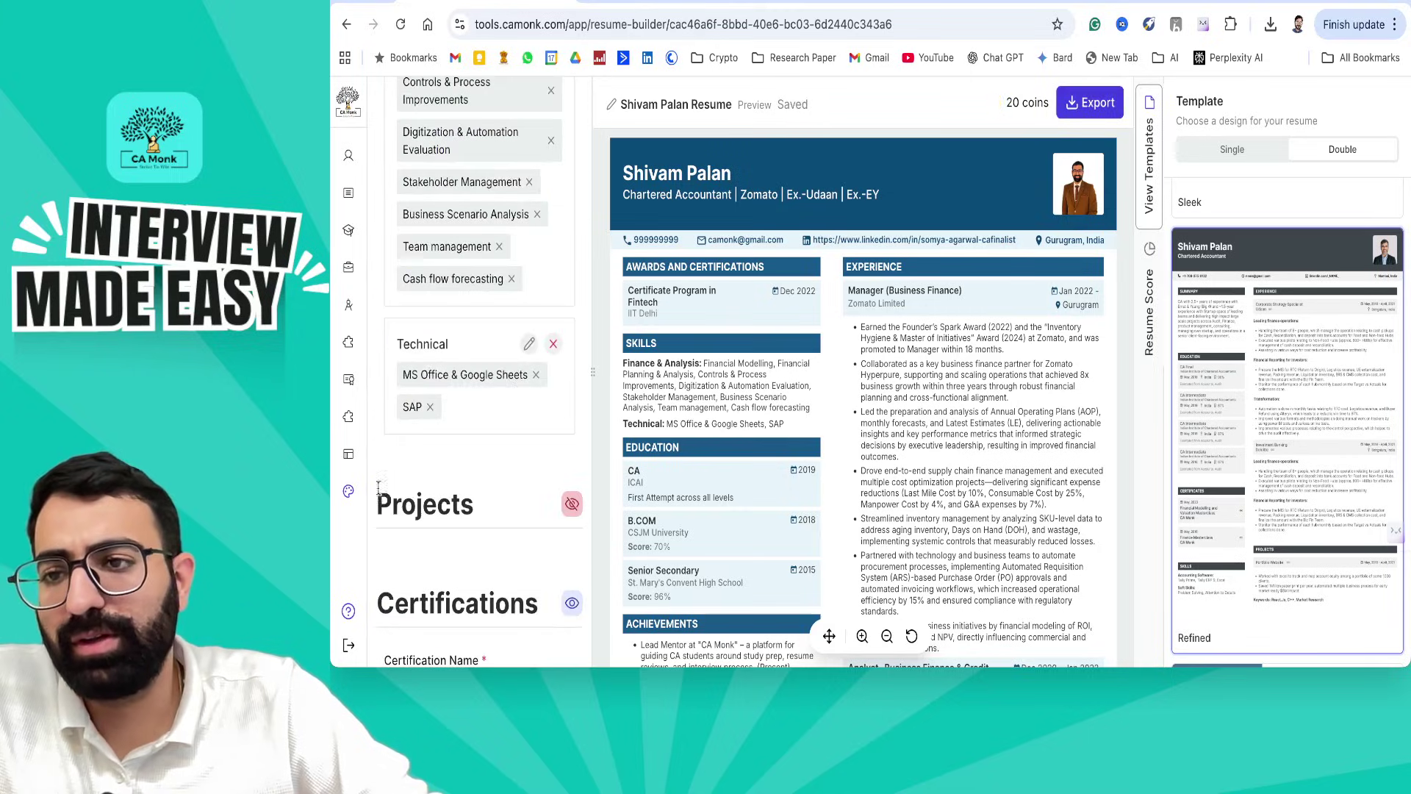
click(348, 490)
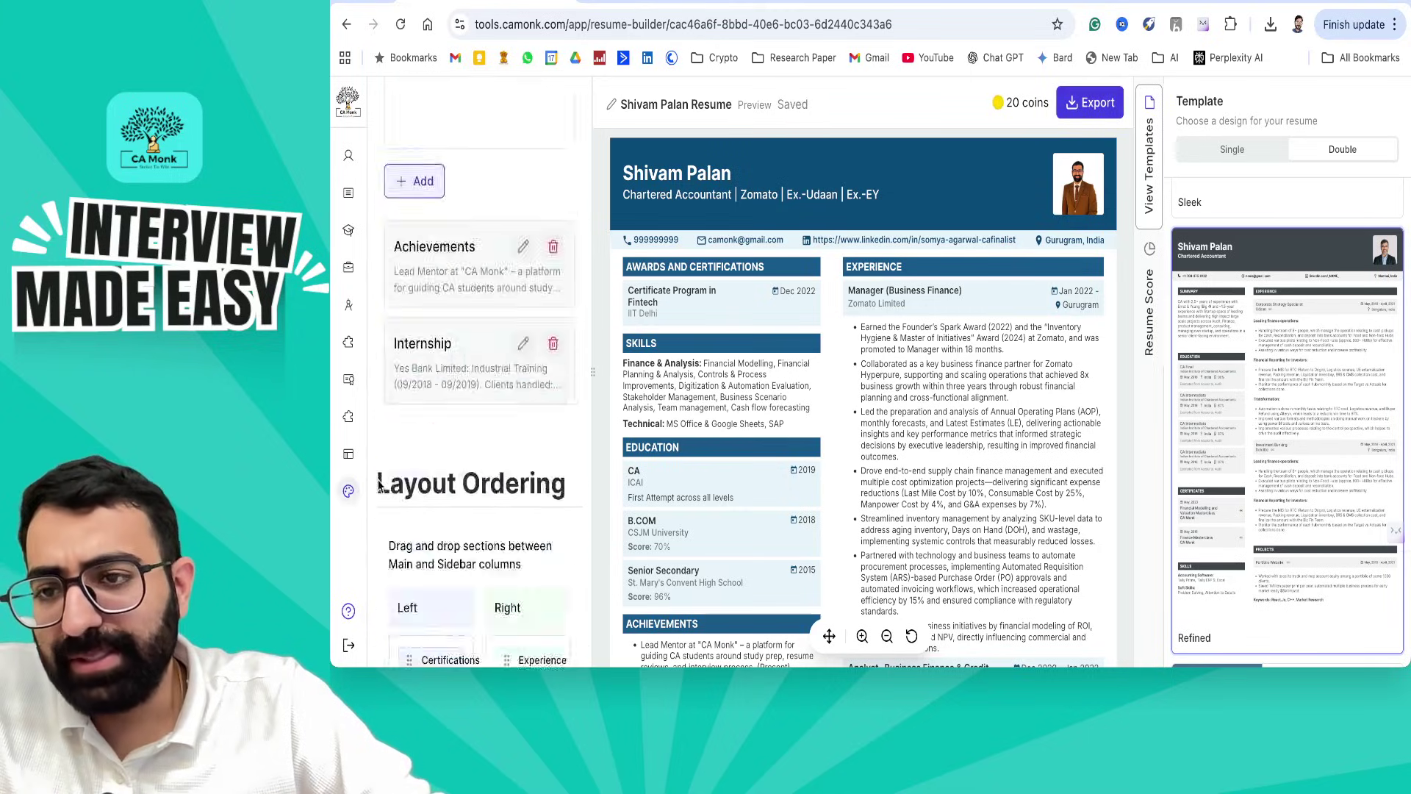
drag(412, 372, 412, 250)
click(349, 192)
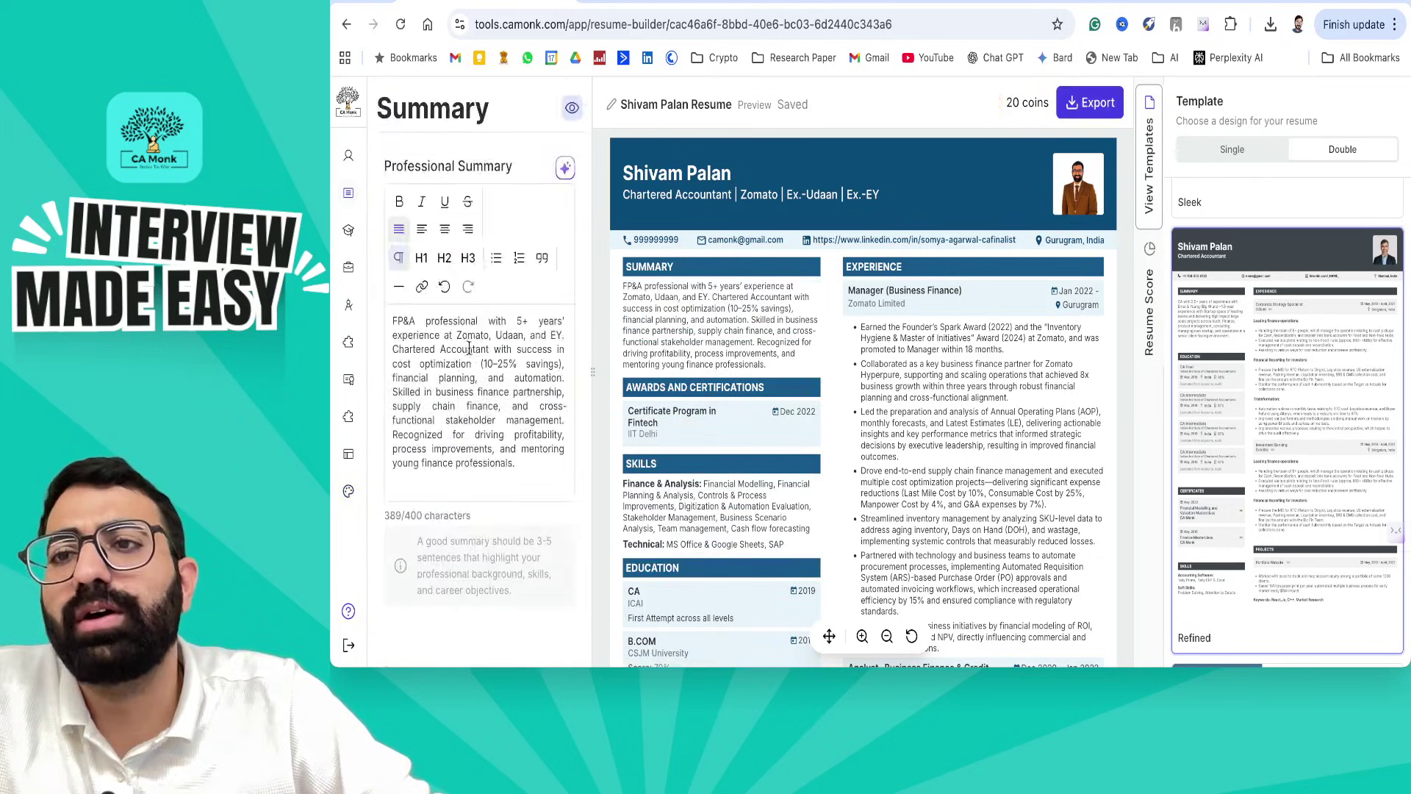
Step: Justify the Professional Summary paragraph, then reselect its text for rewriting
scroll(468, 350, up, 1)
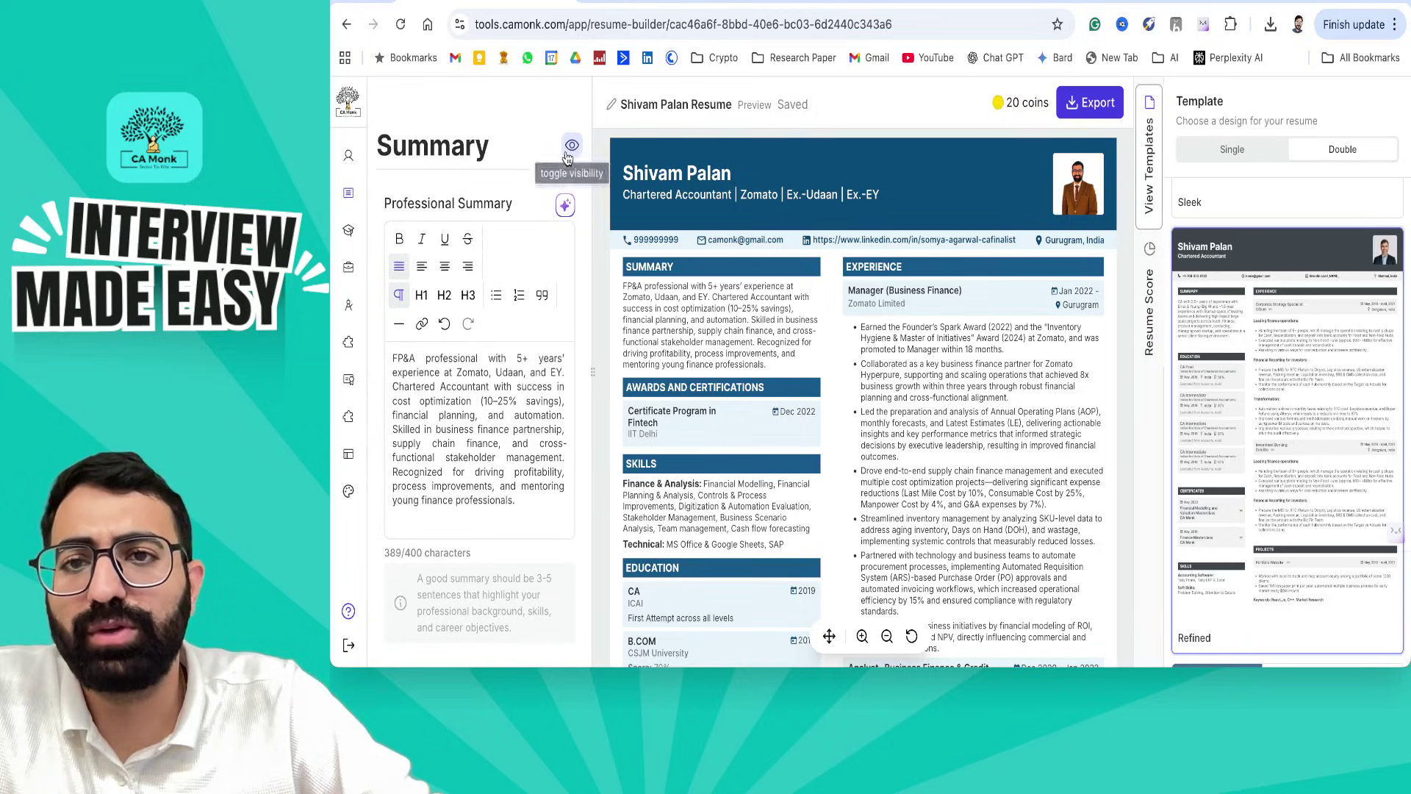
click(571, 145)
click(572, 145)
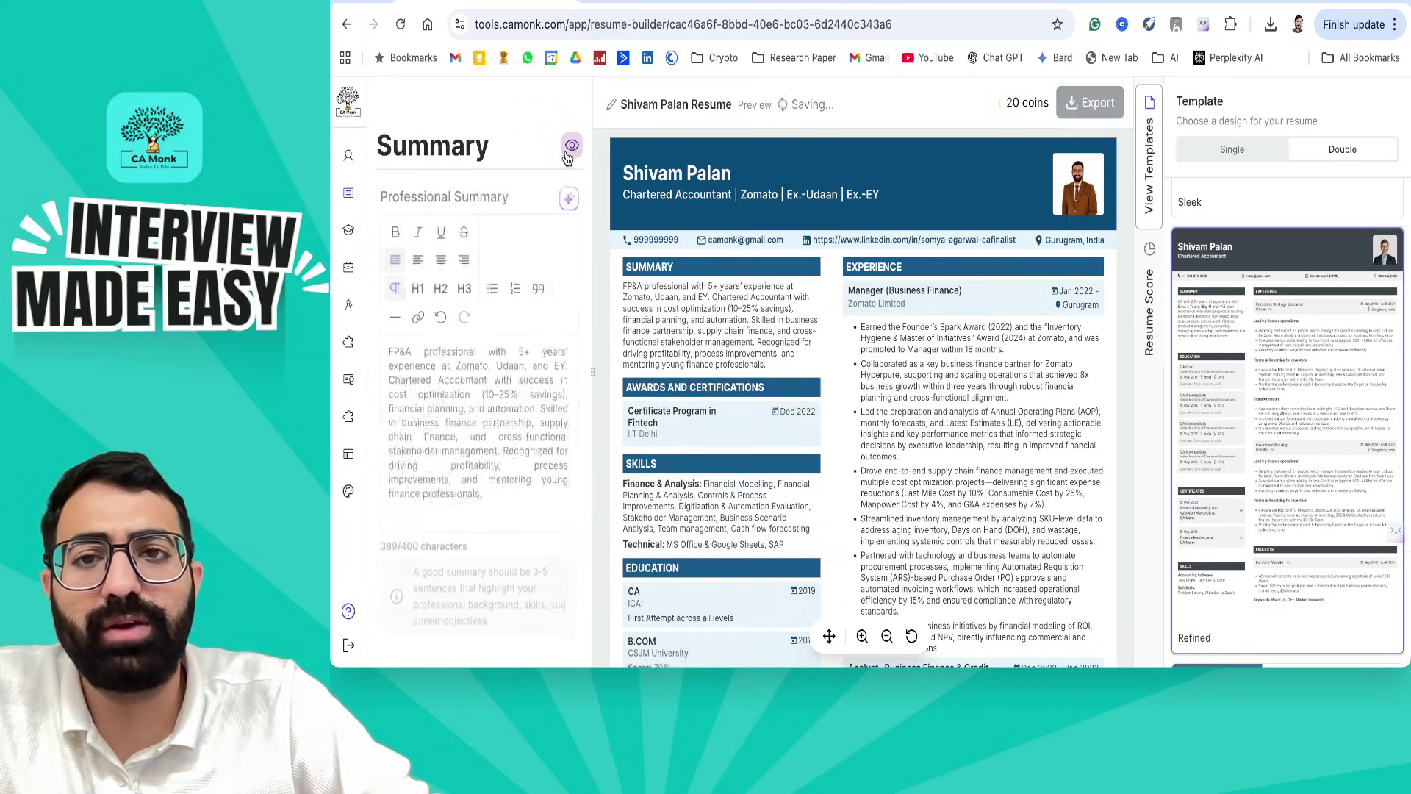
triple_click(507, 448)
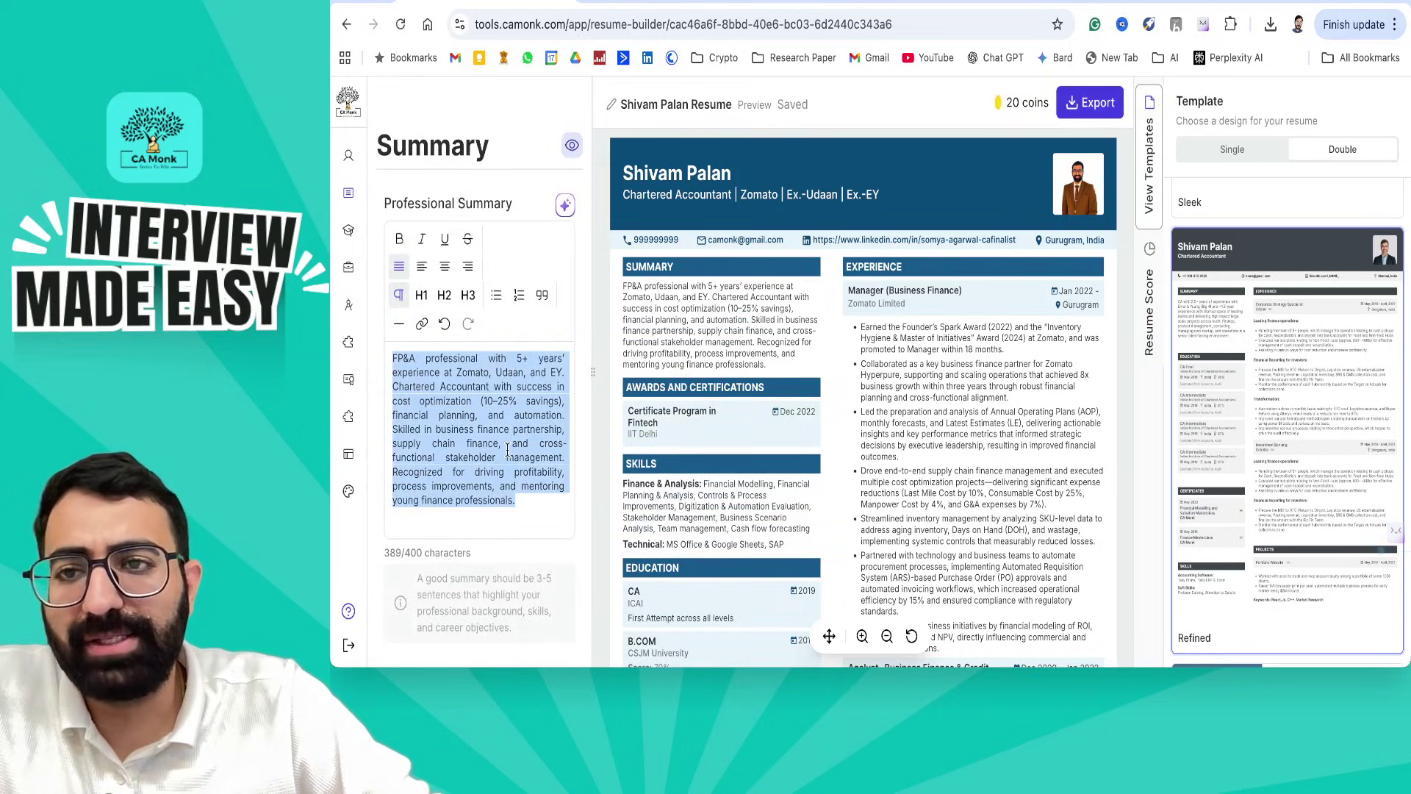
click(399, 269)
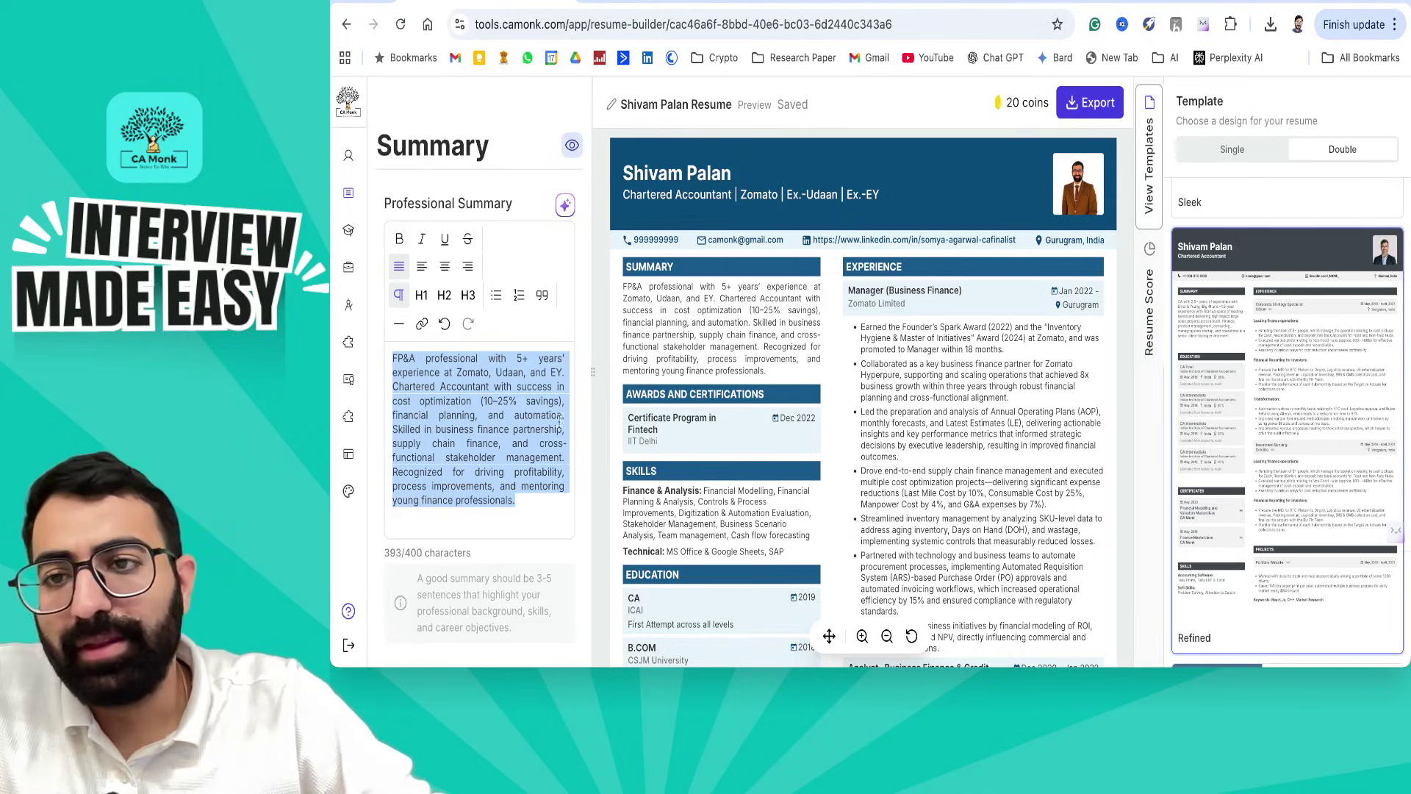
click(531, 413)
drag(529, 495, 416, 355)
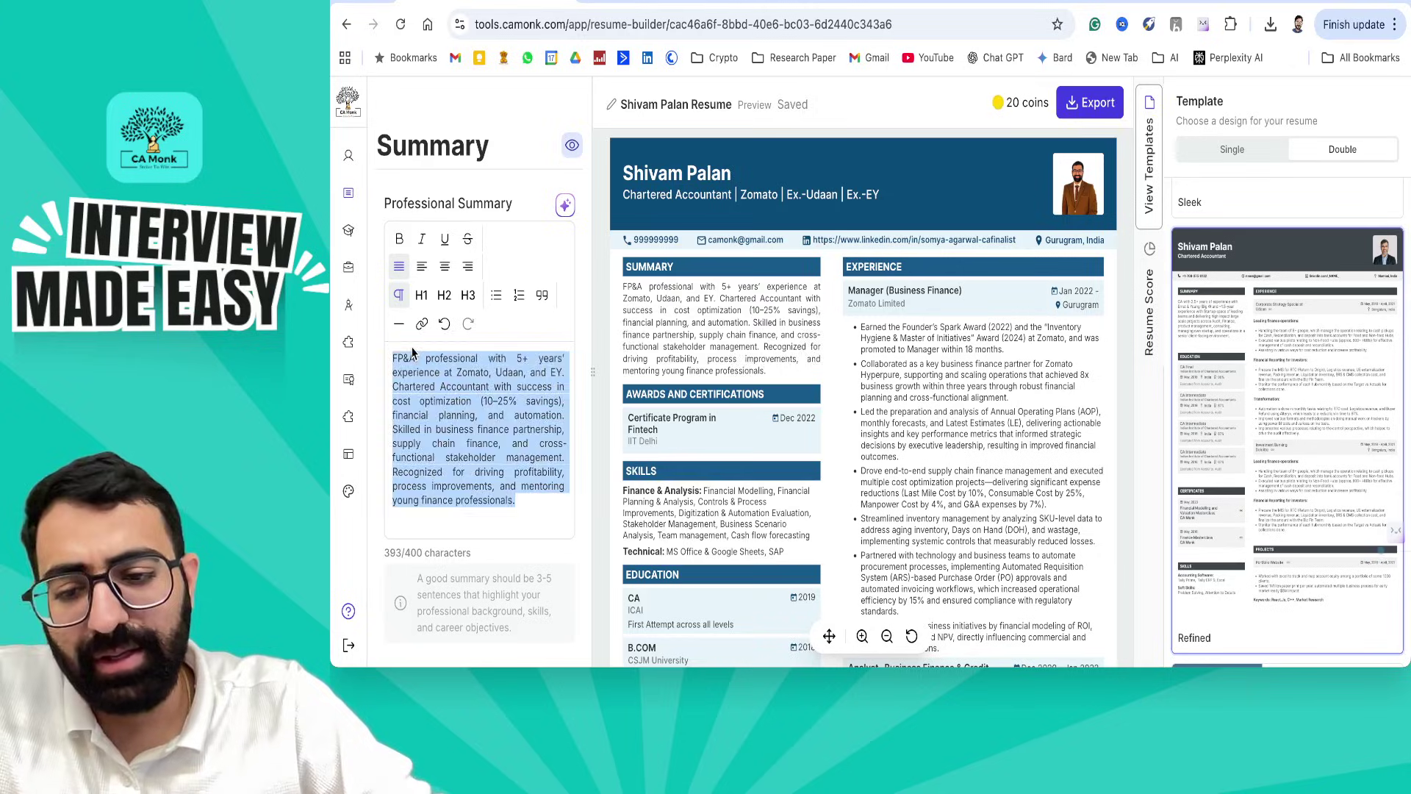
key(BackSpace)
Step: Generate an AI summary describing a junior-level FP&A professional and Chartered Accountant (266/400 characters)
click(565, 206)
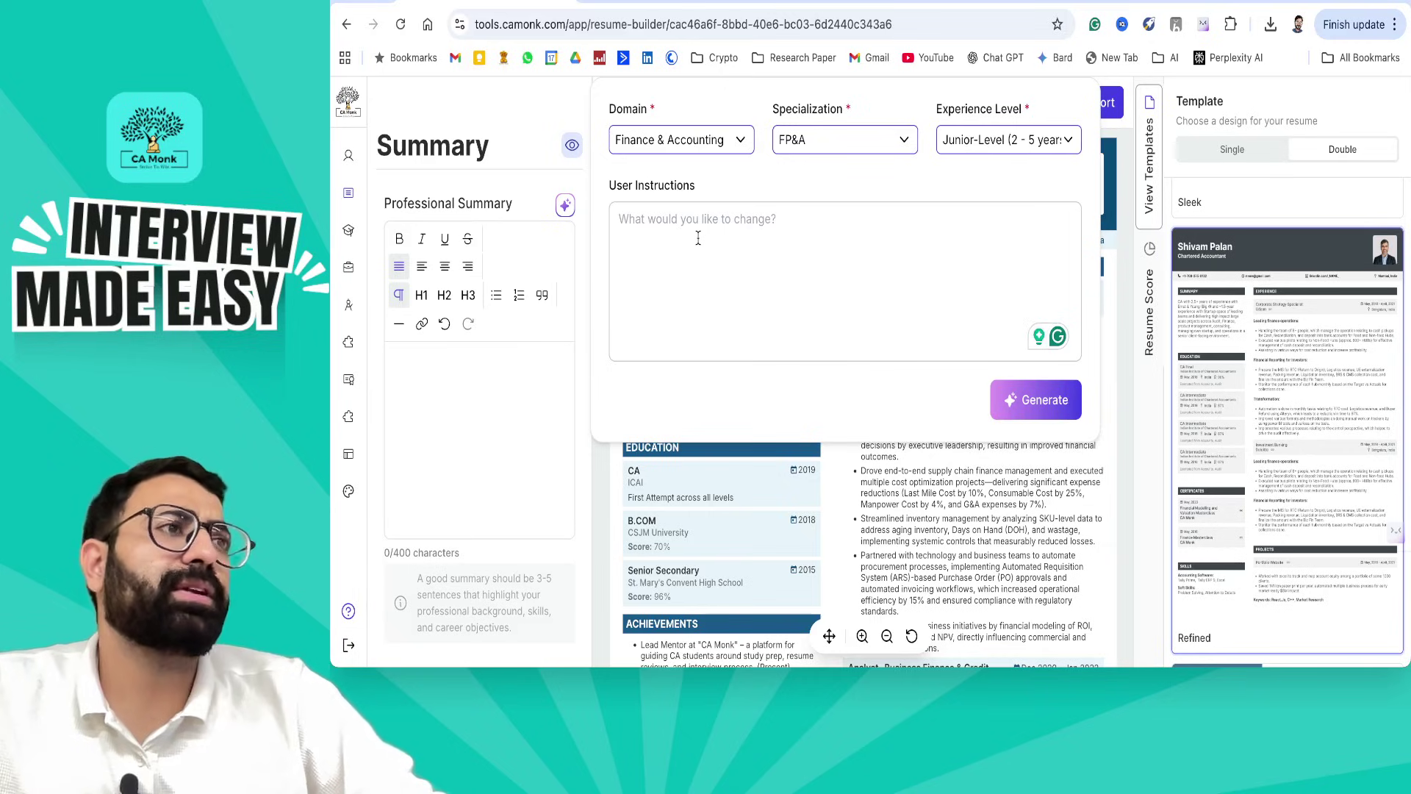
click(566, 206)
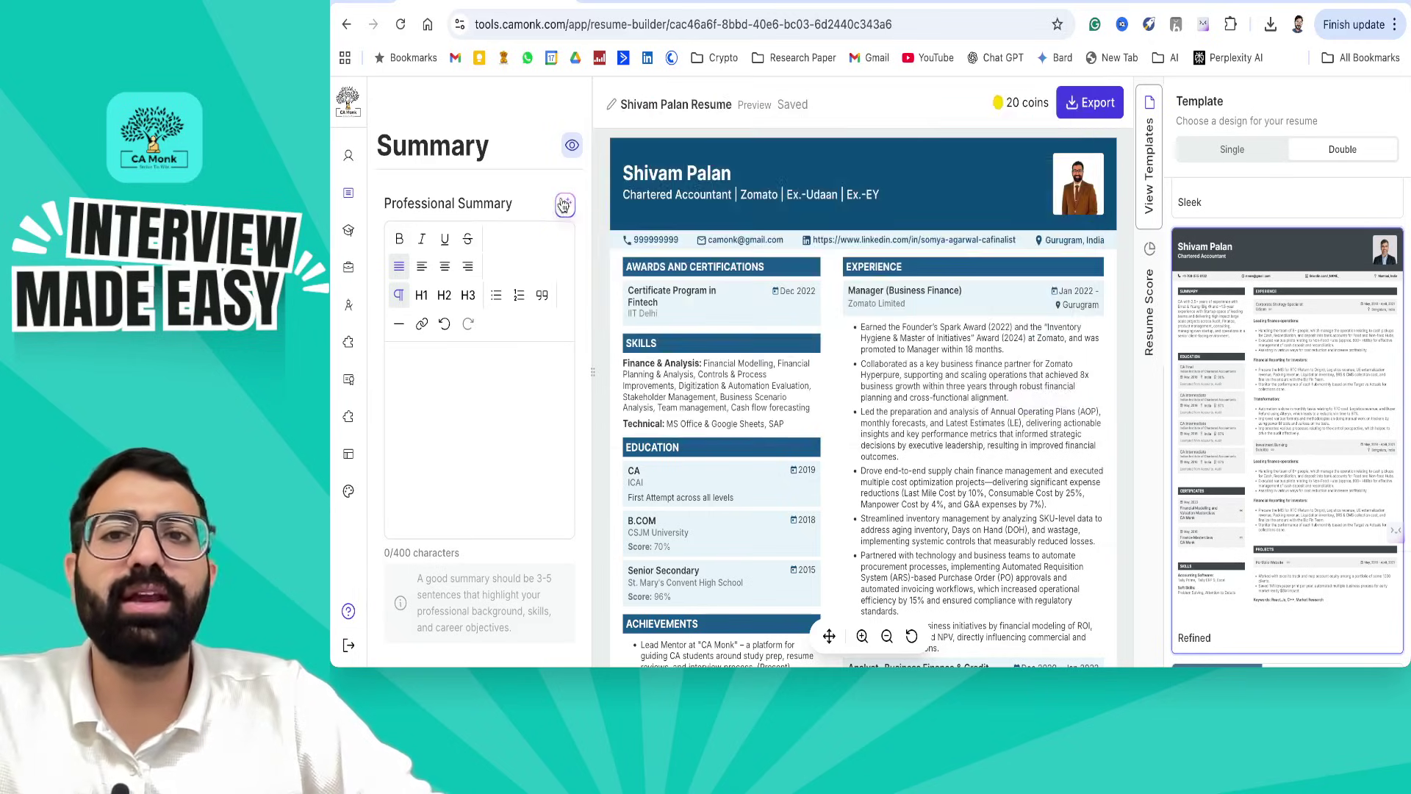
click(566, 206)
text(ple)
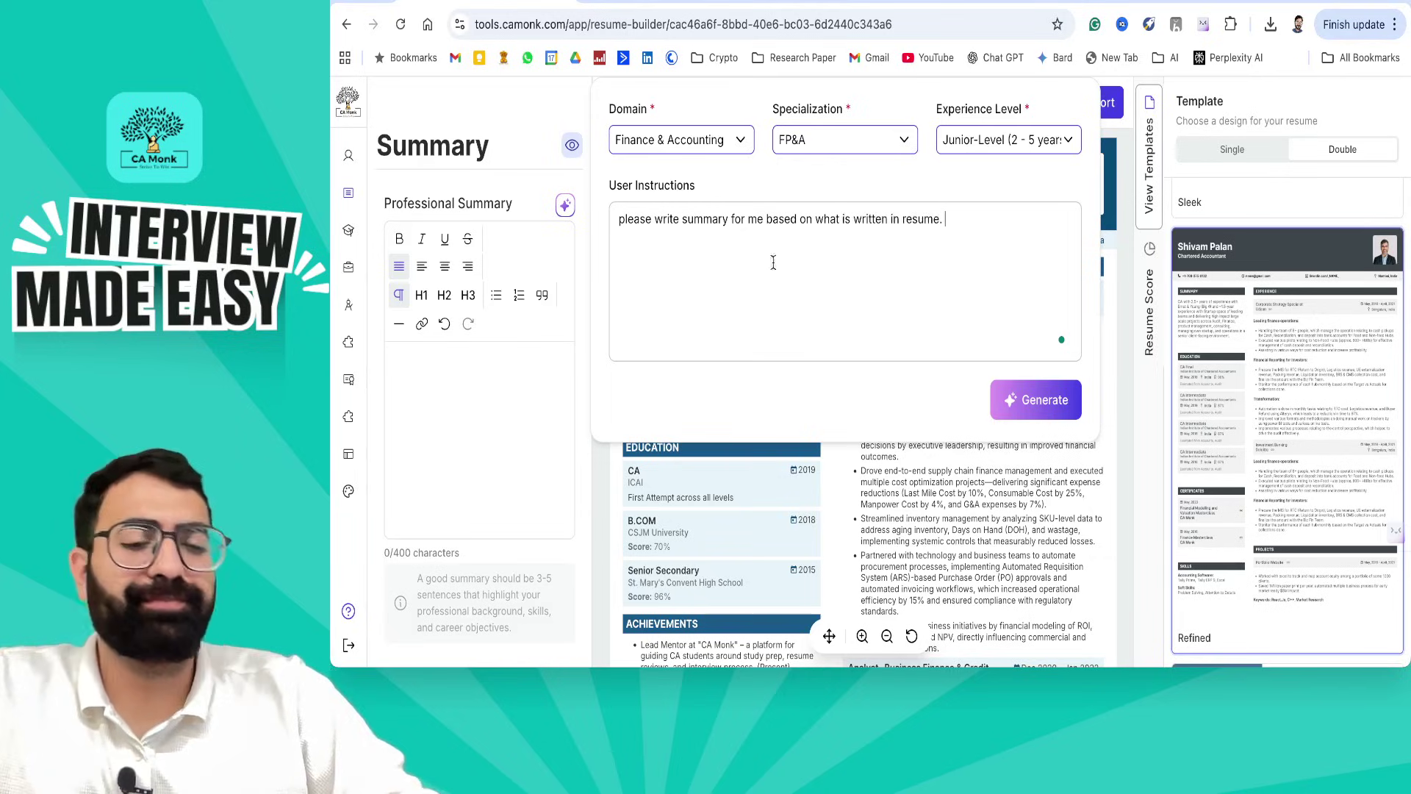
click(1031, 401)
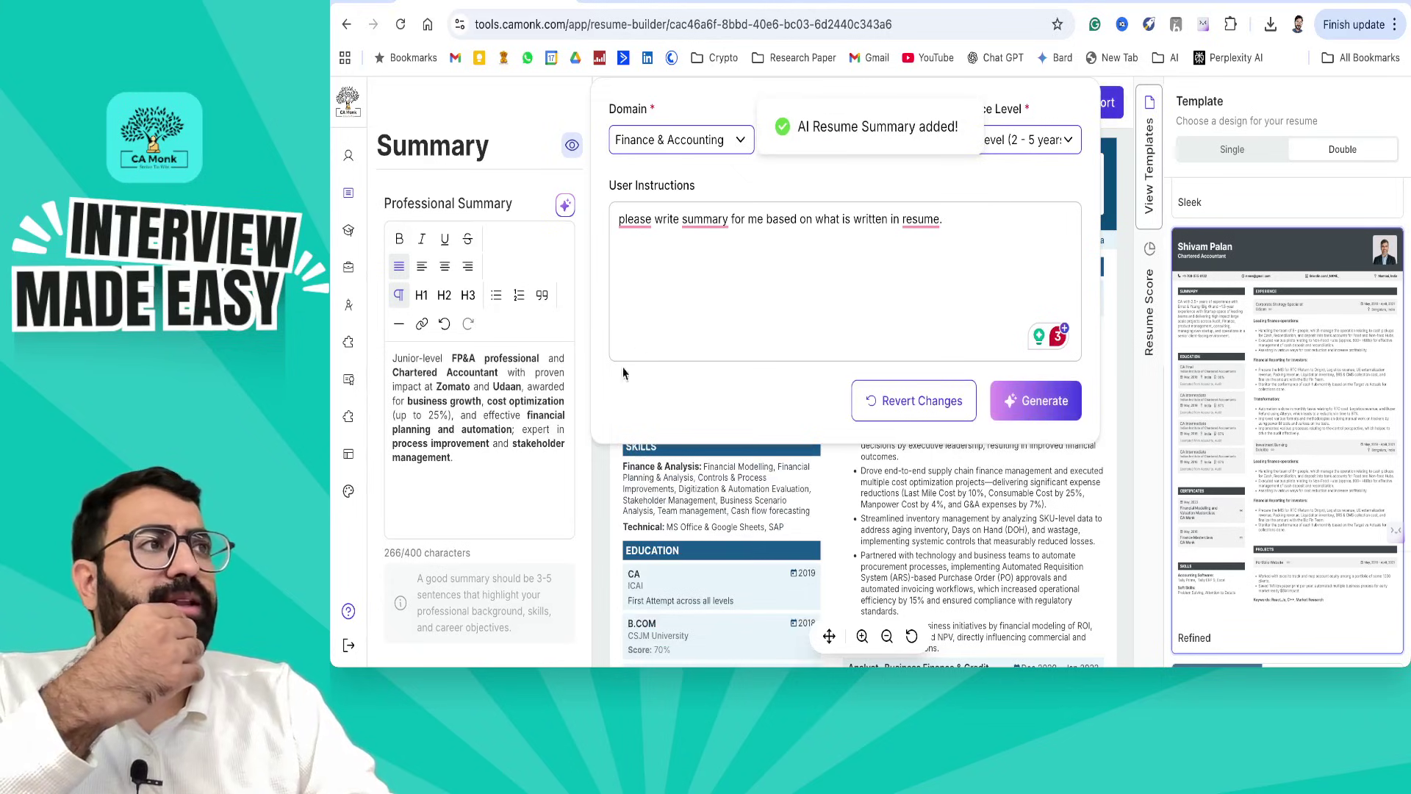
click(470, 481)
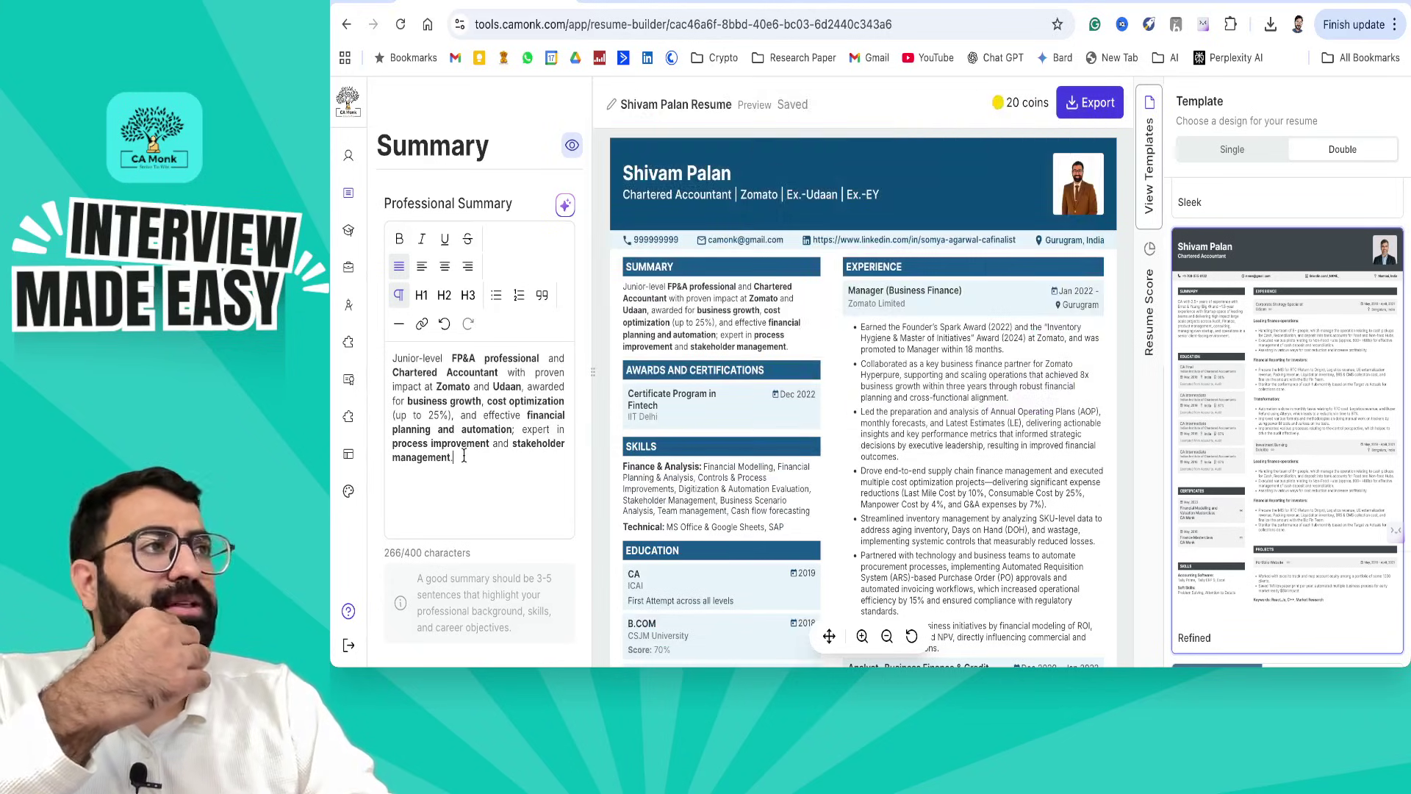
Step: Select the entire new summary and set it to justified alignment
drag(464, 456, 367, 371)
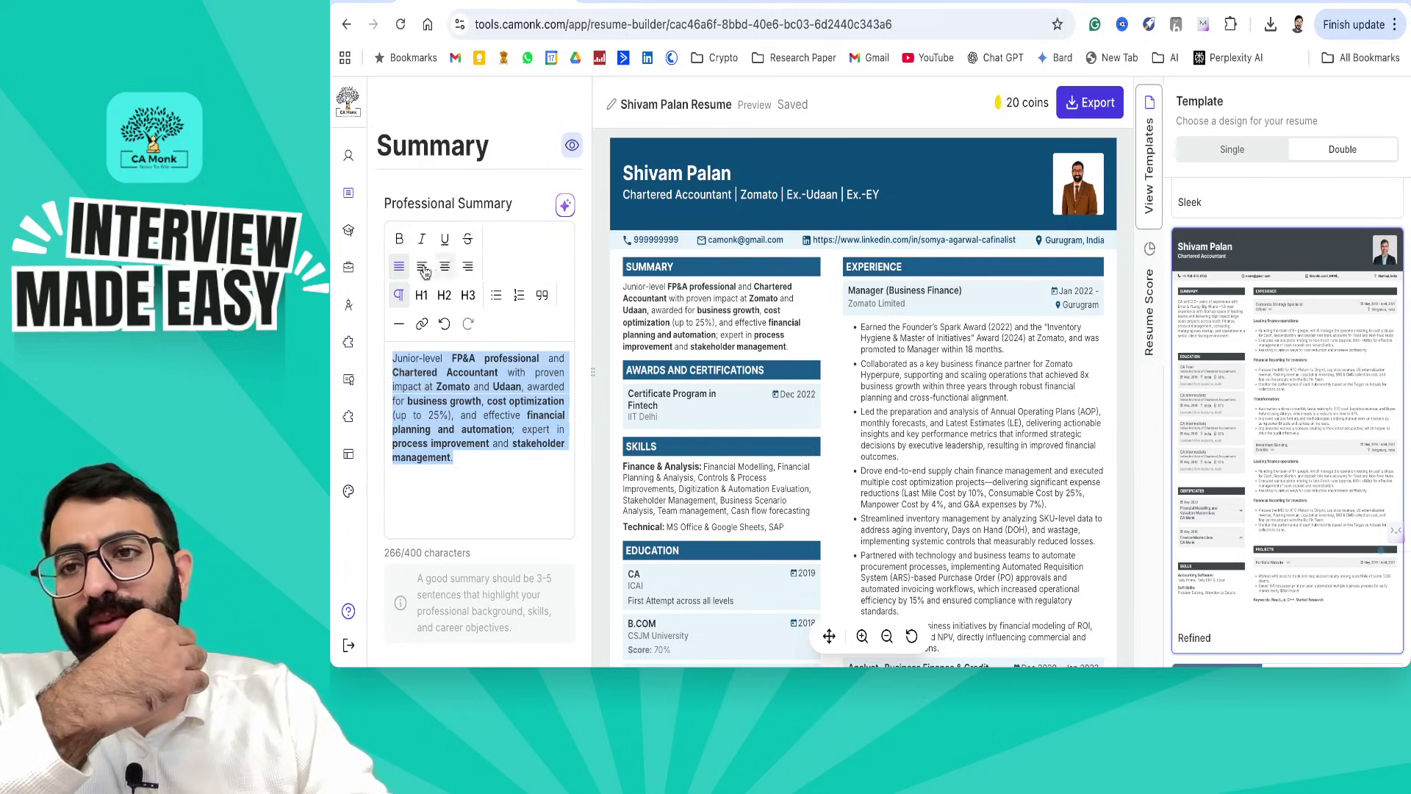
click(400, 269)
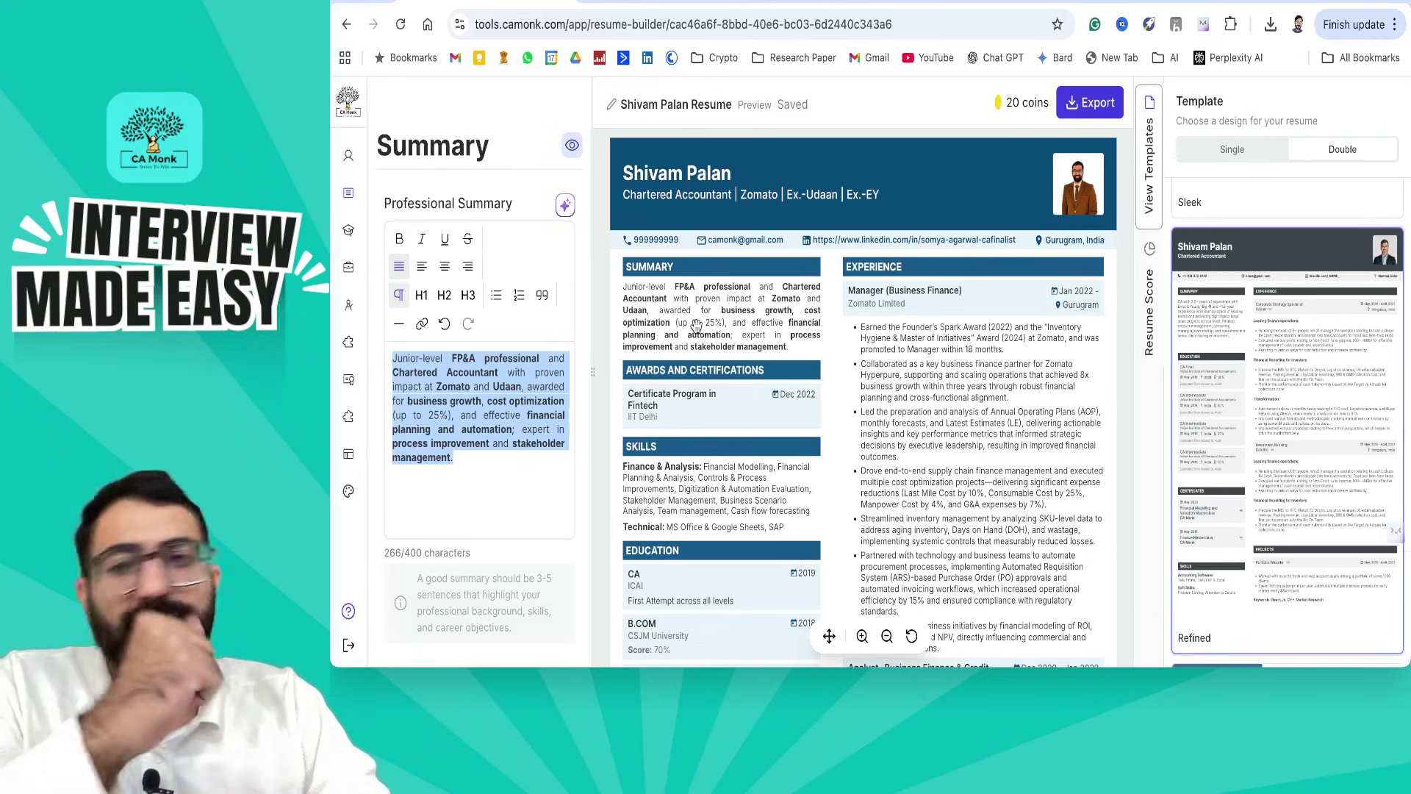
Step: Open the ICAI education entry for review
scroll(544, 473, down, 3)
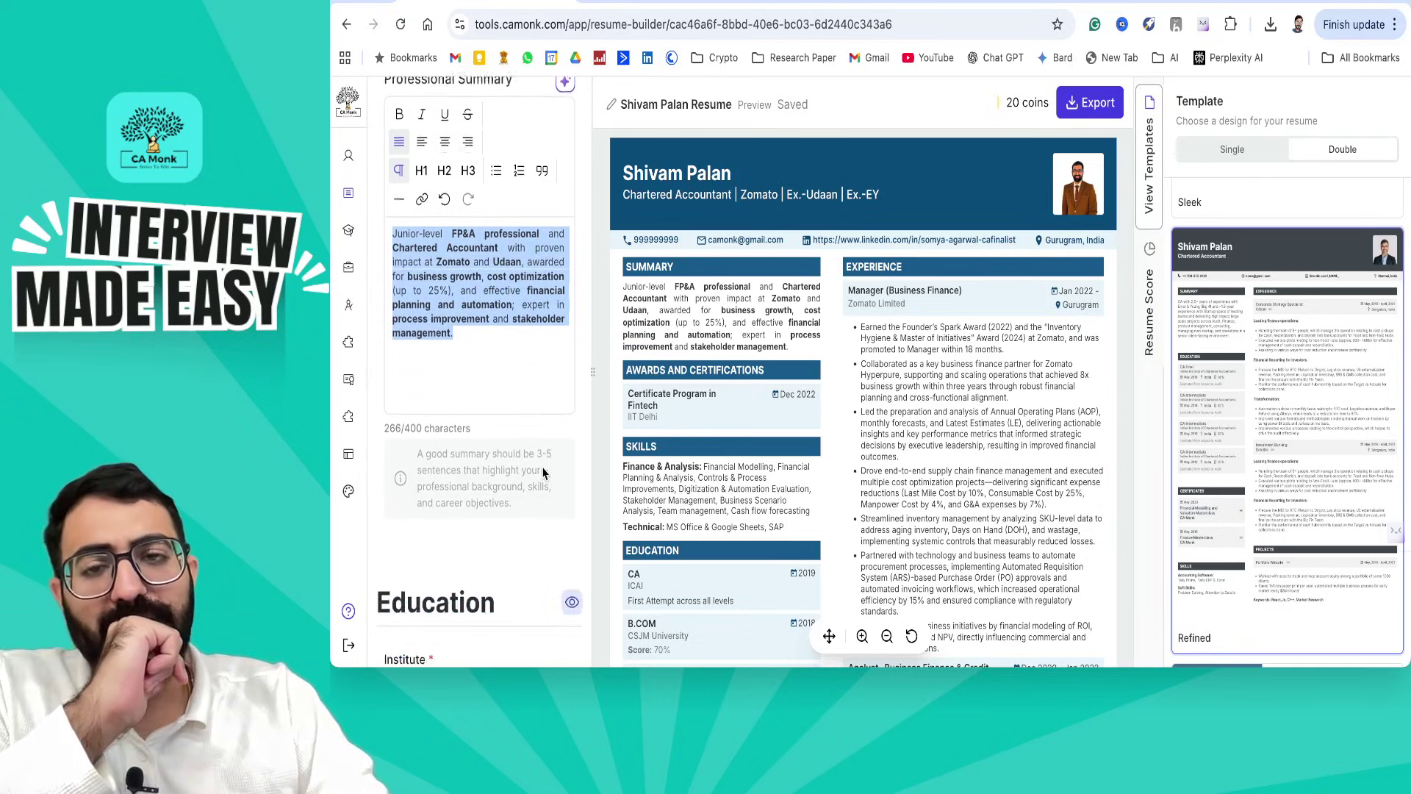
scroll(544, 473, down, 4)
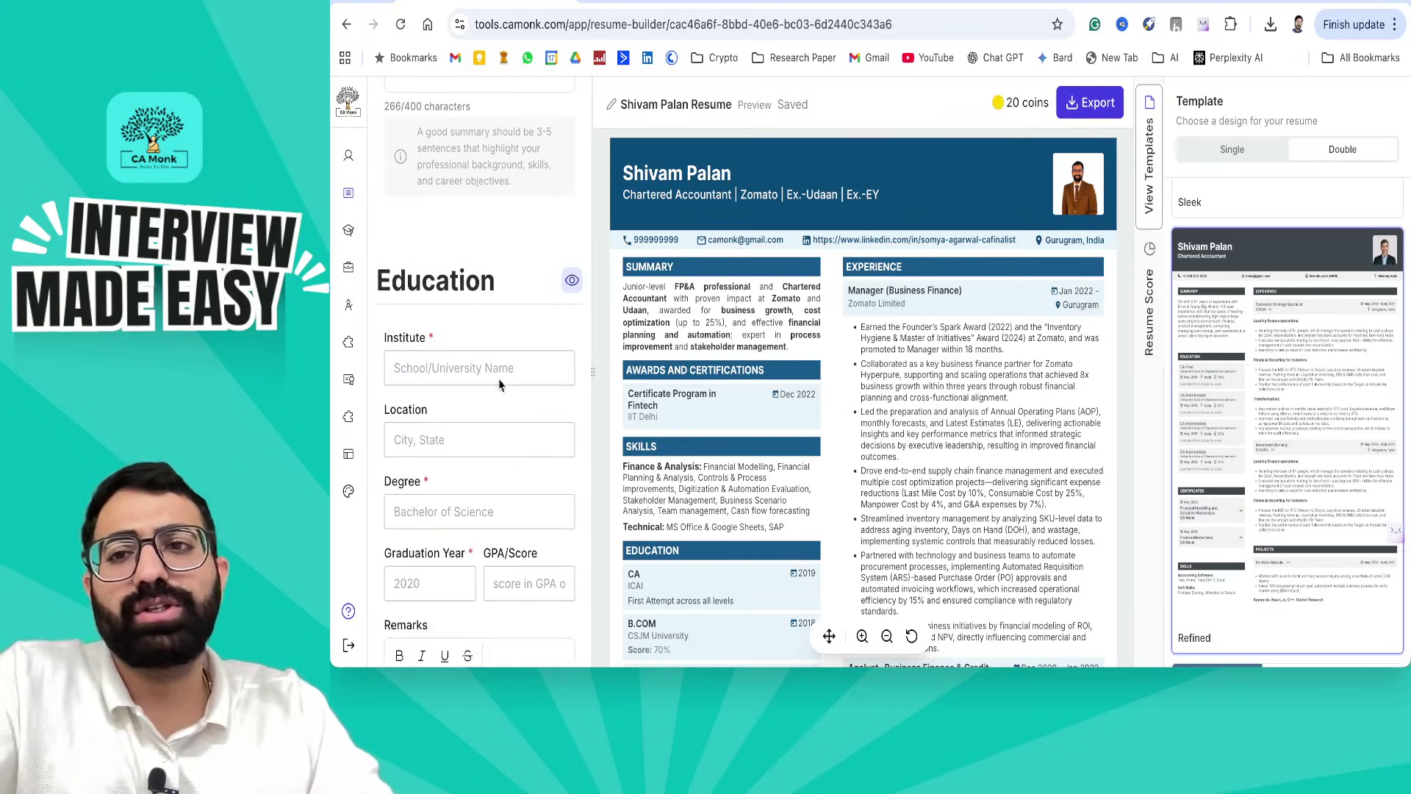
scroll(473, 324, down, 8)
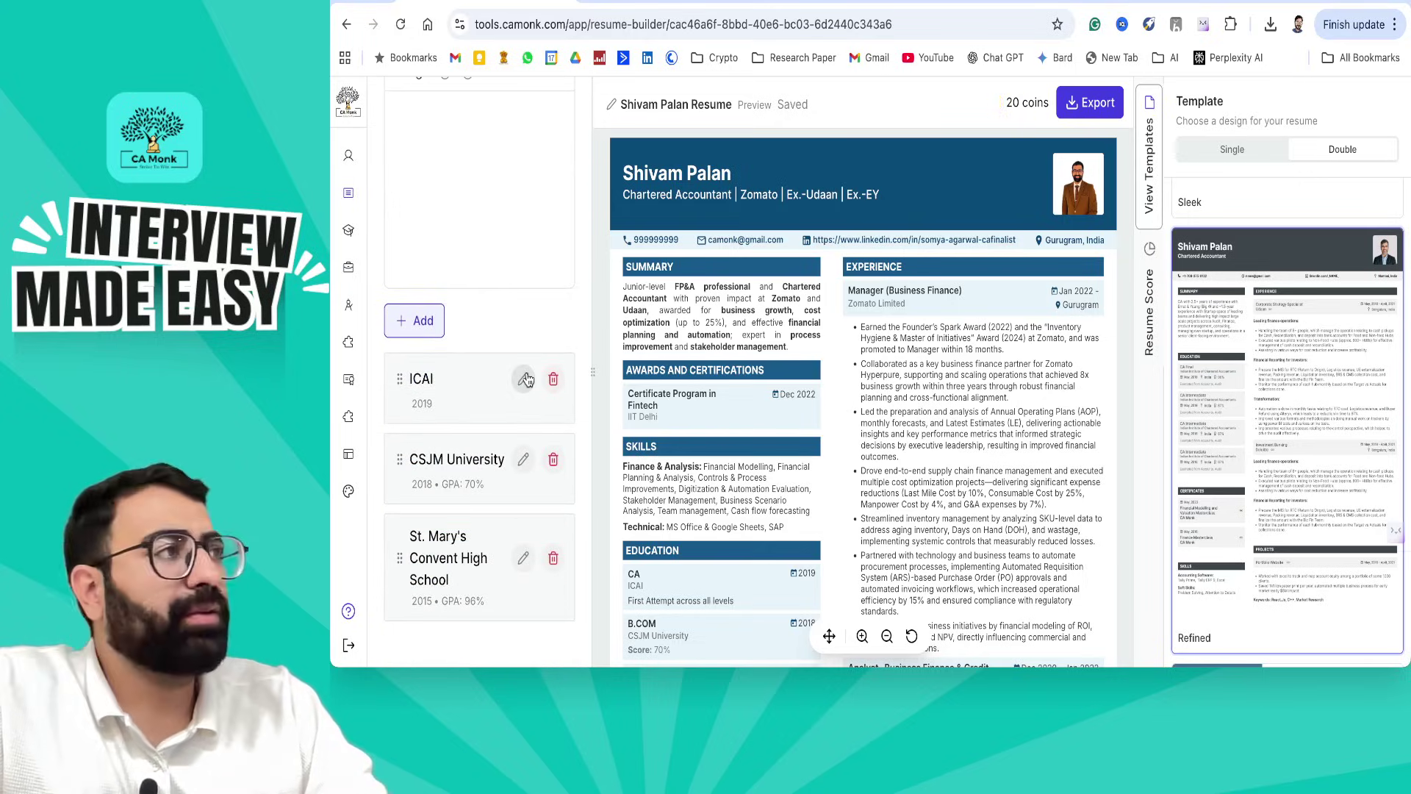
click(525, 379)
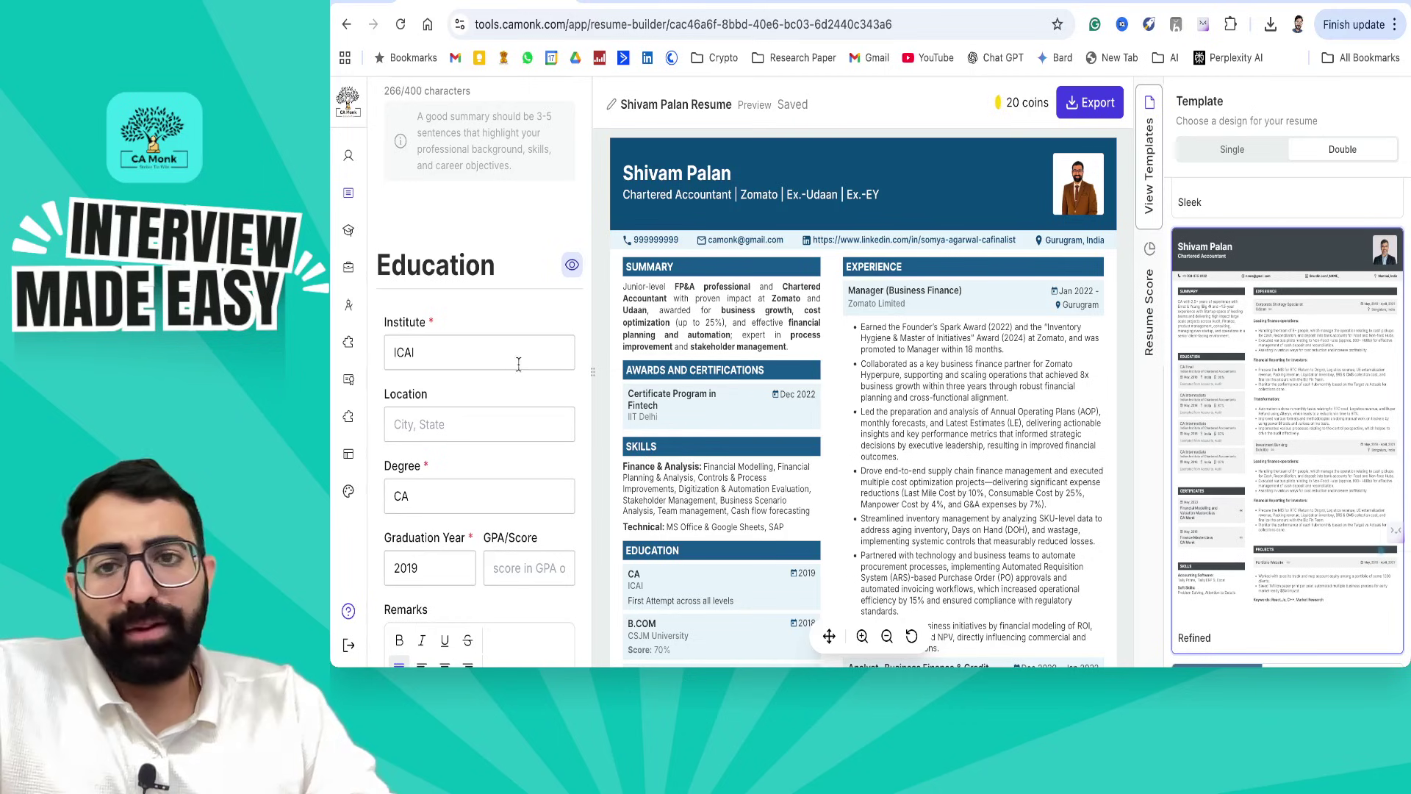
Step: Hide the Education section from the resume and start an empty custom section form
scroll(678, 445, down, 3)
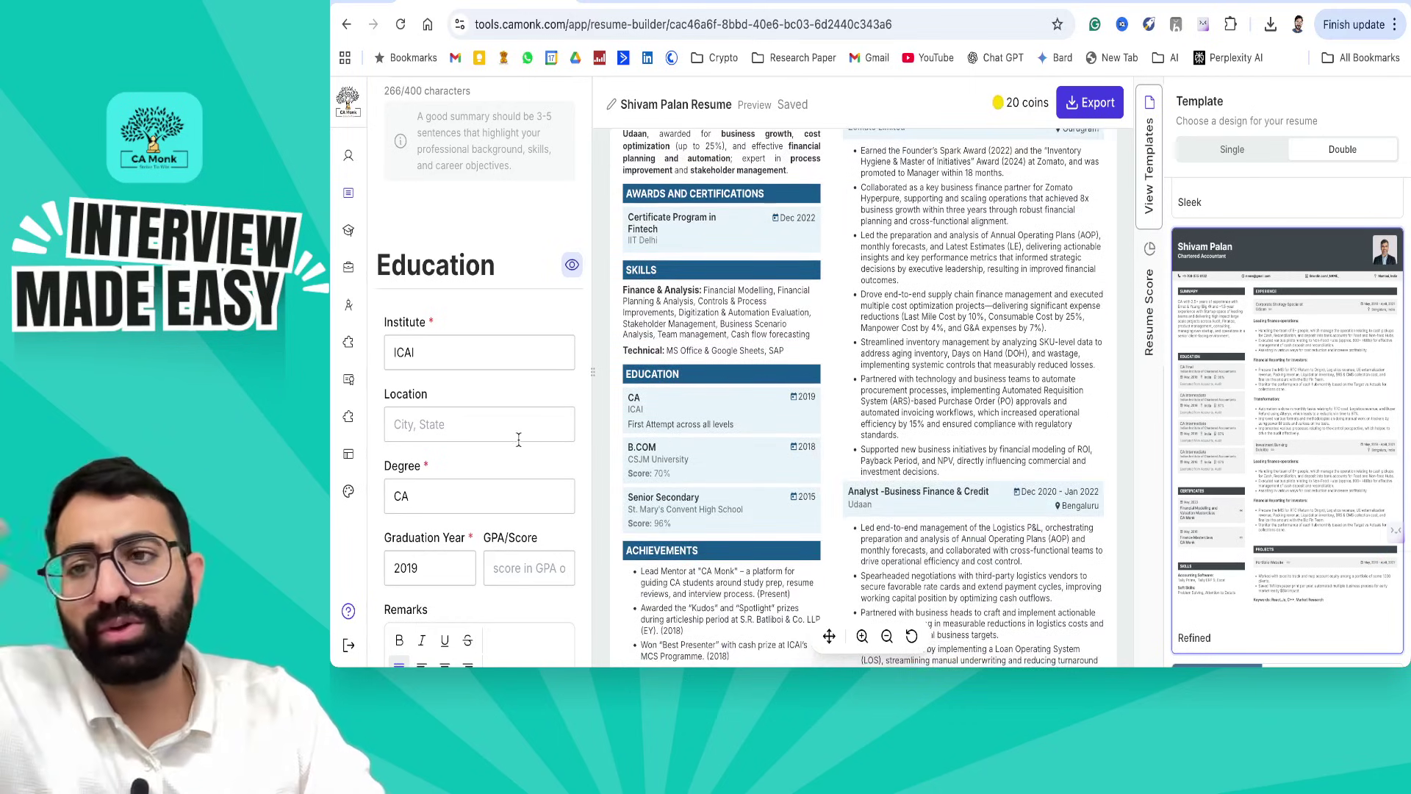
scroll(519, 440, down, 1)
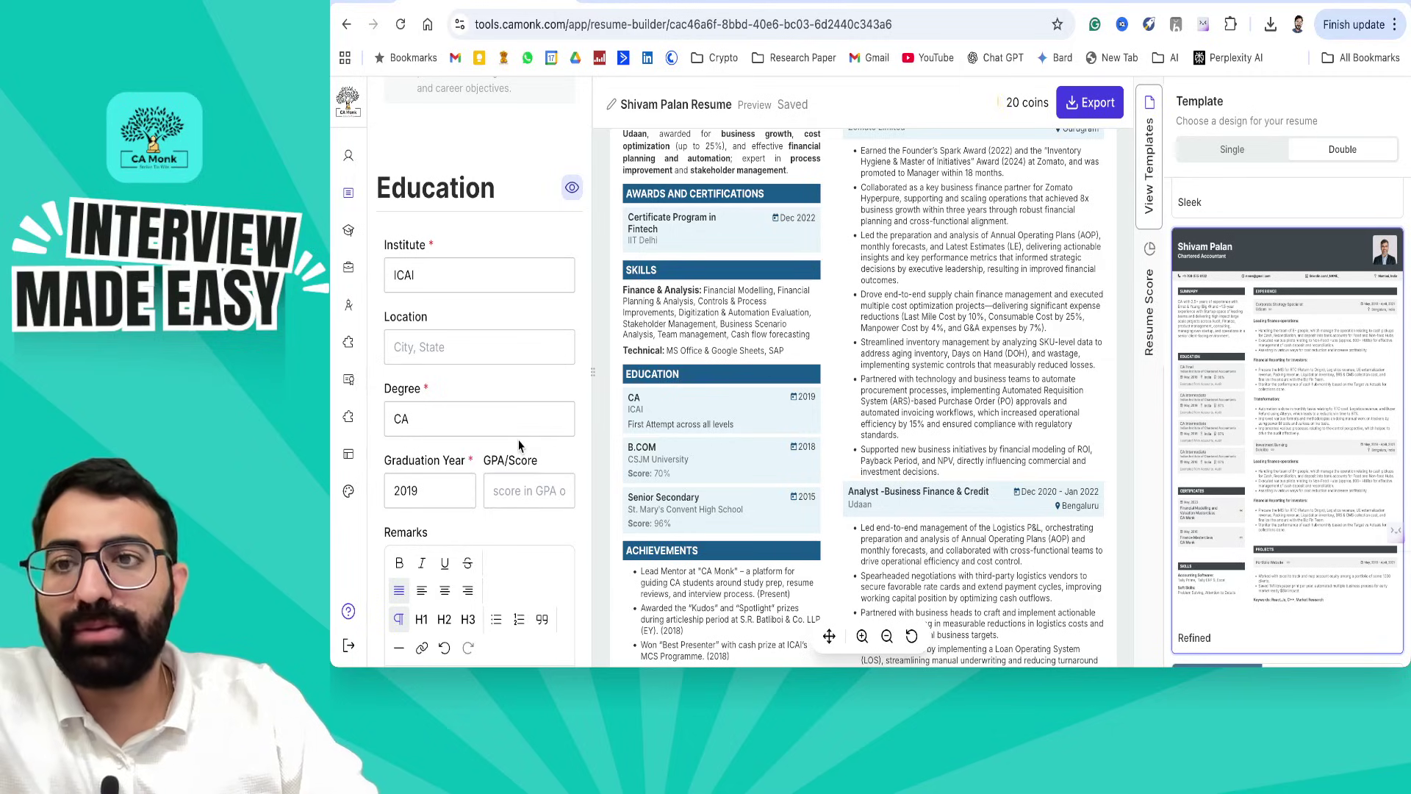
scroll(517, 487, down, 2)
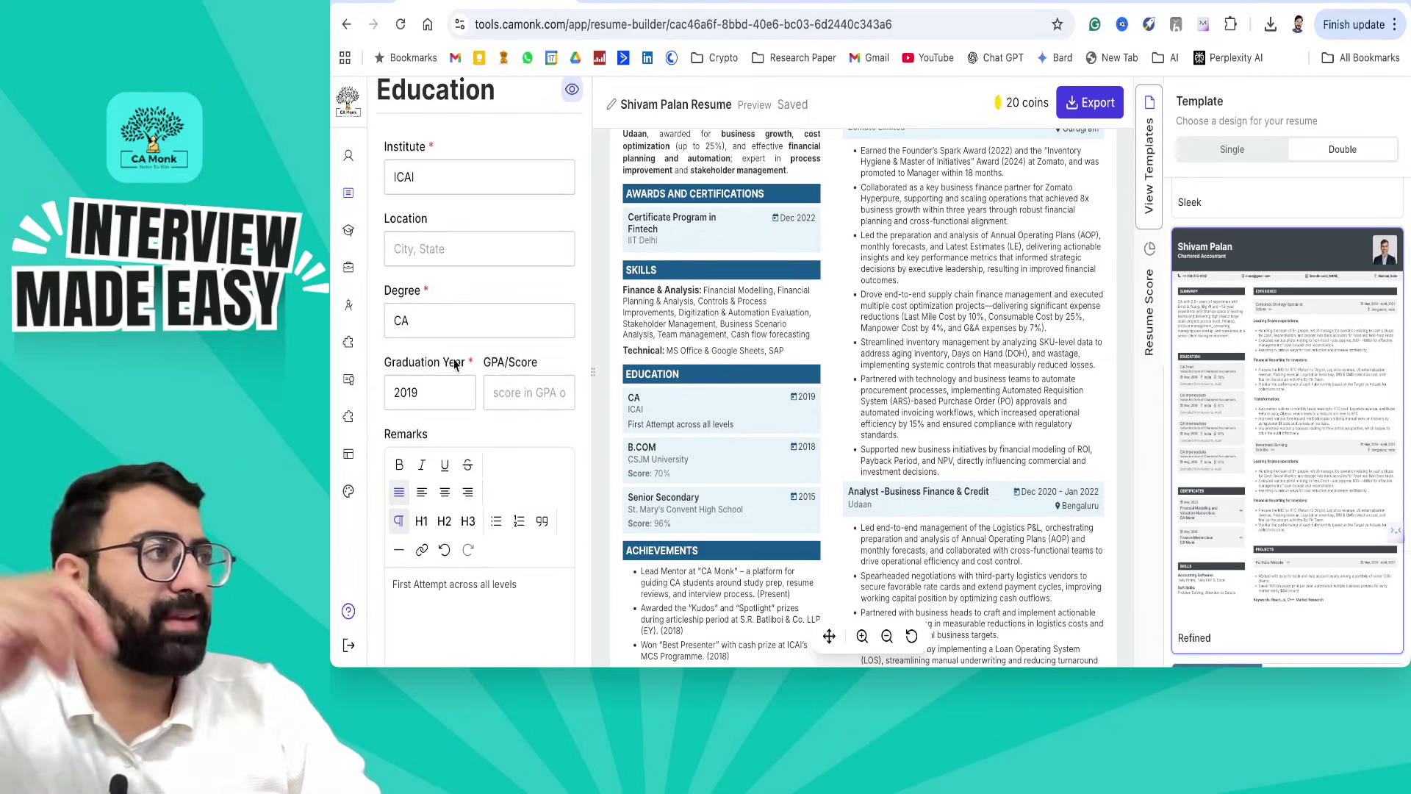
scroll(529, 220, up, 1)
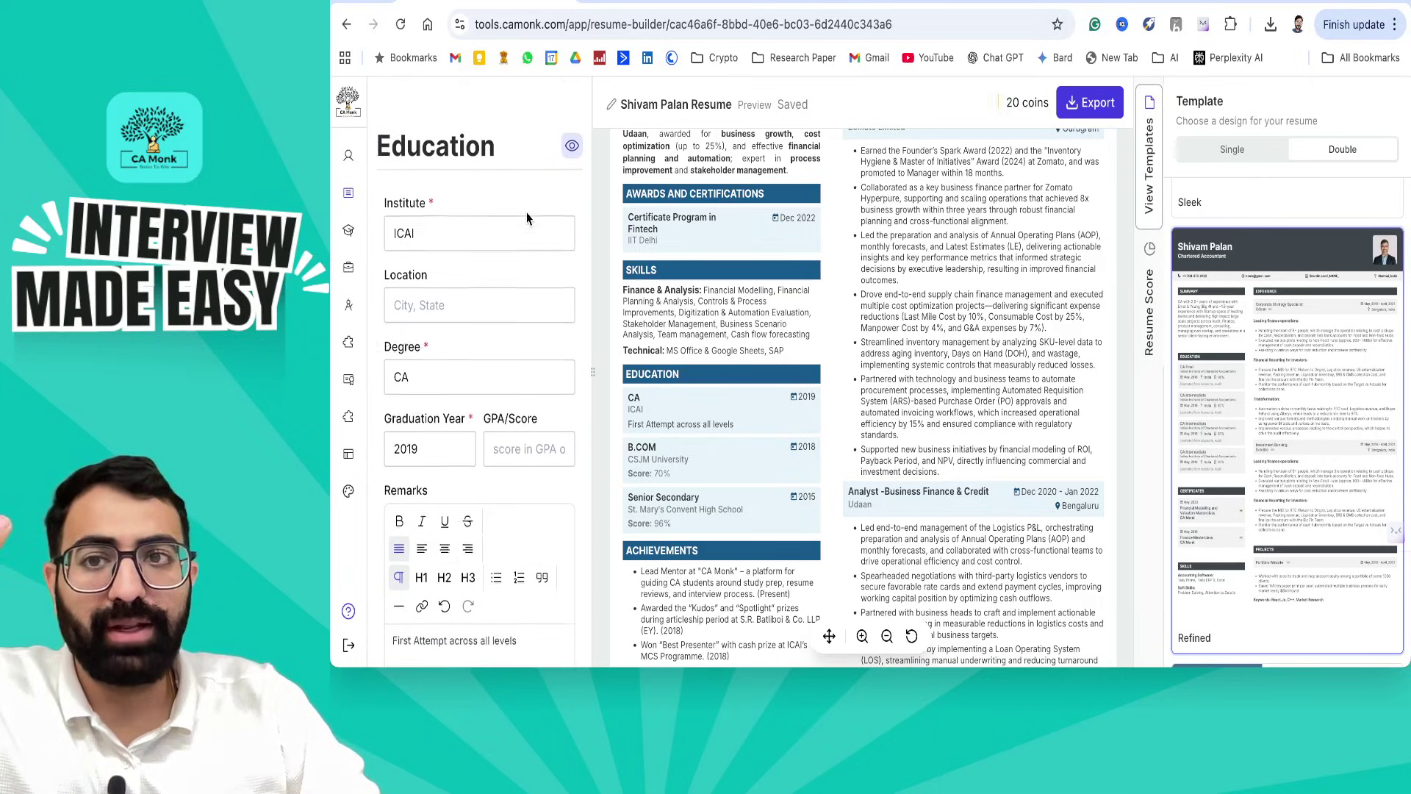
click(572, 163)
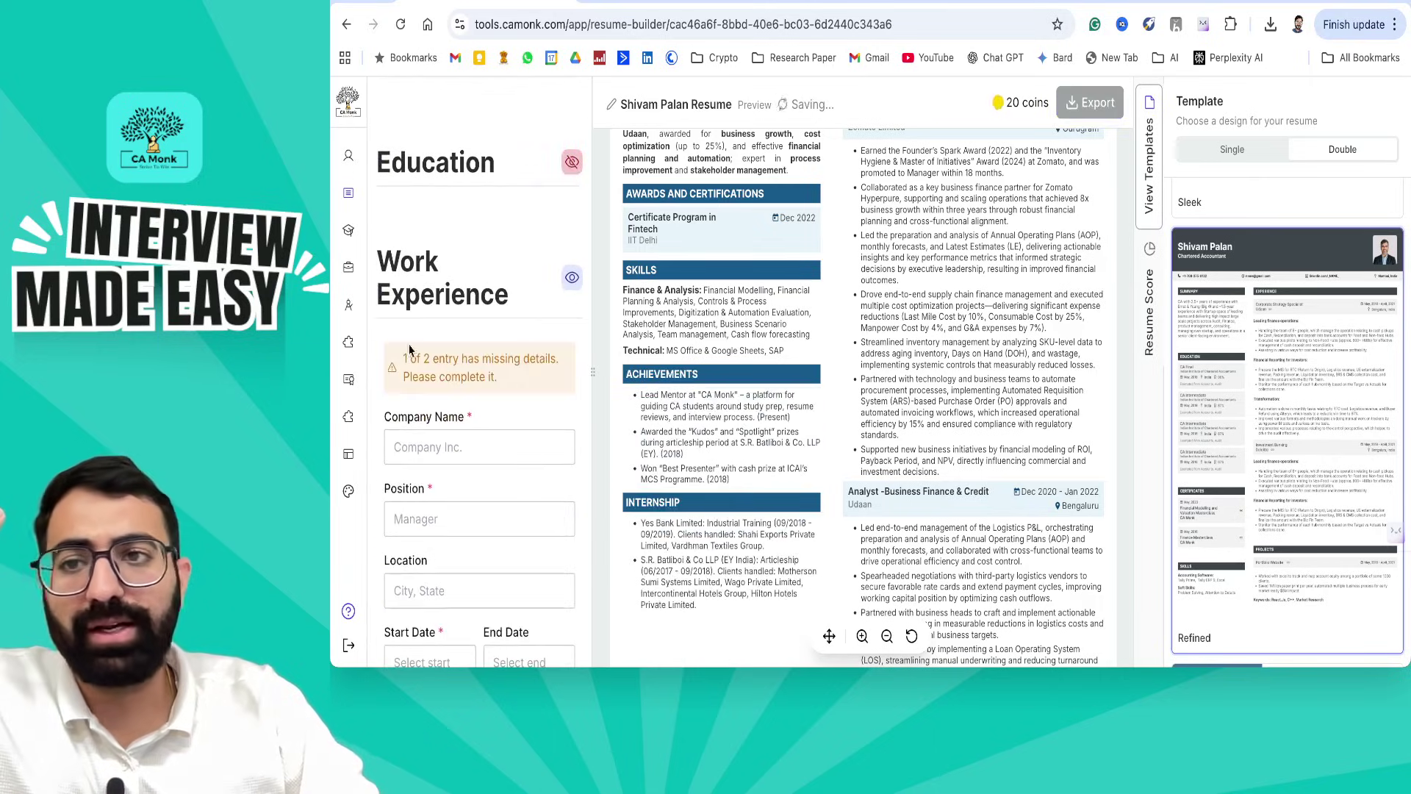
click(353, 417)
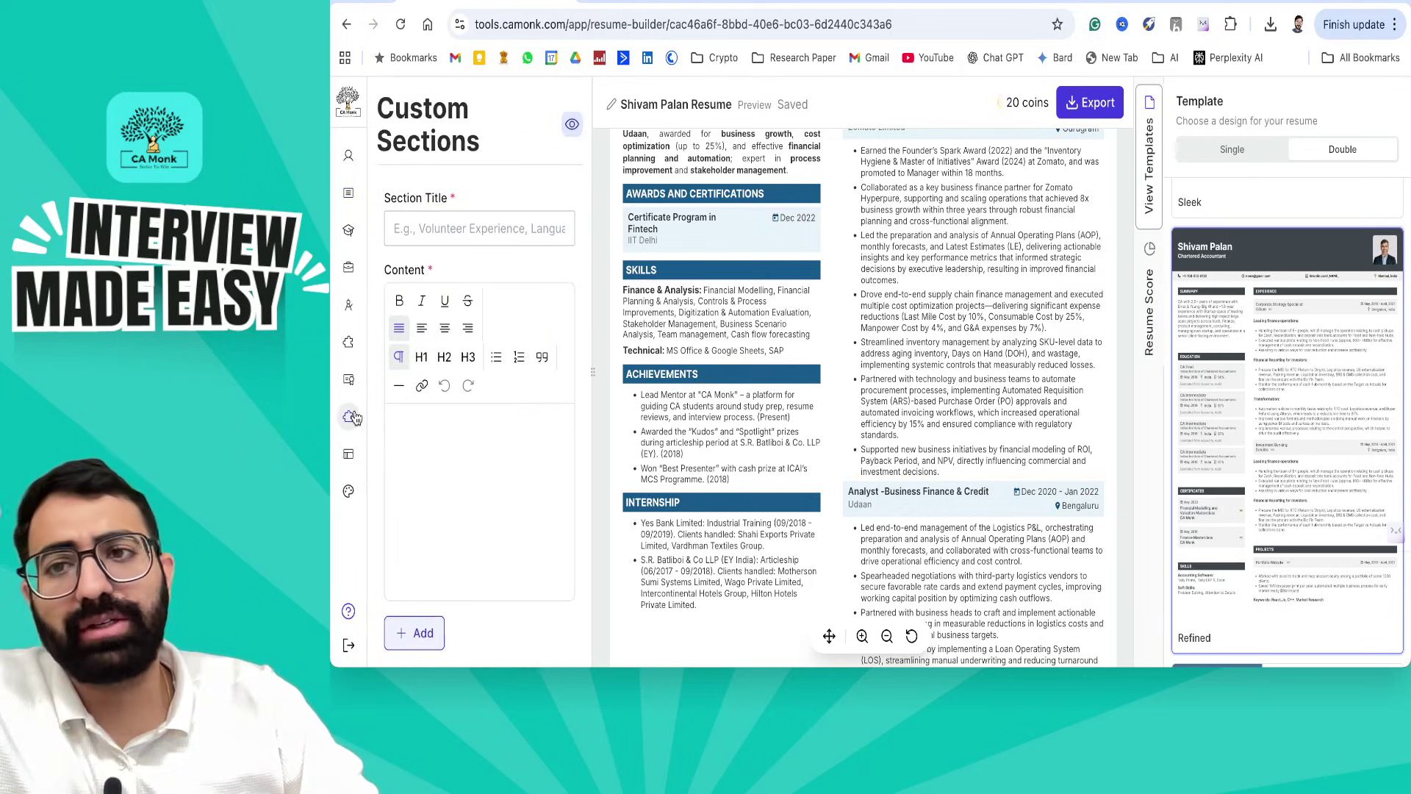
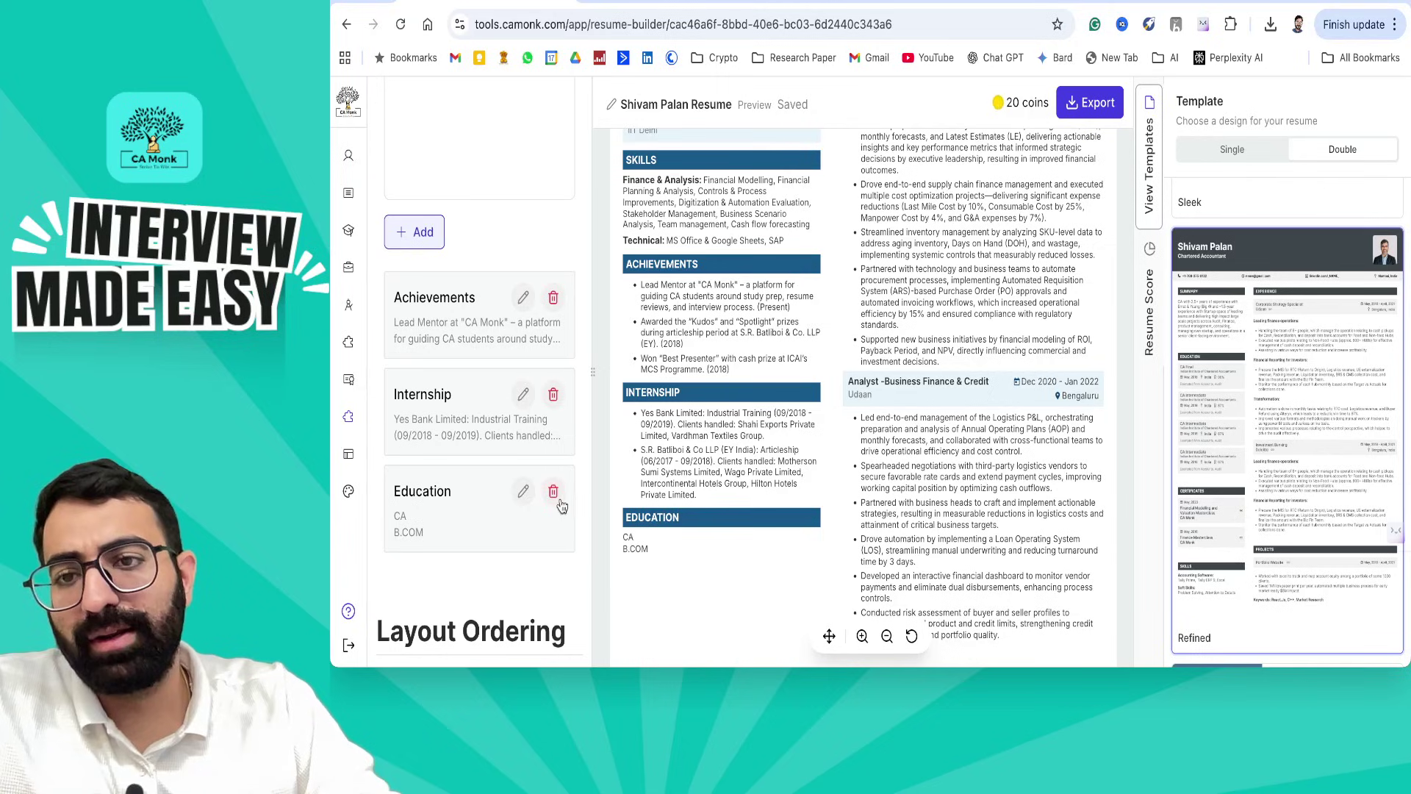
Step: Delete the Education card, leaving Achievements and Internship as the last custom sections
click(558, 502)
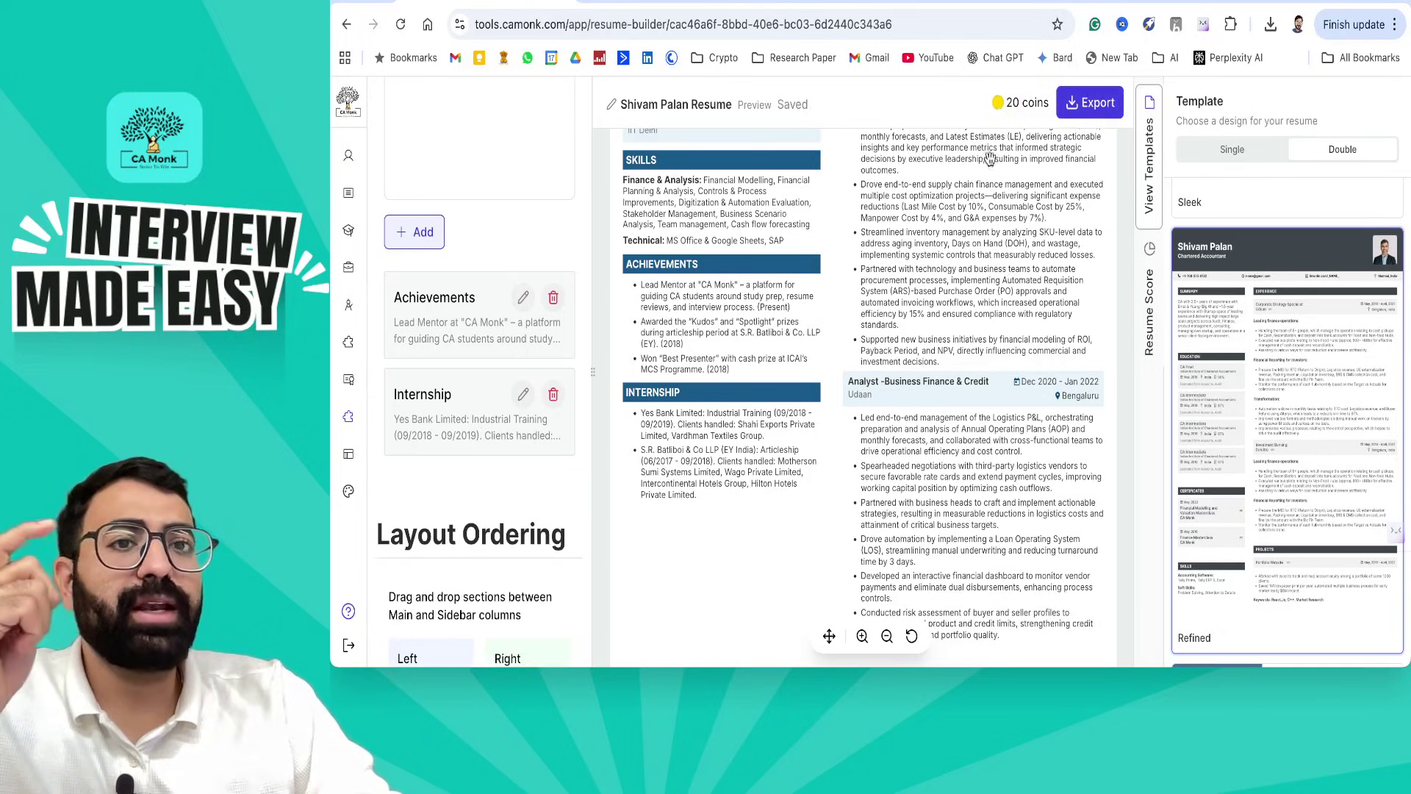
drag(815, 107, 779, 101)
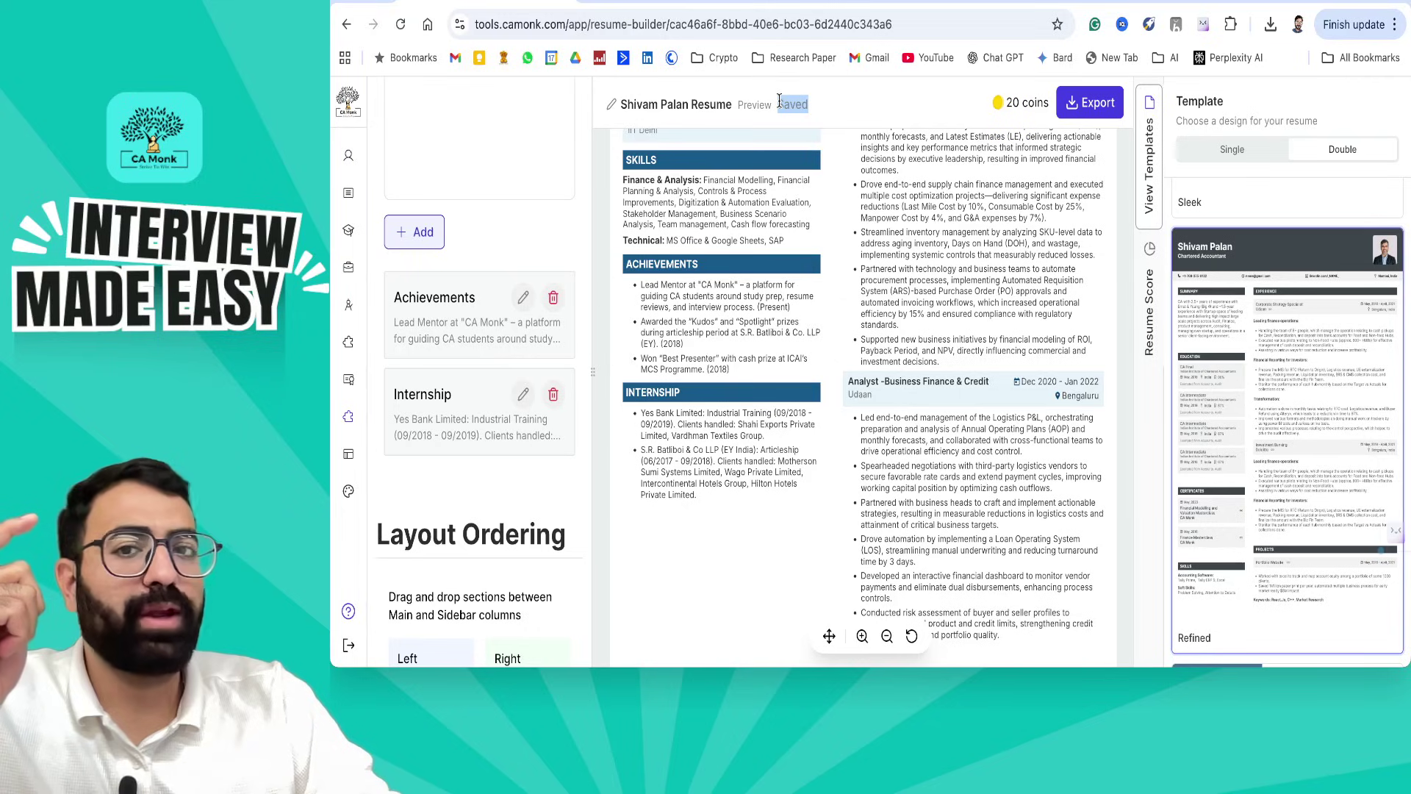
click(522, 297)
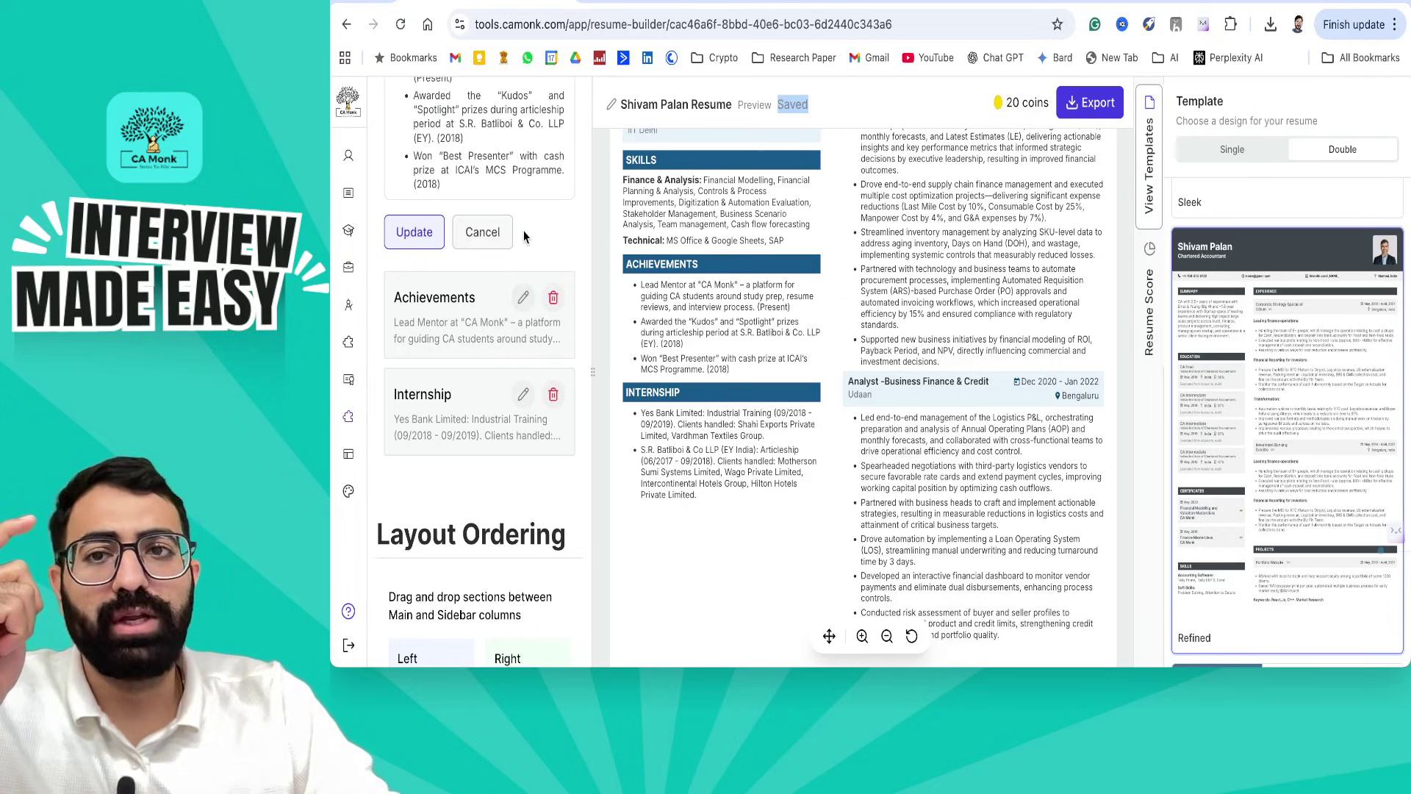
scroll(481, 255, up, 3)
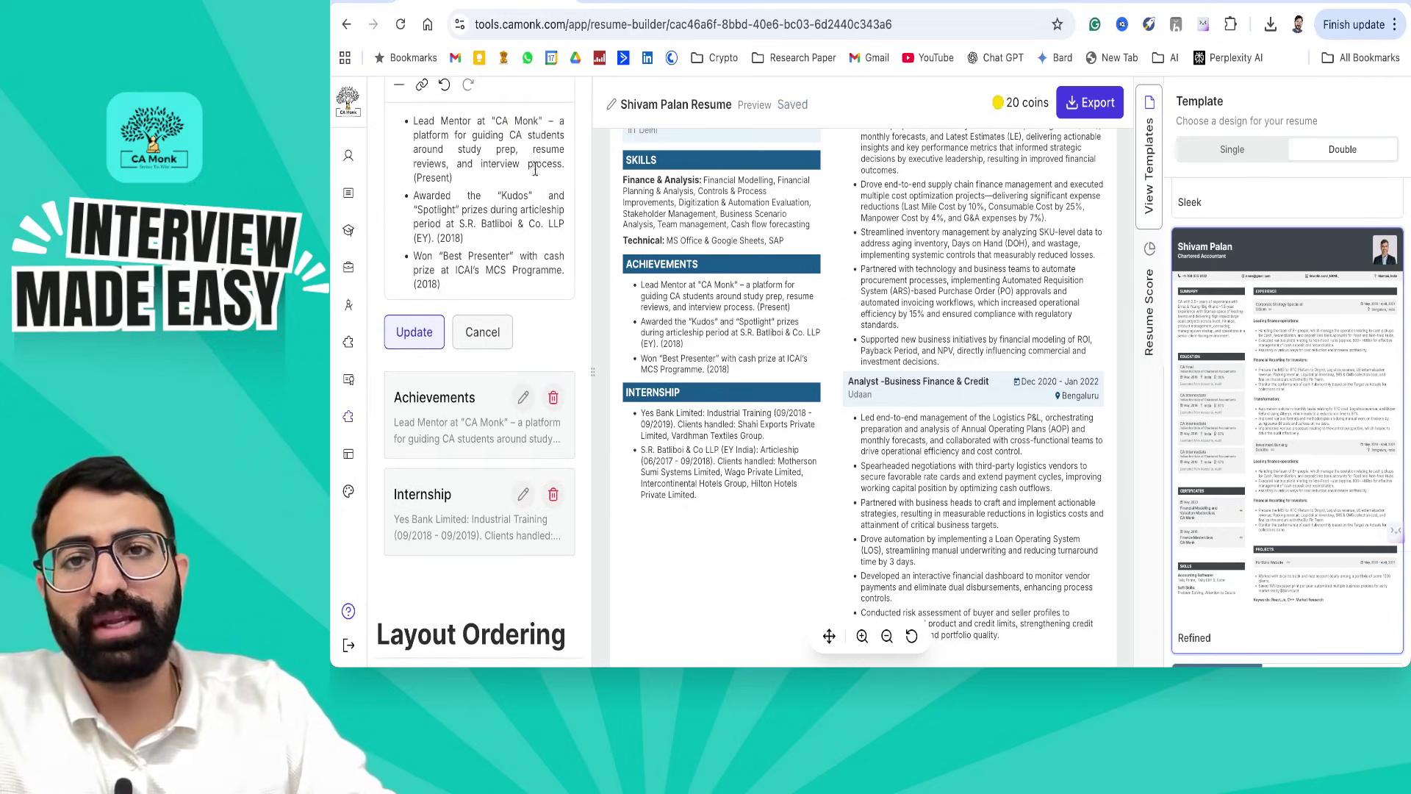
drag(777, 104, 740, 101)
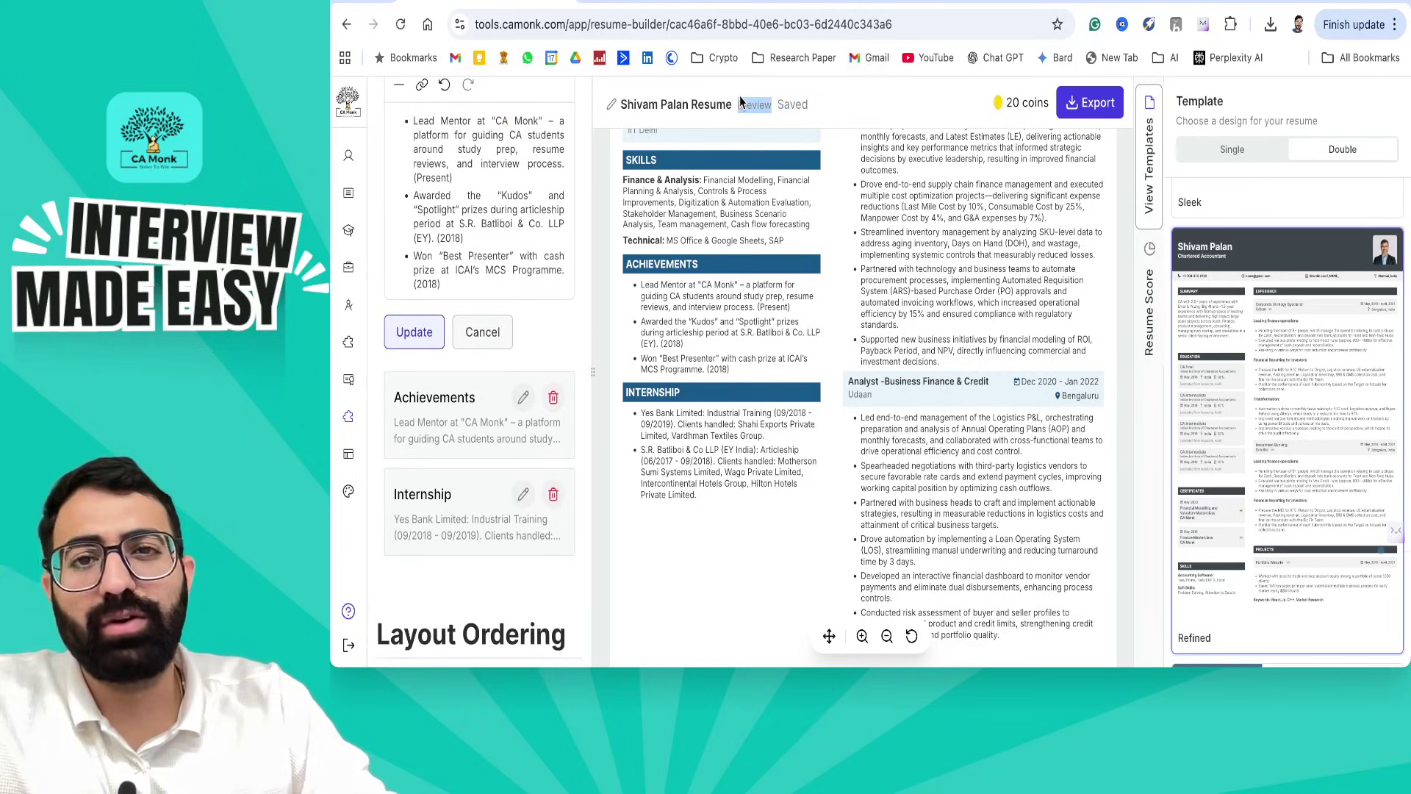
click(490, 238)
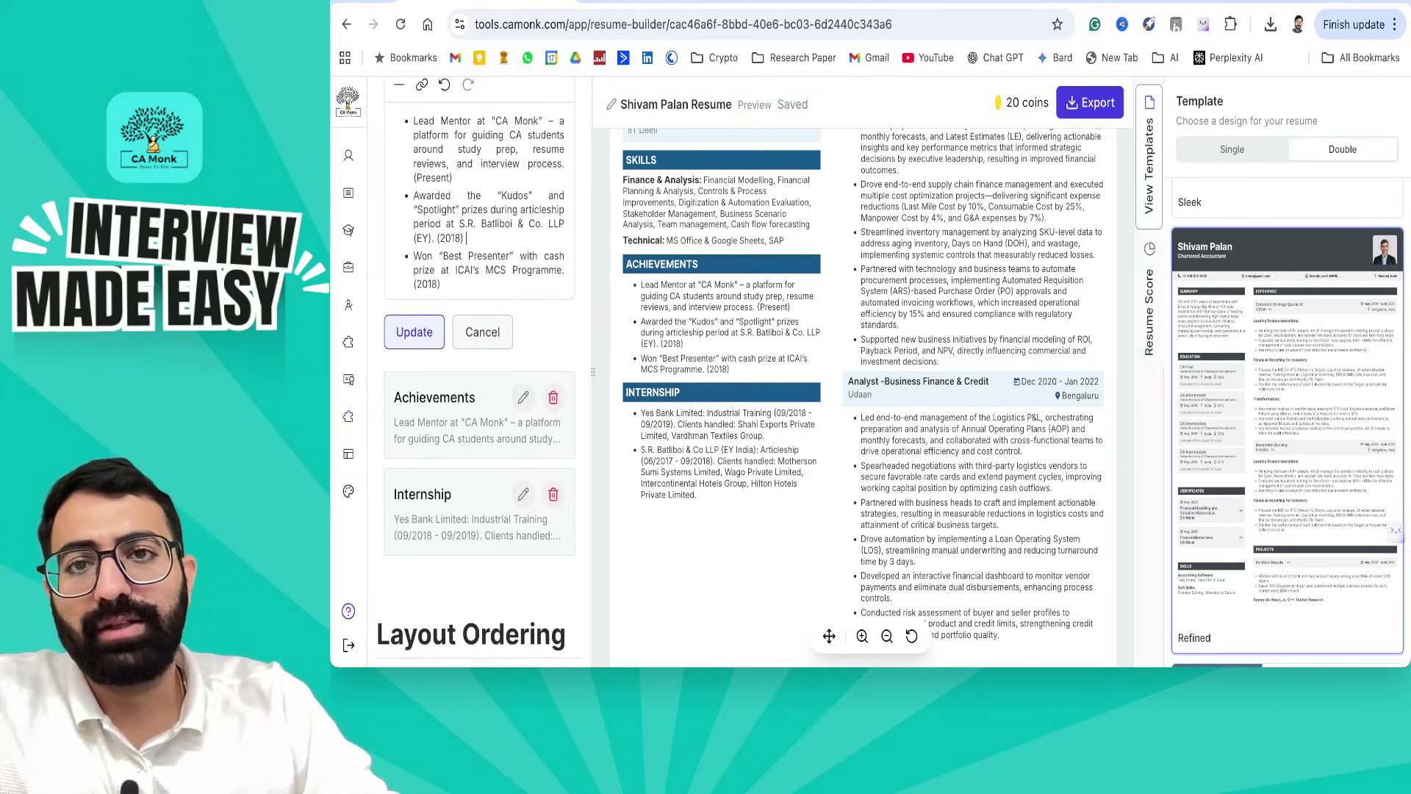
click(414, 331)
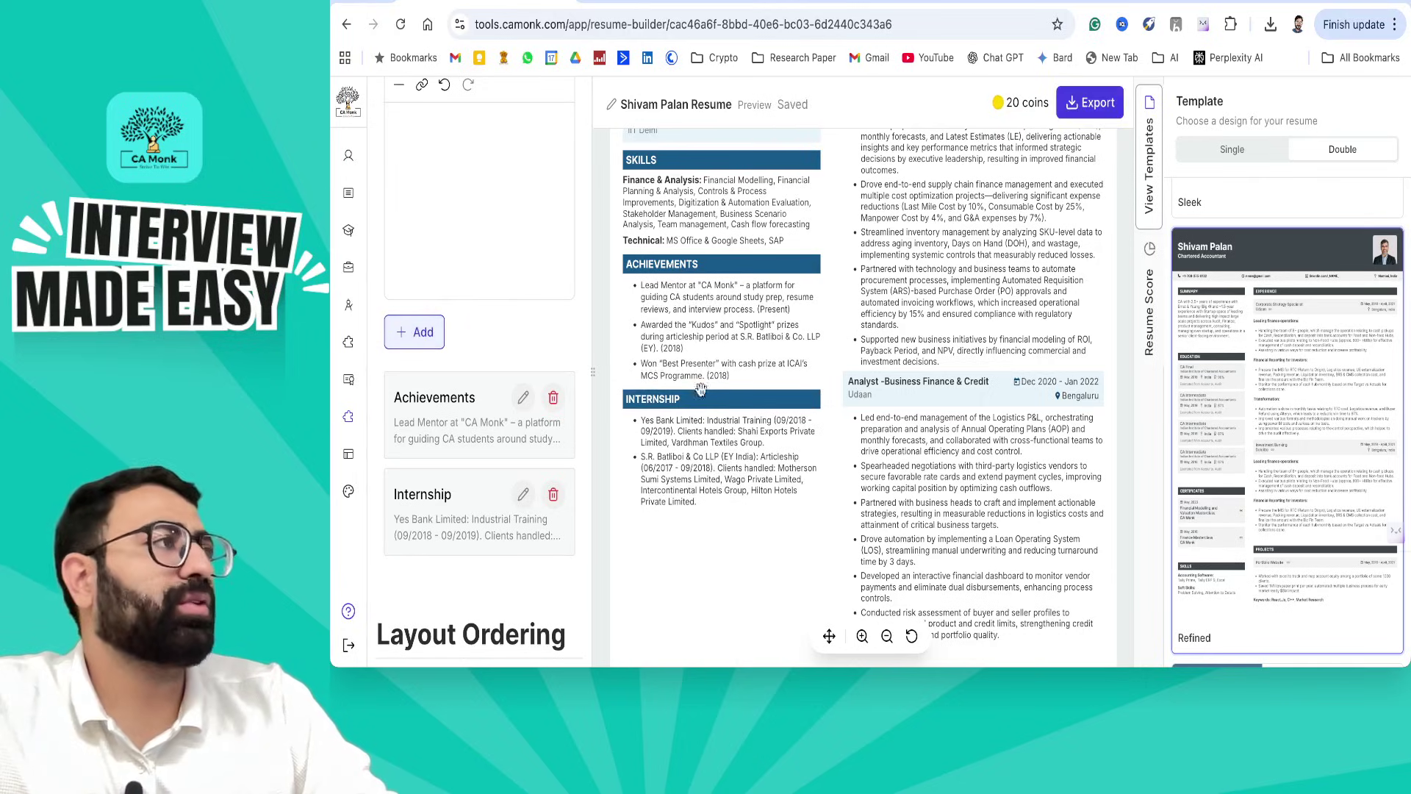
scroll(356, 265, up, 15)
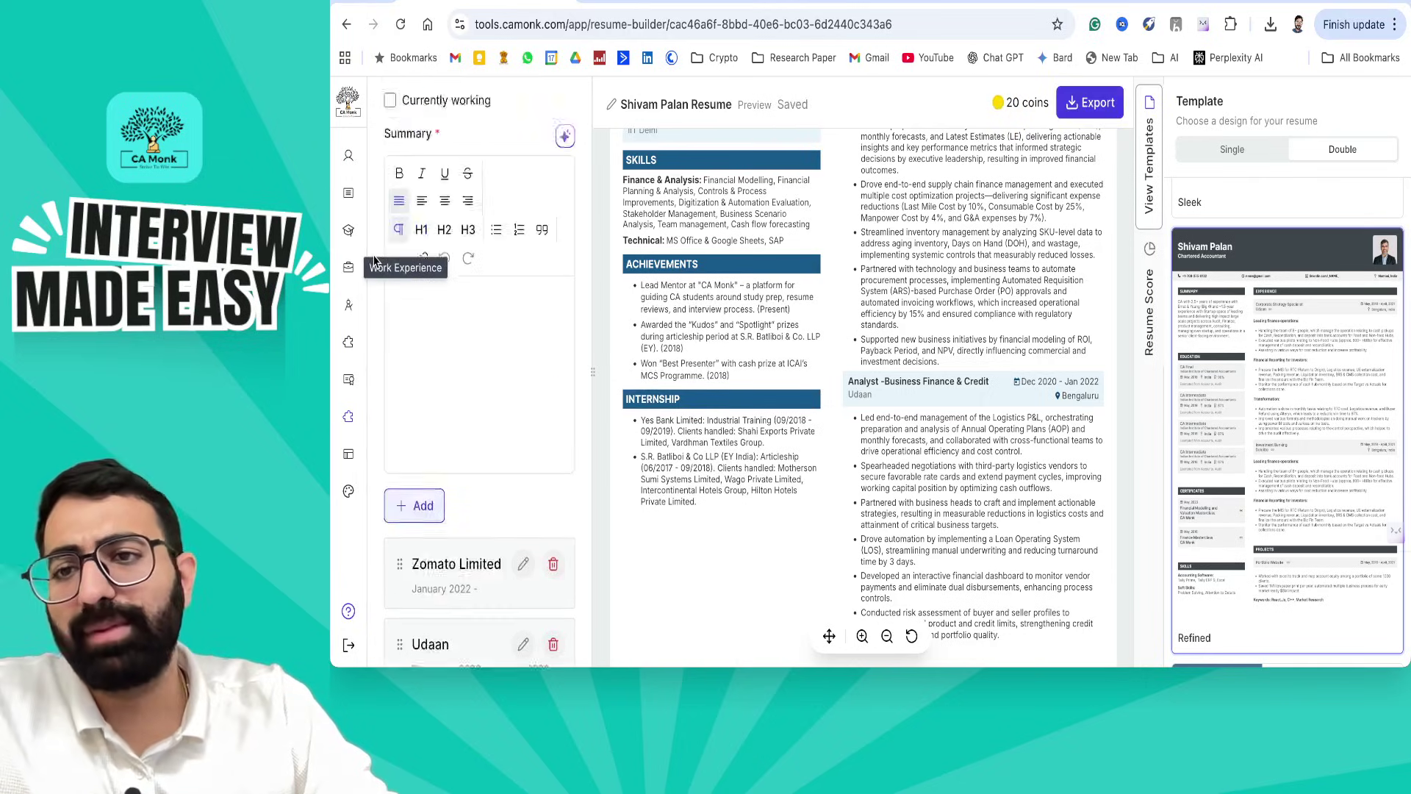
Step: Mark the Zomato Limited role as currently working so it reads January 2022 – Present, and save
click(349, 194)
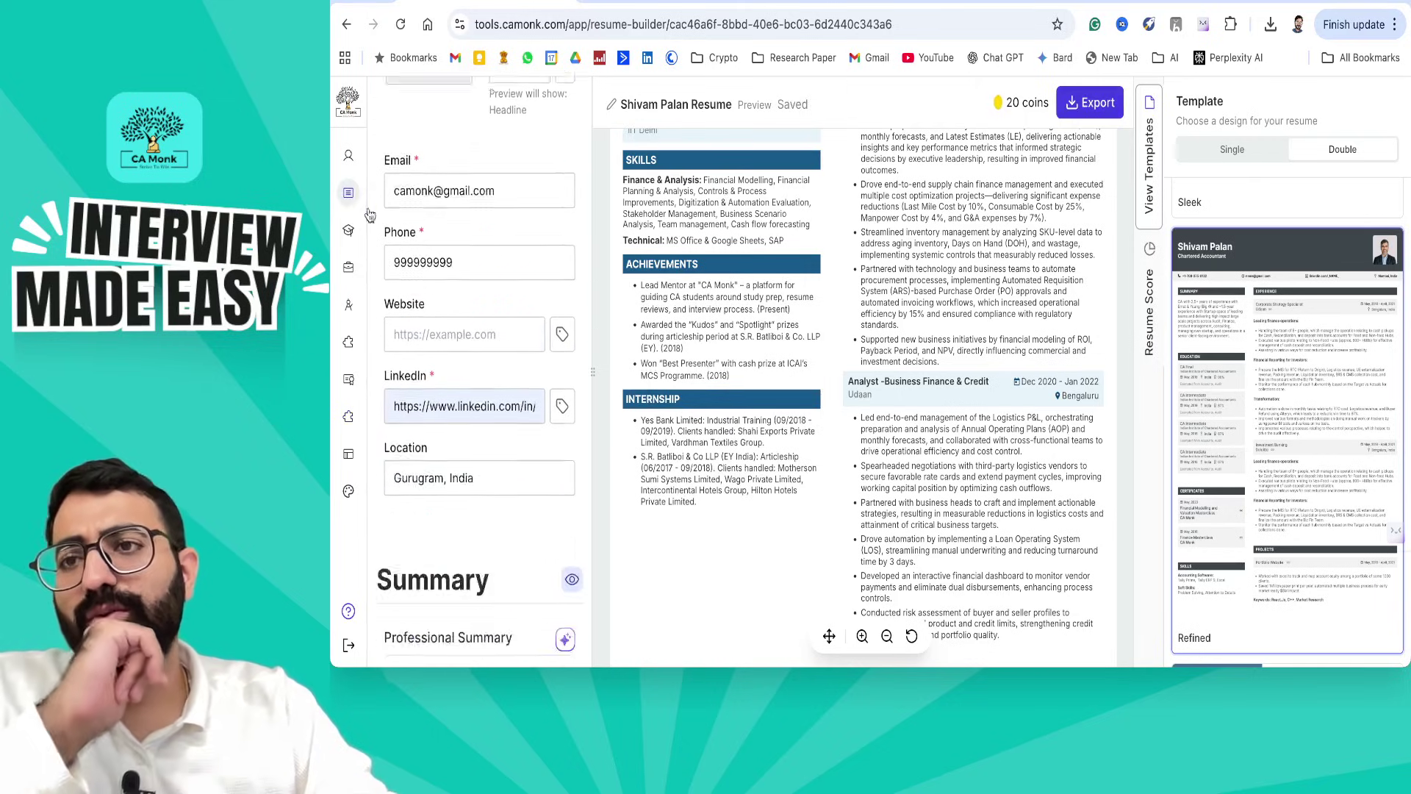
click(348, 245)
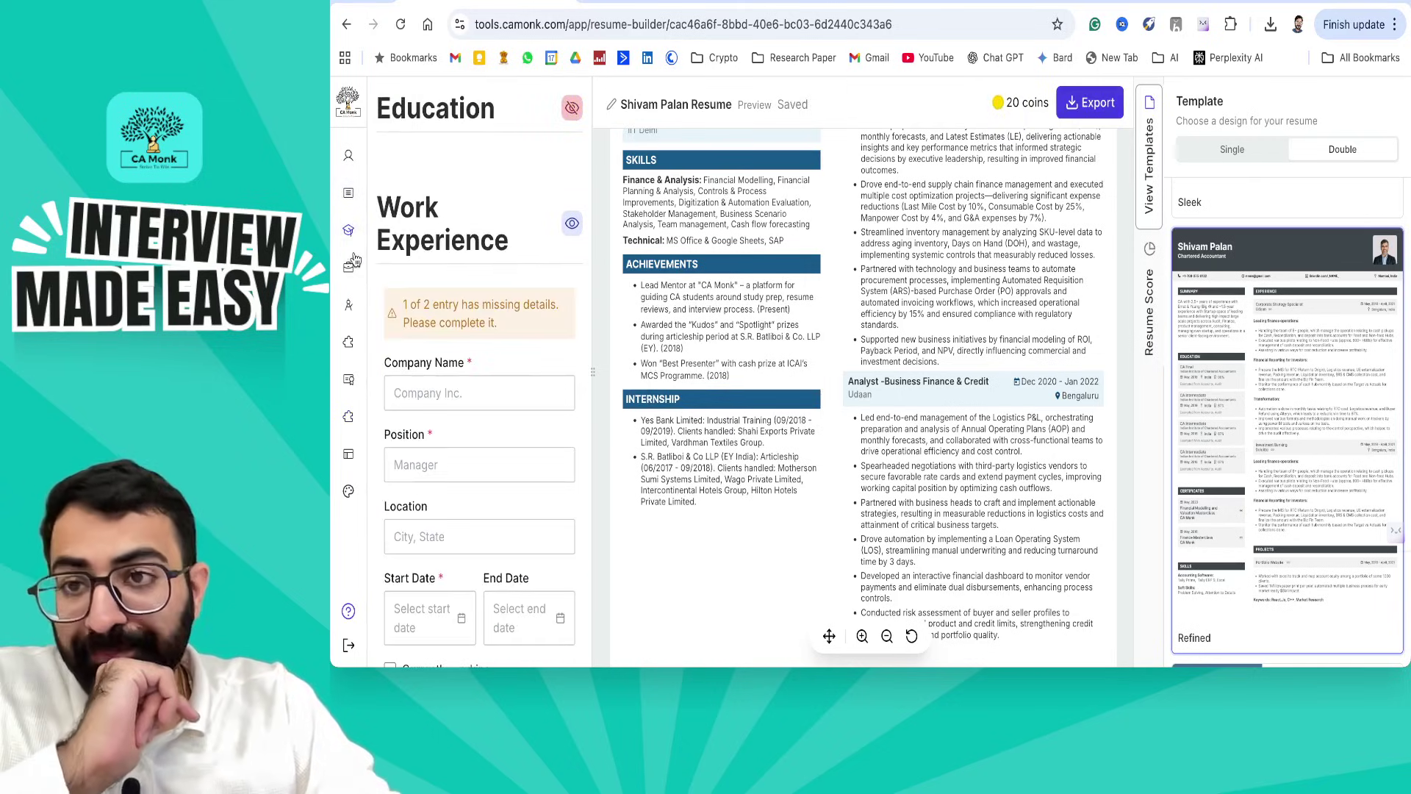
scroll(555, 250, down, 10)
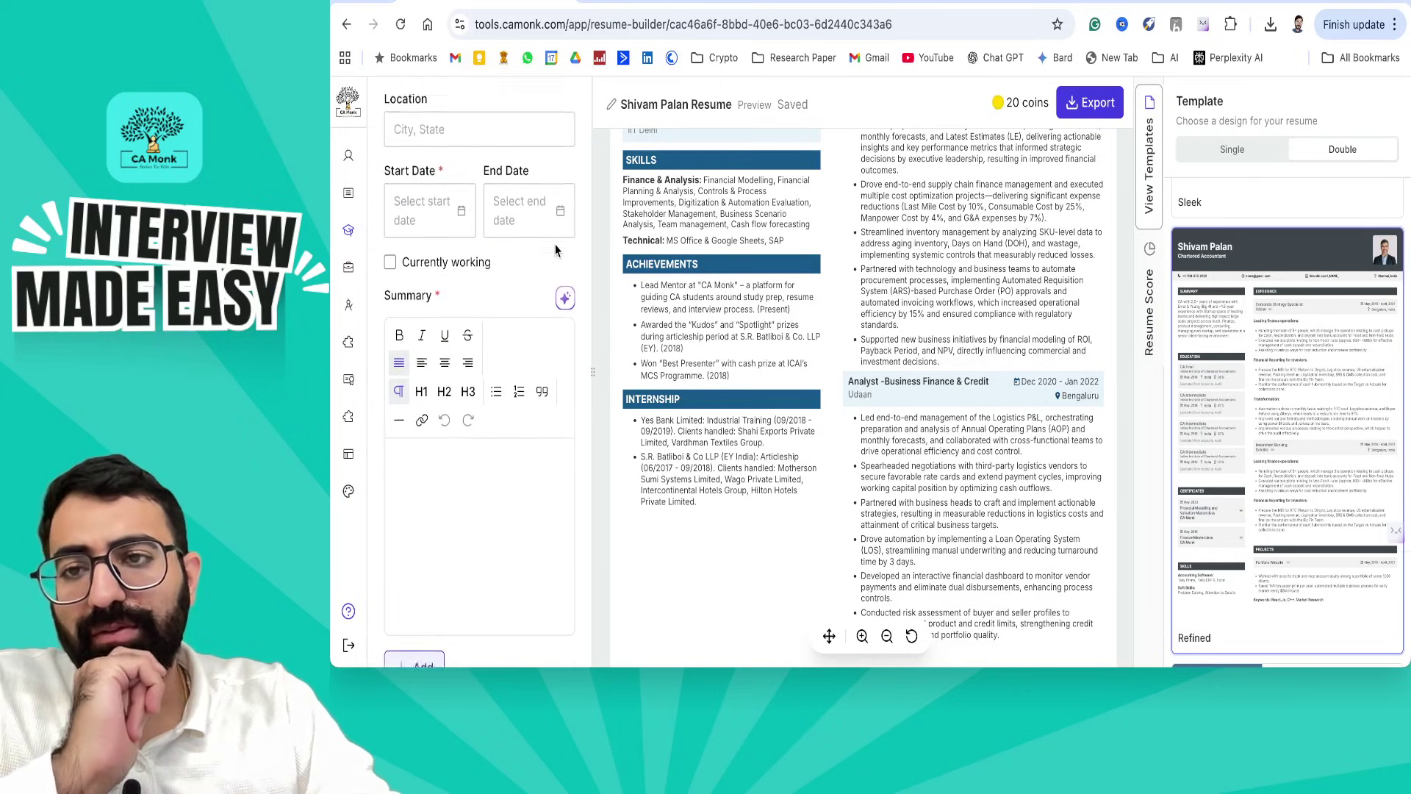
scroll(555, 249, down, 2)
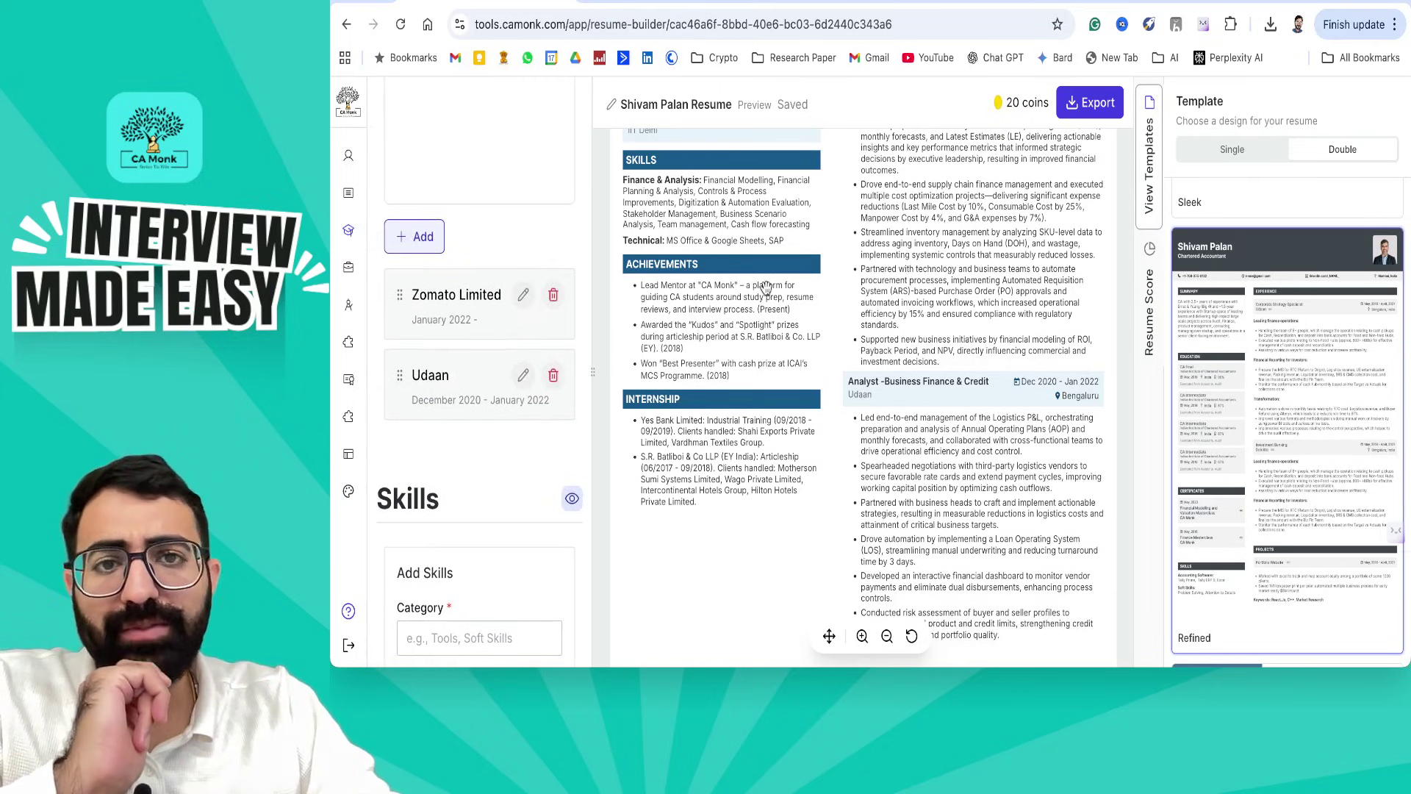
scroll(766, 286, up, 5)
scroll(735, 309, down, 1)
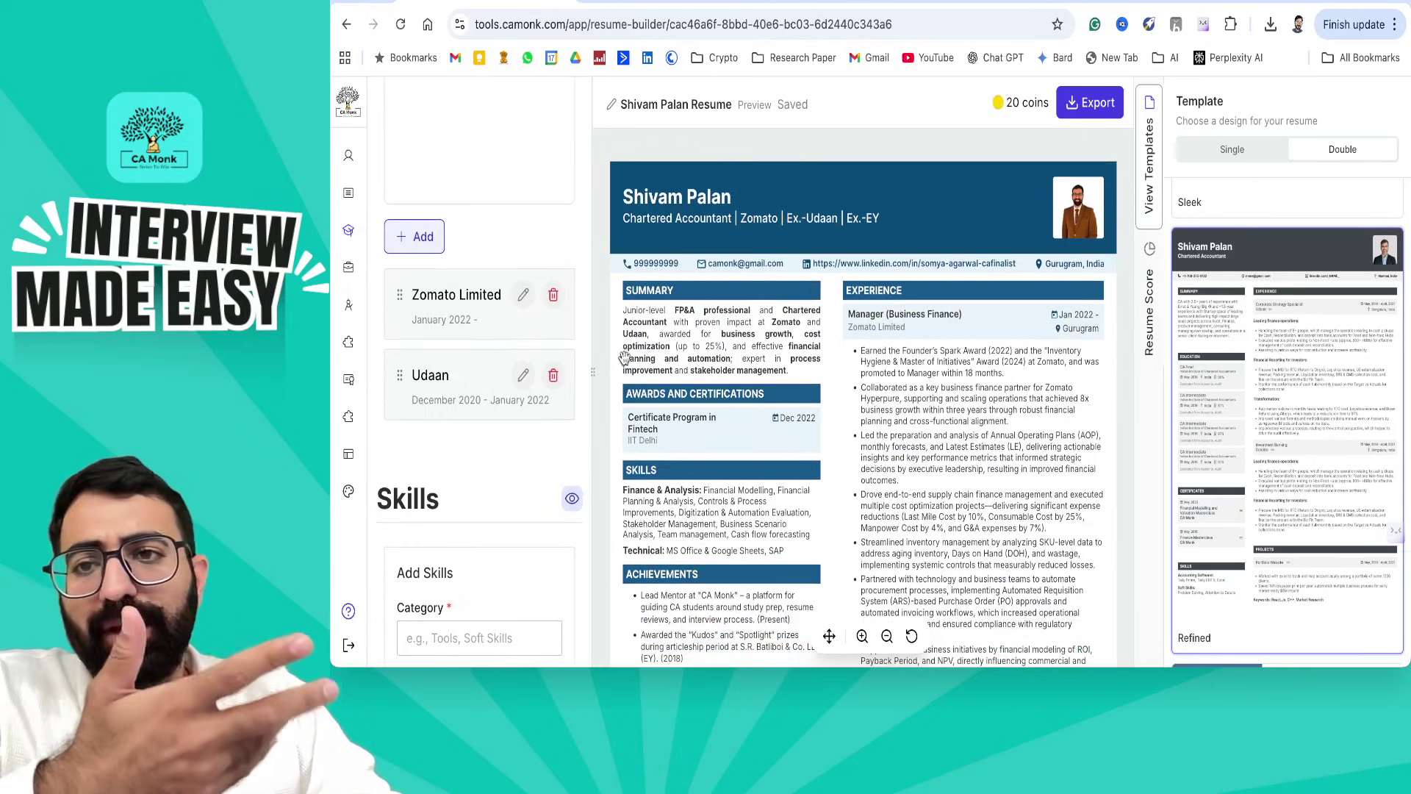
scroll(524, 294, up, 5)
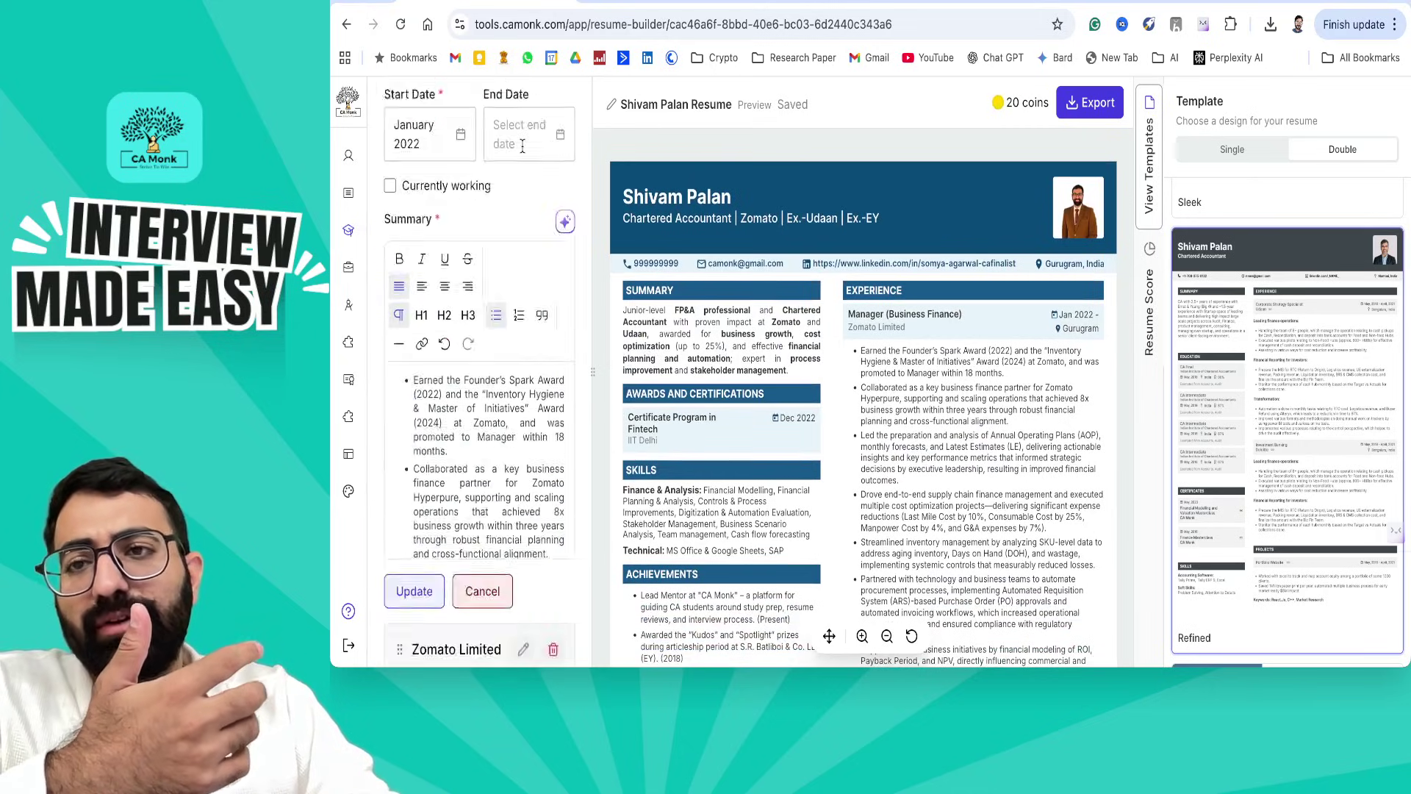
scroll(523, 146, up, 4)
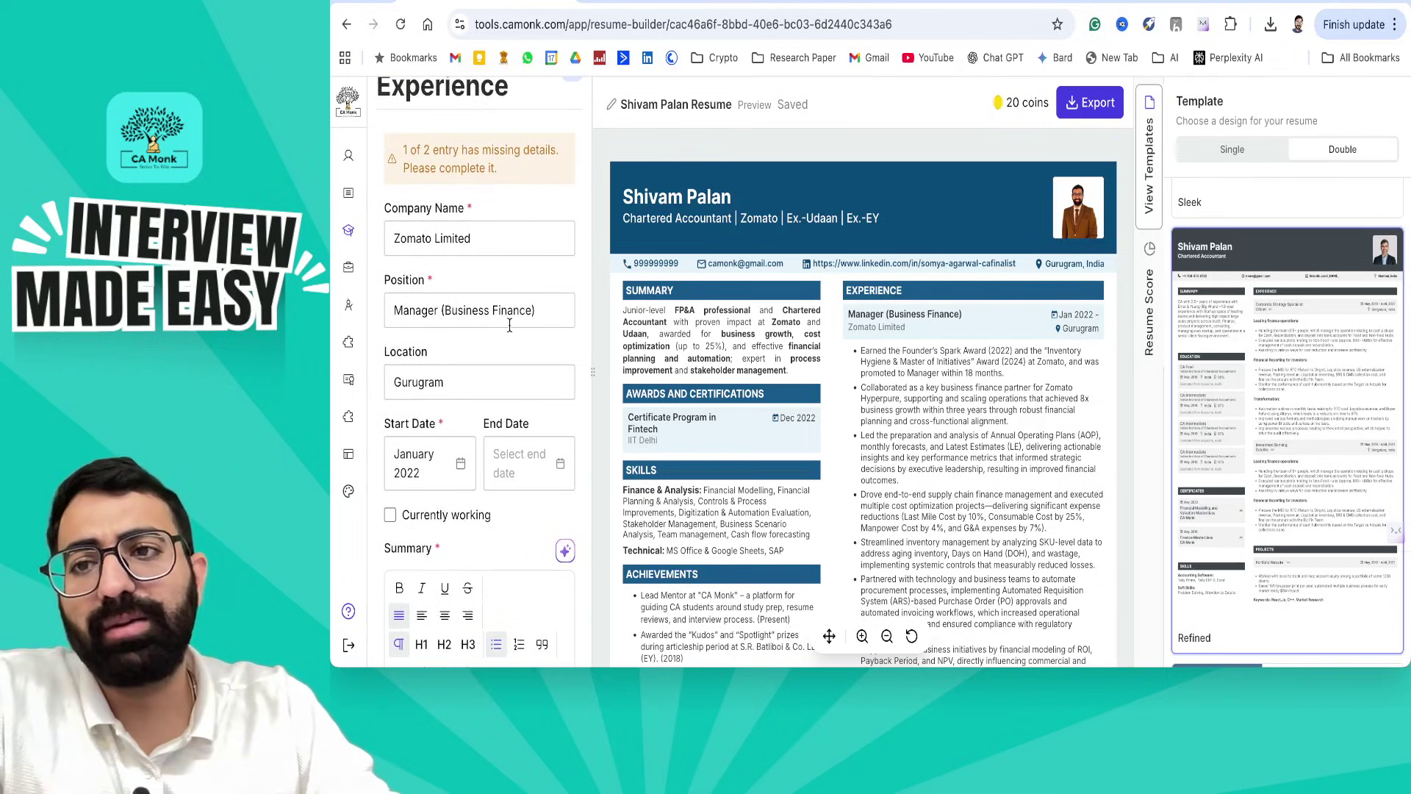
scroll(504, 307, down, 1)
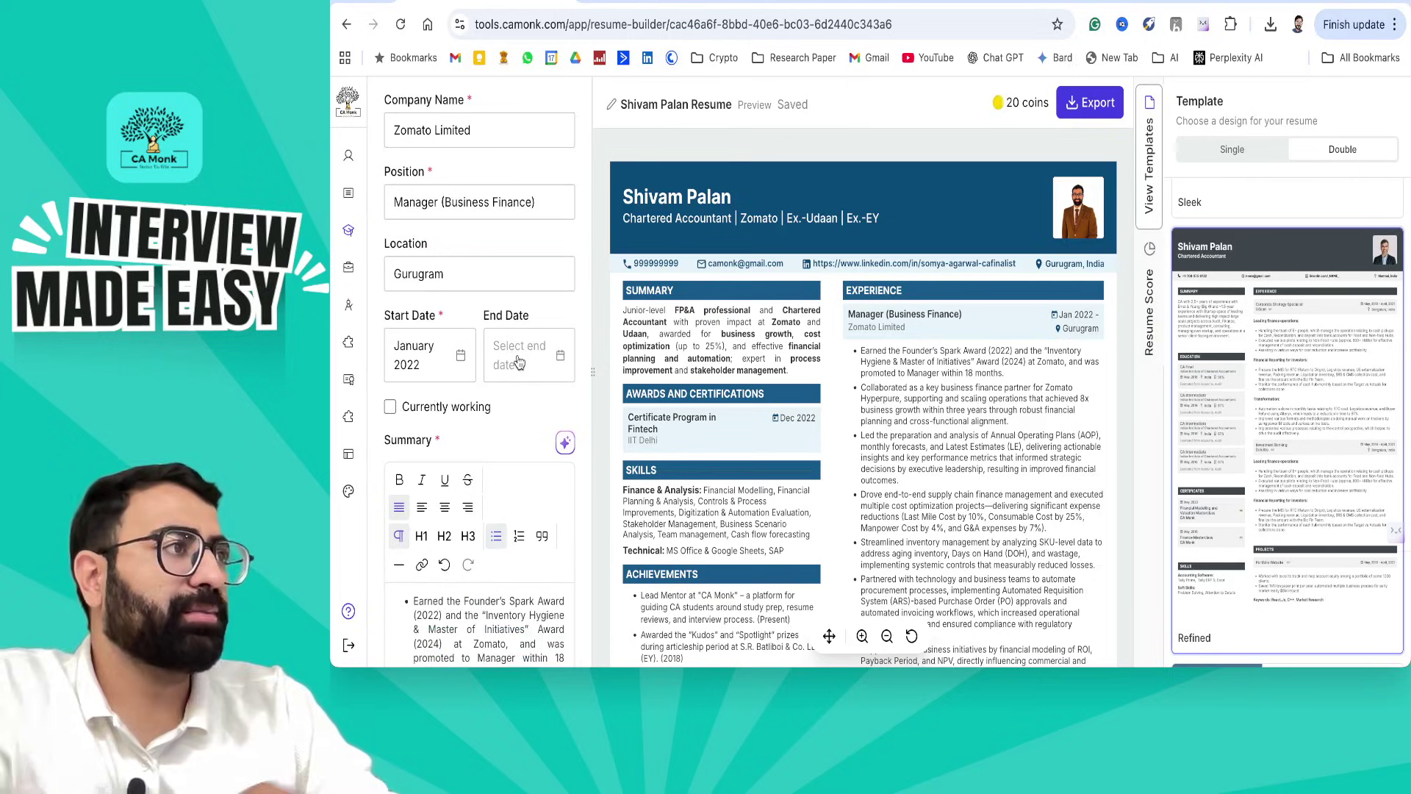
click(420, 409)
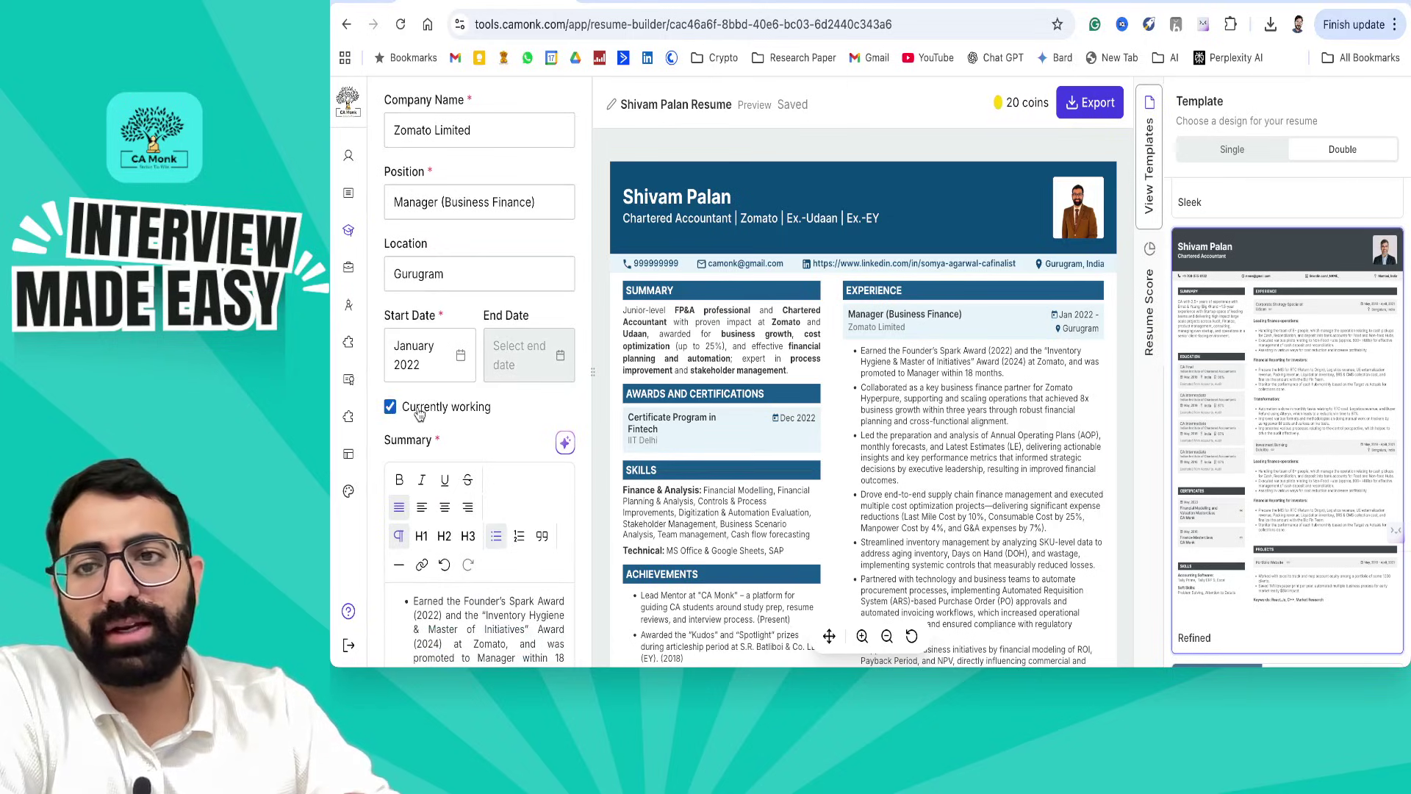
click(420, 414)
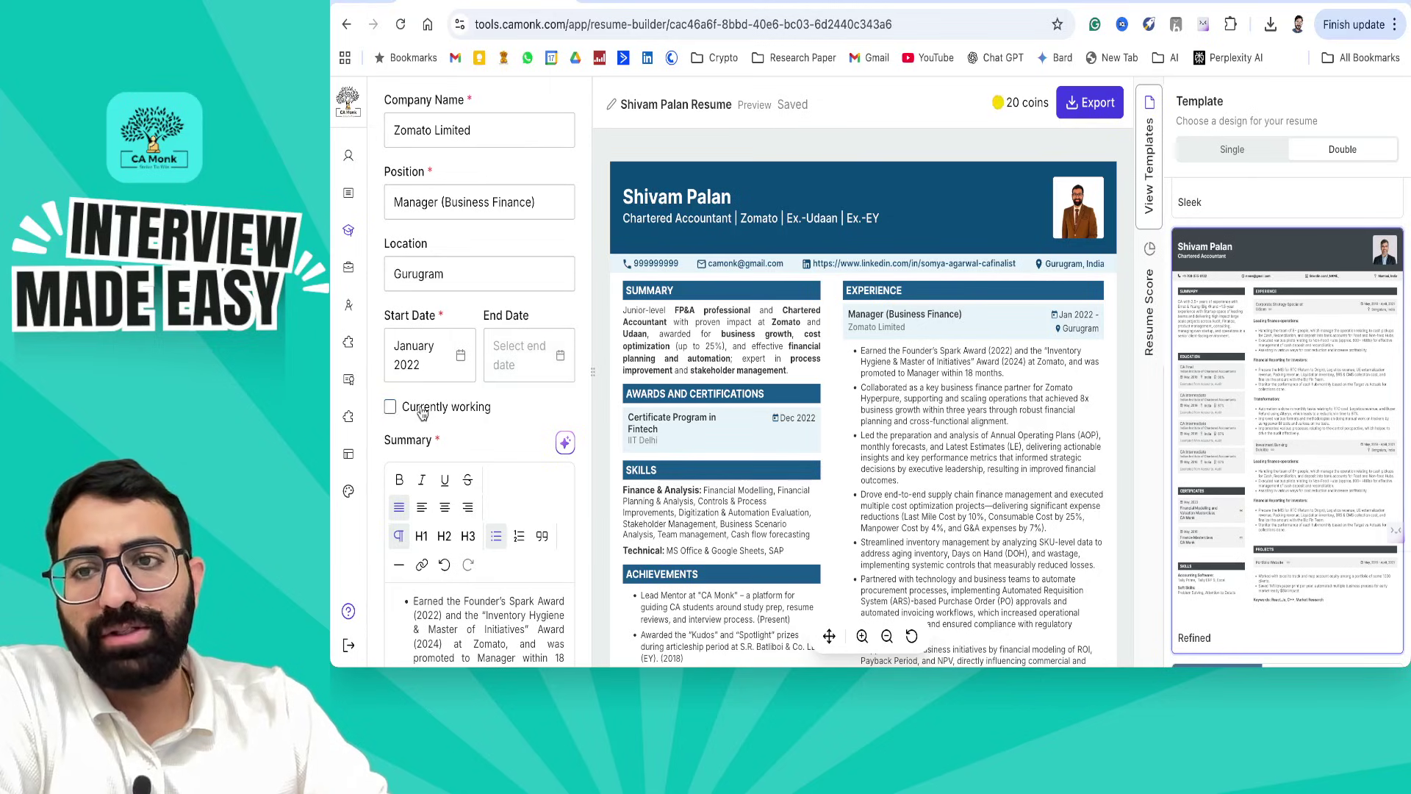
click(421, 414)
scroll(422, 413, down, 4)
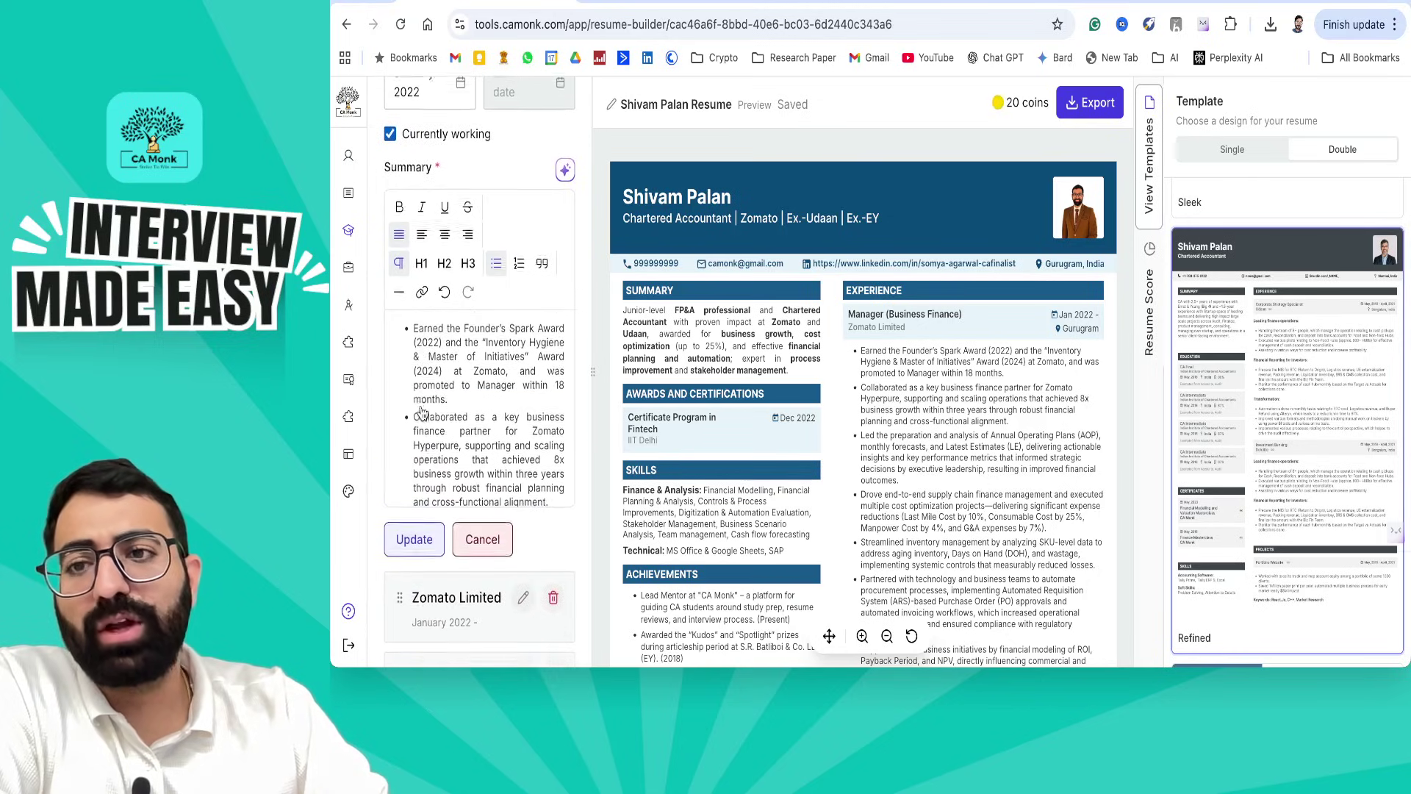
click(414, 532)
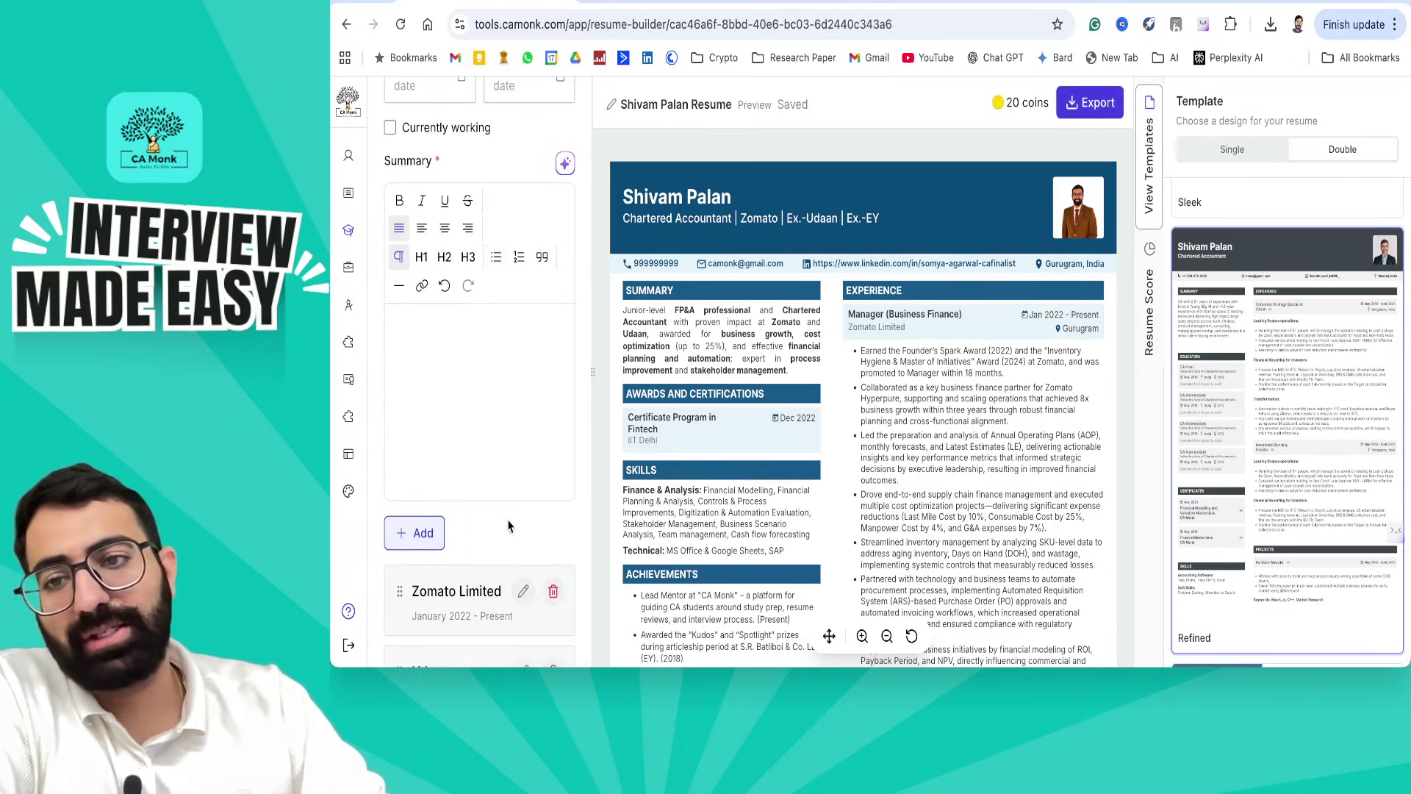
Step: Reopen the Zomato Limited entry and select all of its summary bullets
click(523, 591)
scroll(491, 382, up, 1)
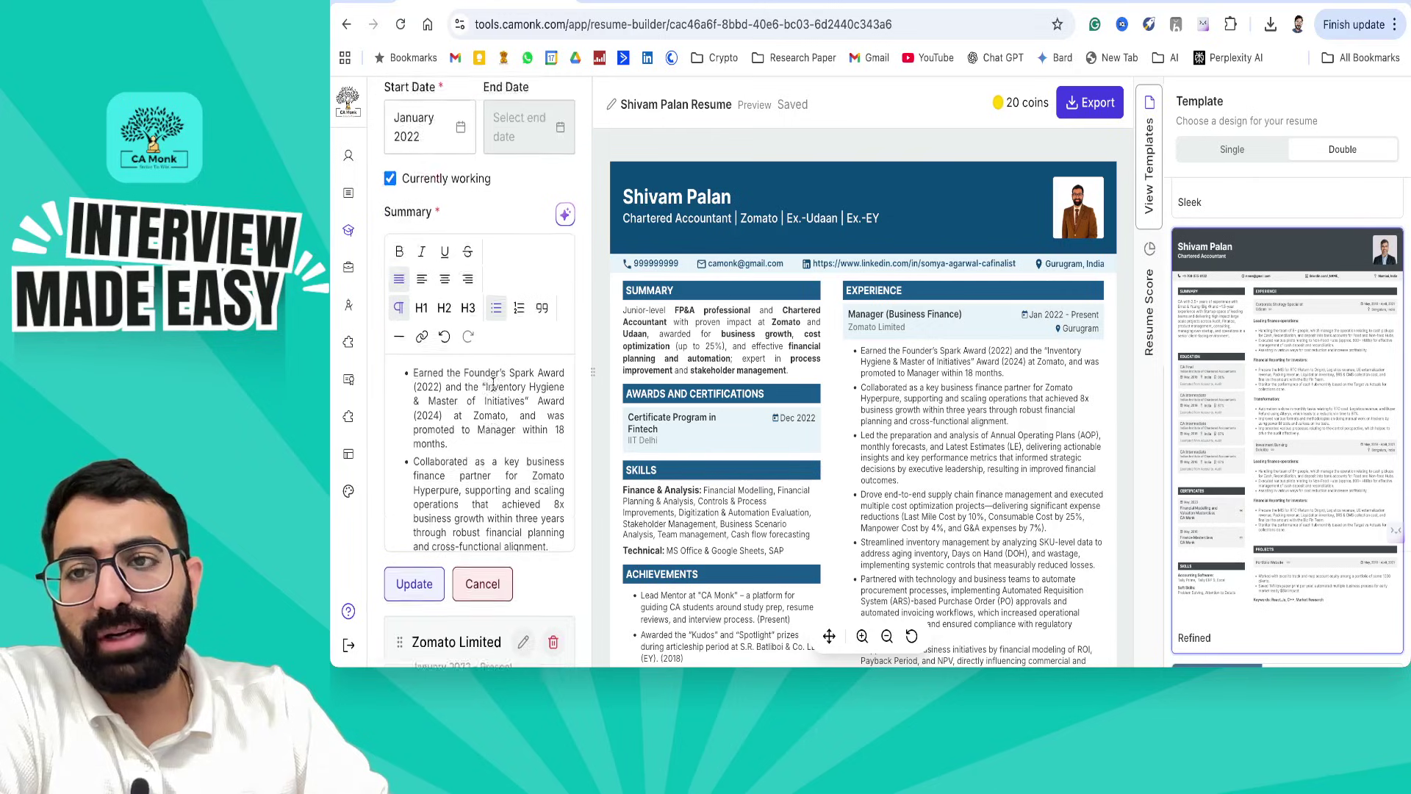
scroll(493, 385, up, 4)
scroll(492, 384, down, 6)
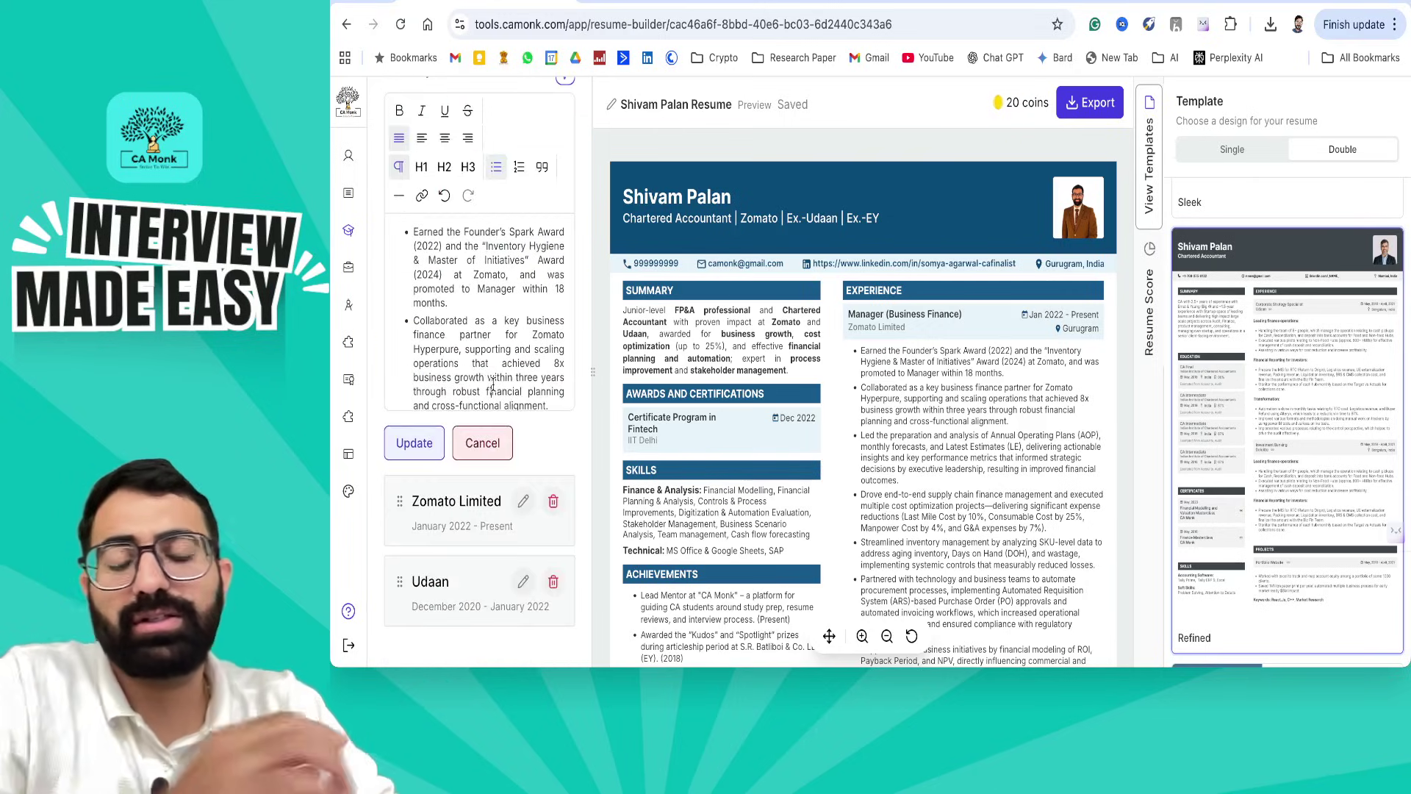
scroll(492, 384, up, 2)
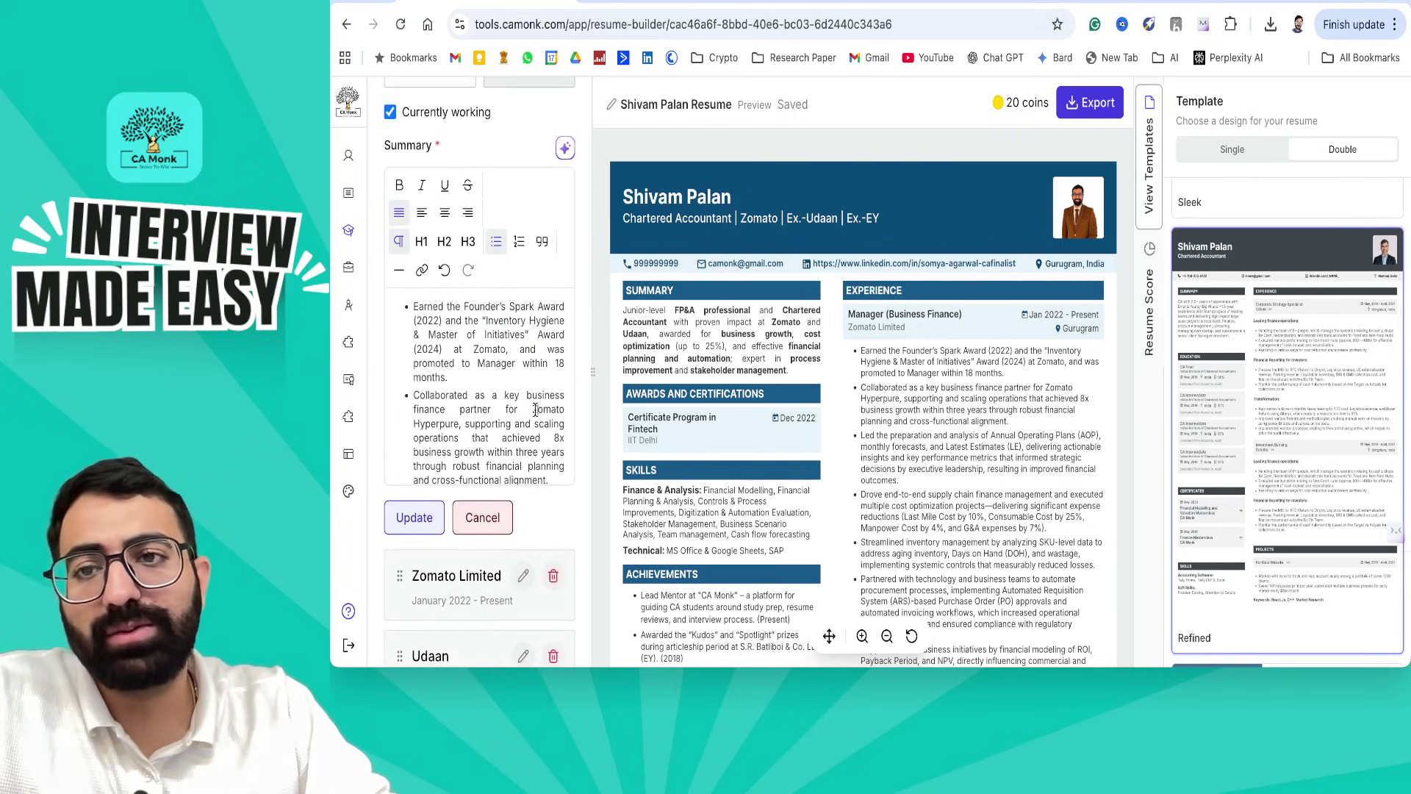
key(ctrl+a)
Step: Paste the Zomato bullets into the AI instructions with 'Please read this and check the grammar' and generate
click(566, 148)
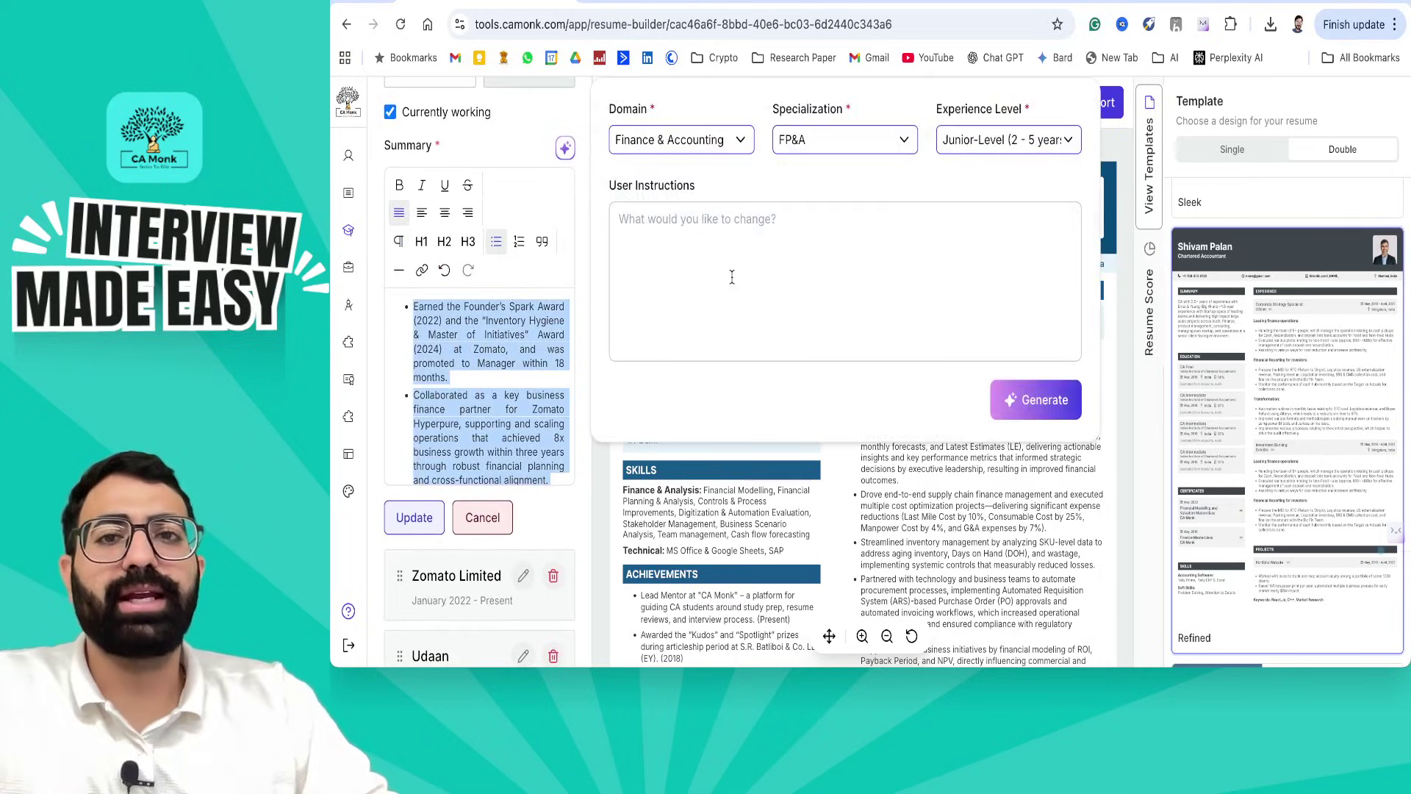
click(721, 258)
text(p)
key(BackSpace)
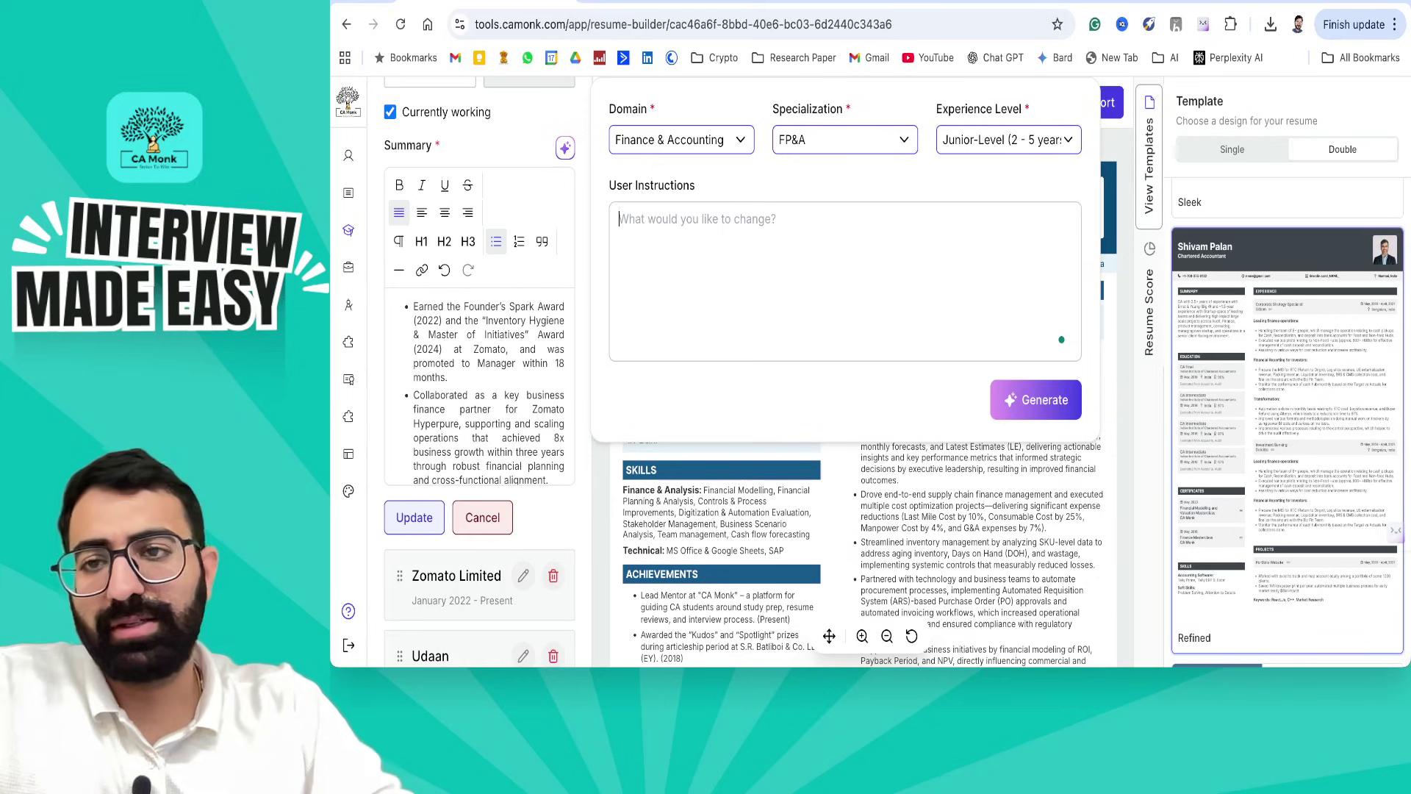
key(Escape)
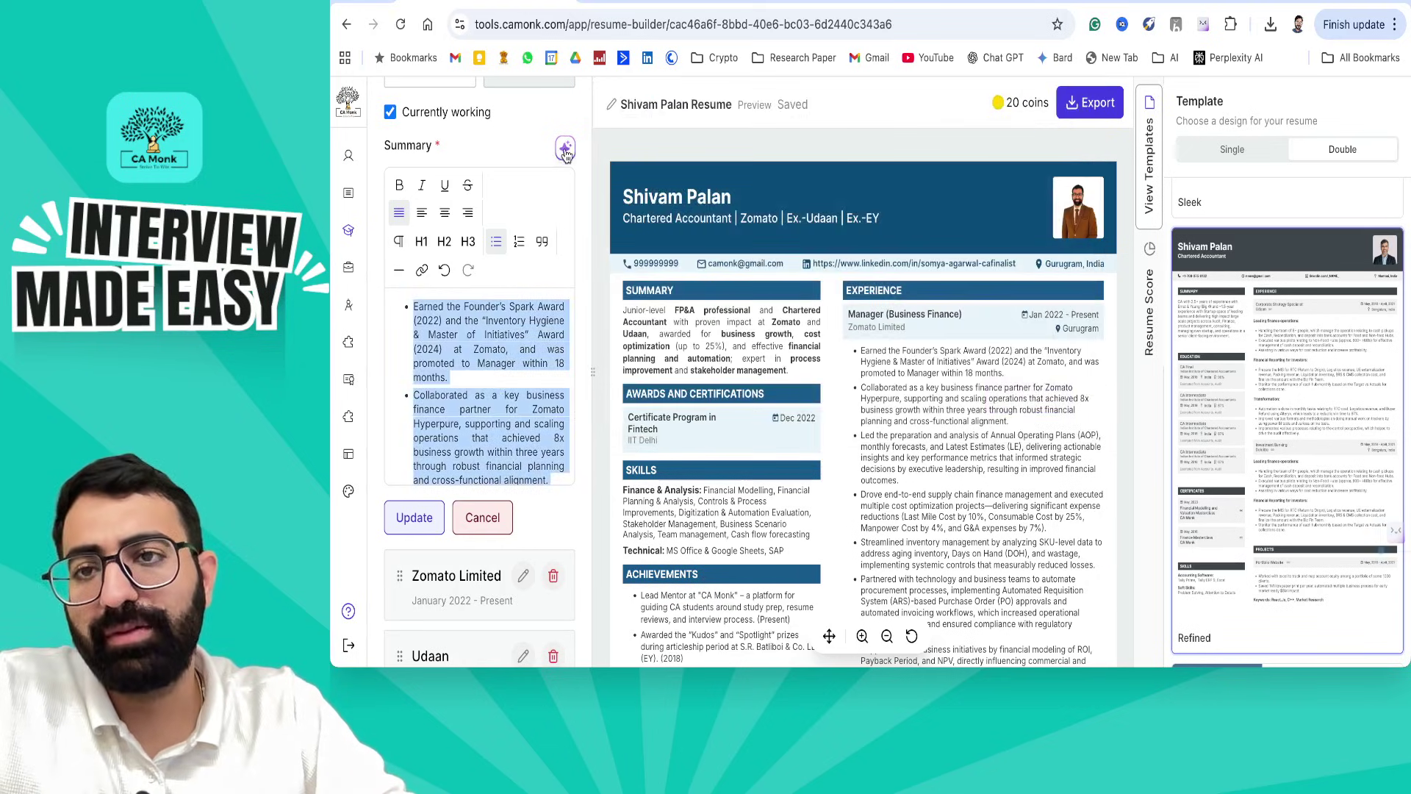
click(565, 148)
click(690, 286)
key(ctrl+v)
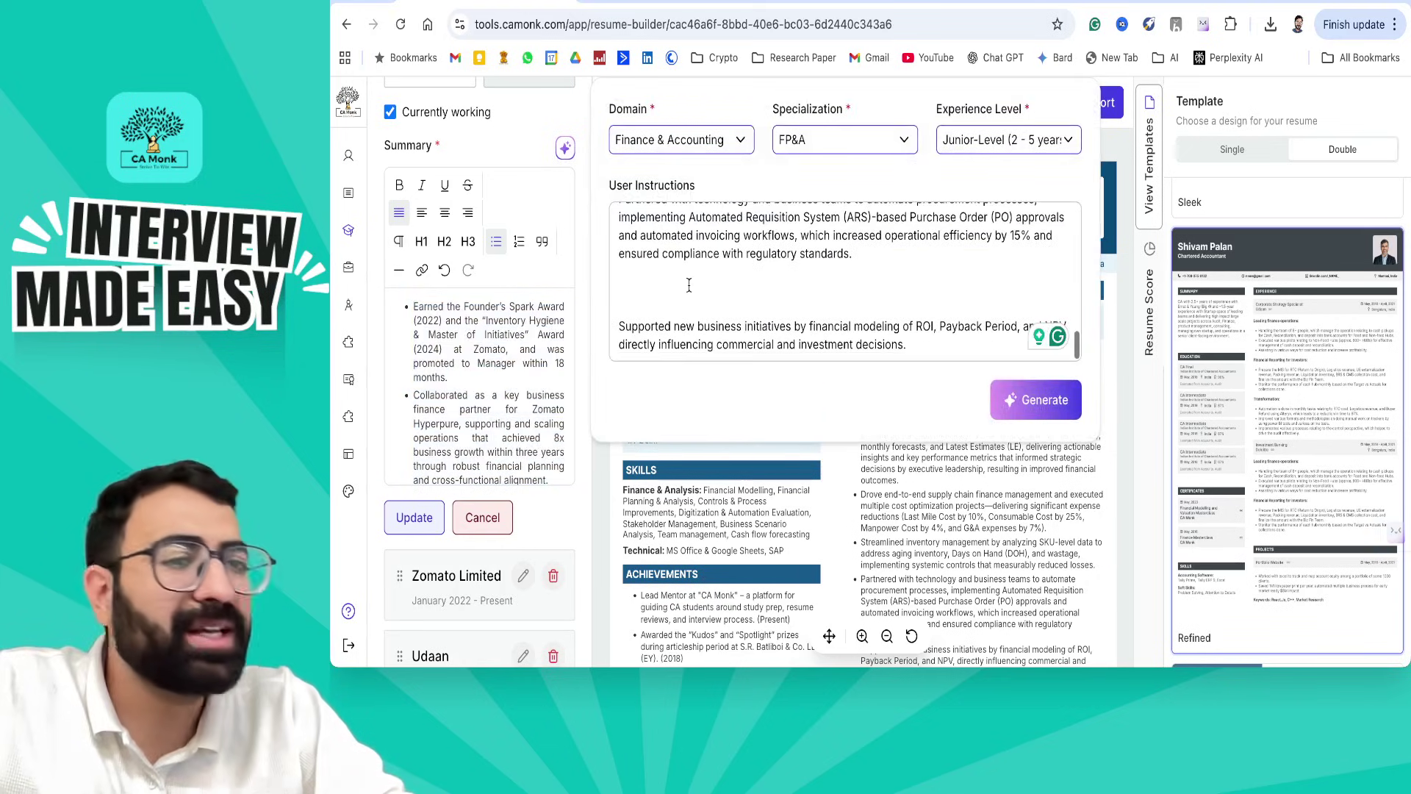
key(super+Up)
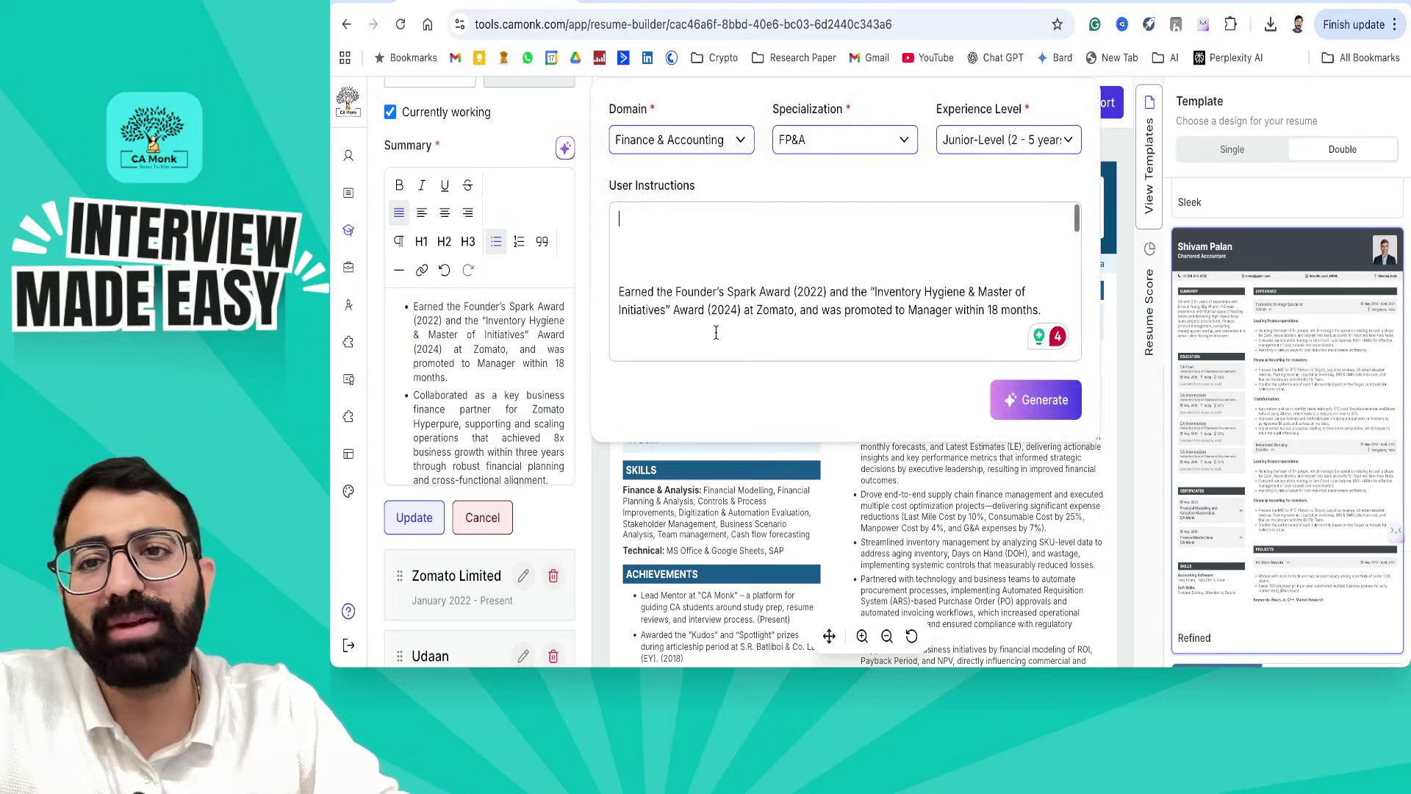
key(super+Down)
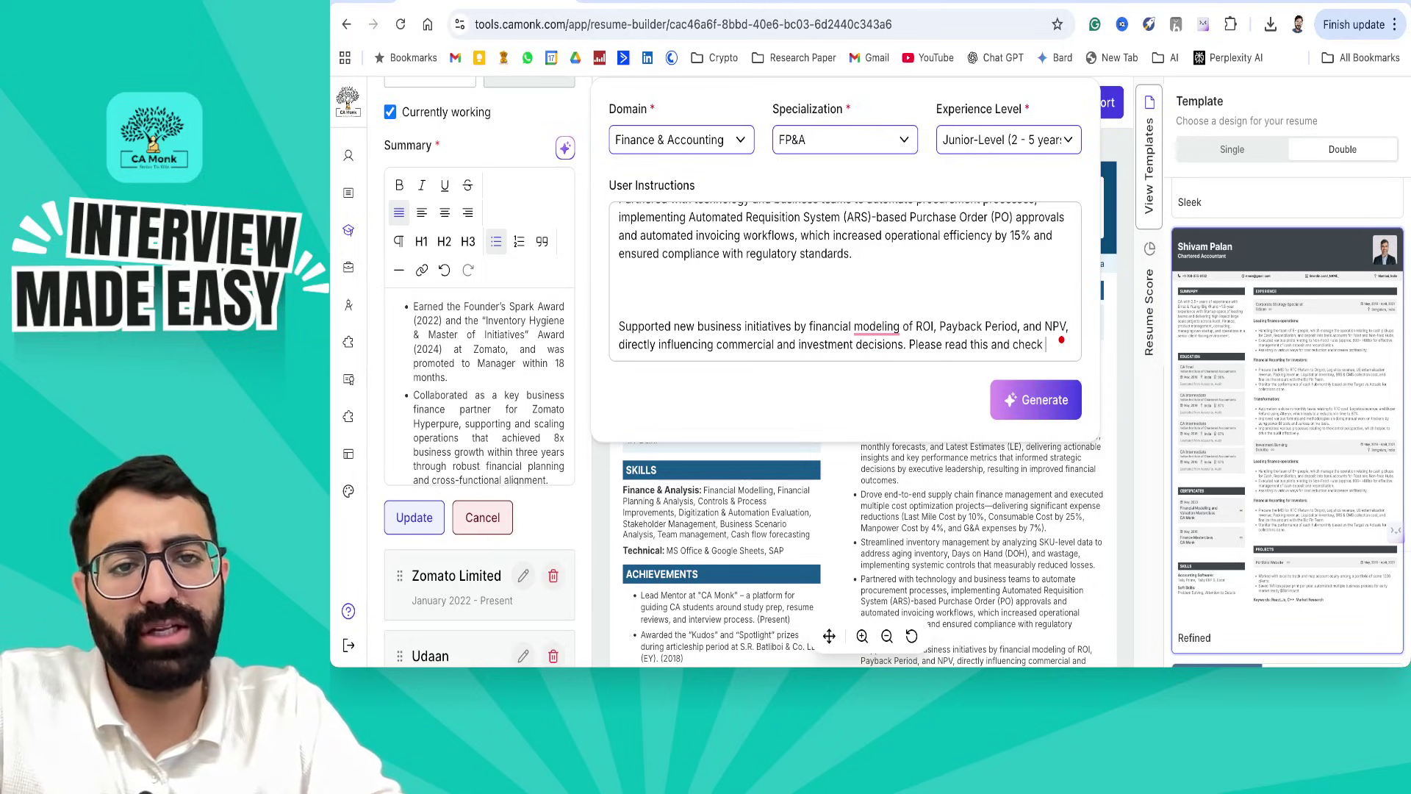
text(Please read this and check the grammar.)
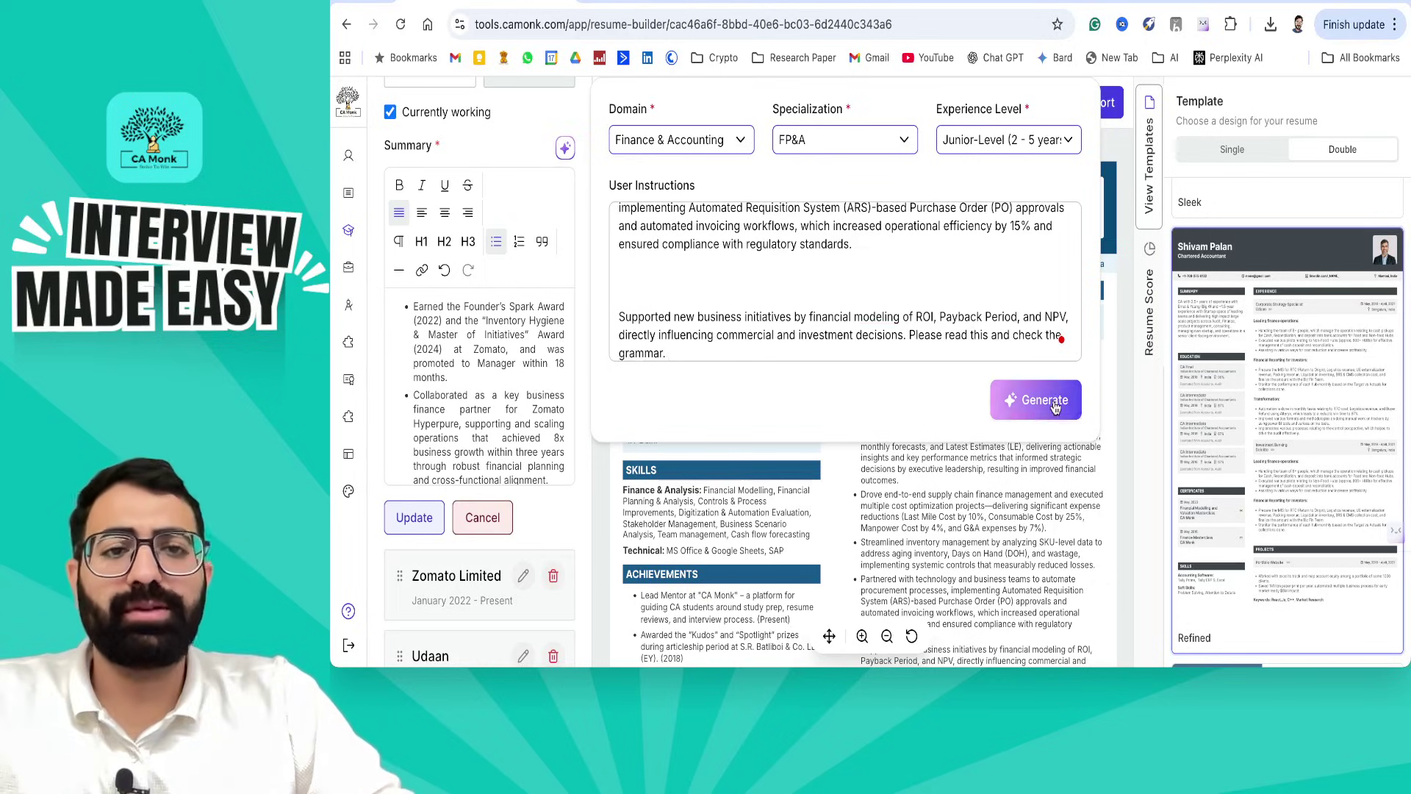
click(1052, 402)
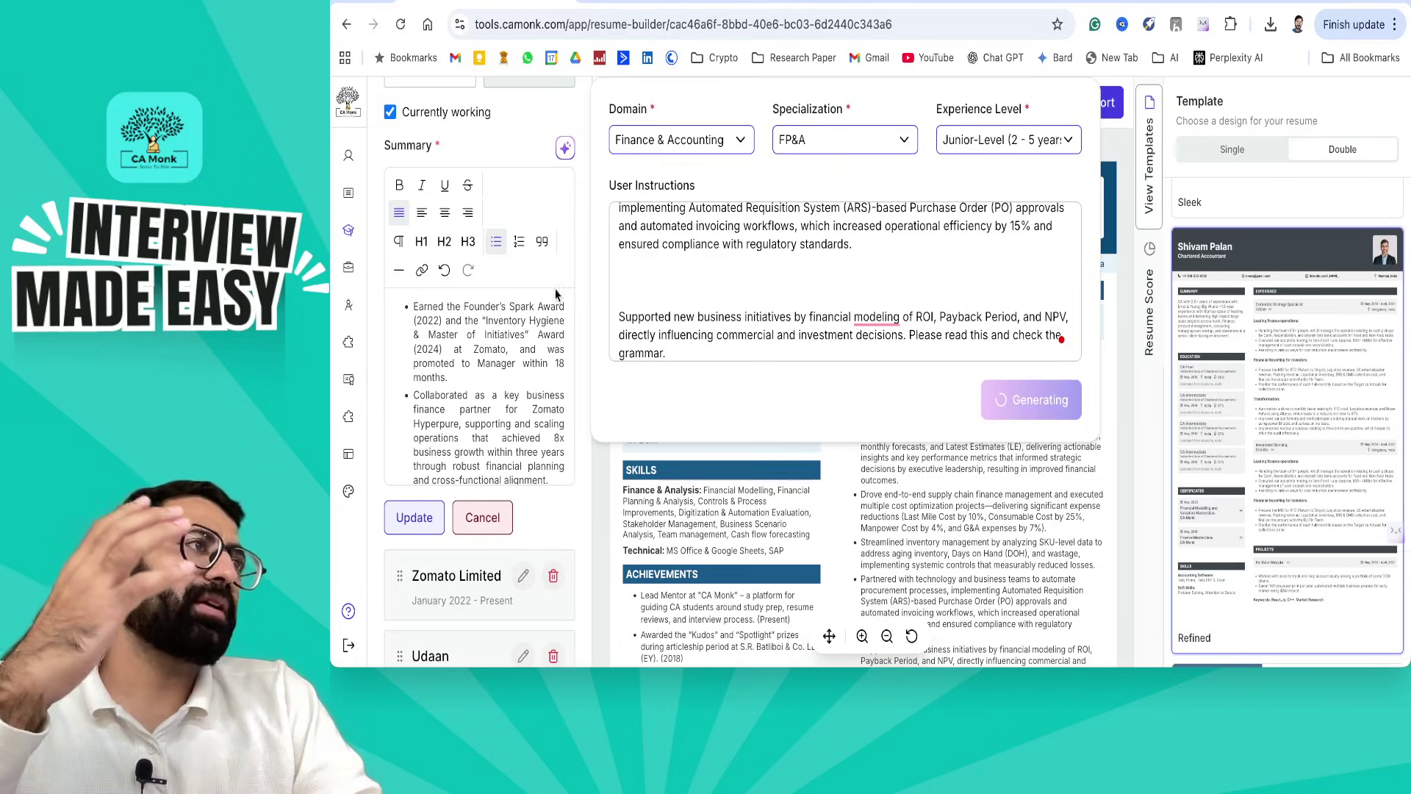
Step: Let the AI rewrite finish, close the panel, and select the new Zomato summary text
scroll(471, 328, up, 2)
scroll(471, 328, down, 3)
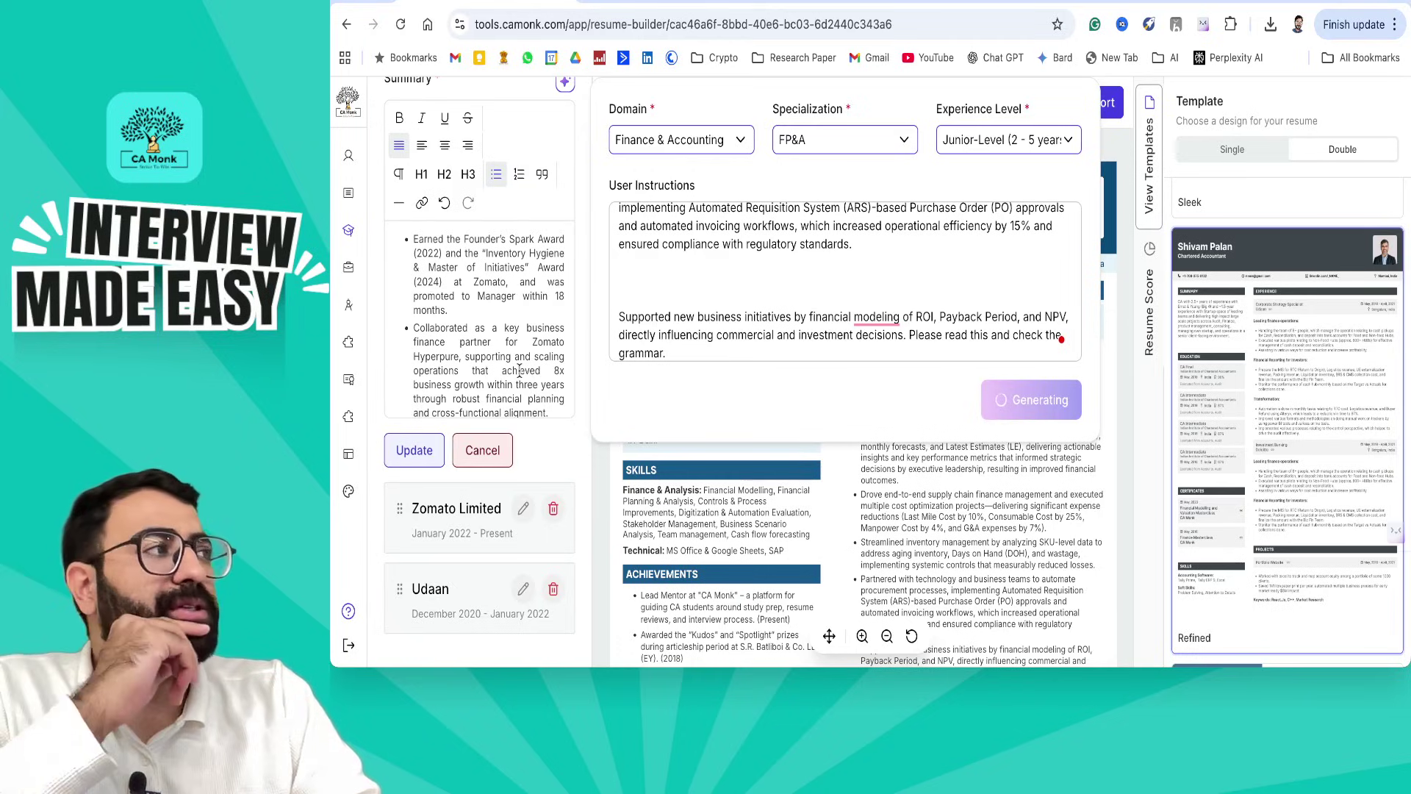
scroll(520, 369, down, 10)
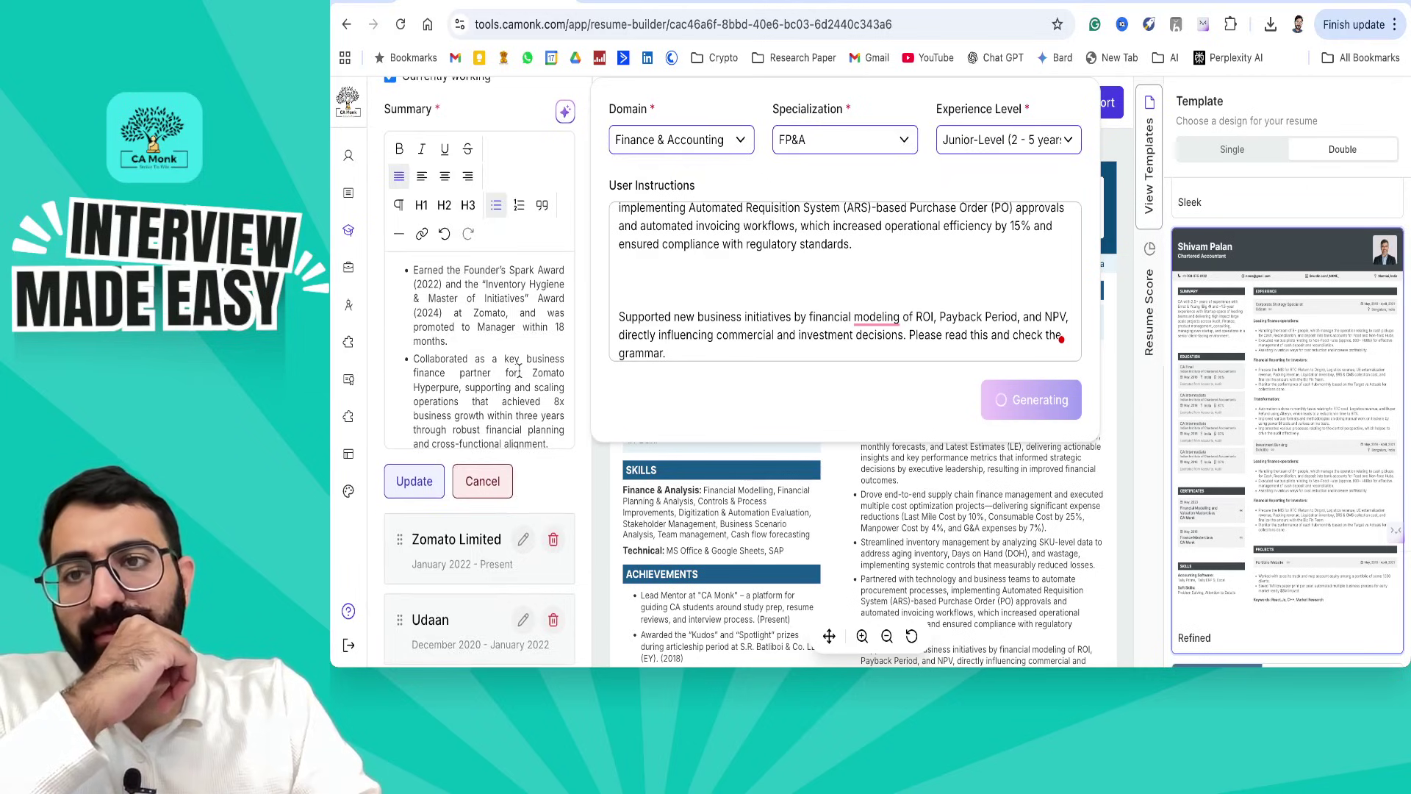
scroll(520, 370, up, 10)
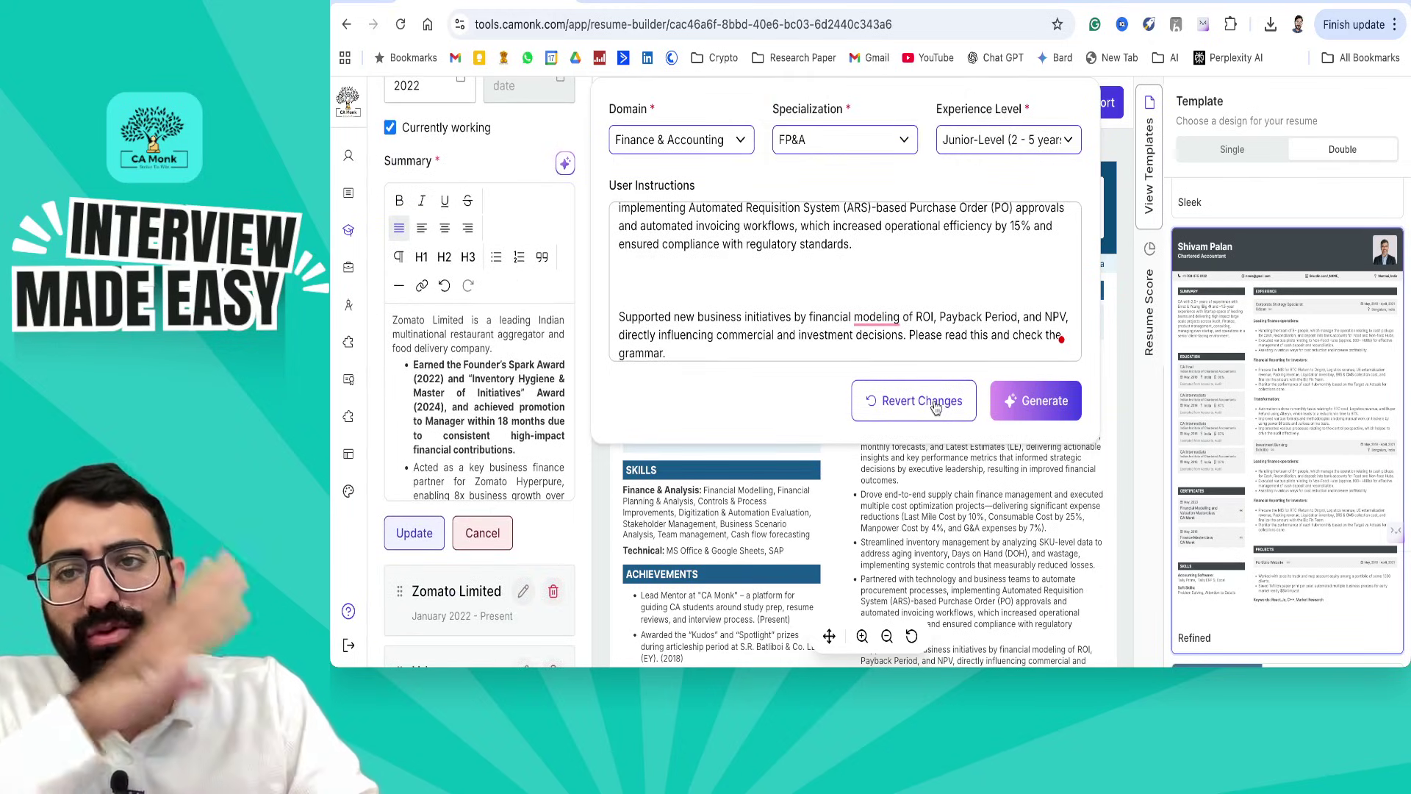
scroll(499, 391, down, 10)
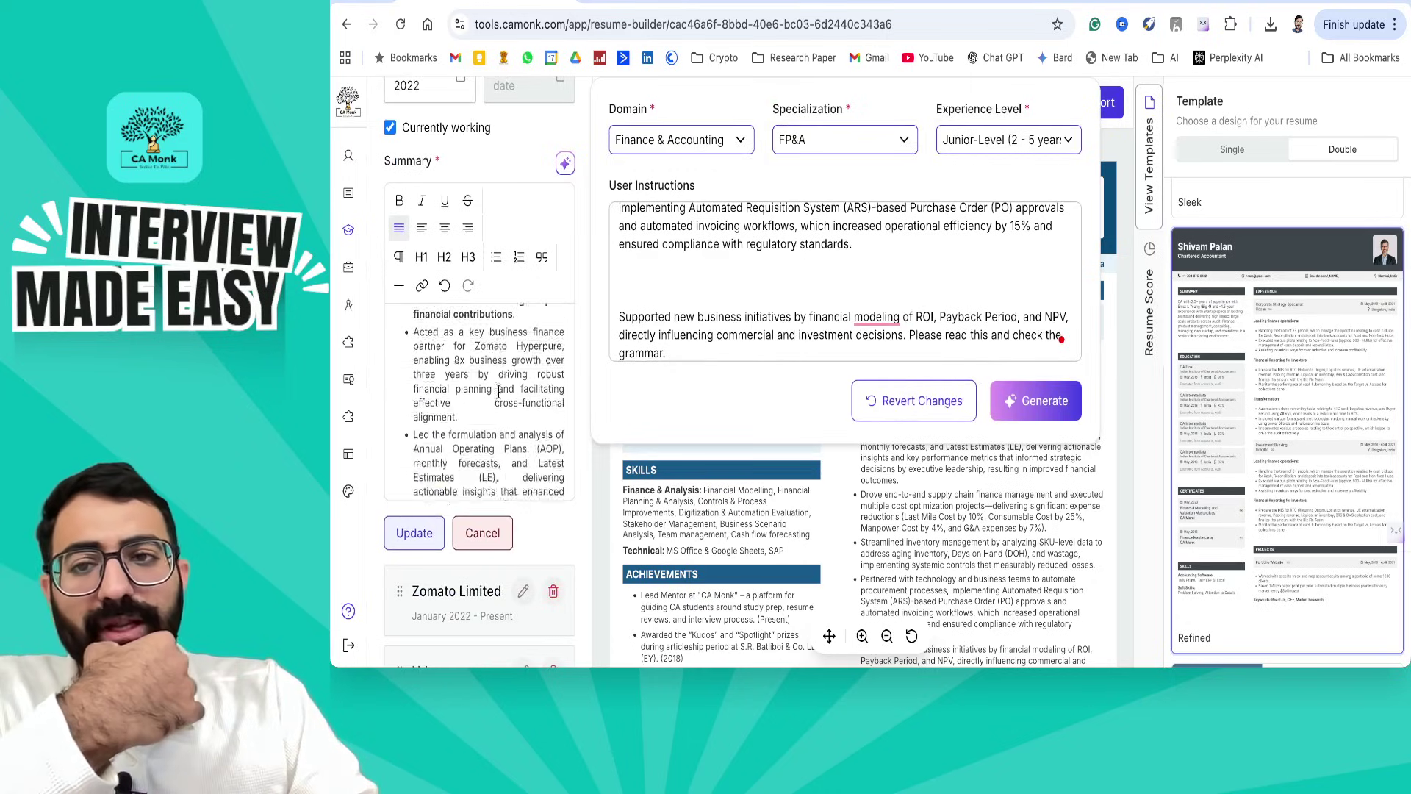
scroll(498, 391, up, 10)
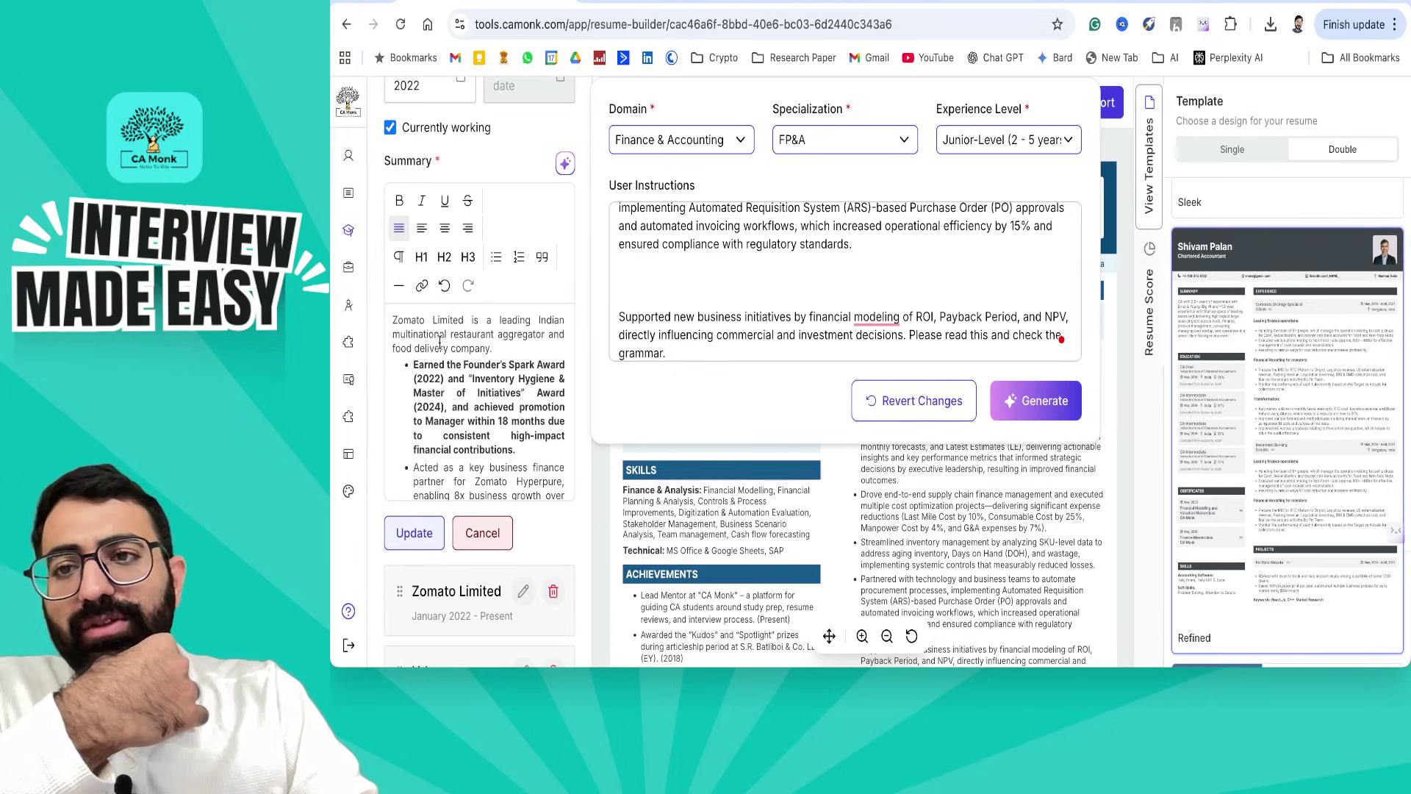
click(400, 319)
drag(393, 320, 446, 335)
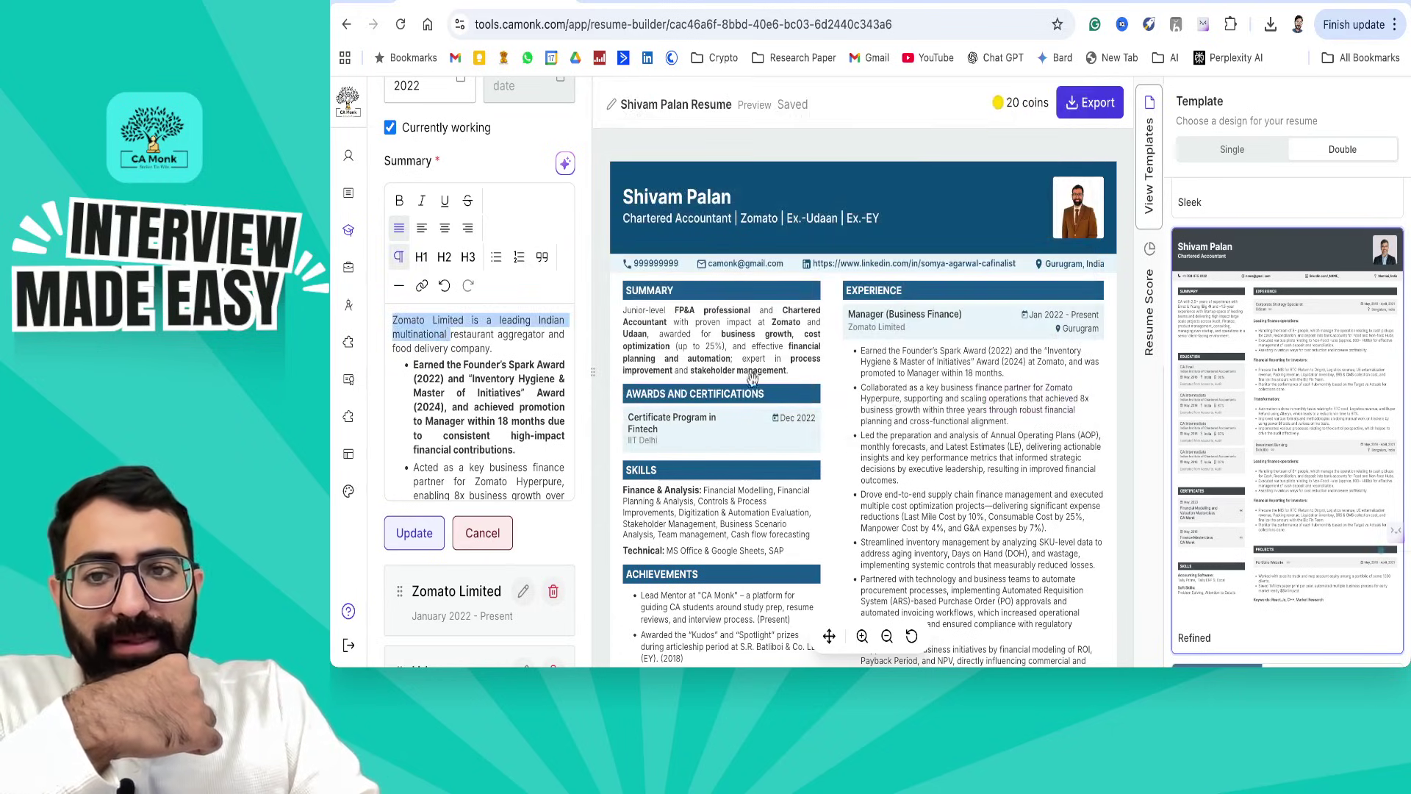
drag(518, 450, 397, 365)
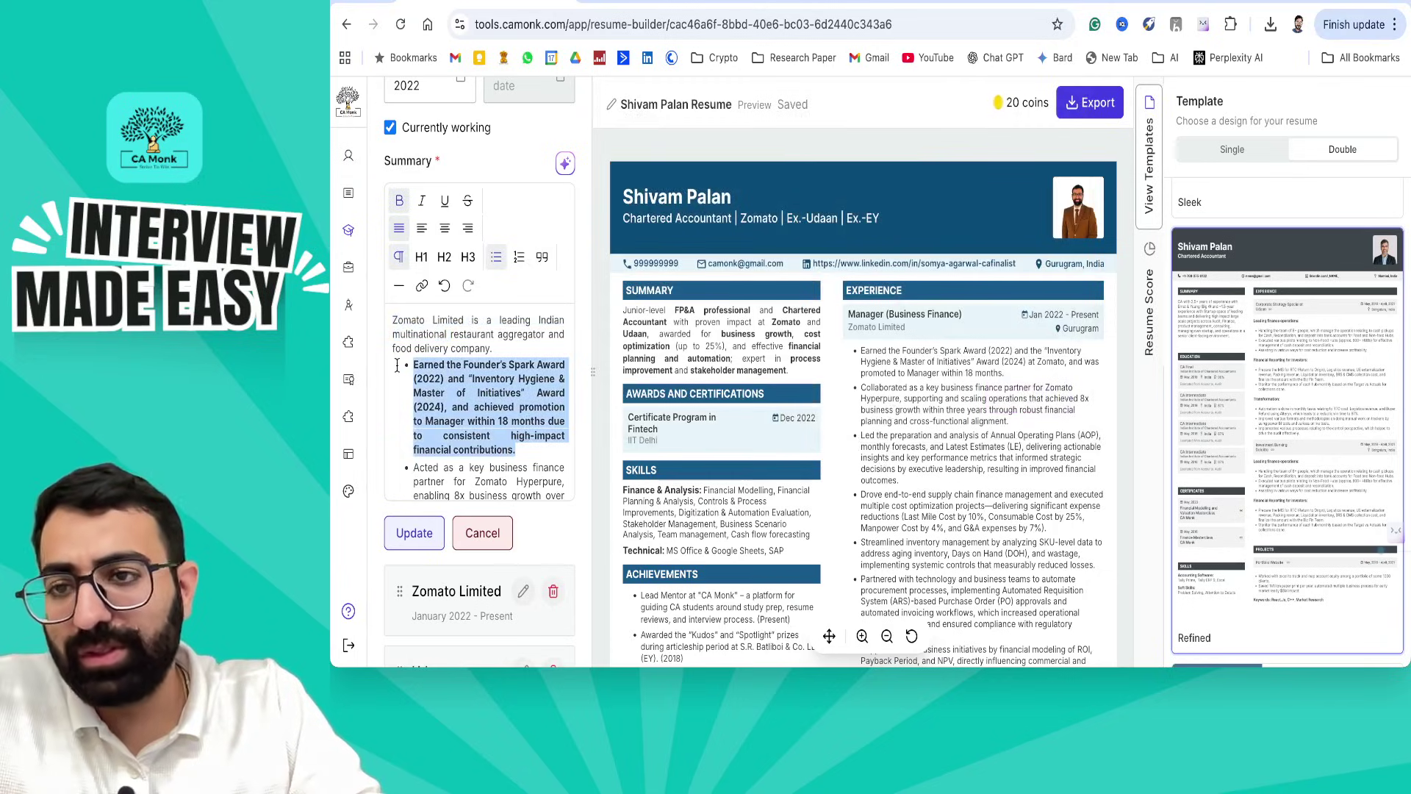
Step: Justify and italicise the whole Zomato Limited summary
key(ctrl+a)
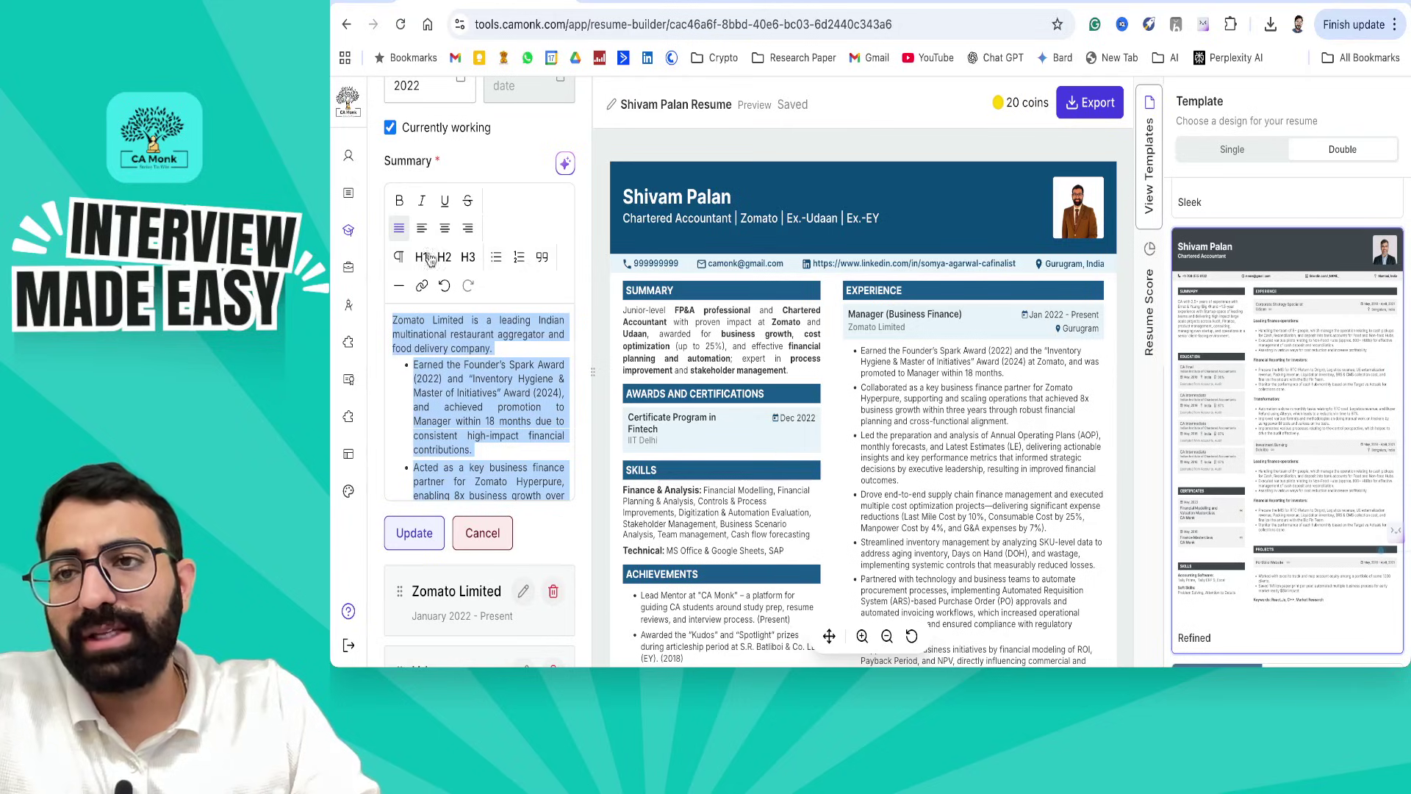
click(399, 229)
scroll(480, 396, up, 5)
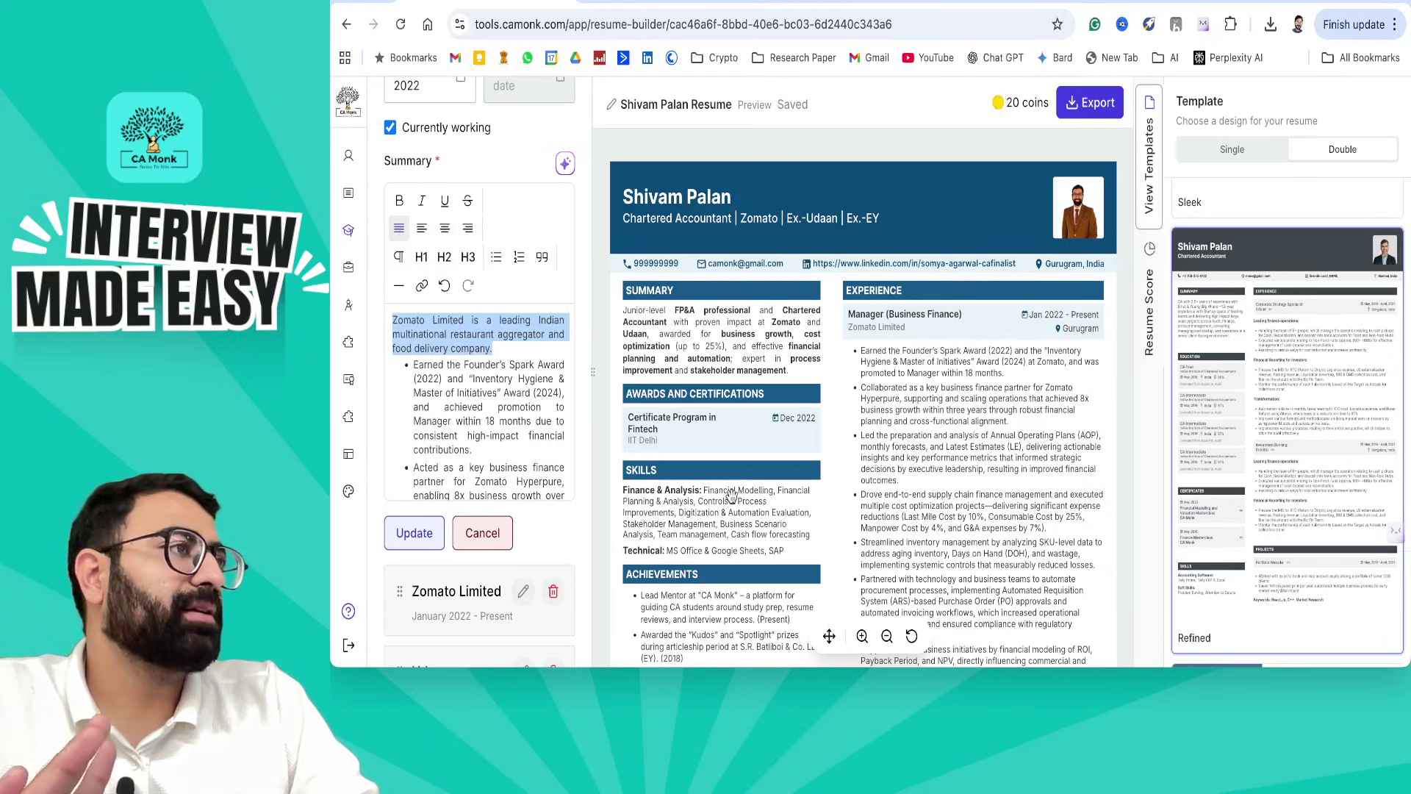
key(ctrl+i)
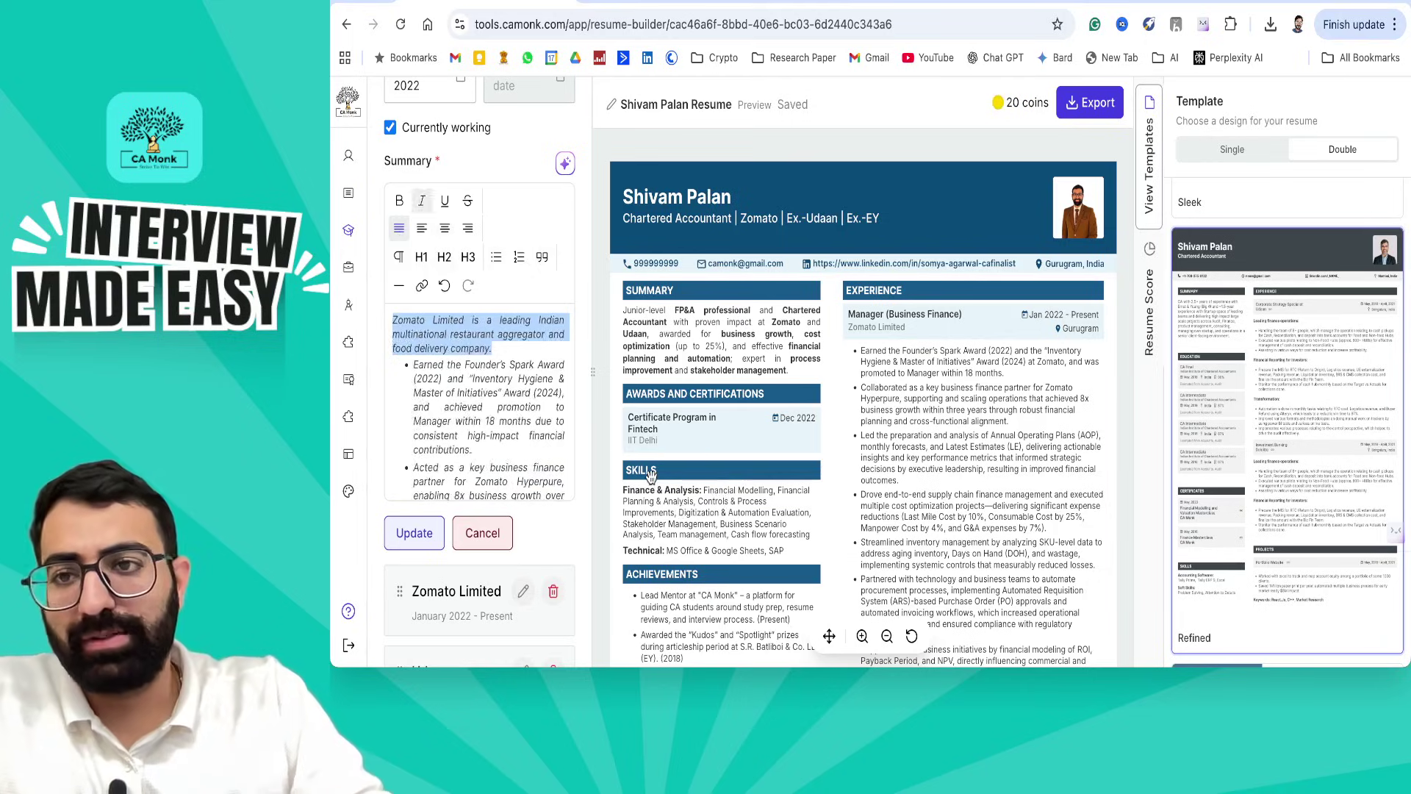
click(480, 453)
Step: Save the Zomato Limited entry and reopen it for editing
drag(481, 452, 413, 364)
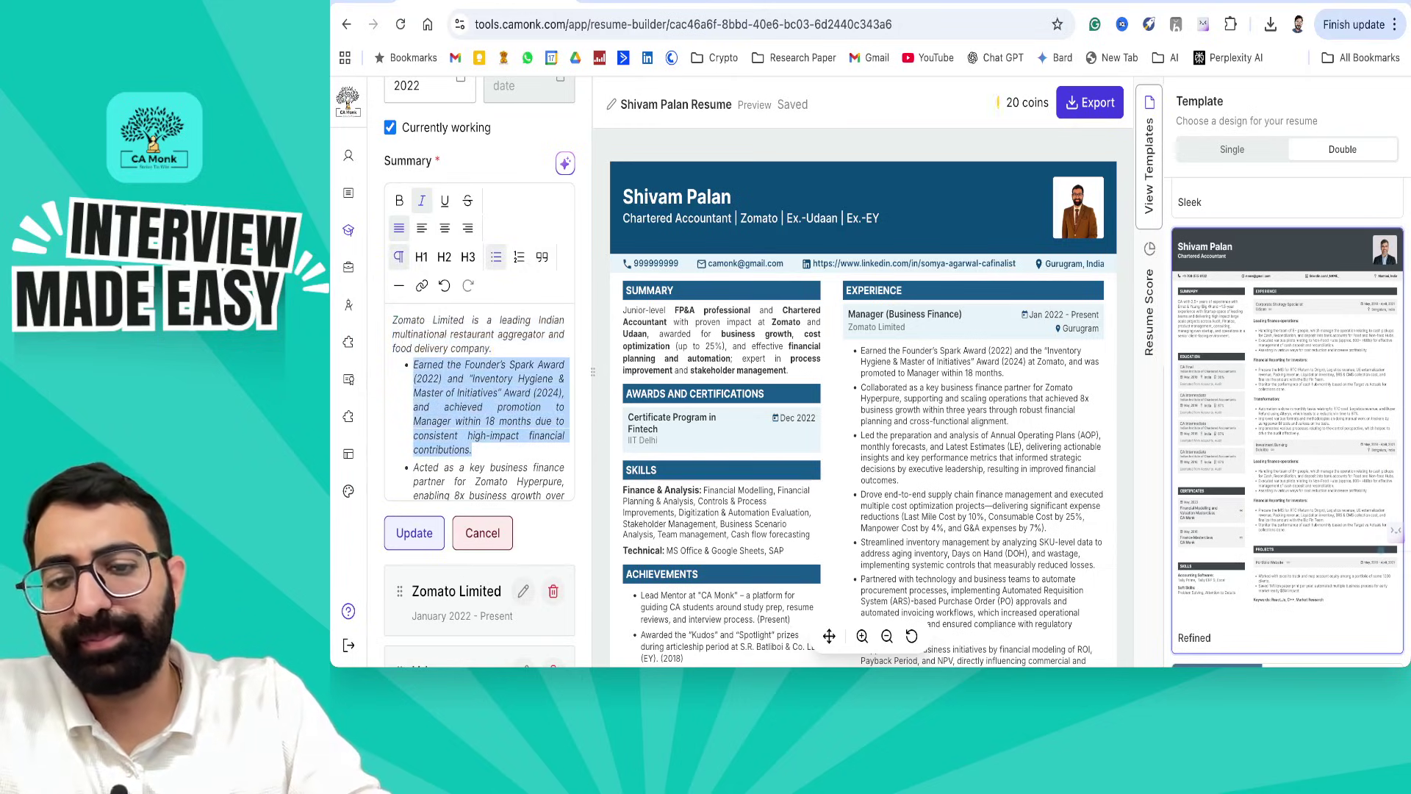
click(419, 535)
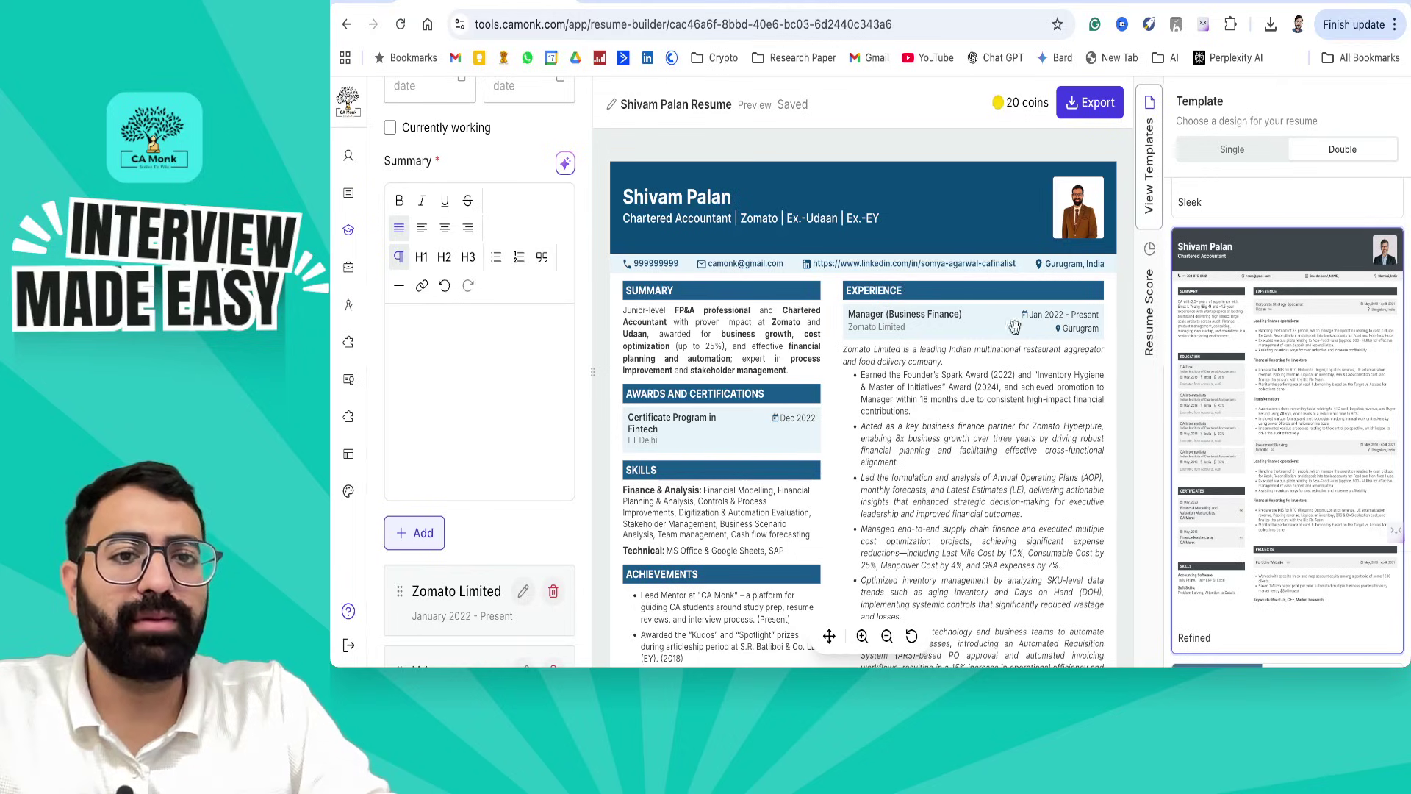
click(526, 587)
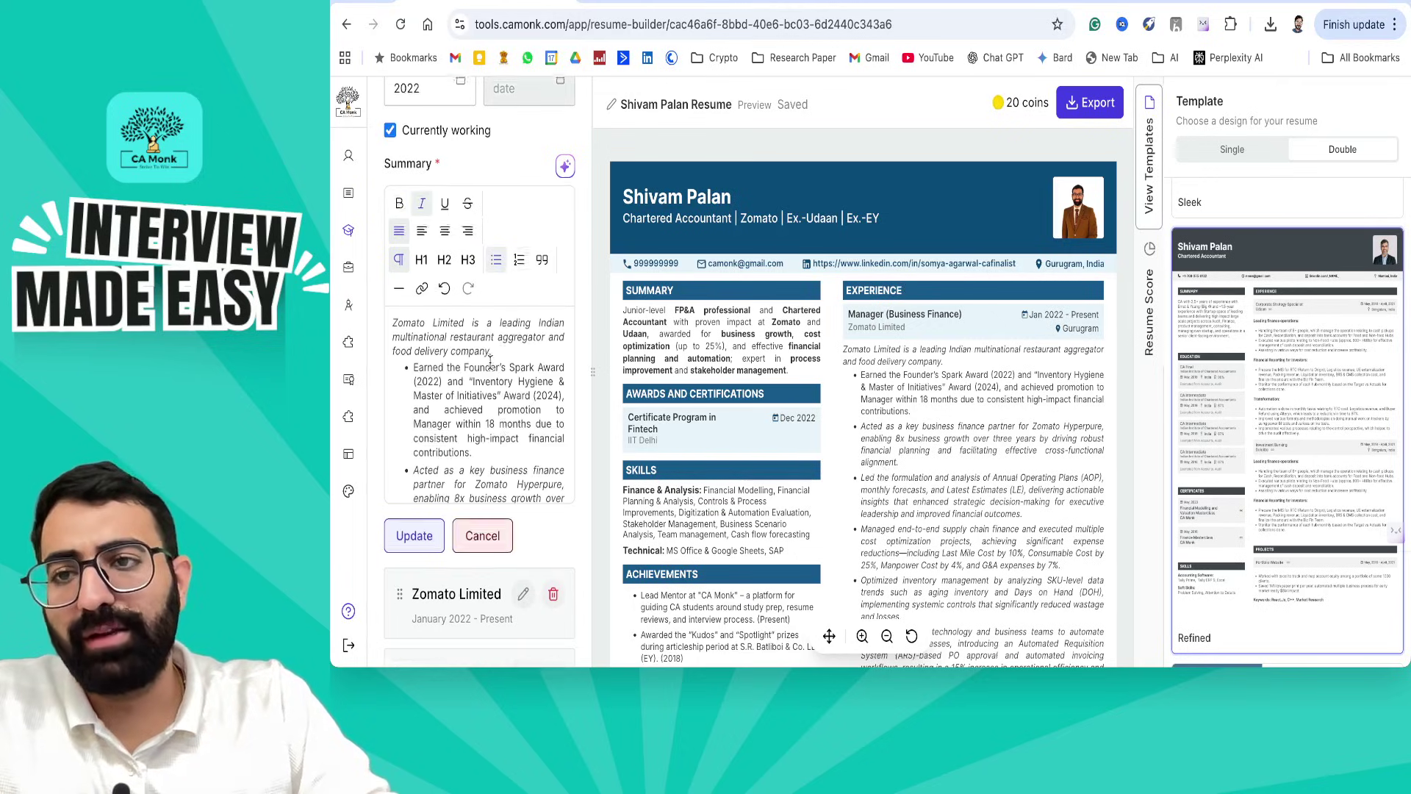
Step: Append '--> Sr. Manager' to the Manager (Business Finance) position title and save it
click(548, 362)
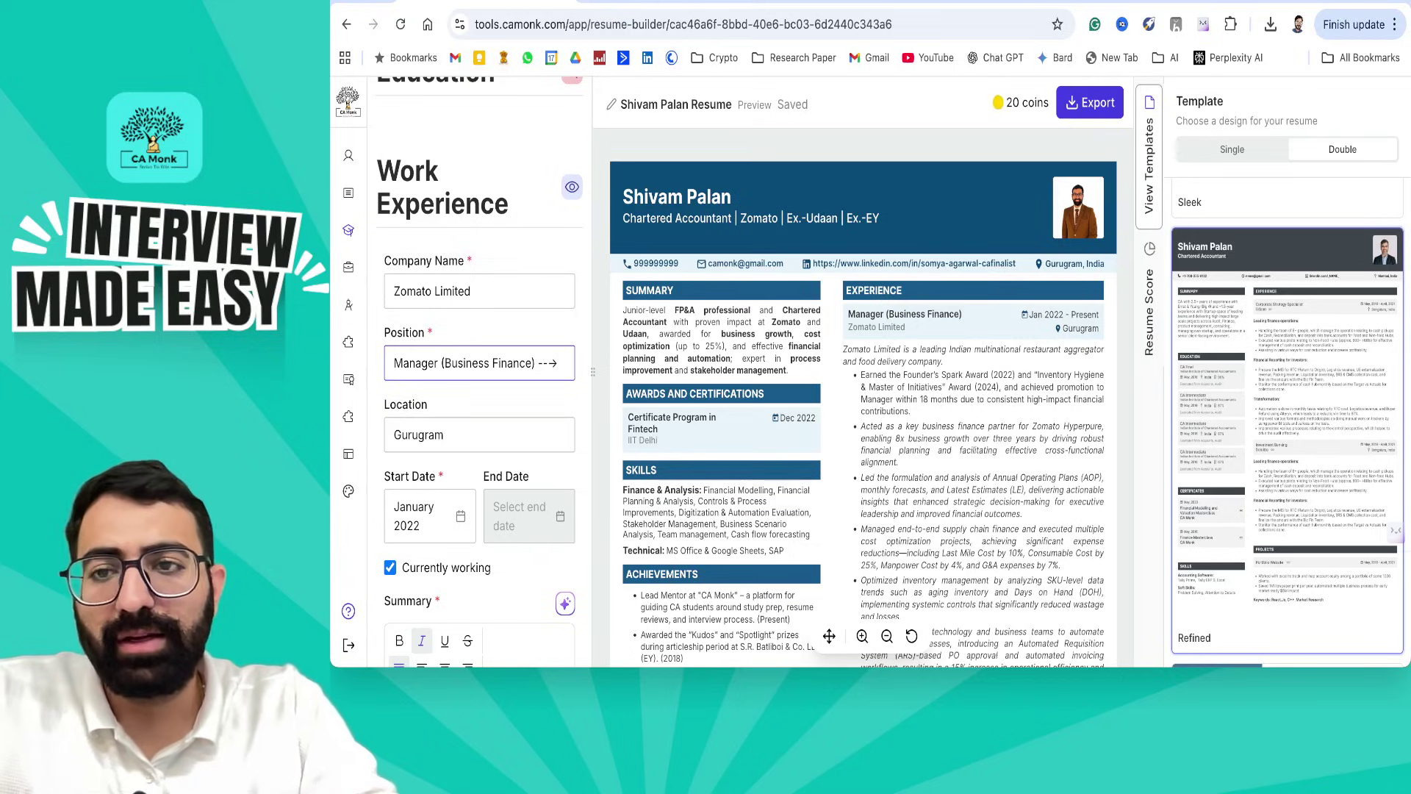
text(--> Sr. Manager)
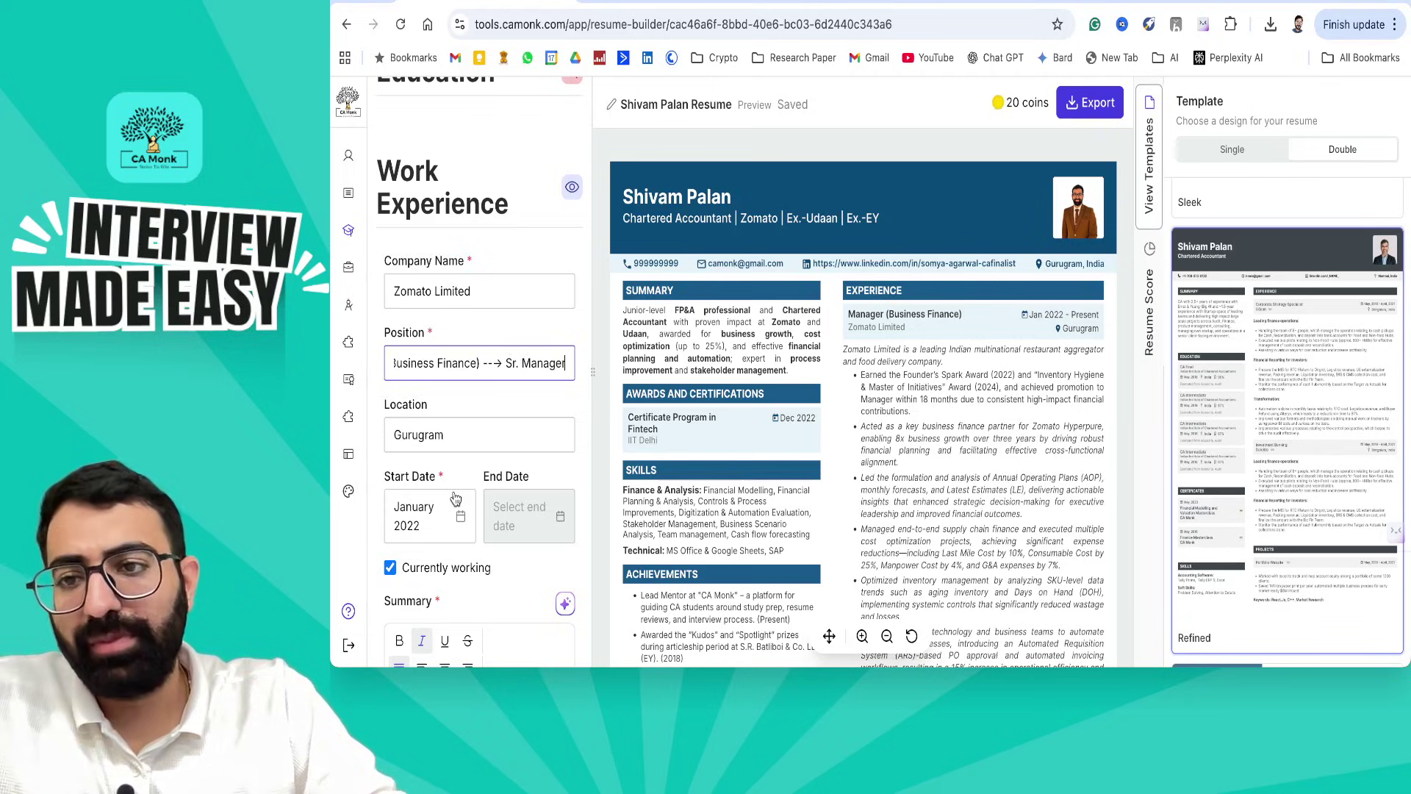
scroll(455, 499, down, 10)
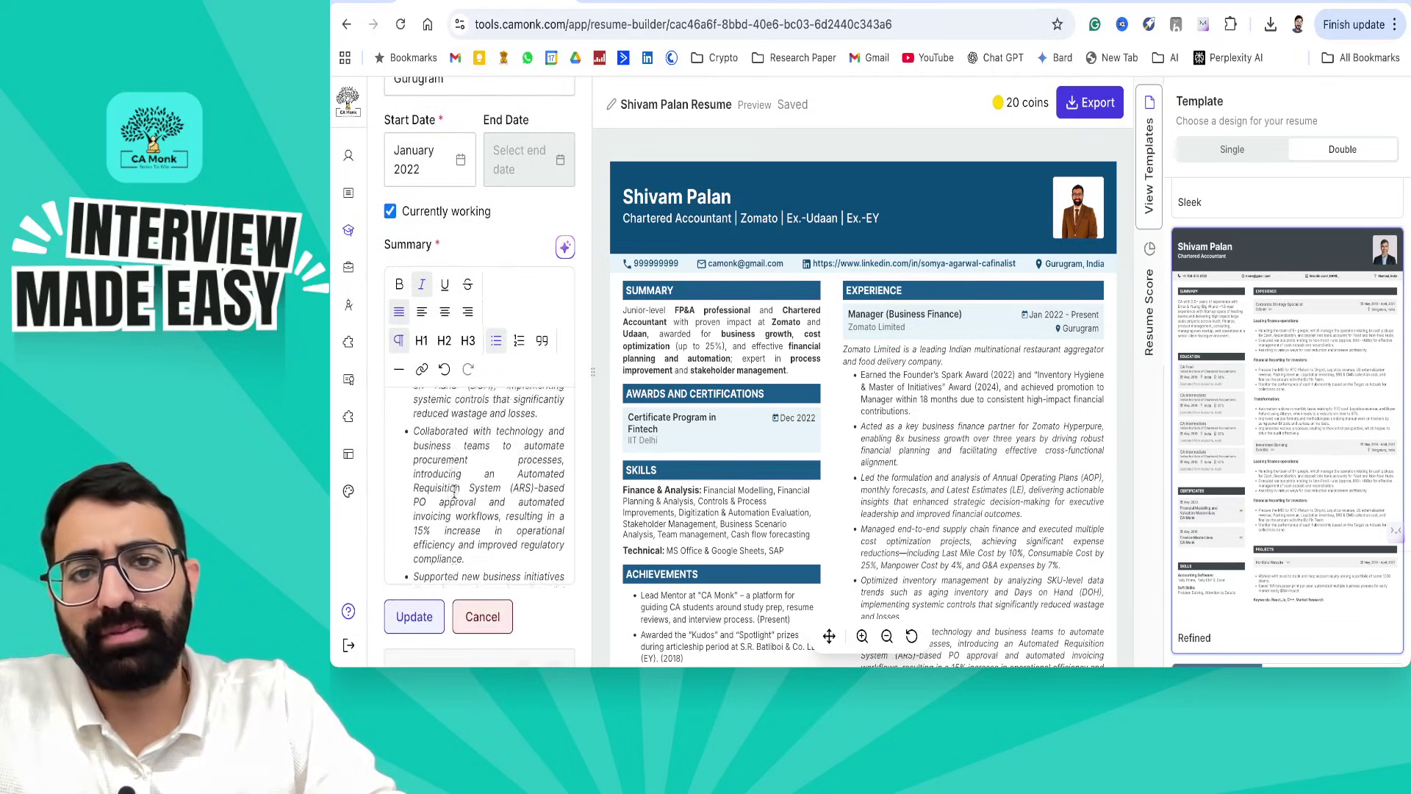
scroll(454, 488, down, 2)
click(414, 616)
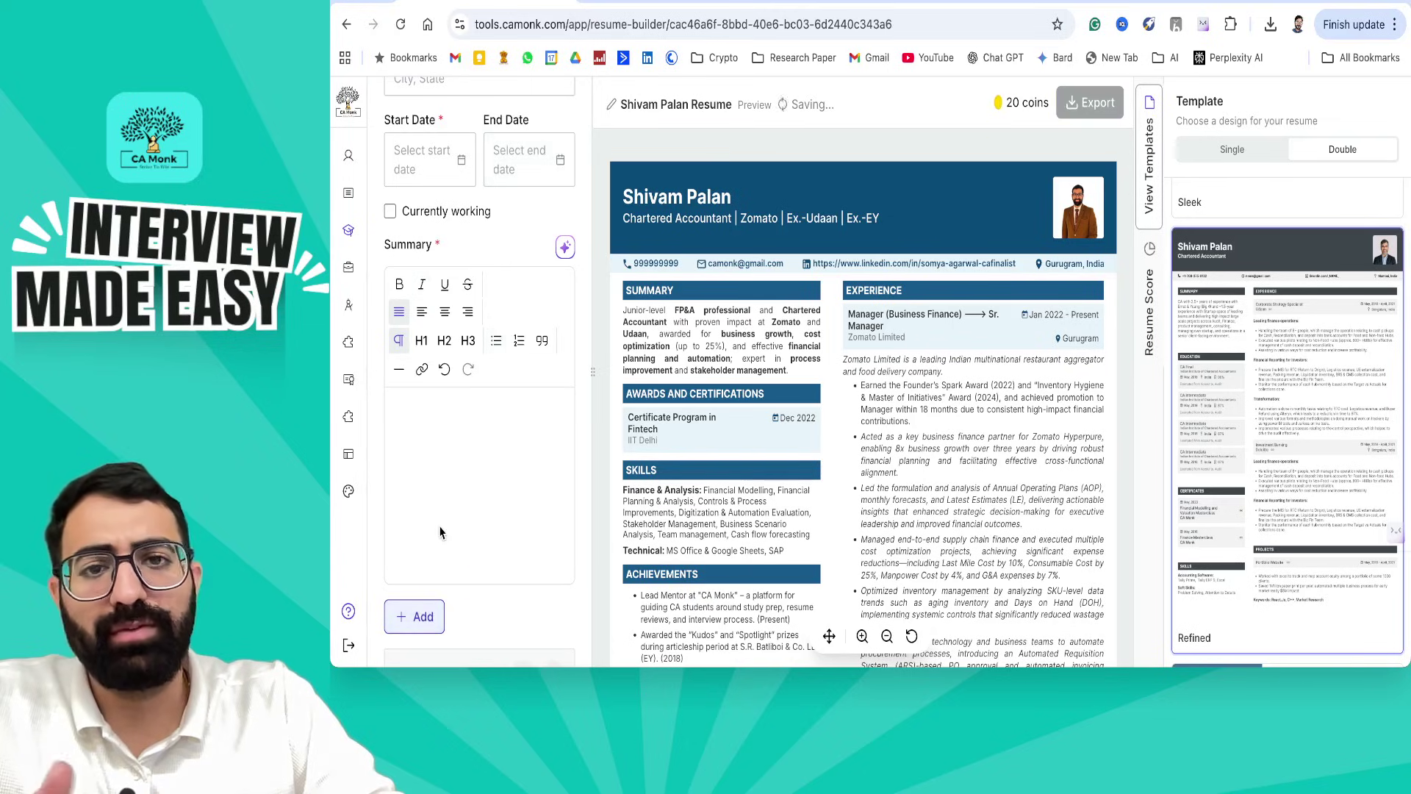
scroll(440, 532, up, 10)
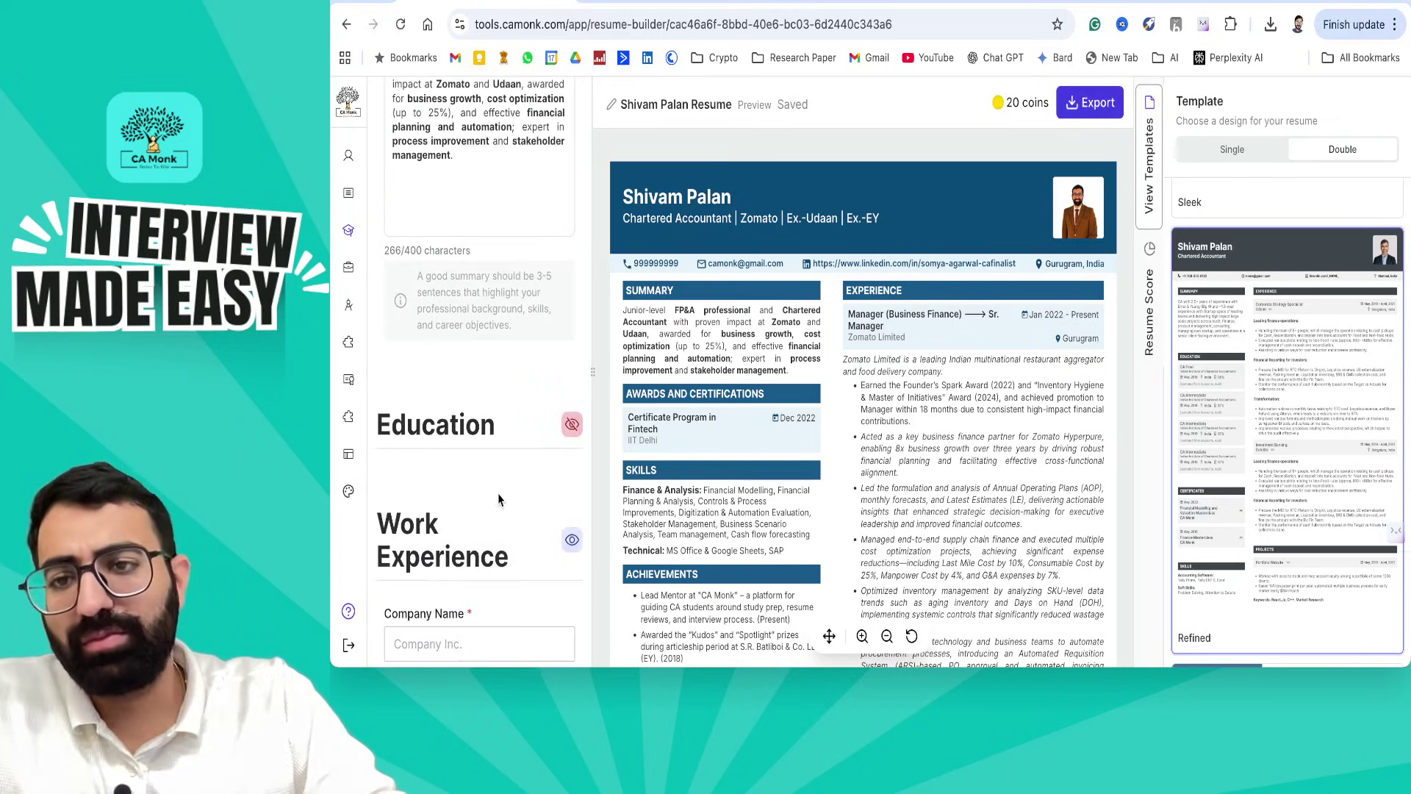
scroll(498, 500, down, 15)
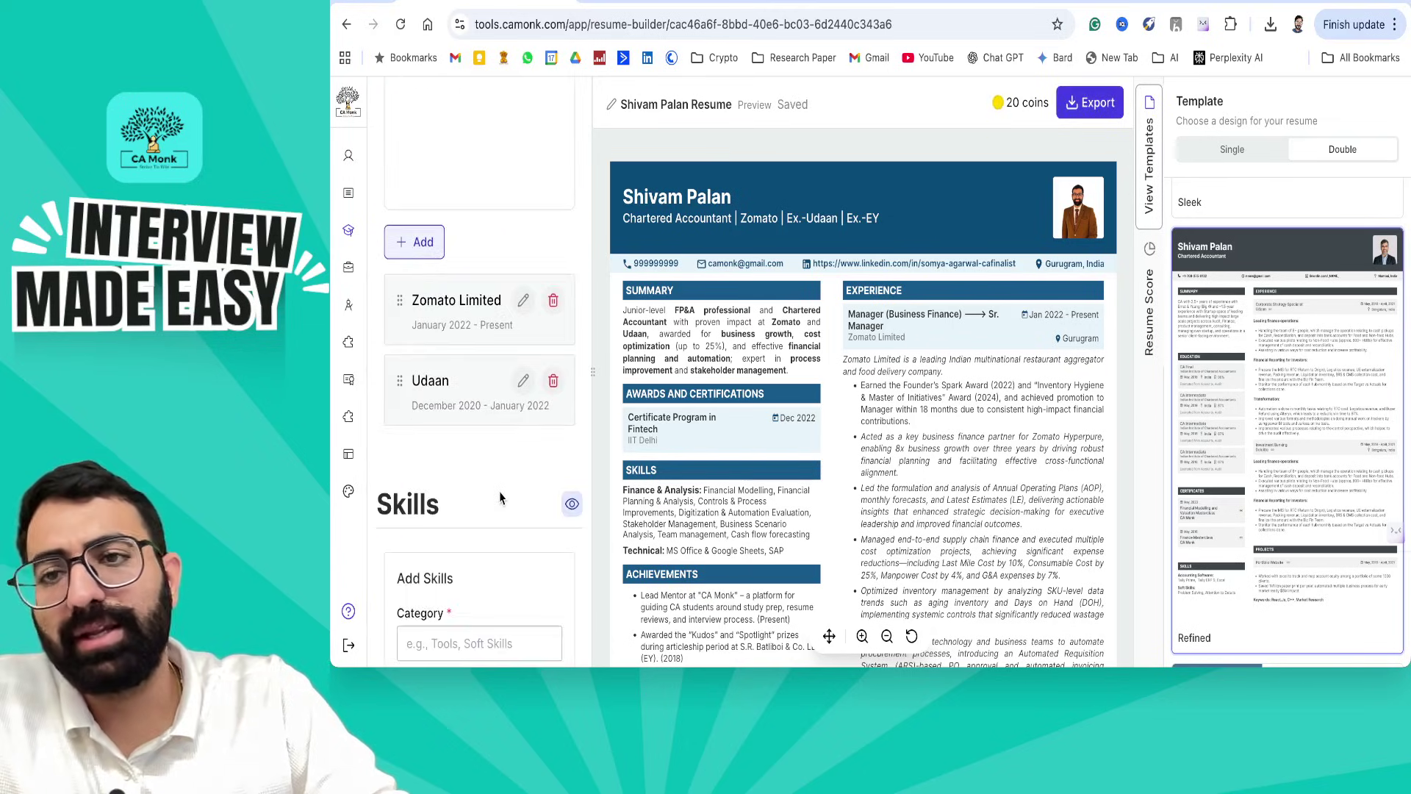
scroll(1321, 380, down, 5)
Step: Try the Professional and Vantage templates, then apply Prime and review its two-column layout
click(1297, 393)
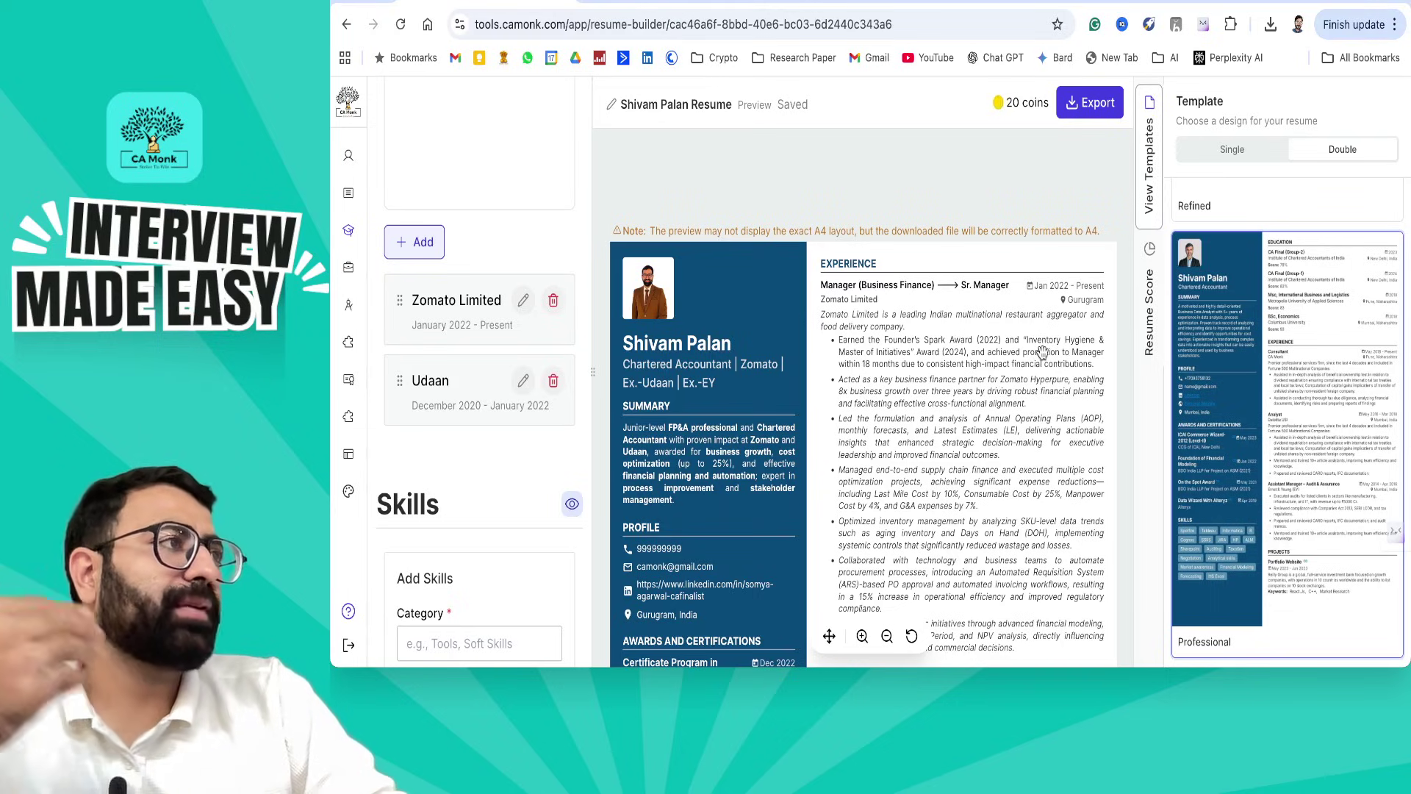
scroll(1188, 280, down, 10)
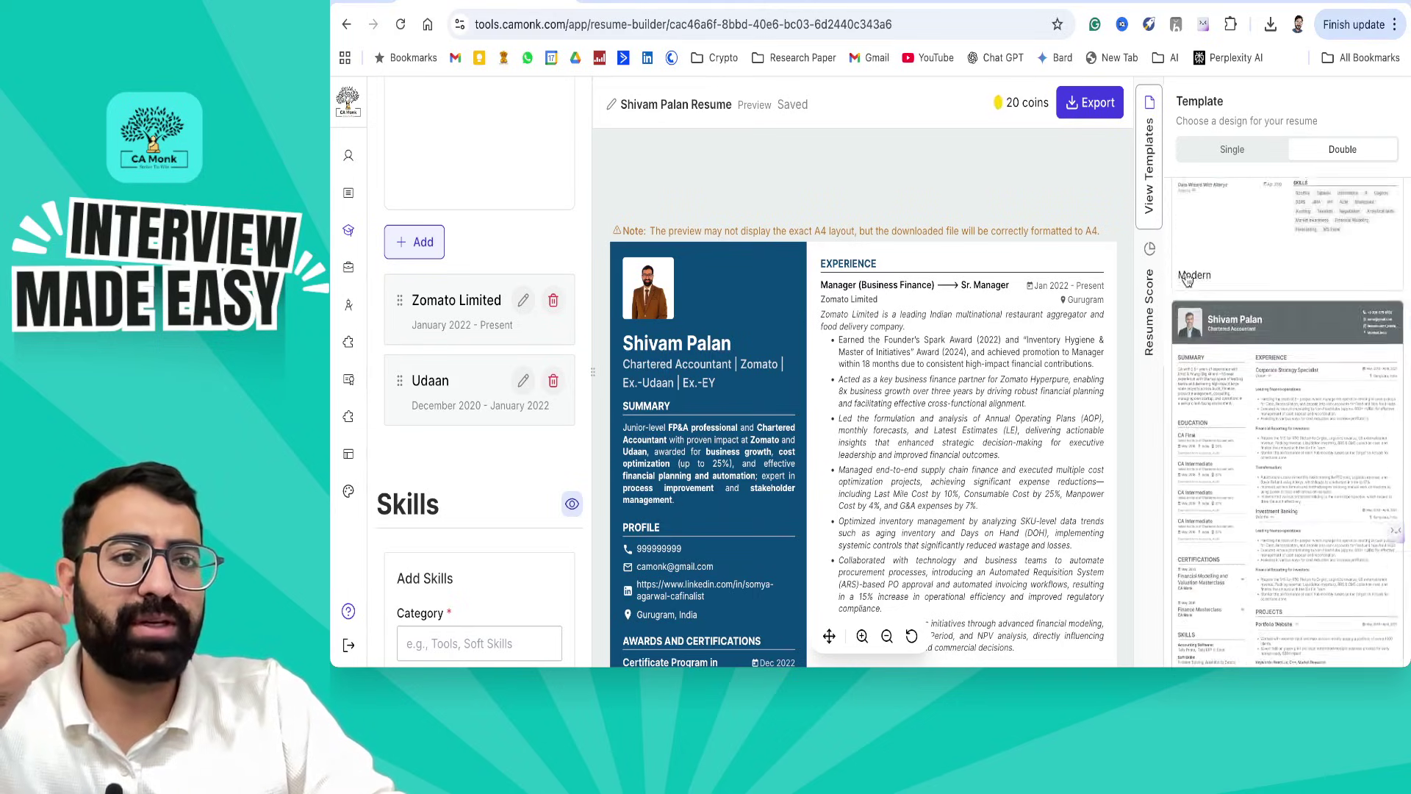
scroll(1188, 280, down, 2)
click(1246, 337)
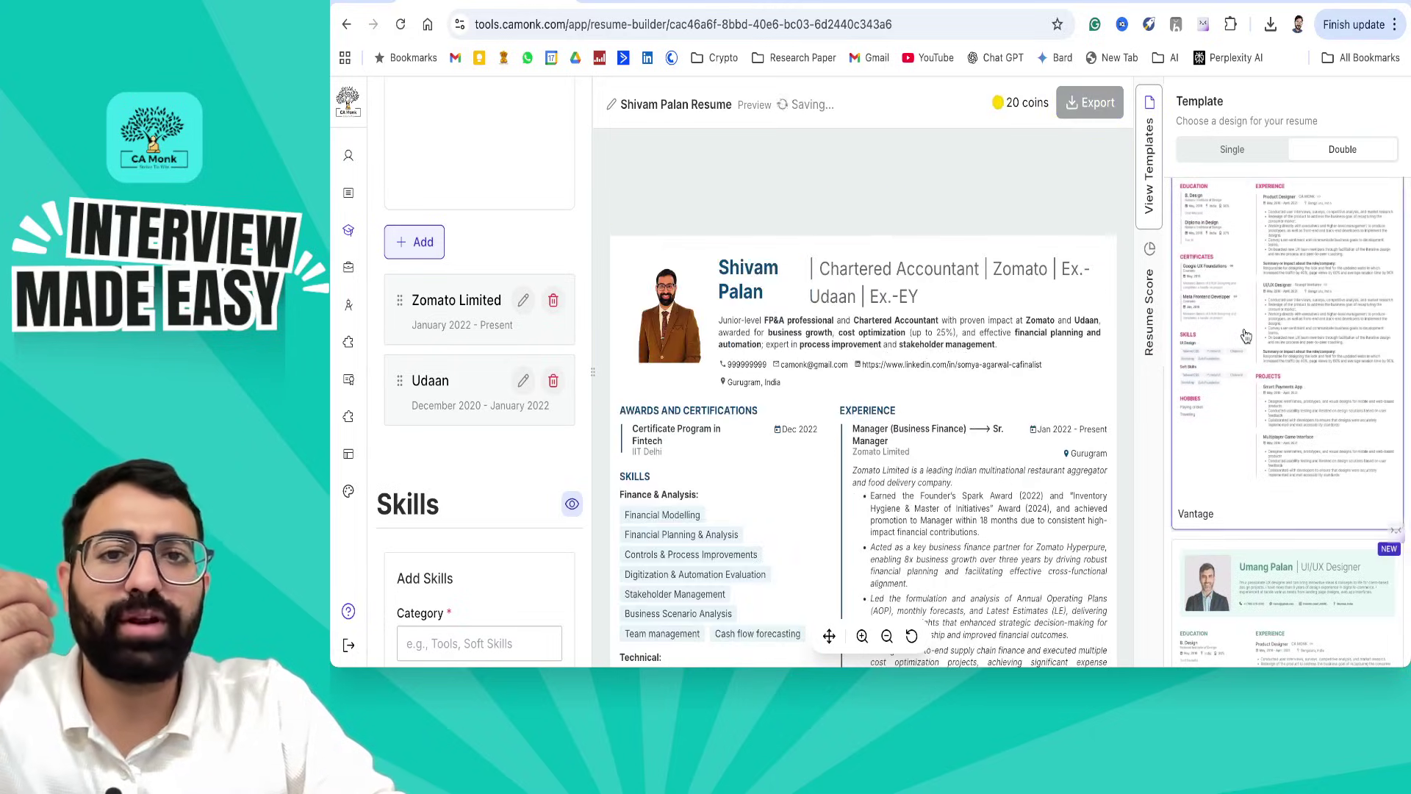
scroll(1246, 337, up, 5)
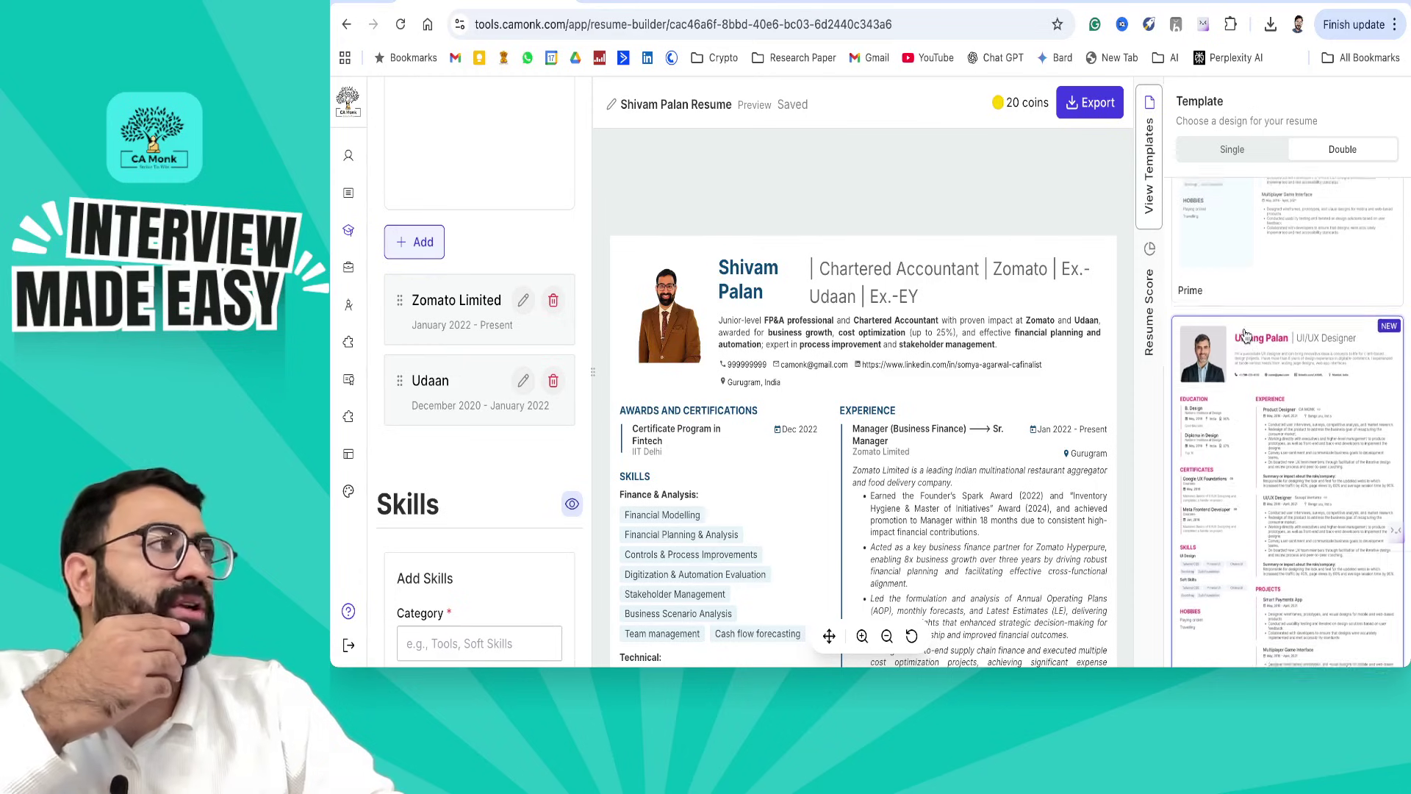
click(1246, 338)
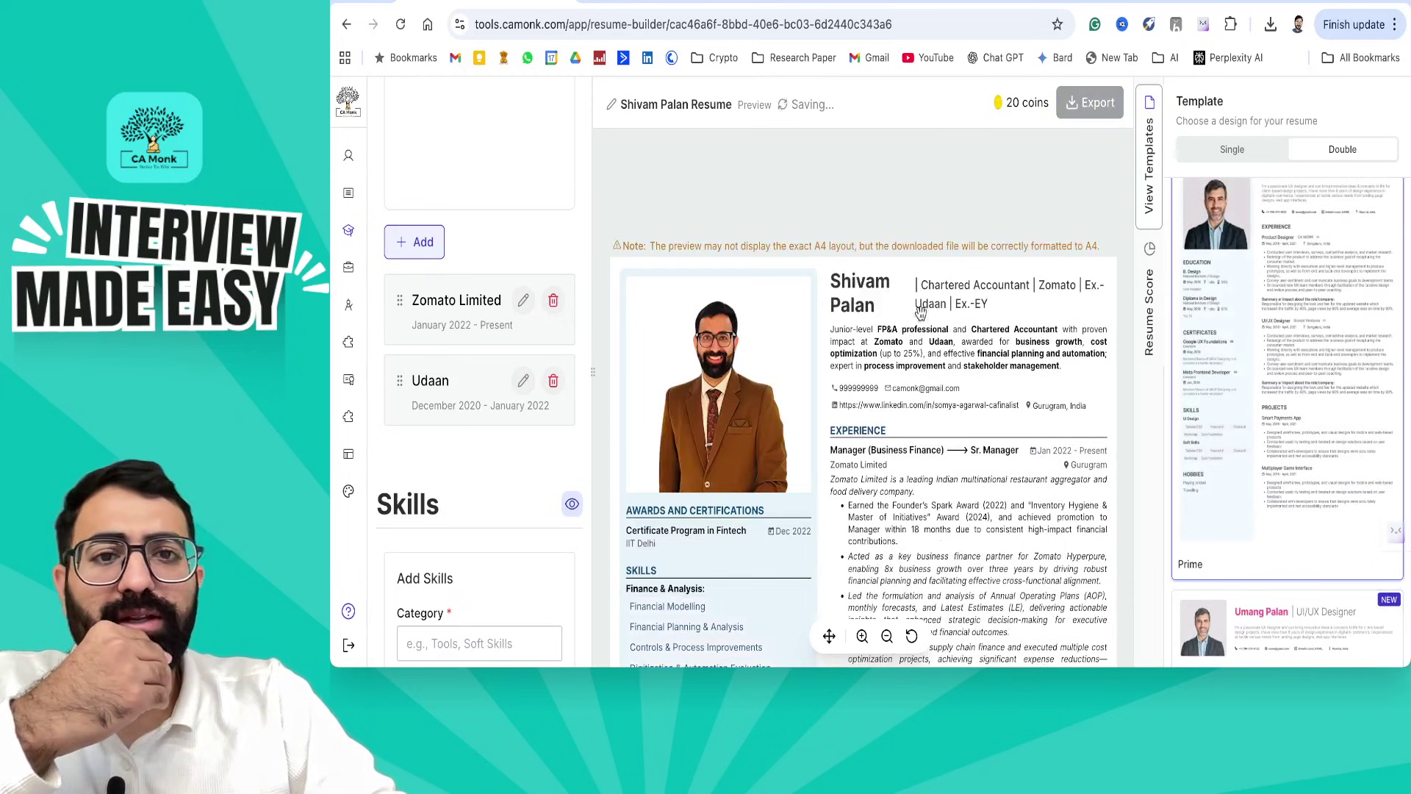
scroll(938, 316, down, 1)
scroll(939, 316, down, 10)
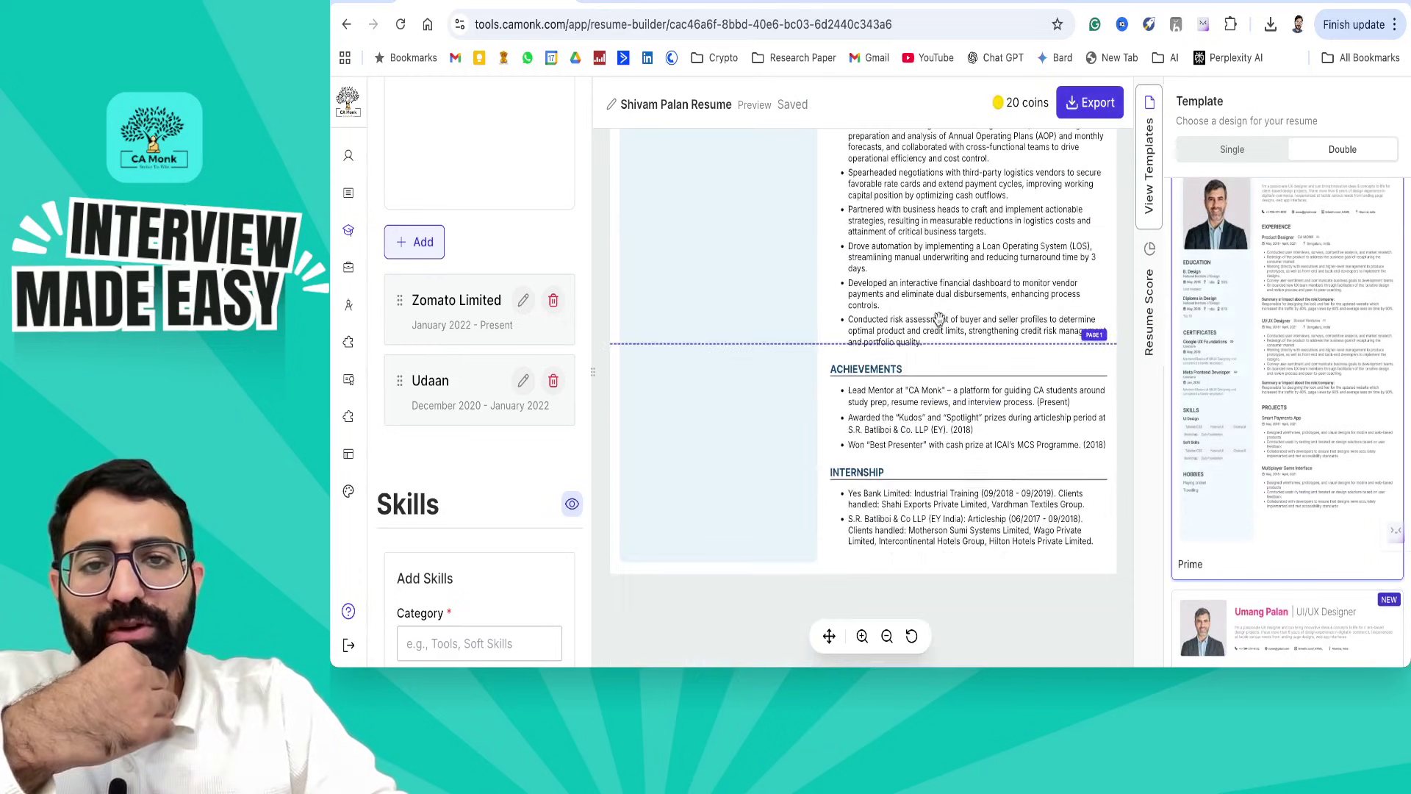
scroll(938, 316, up, 10)
scroll(938, 316, down, 4)
scroll(938, 308, down, 5)
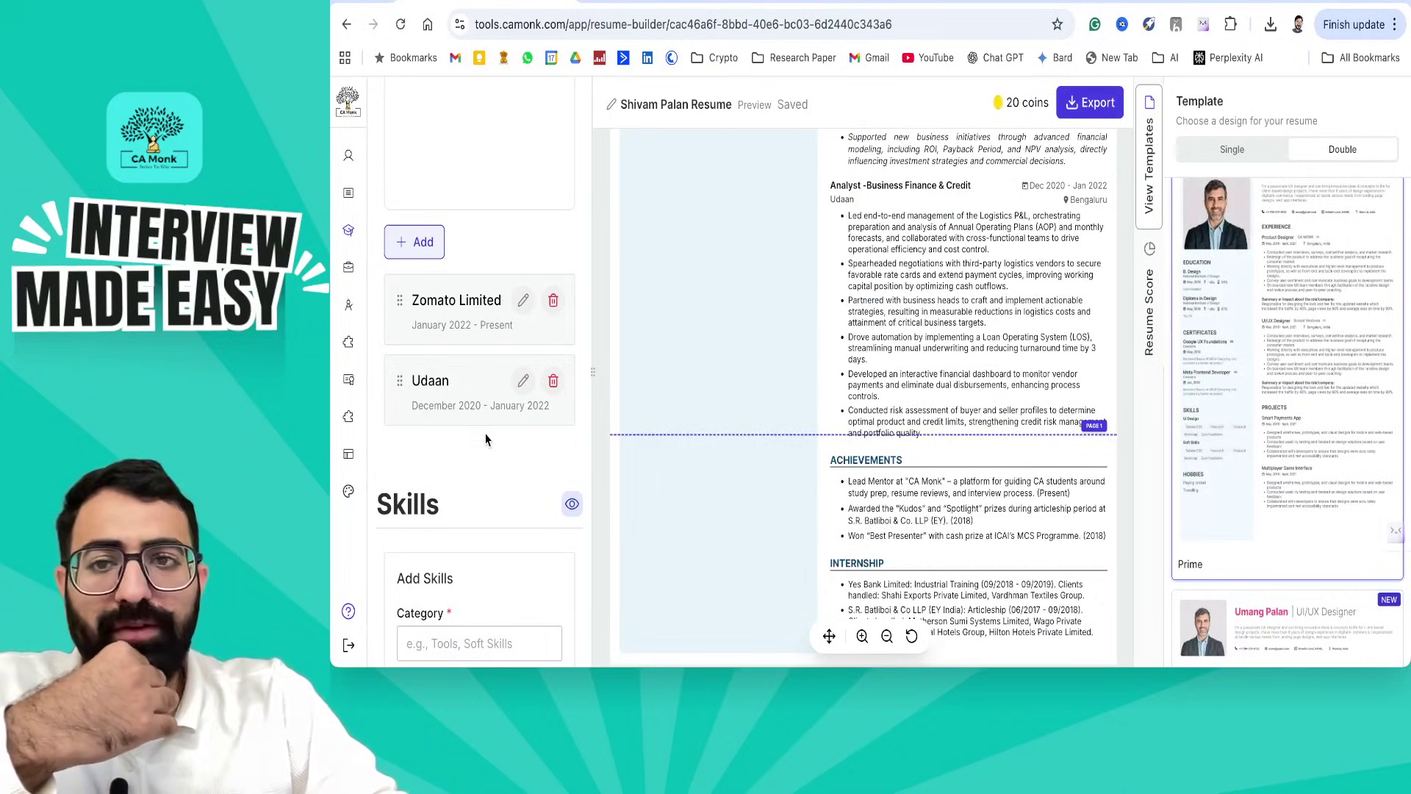
scroll(485, 439, down, 15)
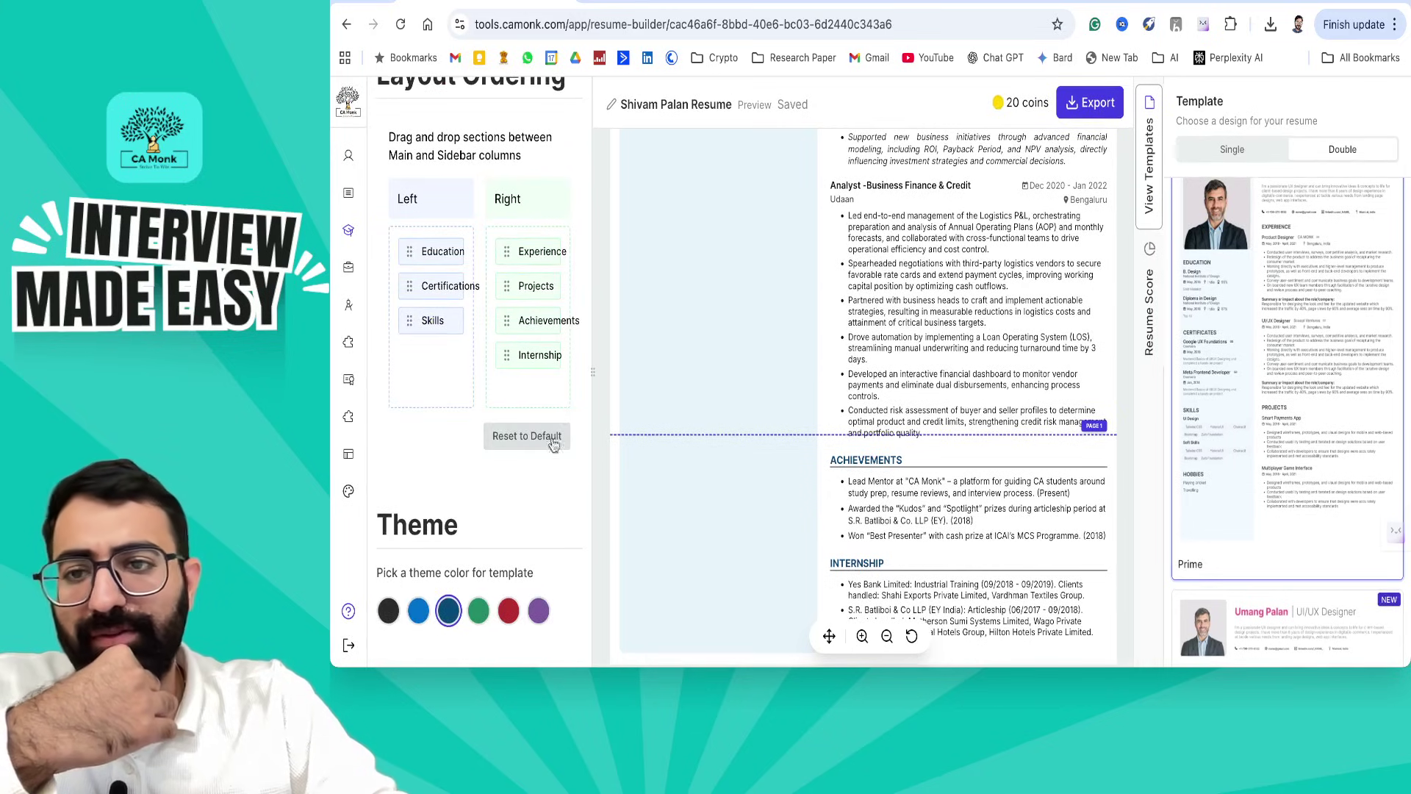
Step: Move Internship into the left column below Certifications
drag(526, 356, 441, 364)
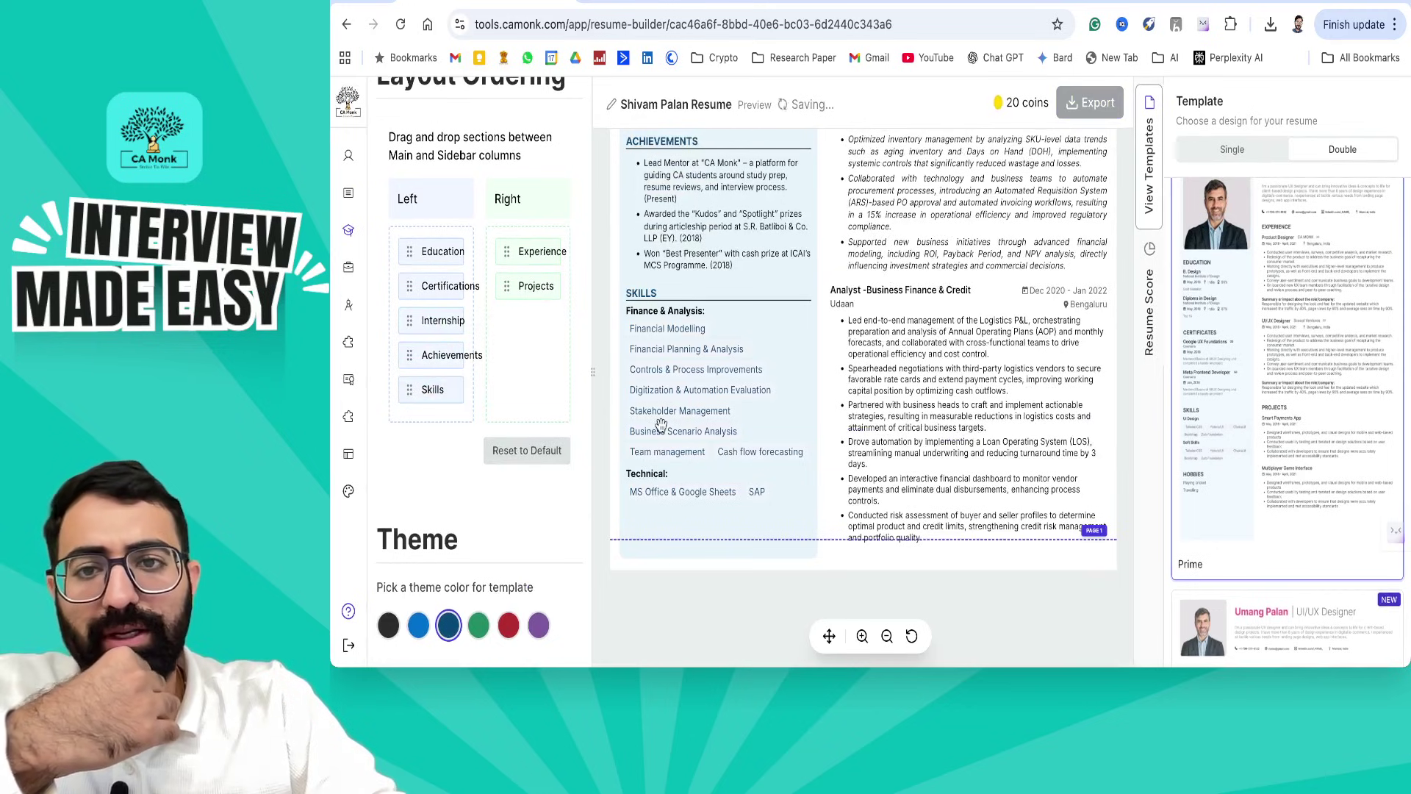
scroll(662, 425, up, 8)
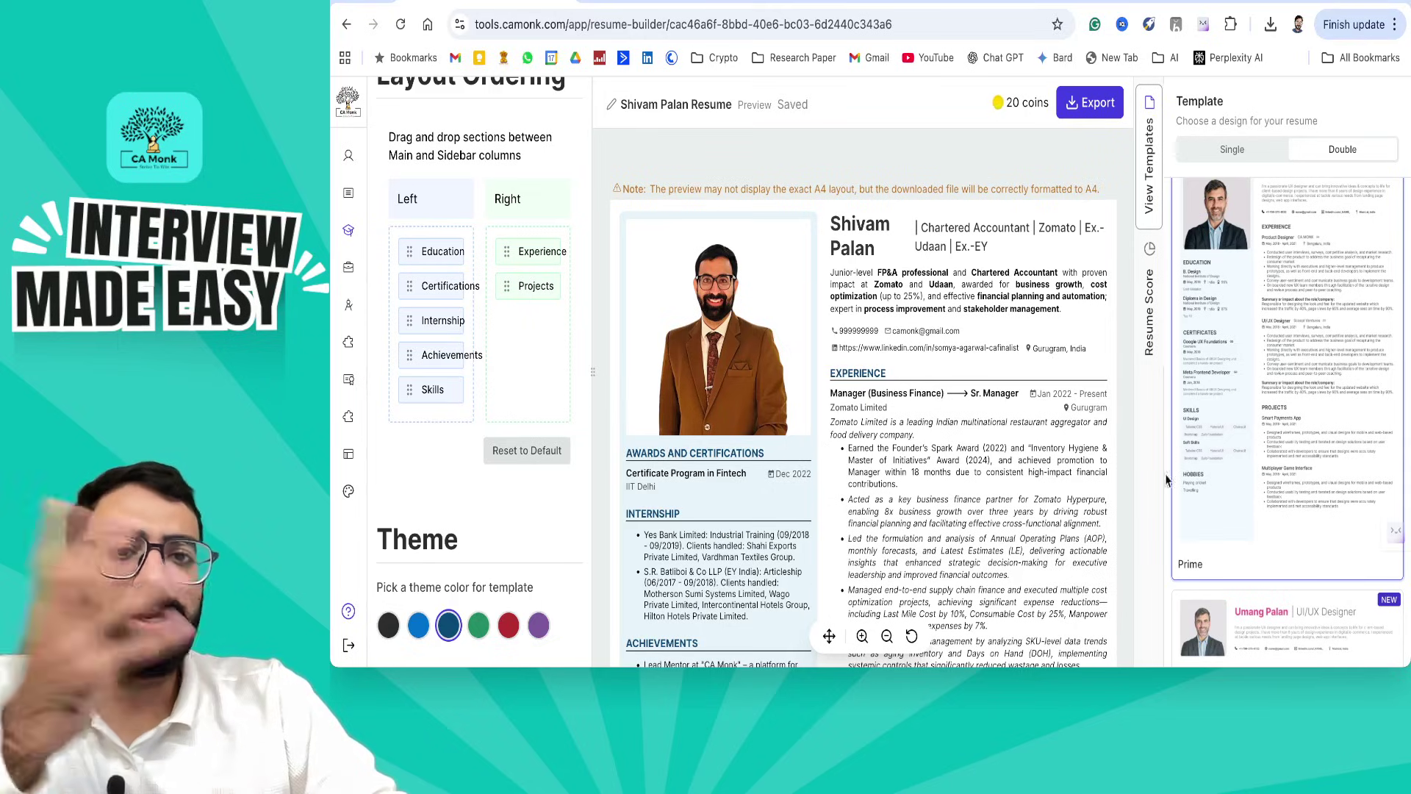
scroll(479, 467, down, 1)
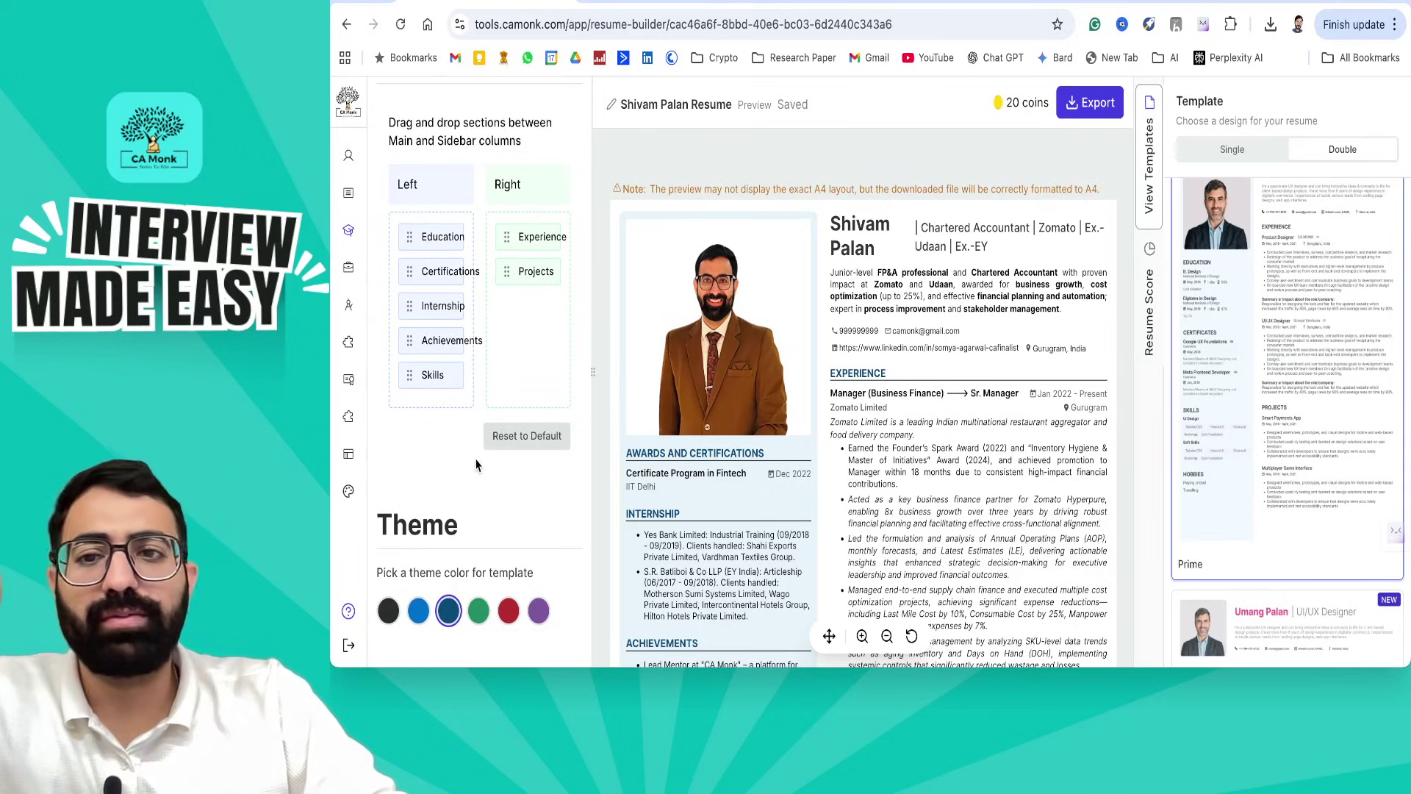
Step: Set the resume theme colour to purple after briefly trying green
click(482, 616)
scroll(991, 652, down, 2)
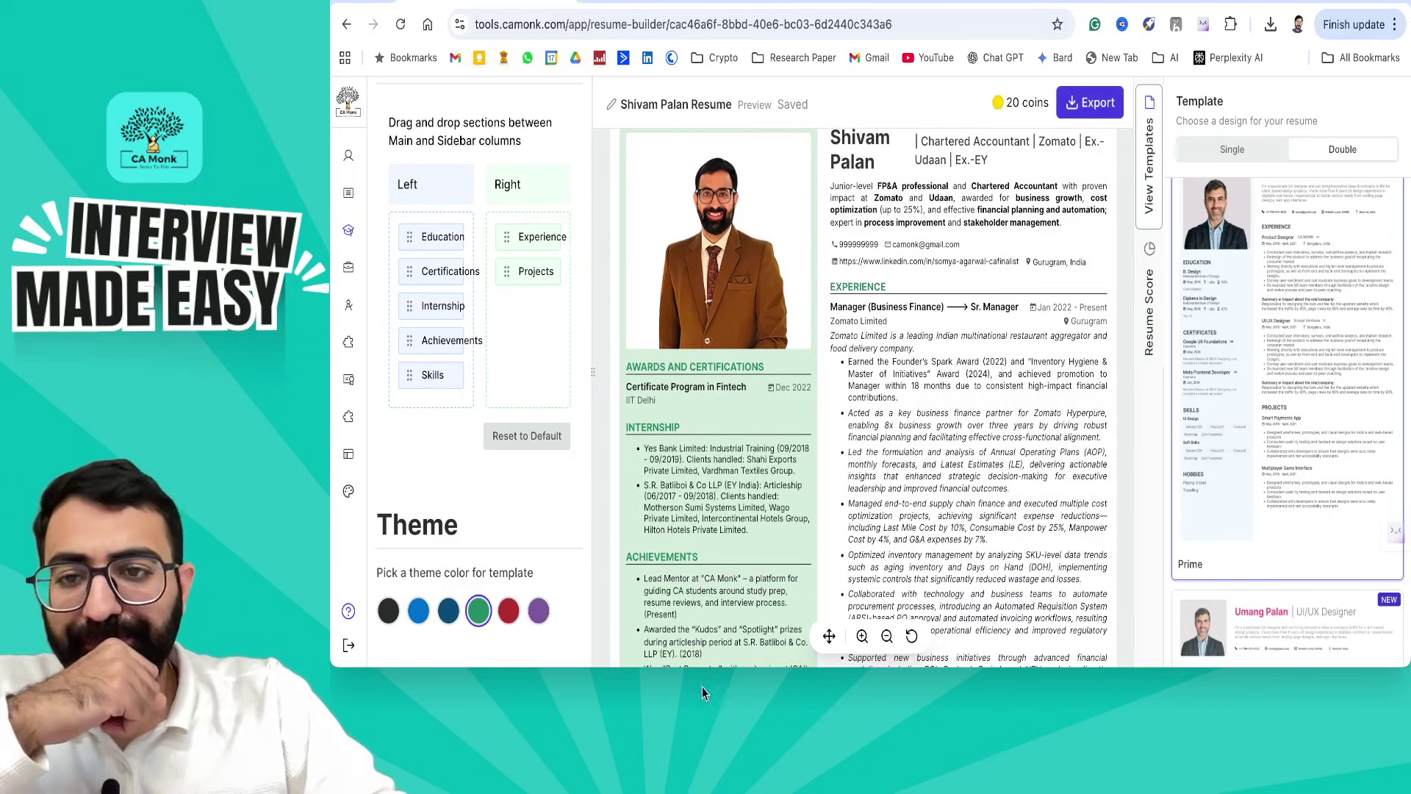
click(539, 610)
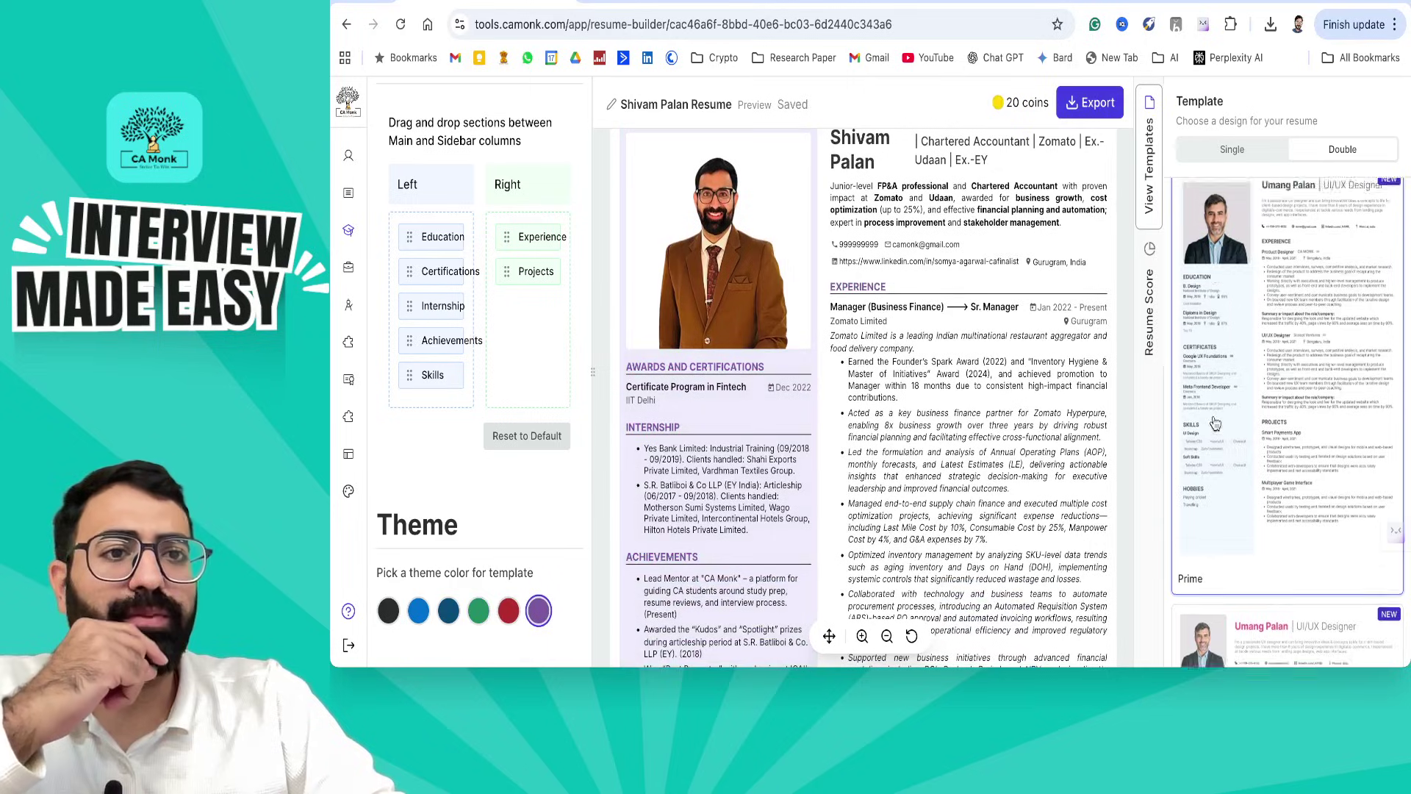
scroll(1215, 422, down, 10)
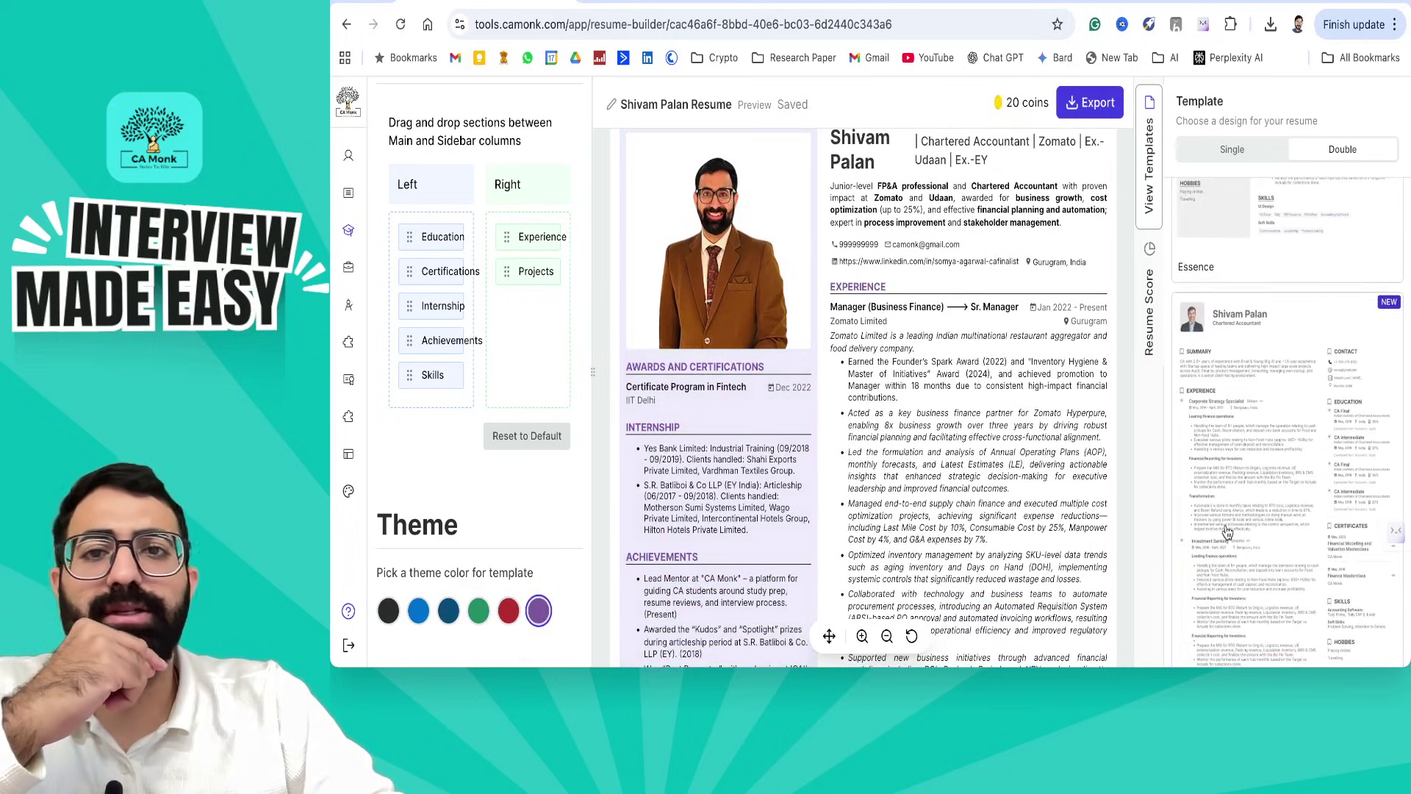
Step: Try the Vertex and Sleek double-column templates, then apply the purple-header, photo-right design
click(1226, 531)
scroll(1226, 531, down, 5)
click(1227, 532)
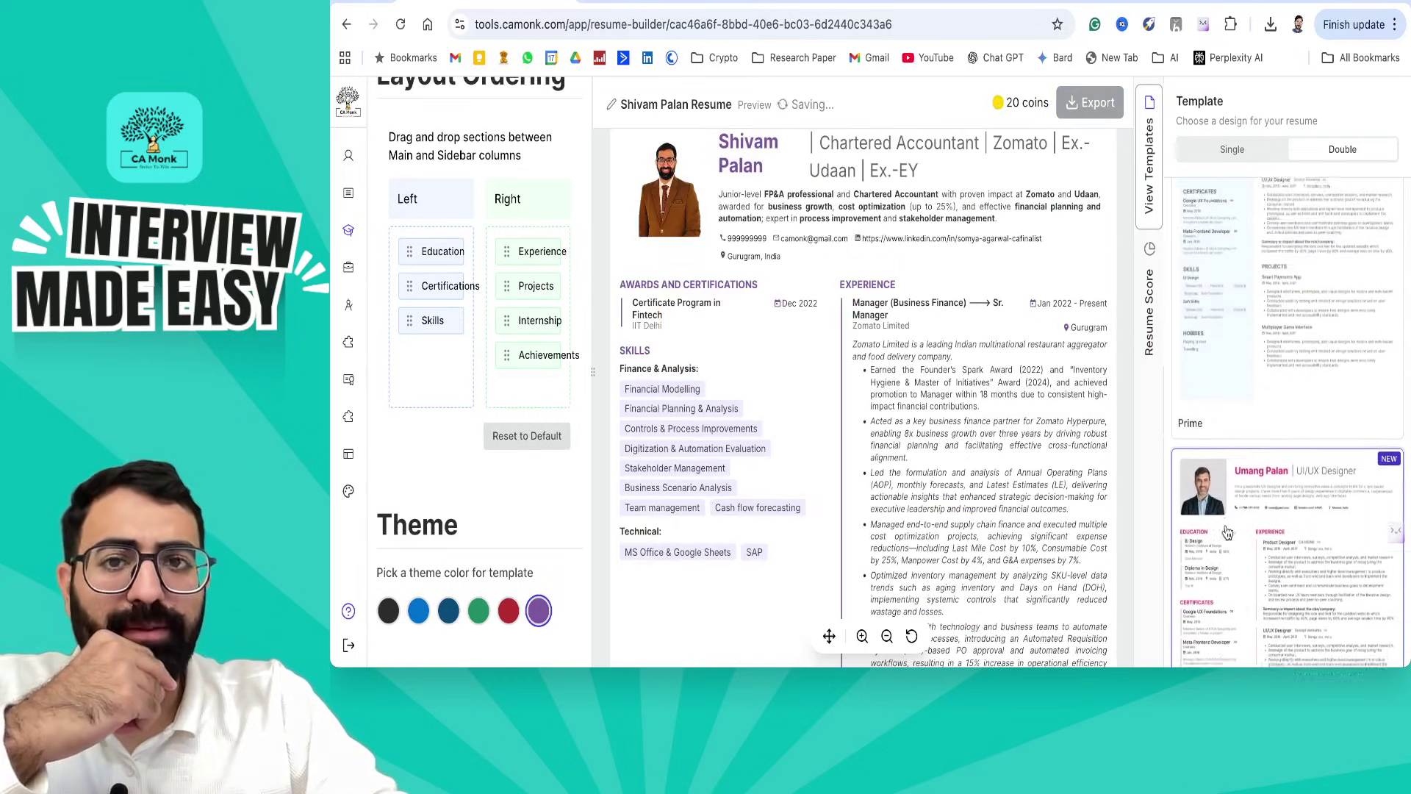
scroll(1226, 531, down, 5)
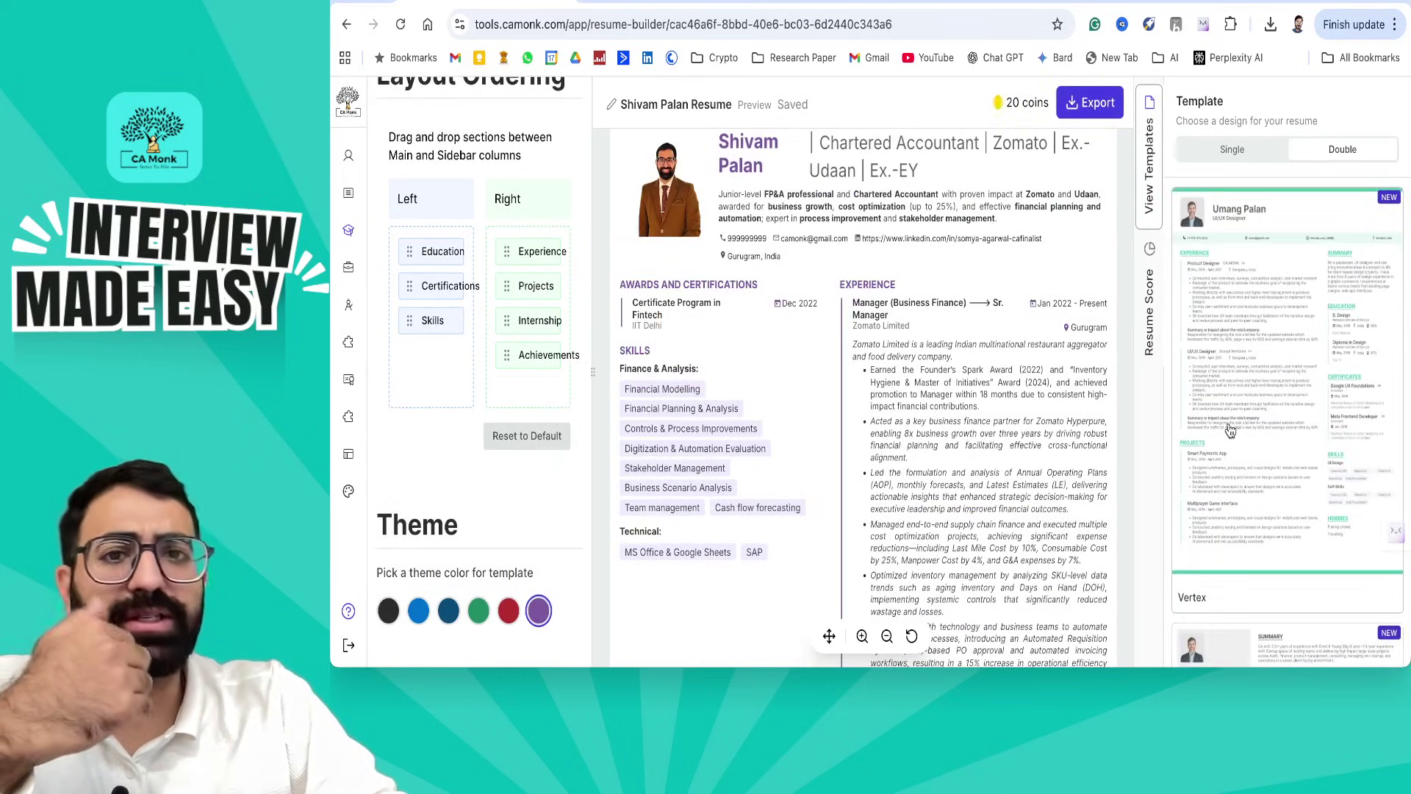
click(1230, 430)
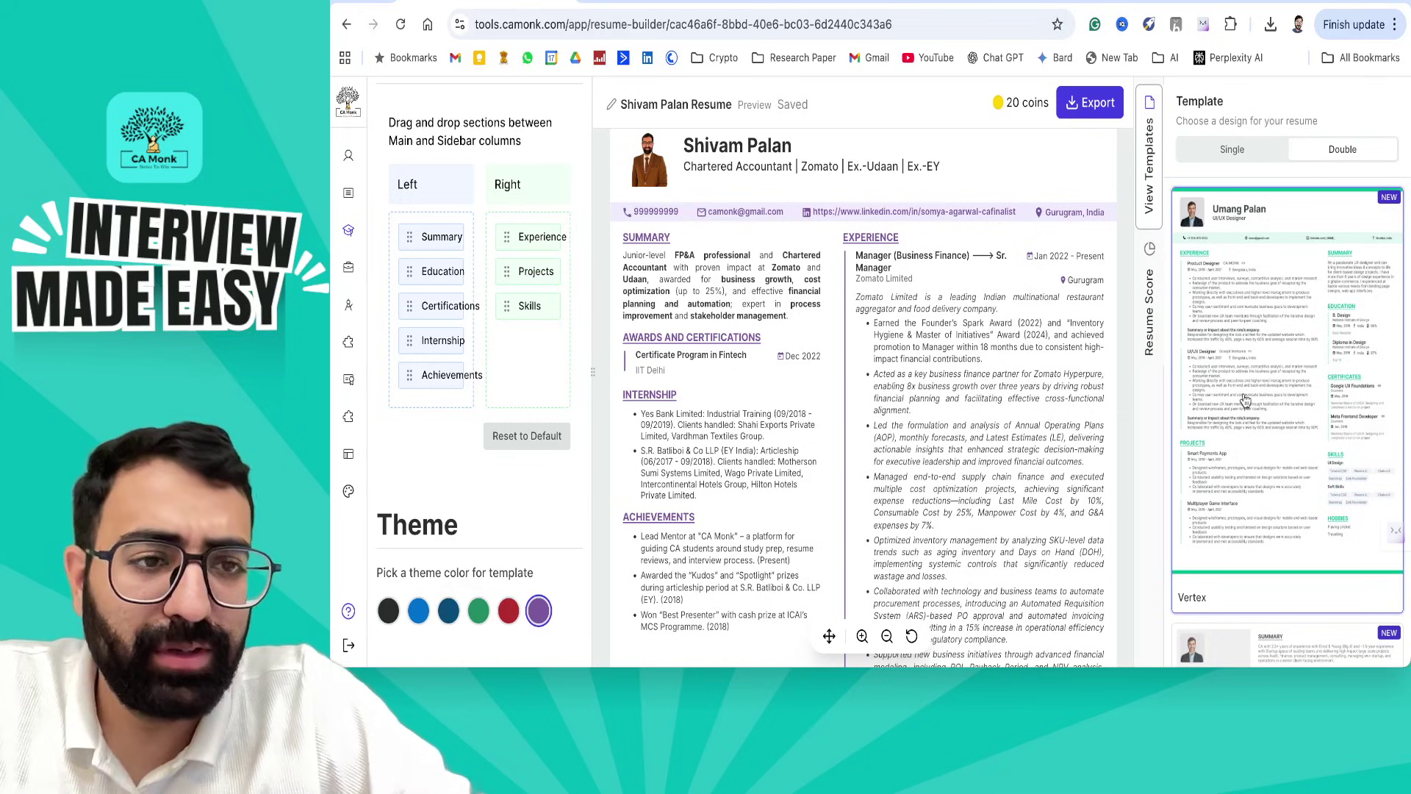
scroll(1245, 399, down, 10)
scroll(1244, 399, down, 6)
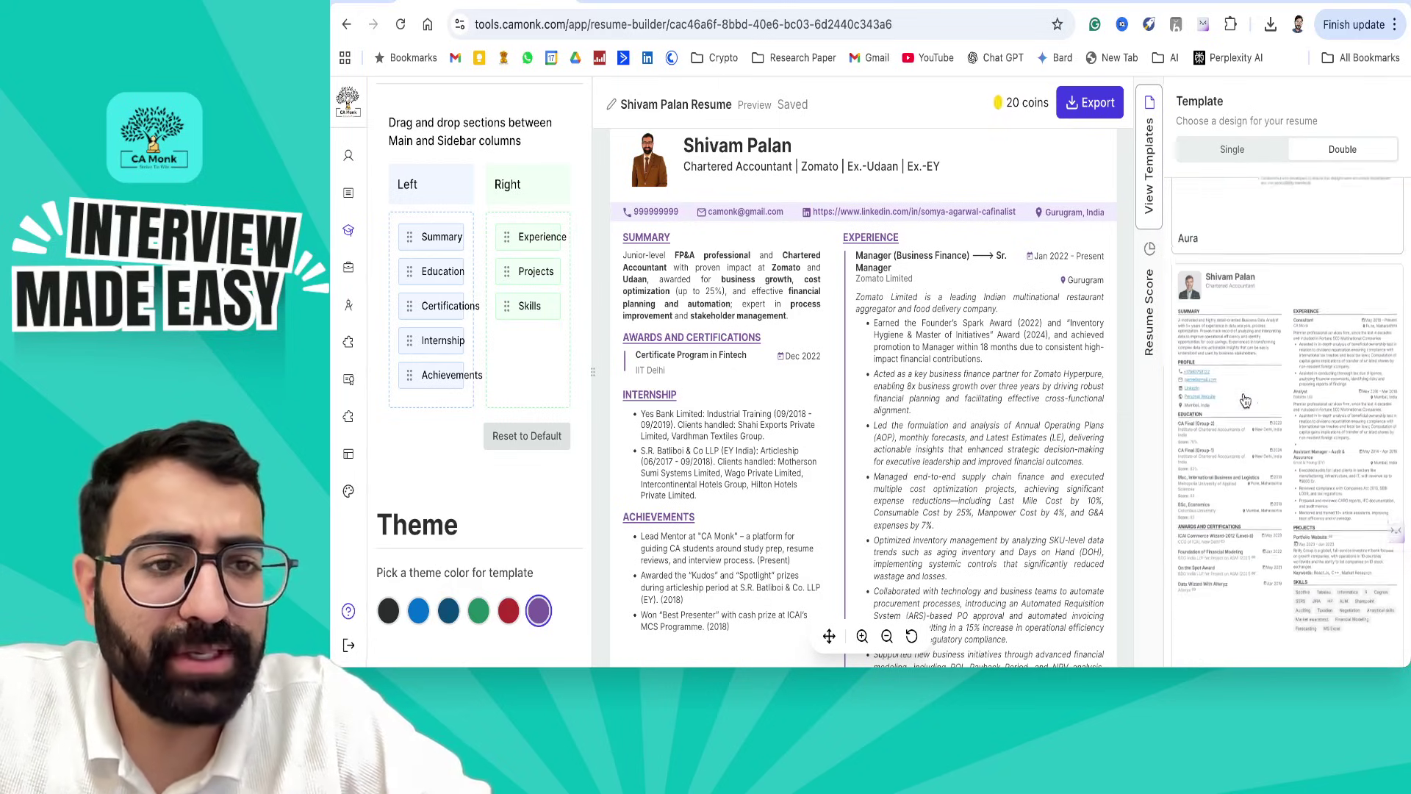
click(1244, 399)
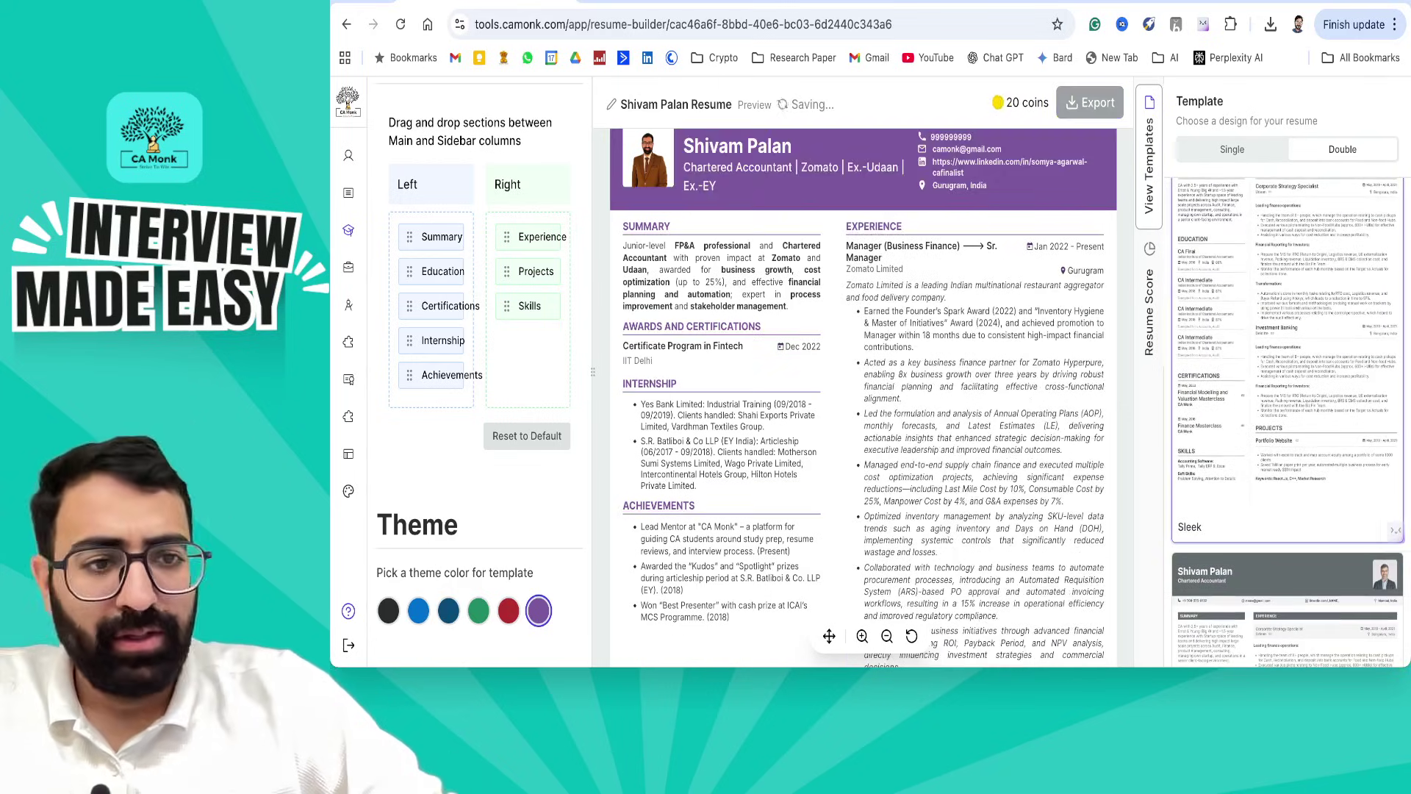
scroll(1245, 415, down, 4)
click(1233, 436)
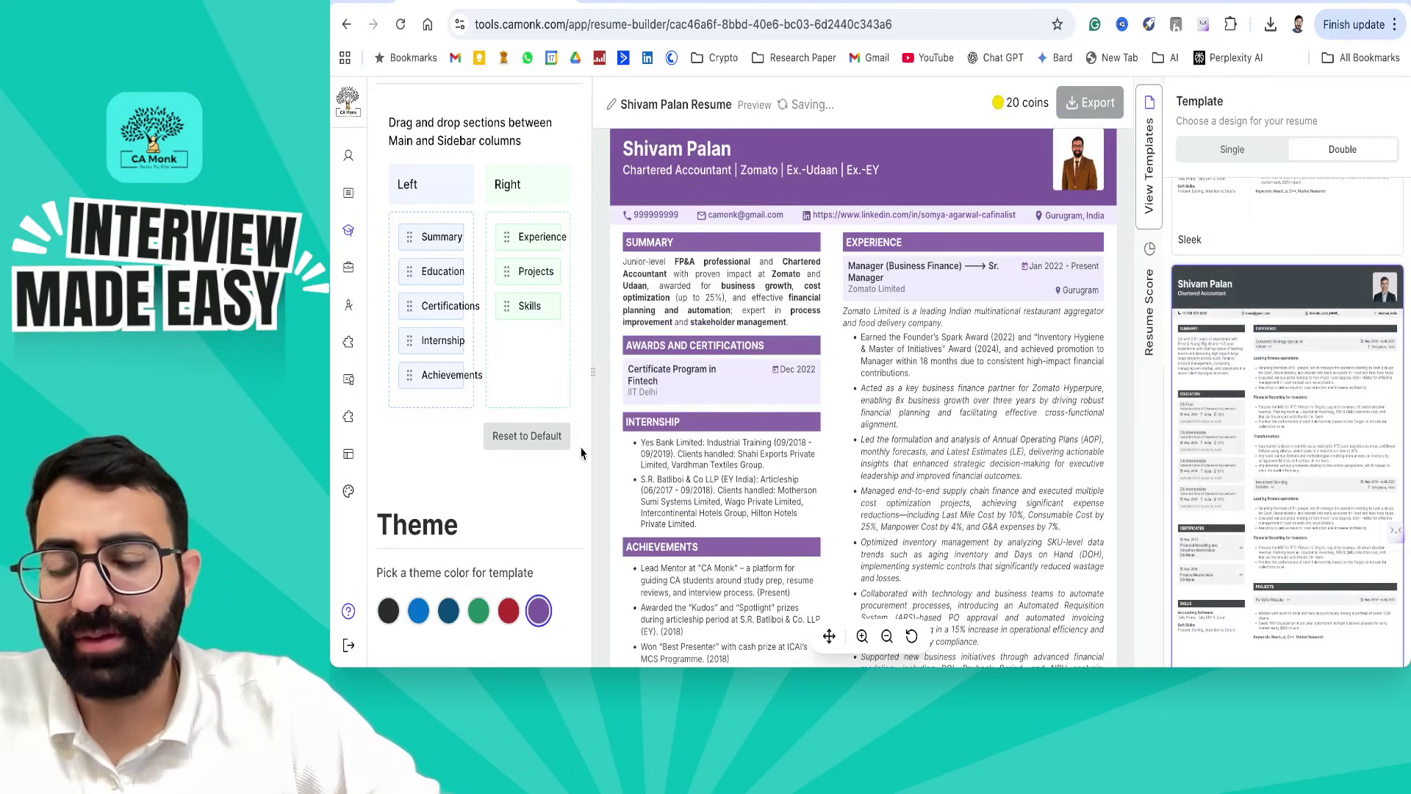
scroll(474, 445, up, 20)
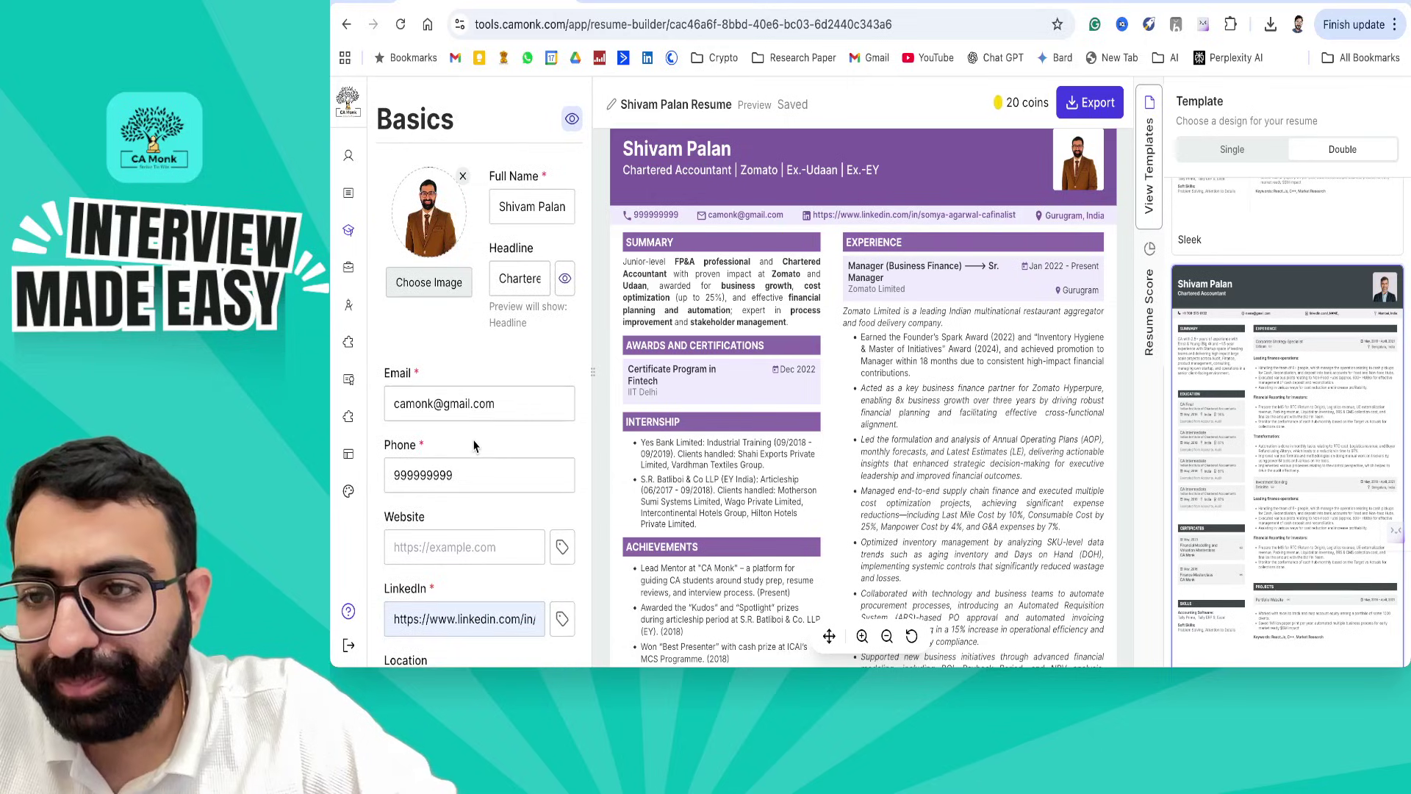
Step: Add a skill category 'AI' containing Excel to the Skills section
scroll(474, 445, down, 12)
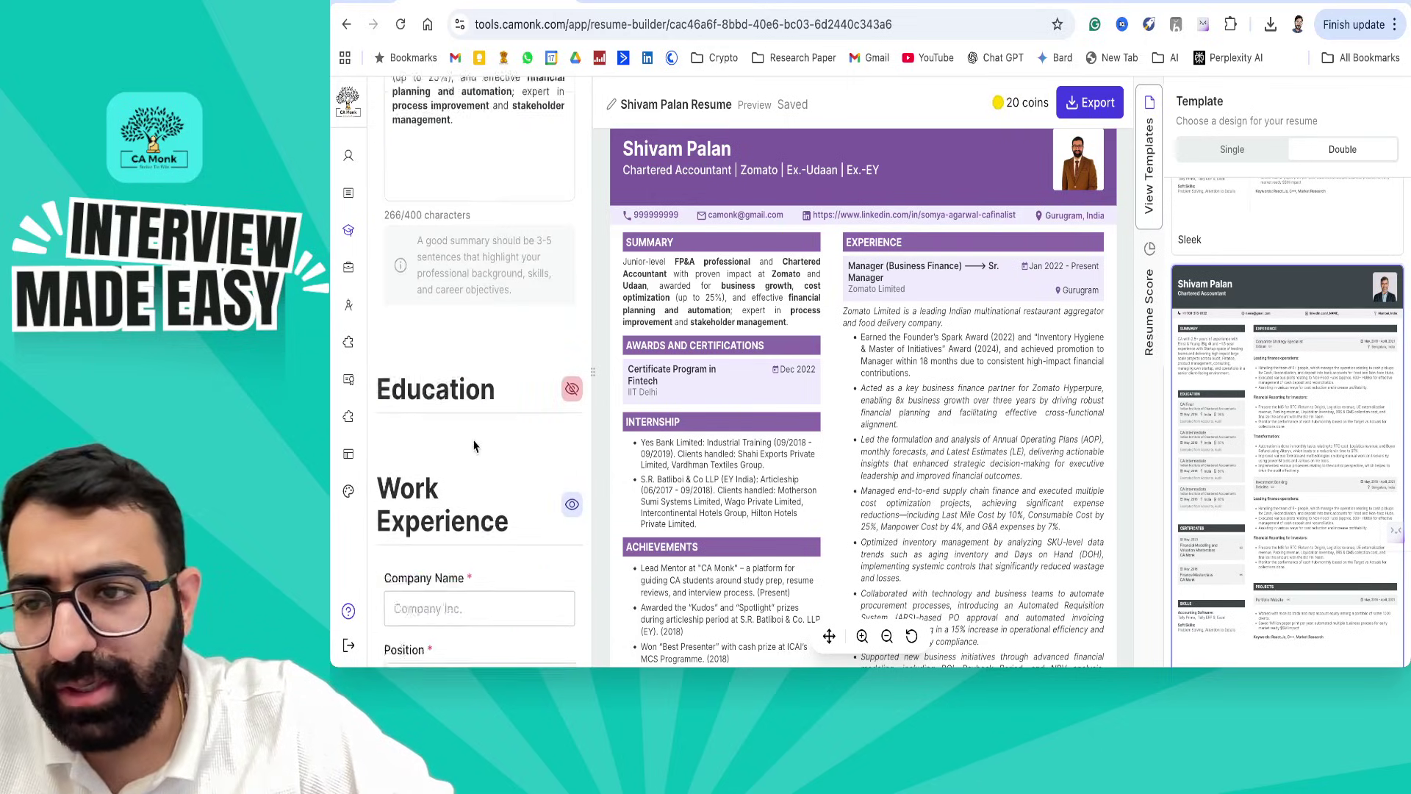
scroll(474, 445, down, 10)
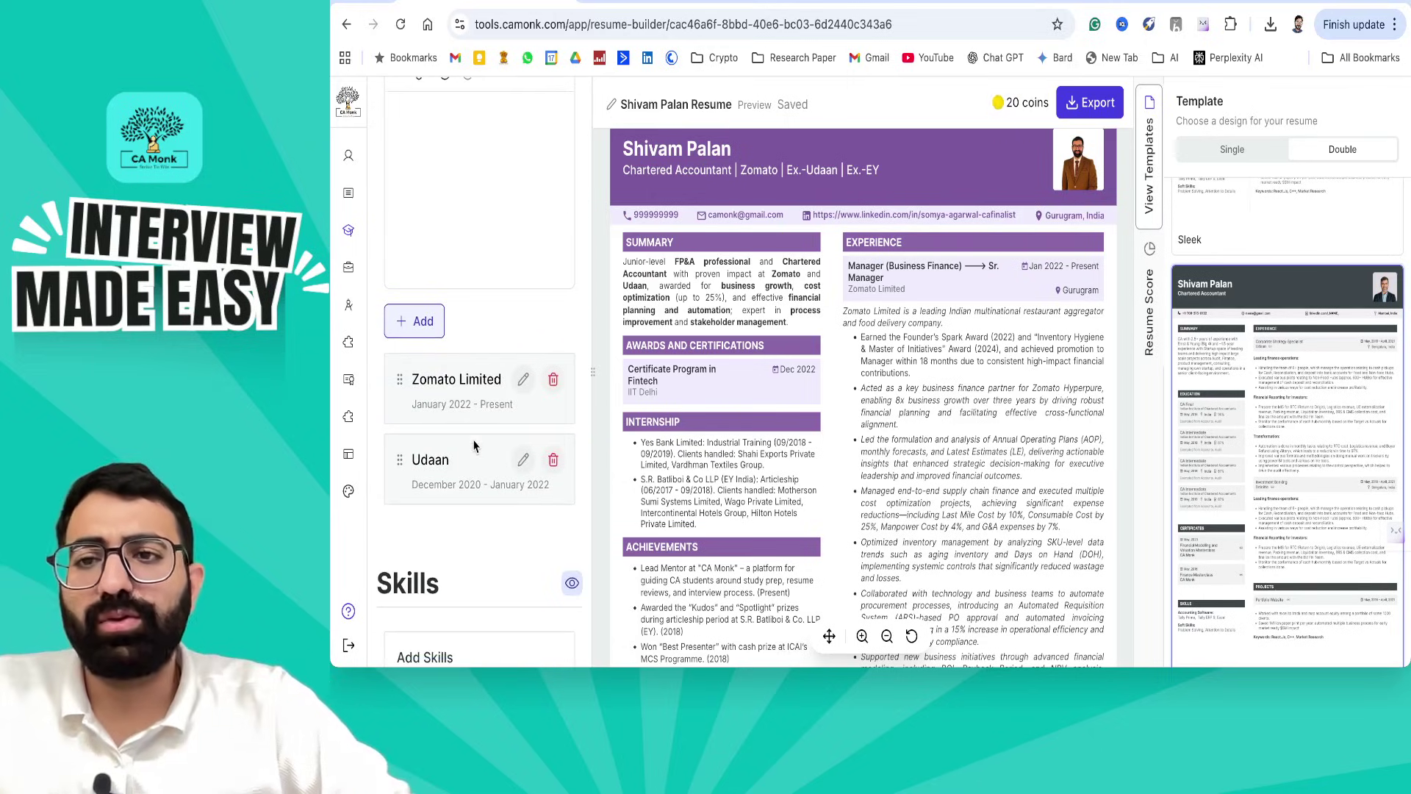
scroll(474, 445, down, 2)
scroll(568, 466, down, 5)
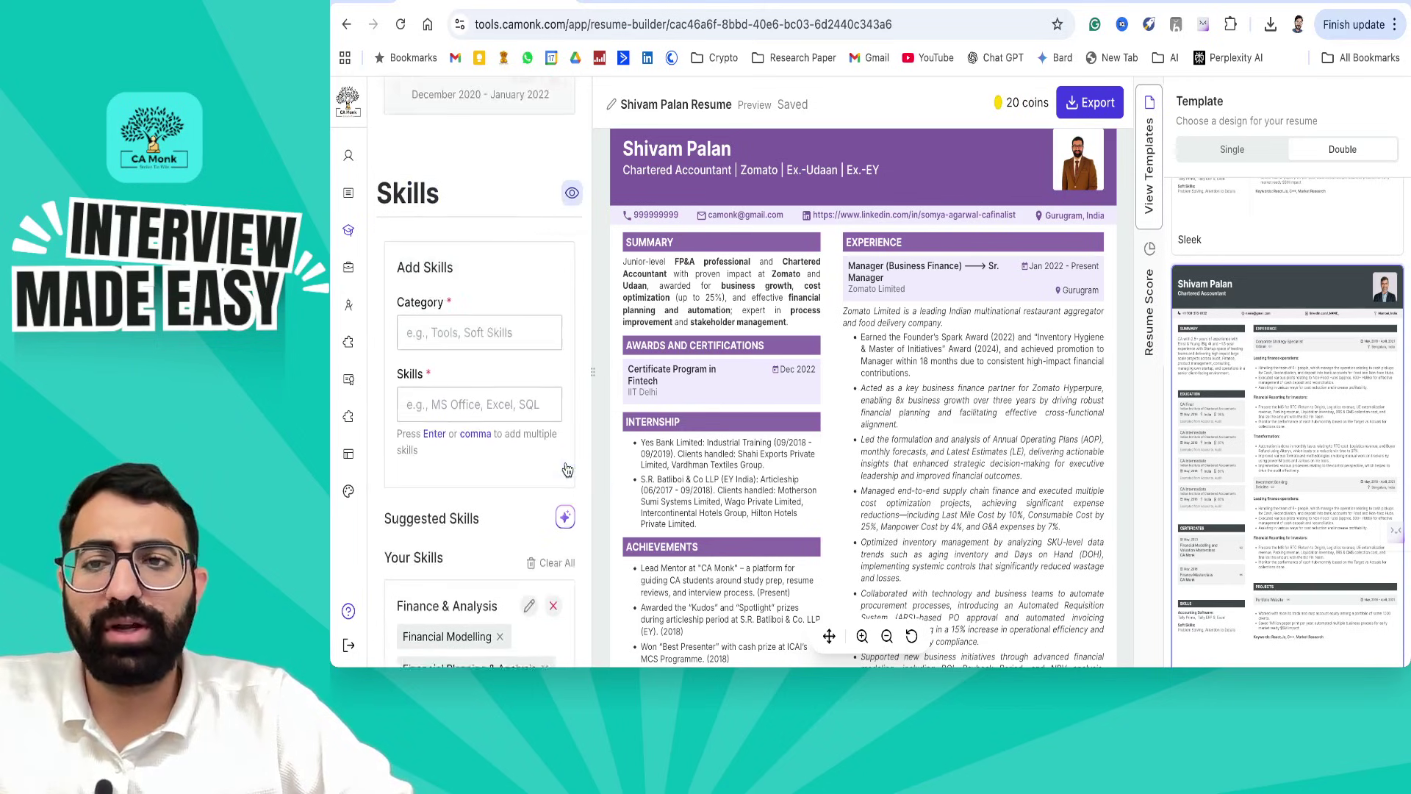
scroll(693, 412, down, 2)
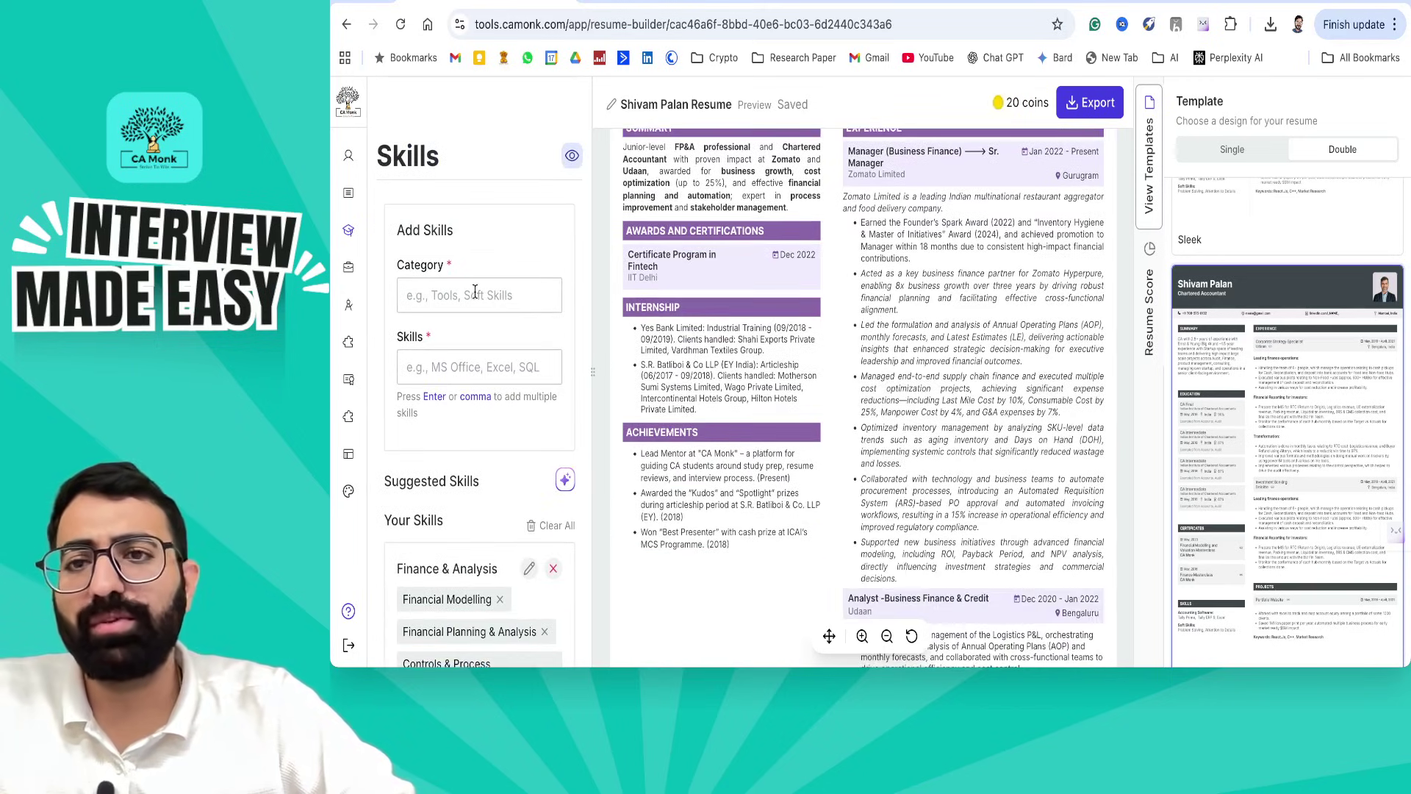
click(499, 309)
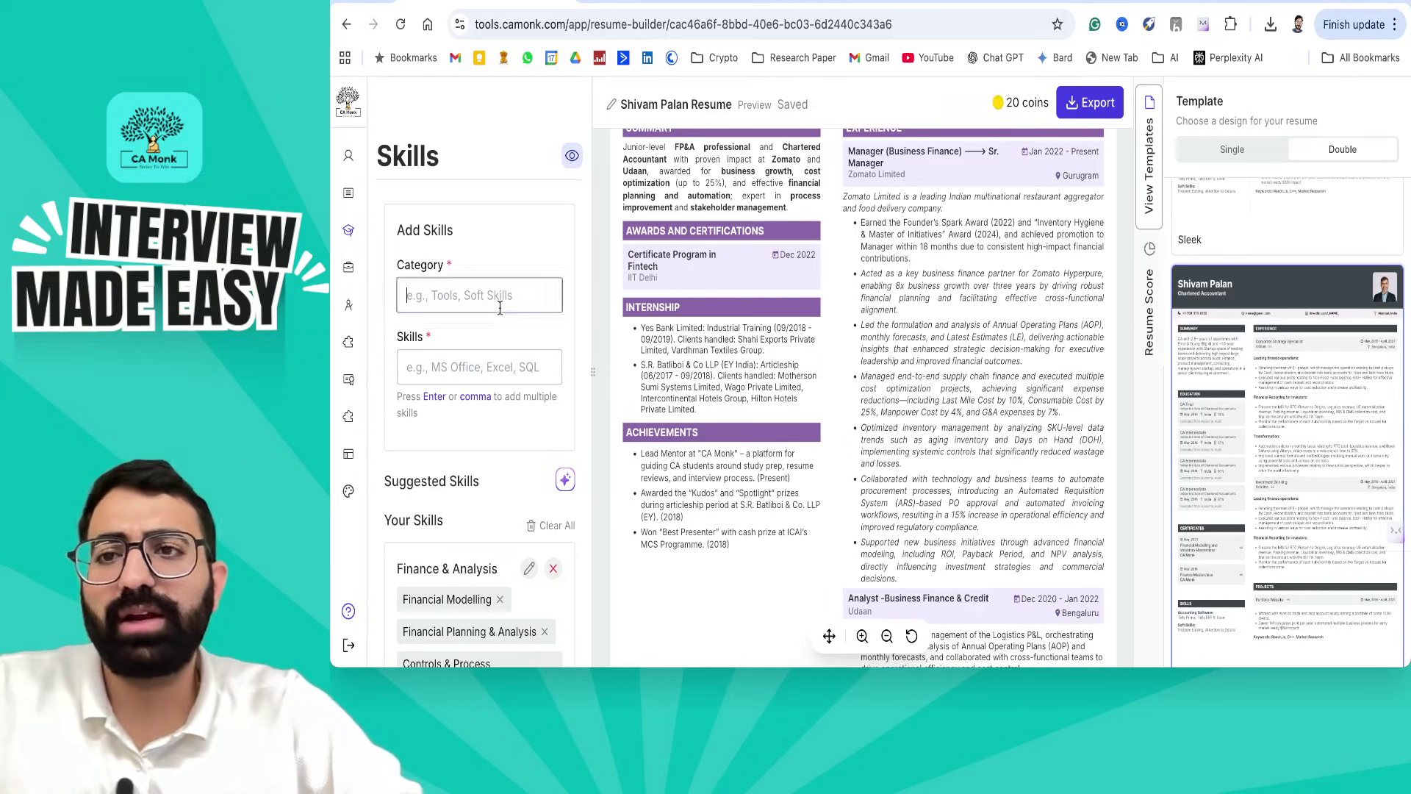
text(AI)
key(Tab)
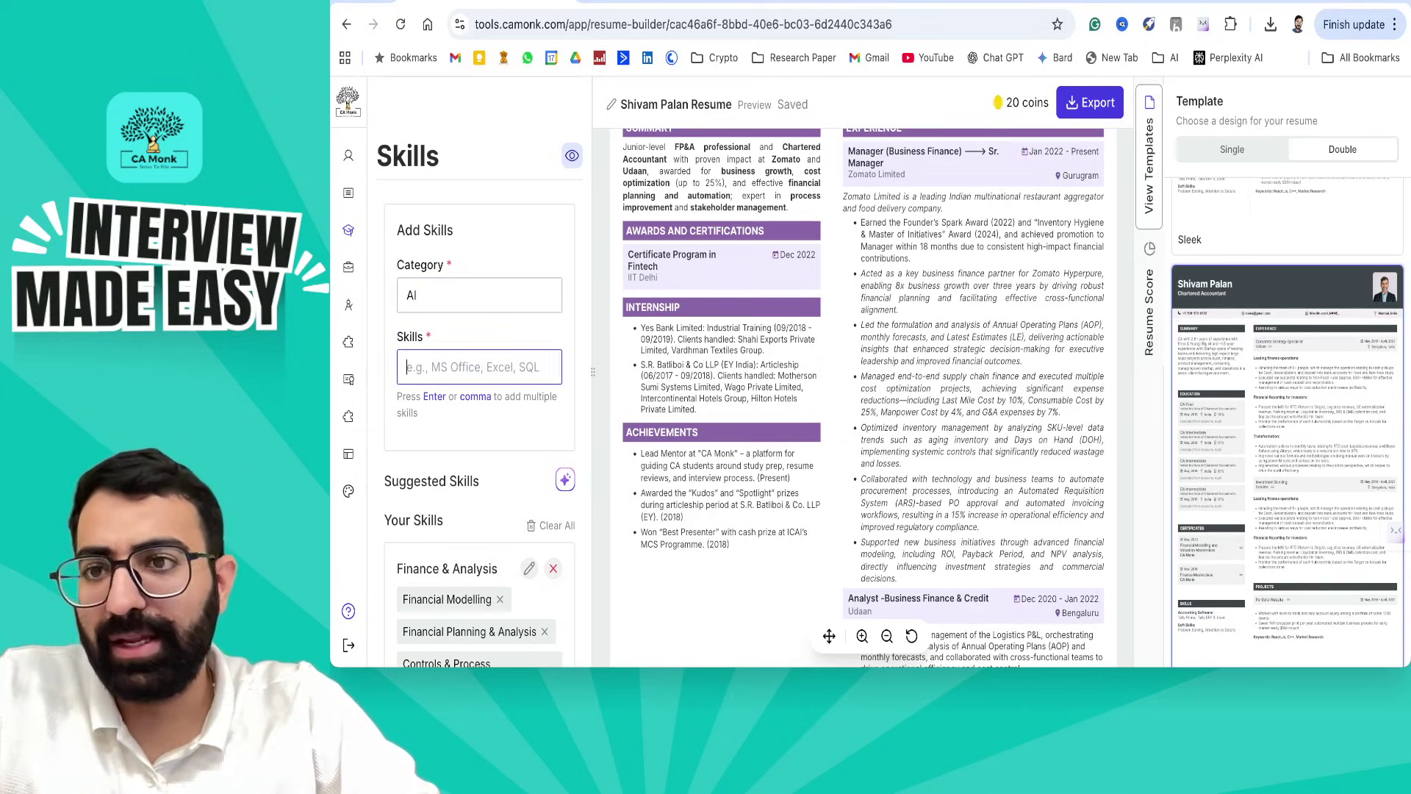
text(Excel)
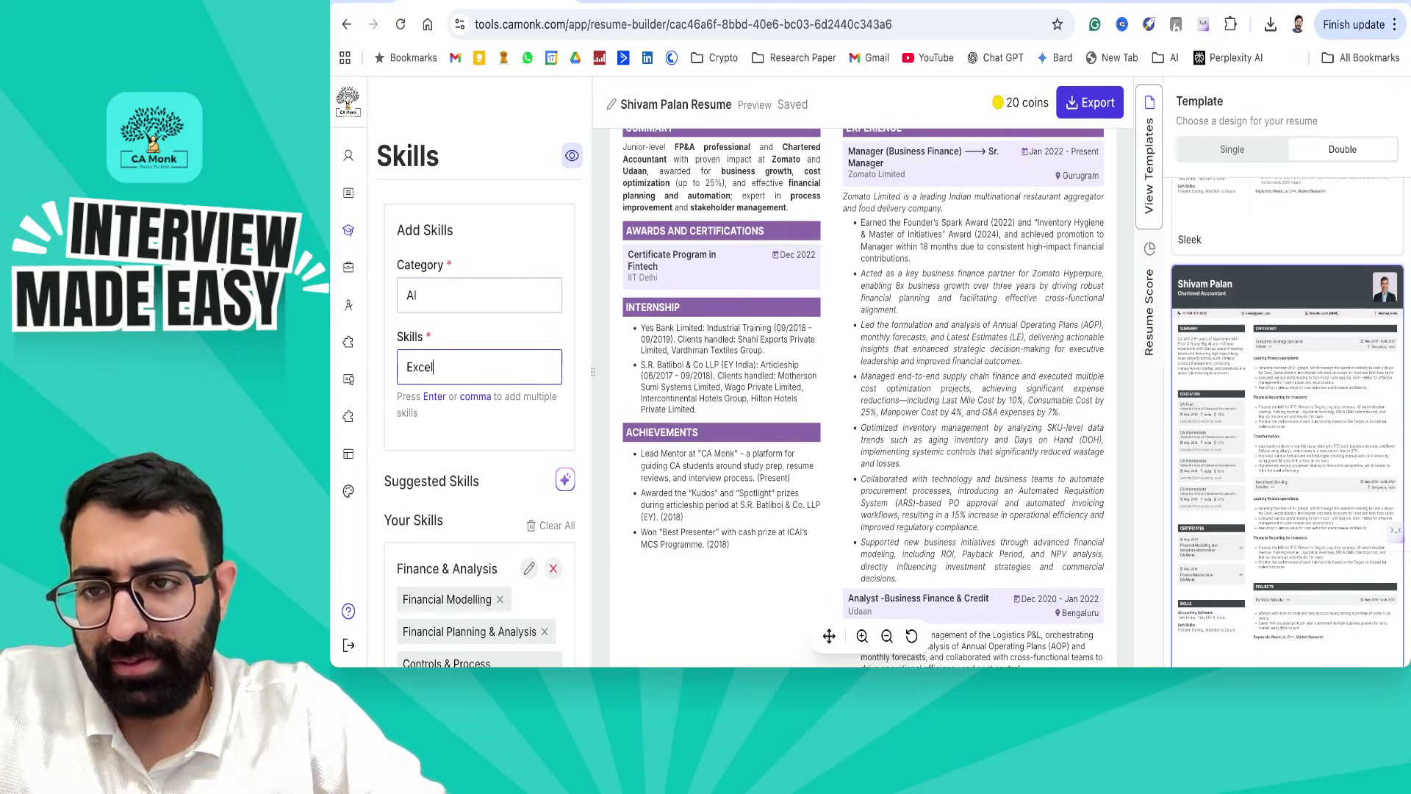
key(Return)
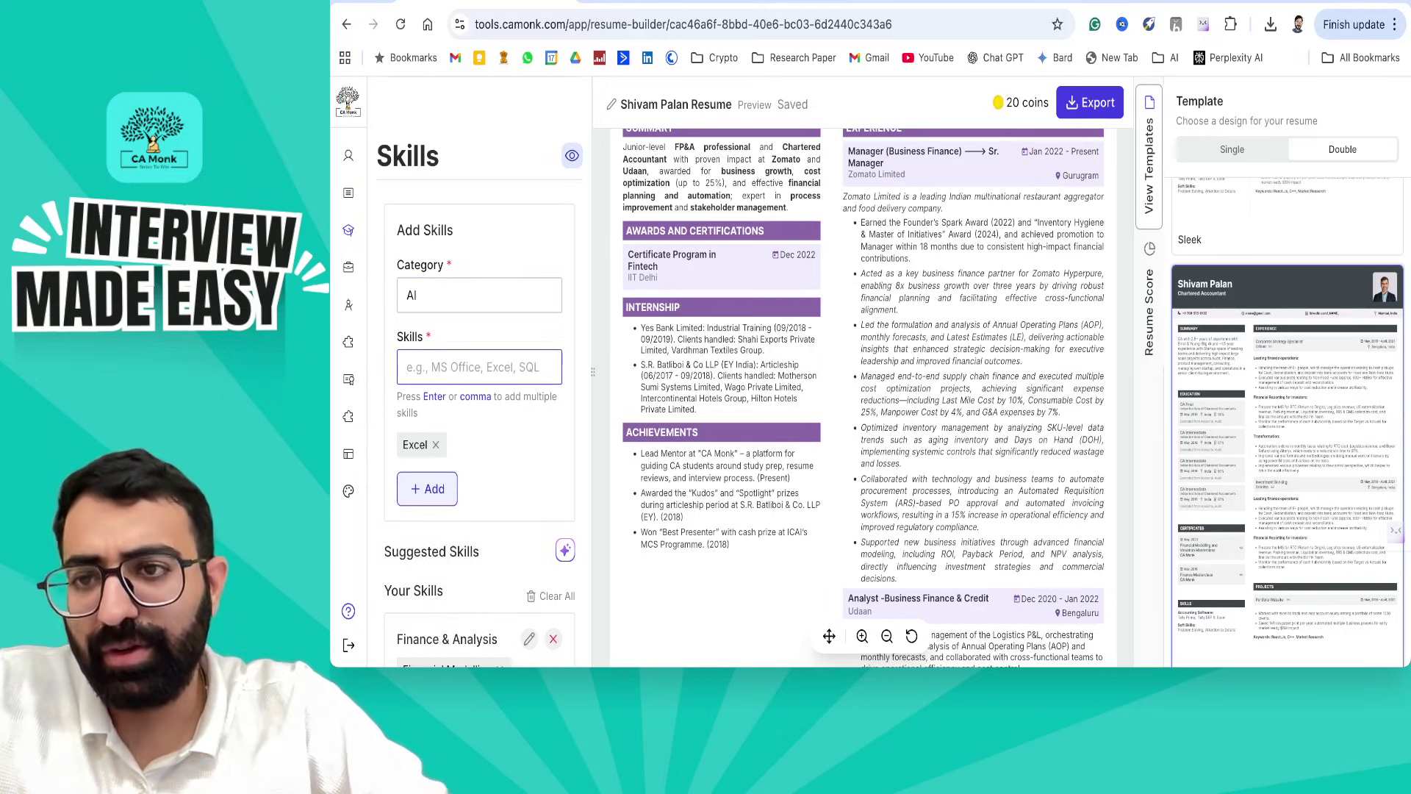
scroll(676, 315, down, 5)
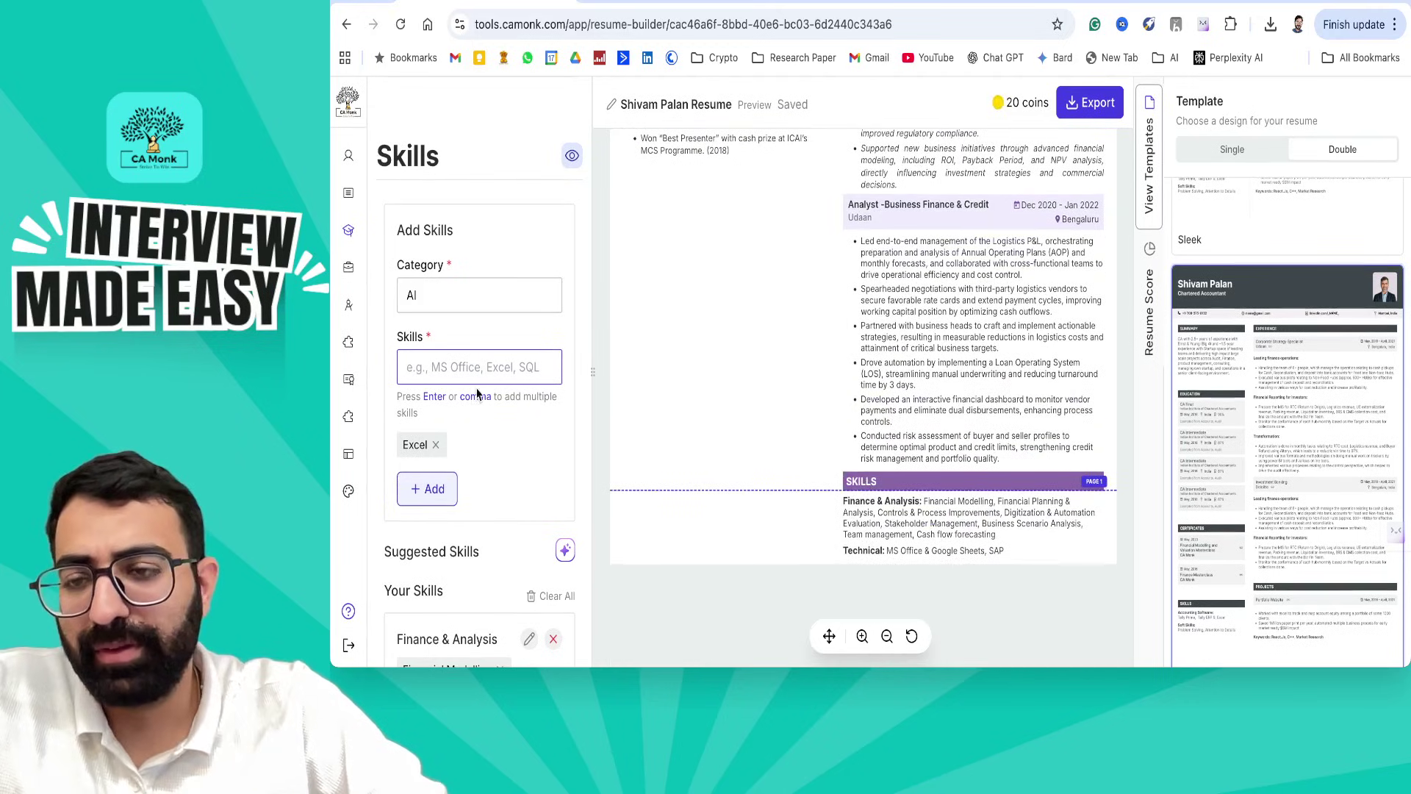
scroll(476, 489, down, 1)
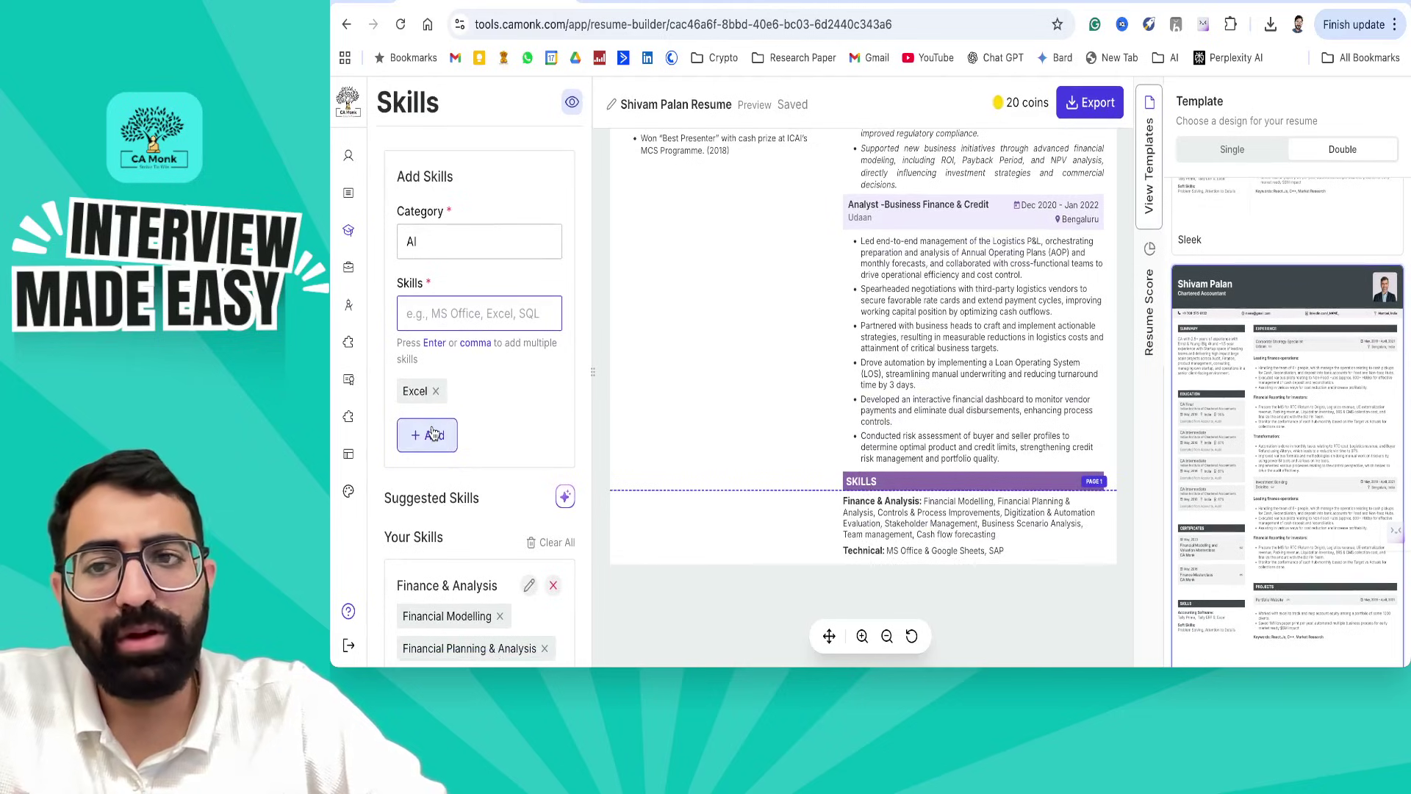
click(430, 435)
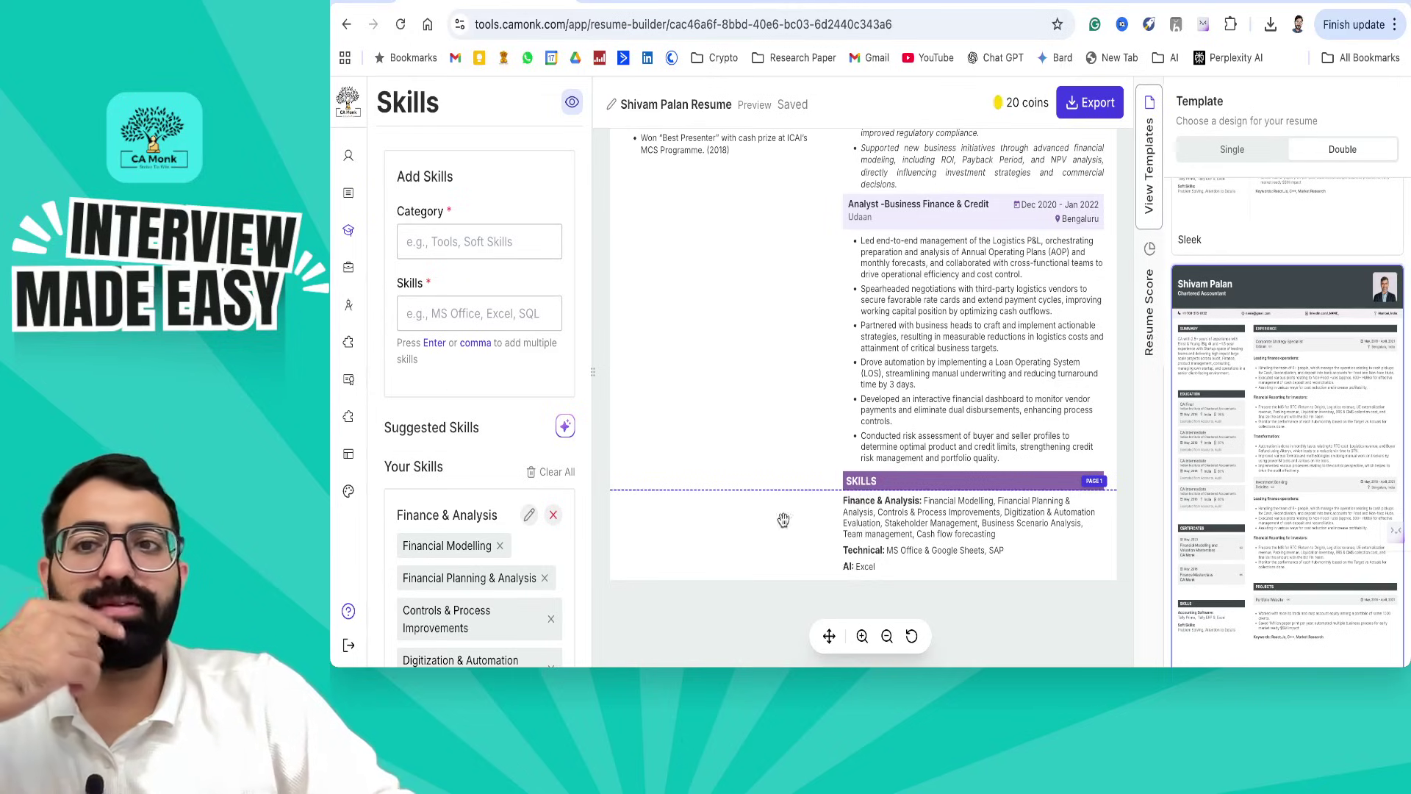
Step: Scroll through the resume preview to check the updated Skills categories
scroll(419, 365, down, 1)
scroll(419, 366, down, 4)
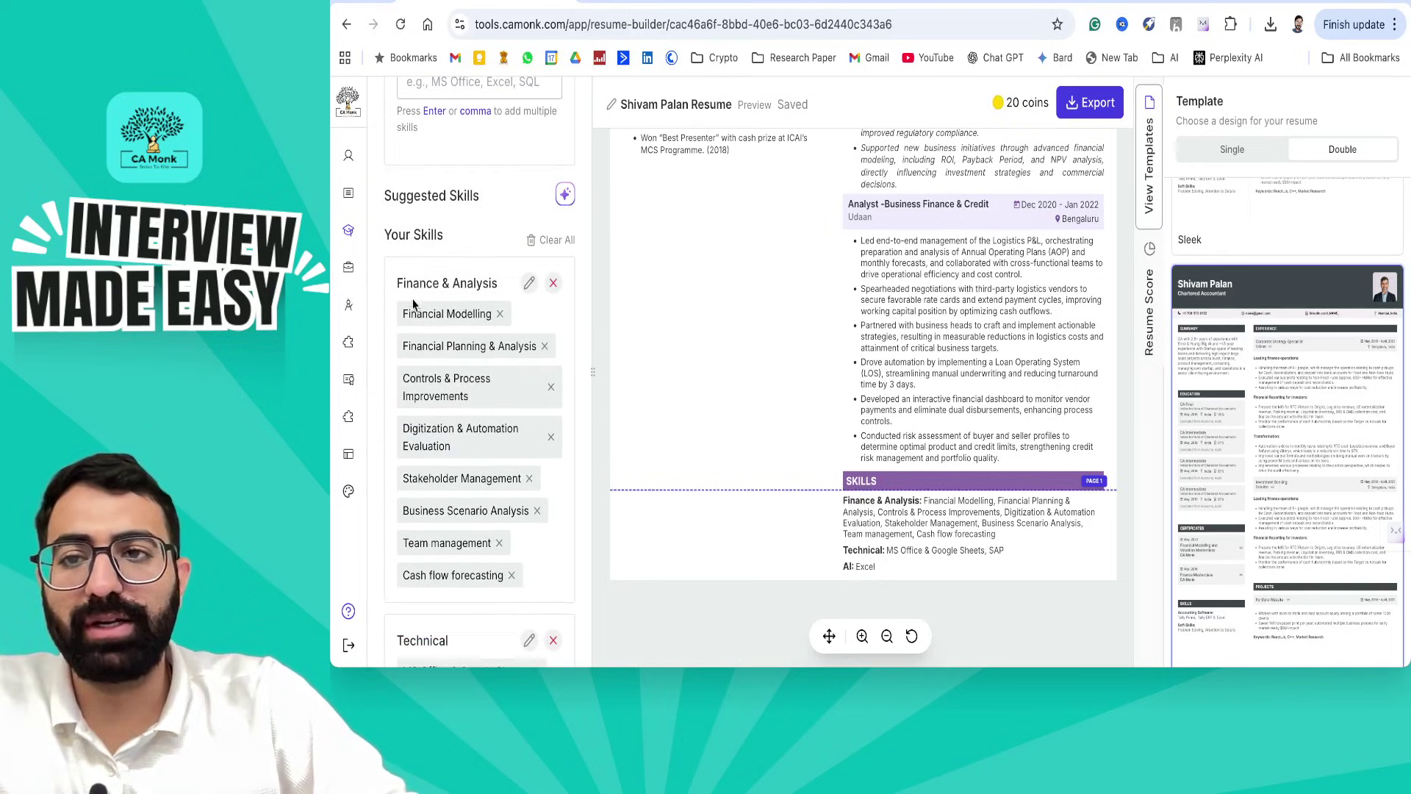
scroll(471, 496, down, 6)
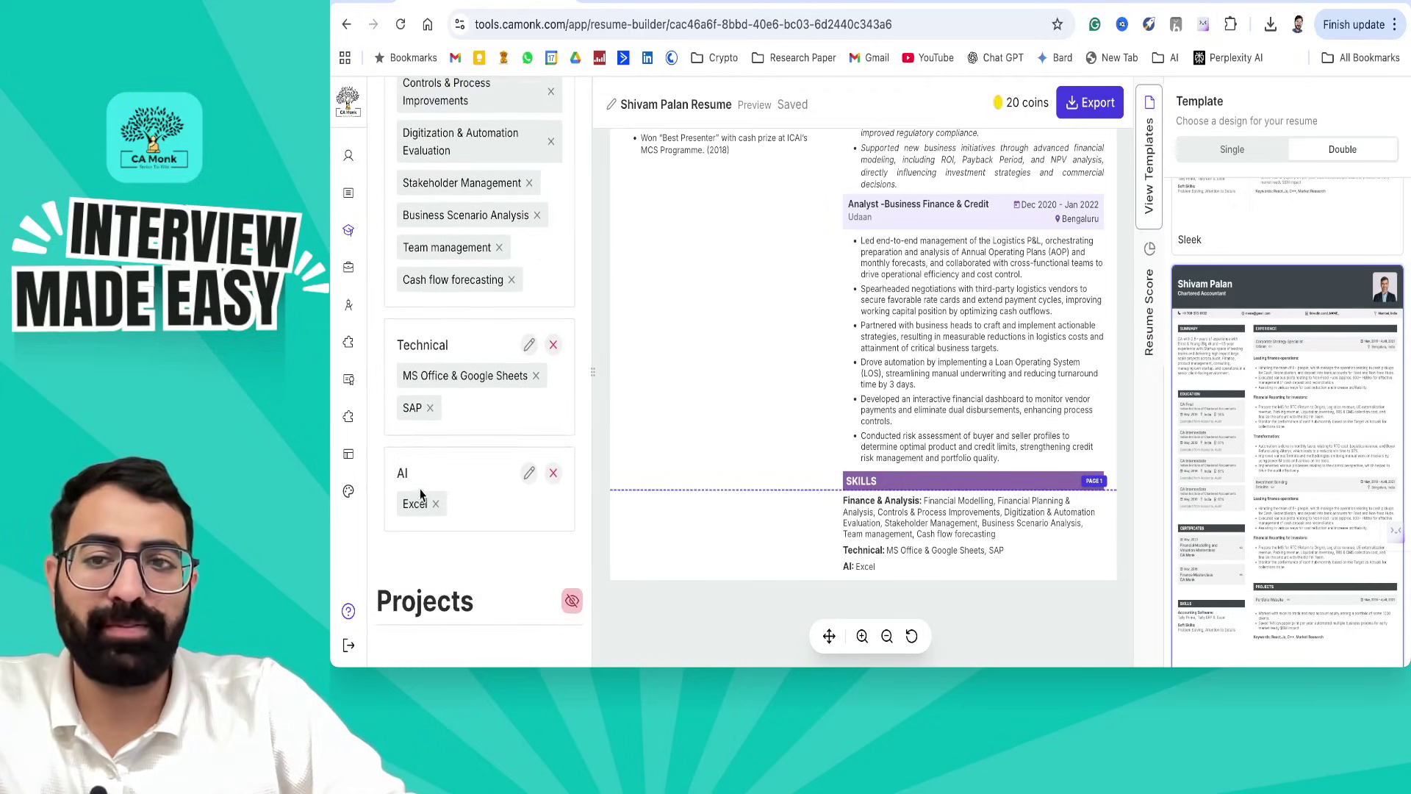
scroll(433, 496, up, 4)
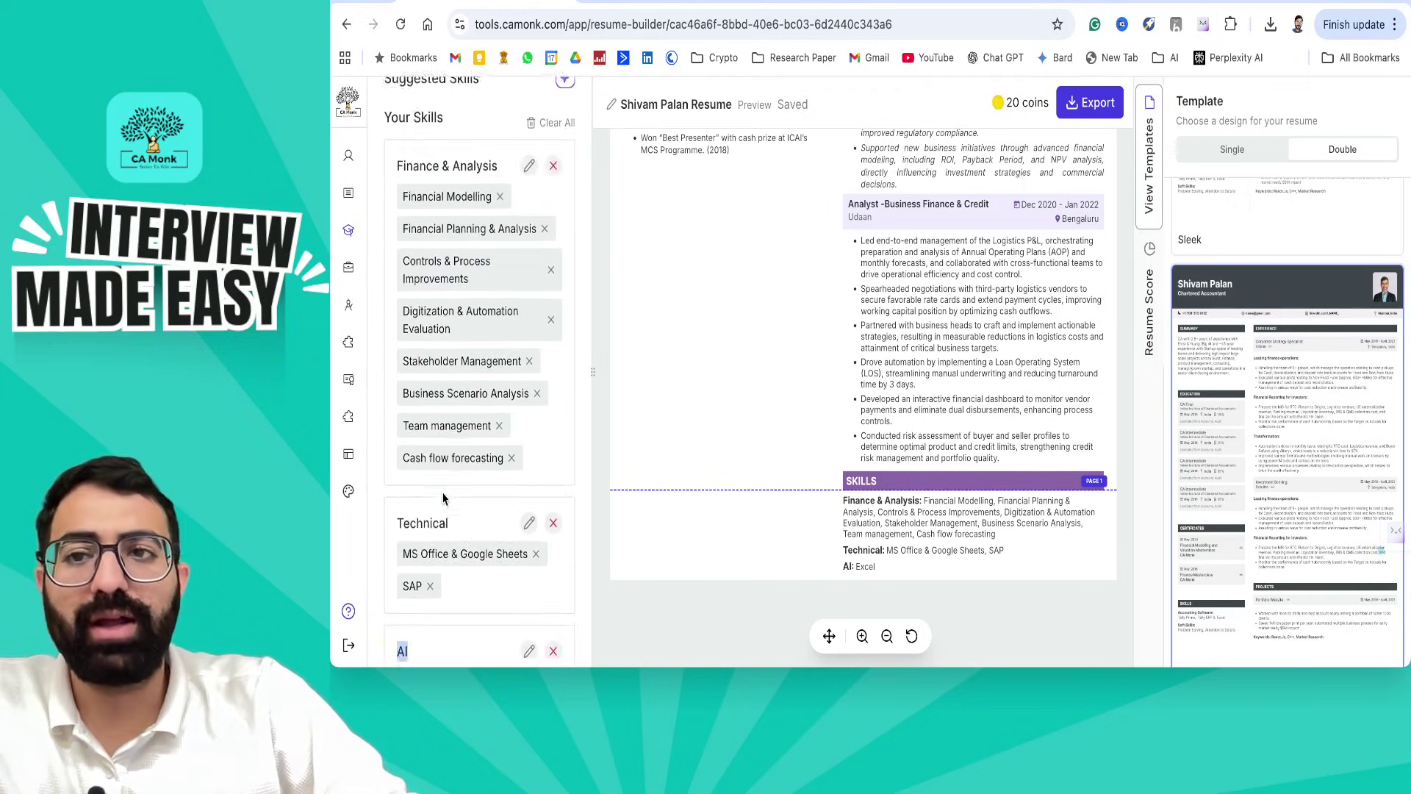
scroll(443, 498, up, 7)
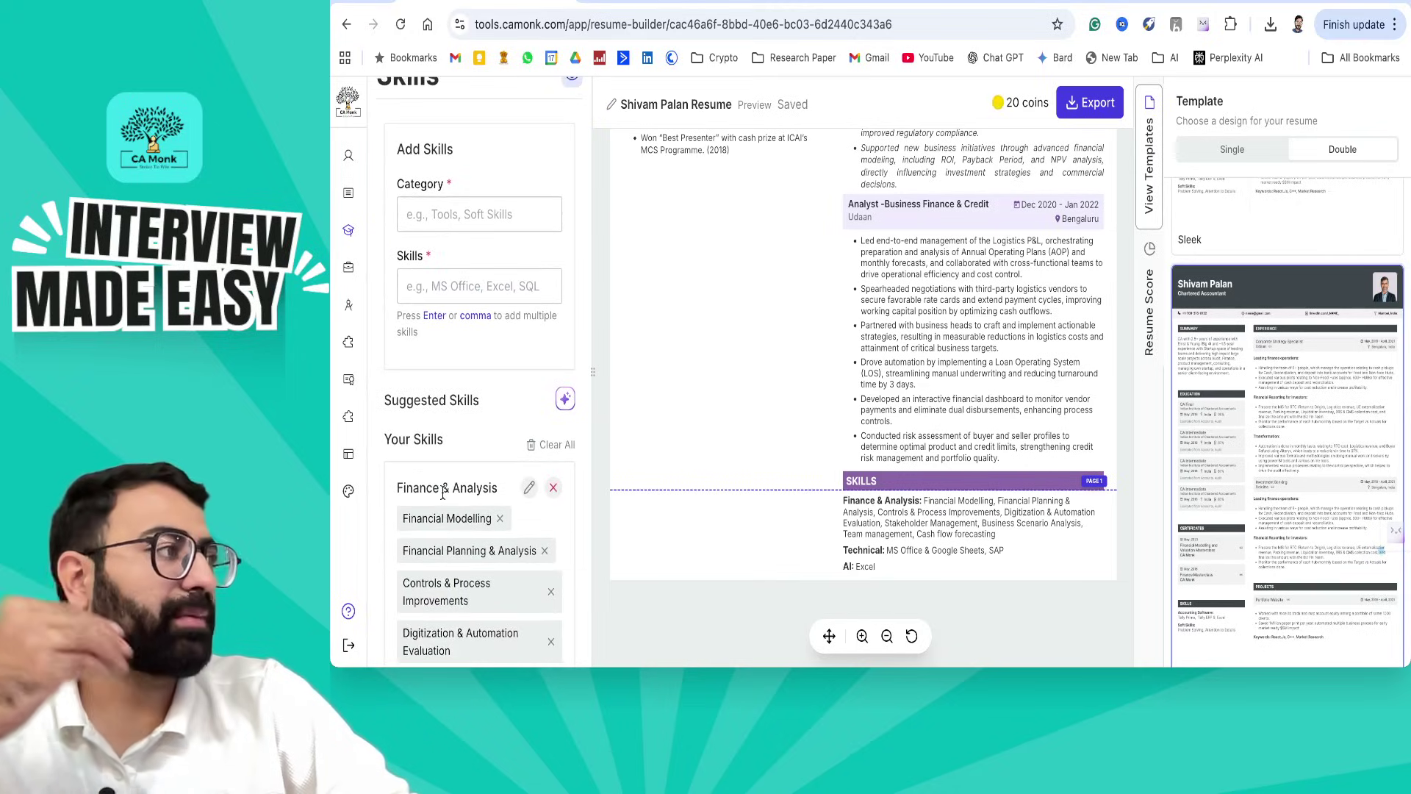
scroll(443, 495, down, 3)
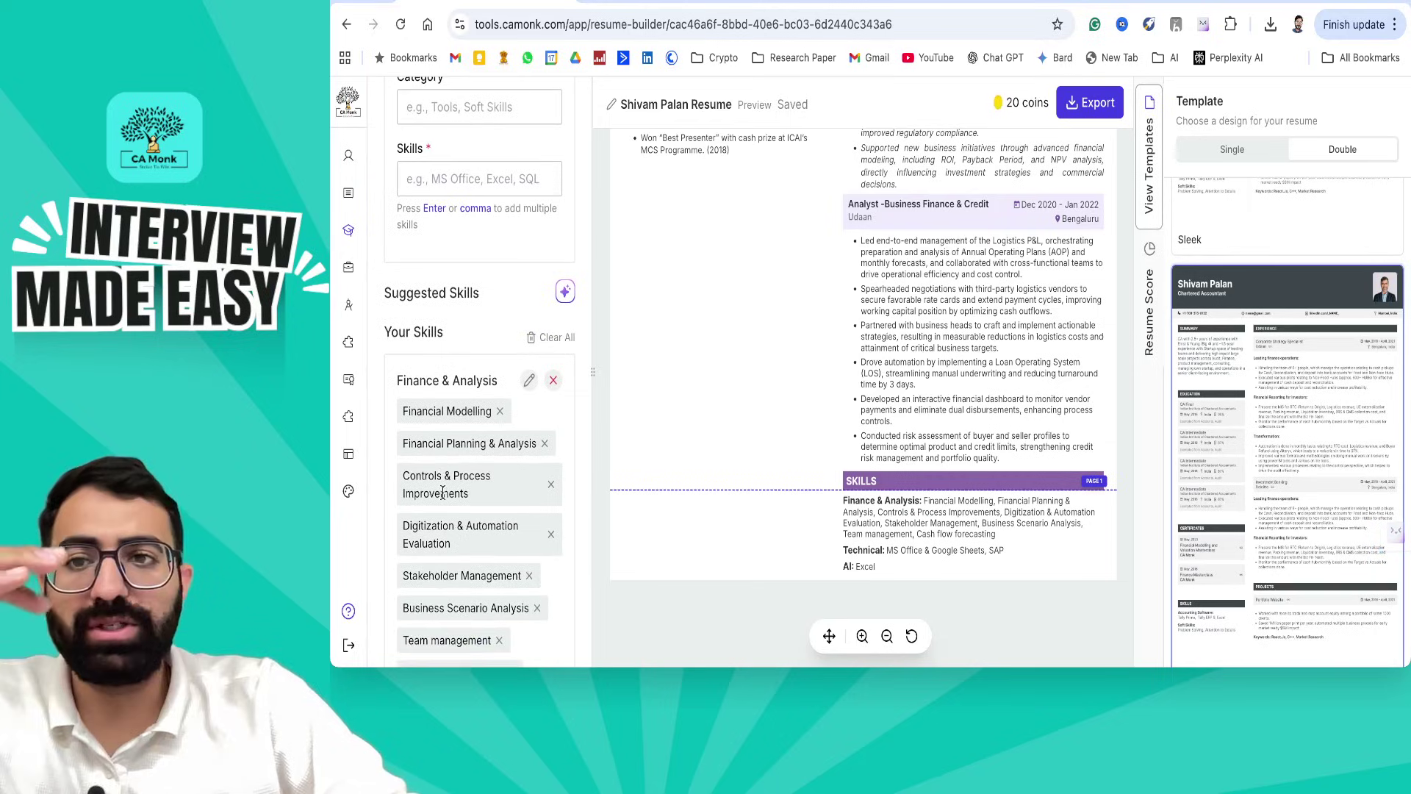
scroll(449, 393, down, 5)
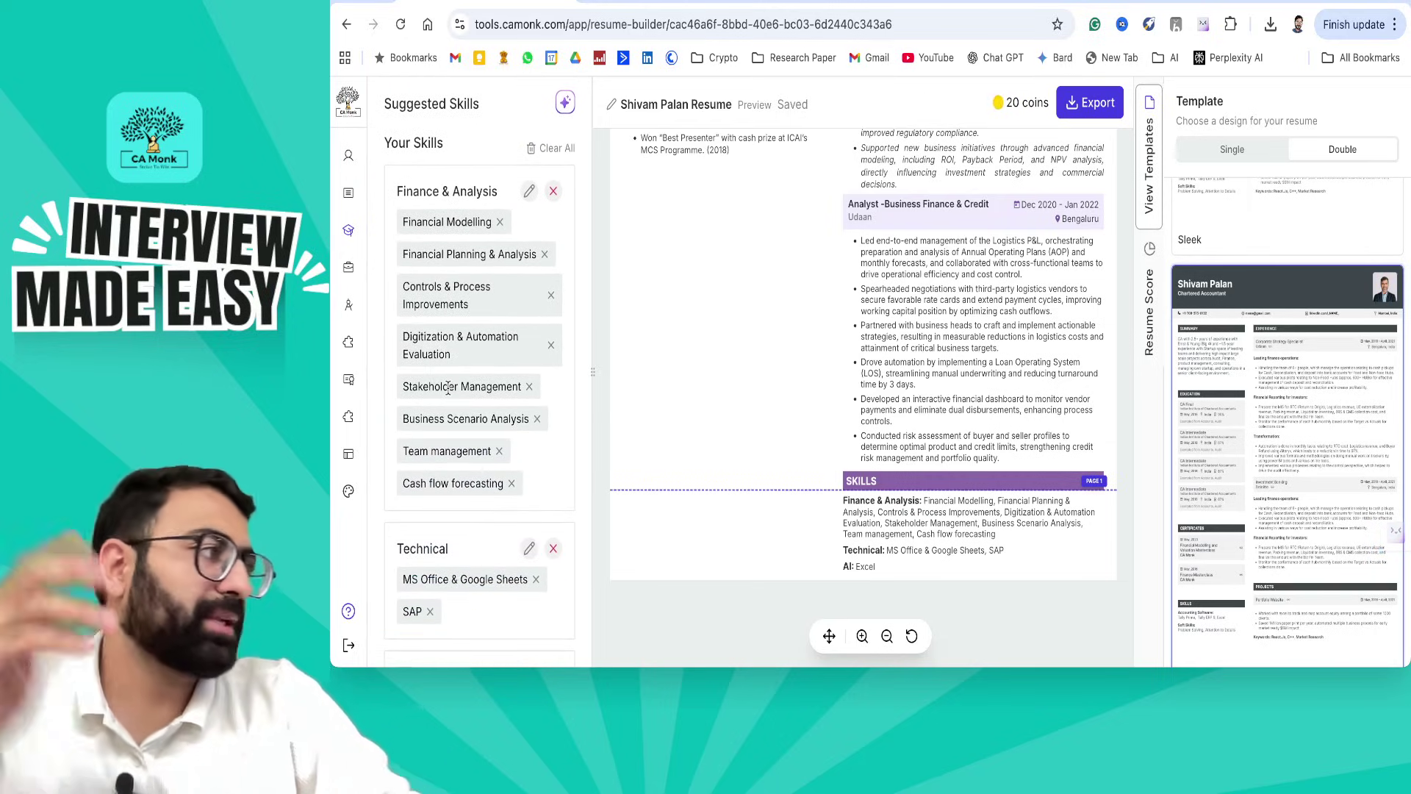
scroll(448, 393, up, 4)
scroll(448, 389, up, 6)
scroll(449, 353, down, 20)
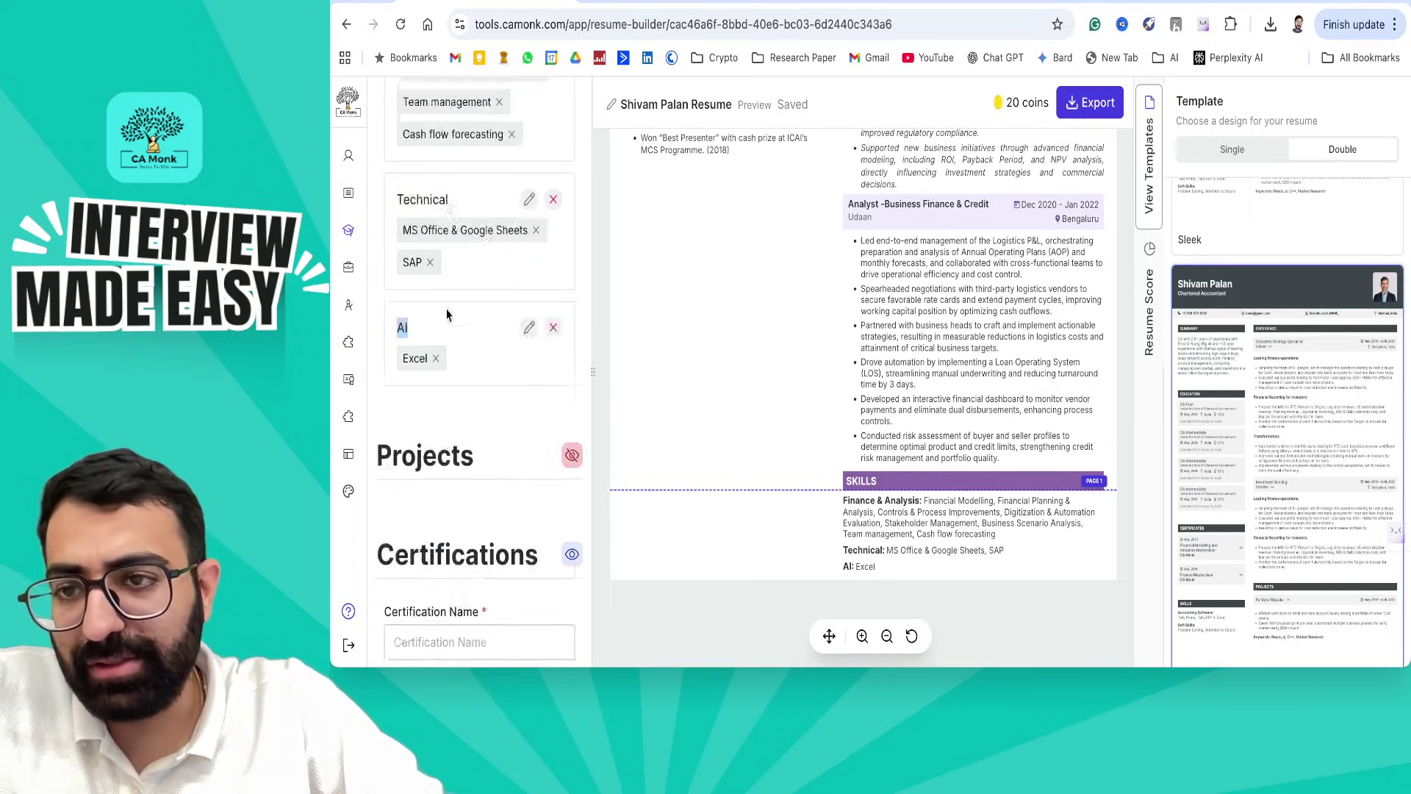
scroll(447, 314, up, 18)
scroll(574, 375, up, 2)
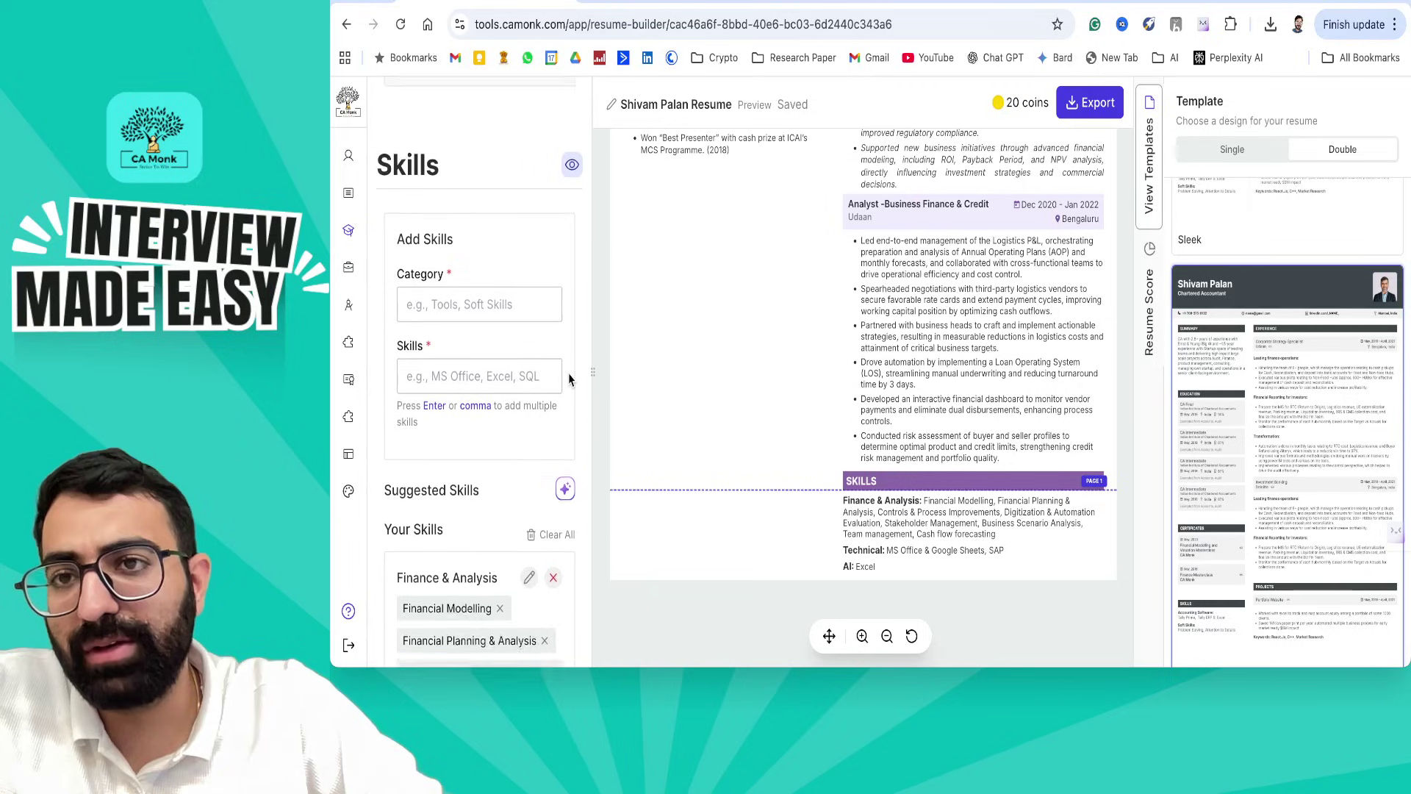
Step: Toggle the Skills section off and back on, and make the Projects section visible
click(571, 211)
click(571, 211)
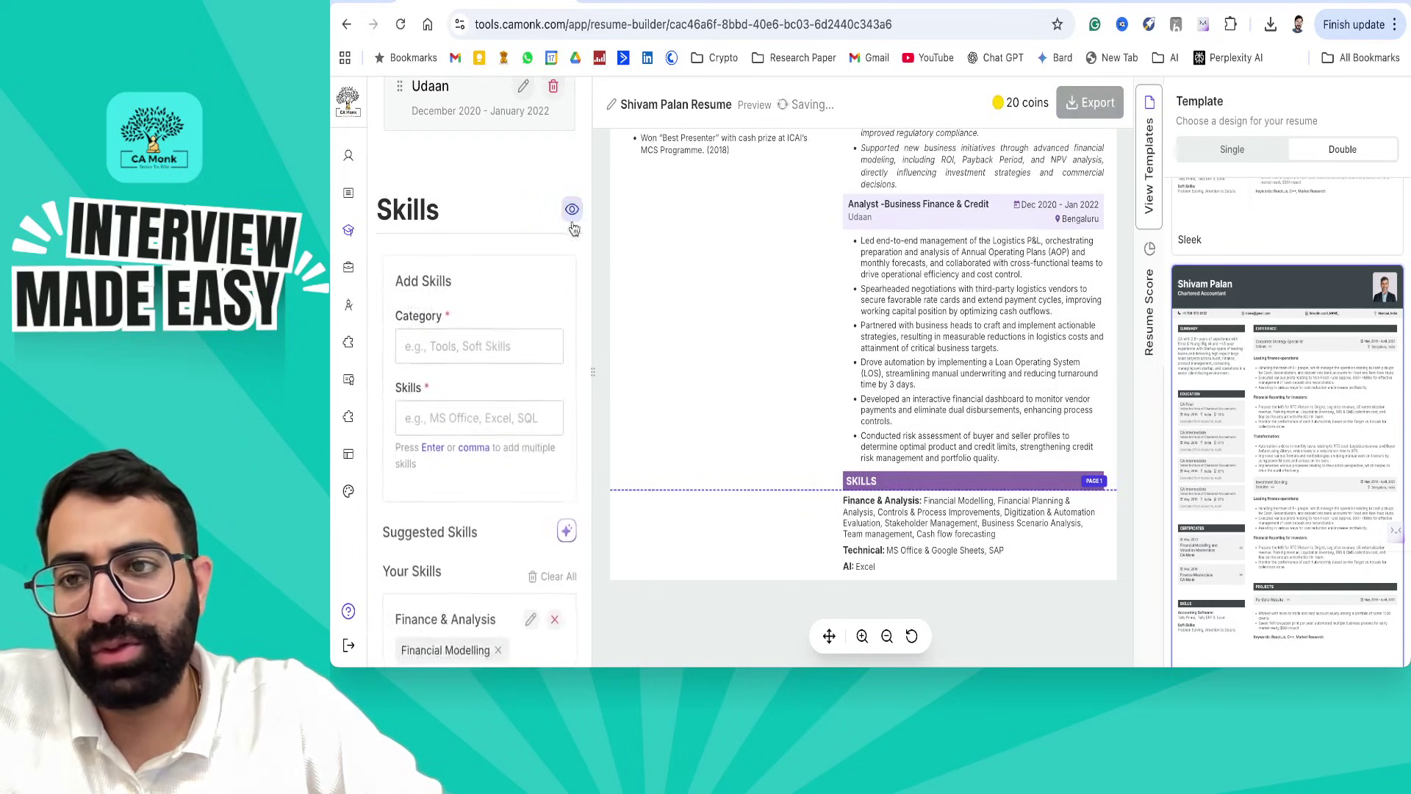
scroll(562, 356, down, 10)
scroll(562, 362, down, 3)
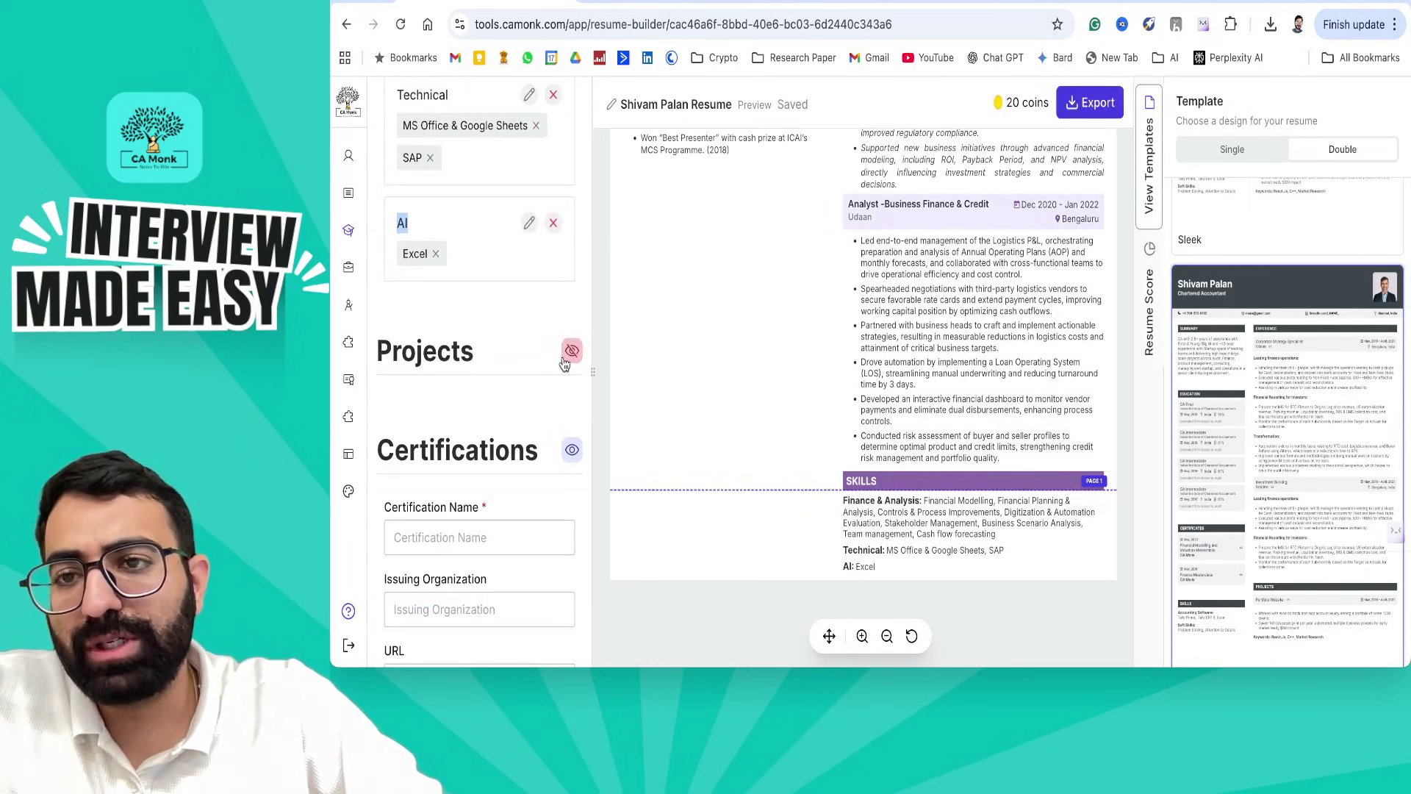
click(571, 351)
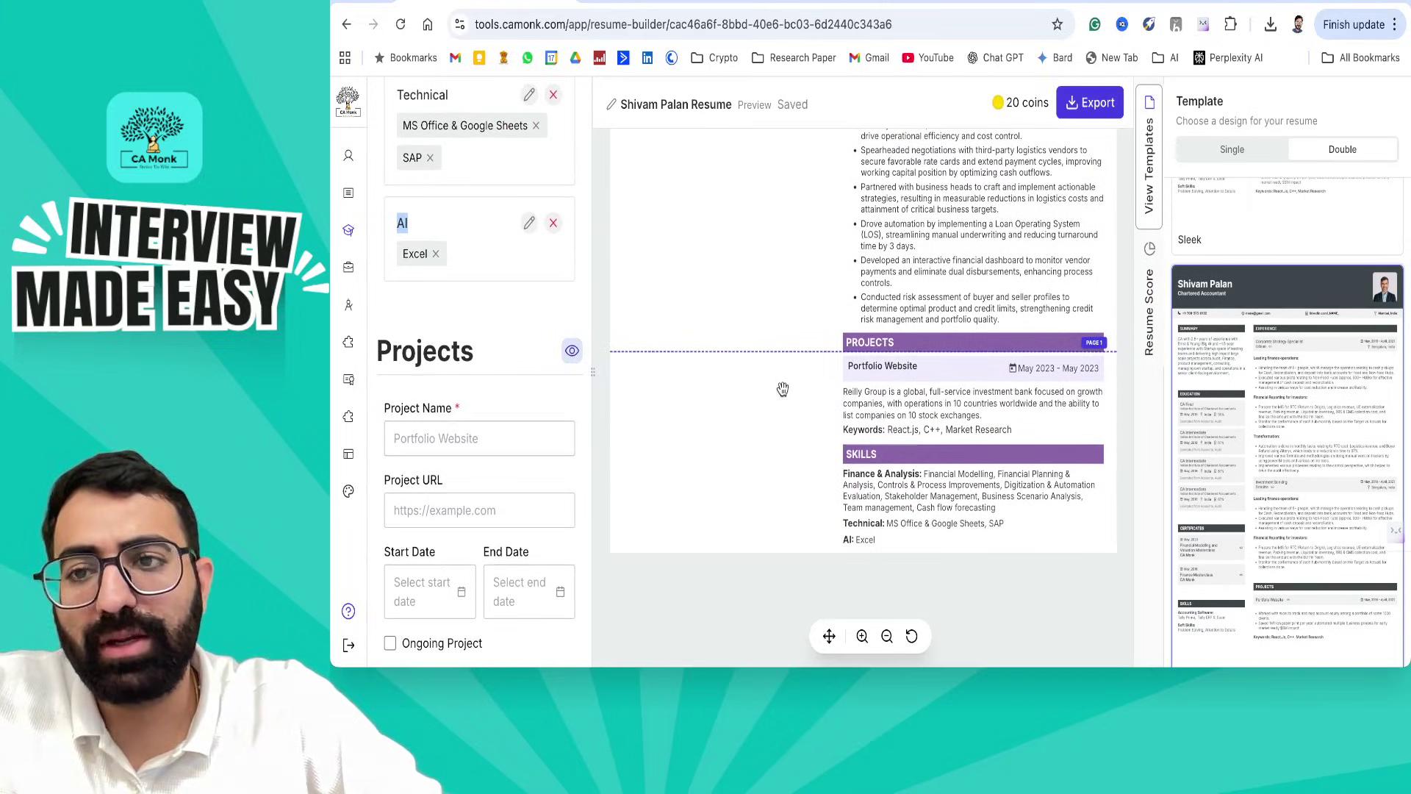
scroll(498, 436, down, 3)
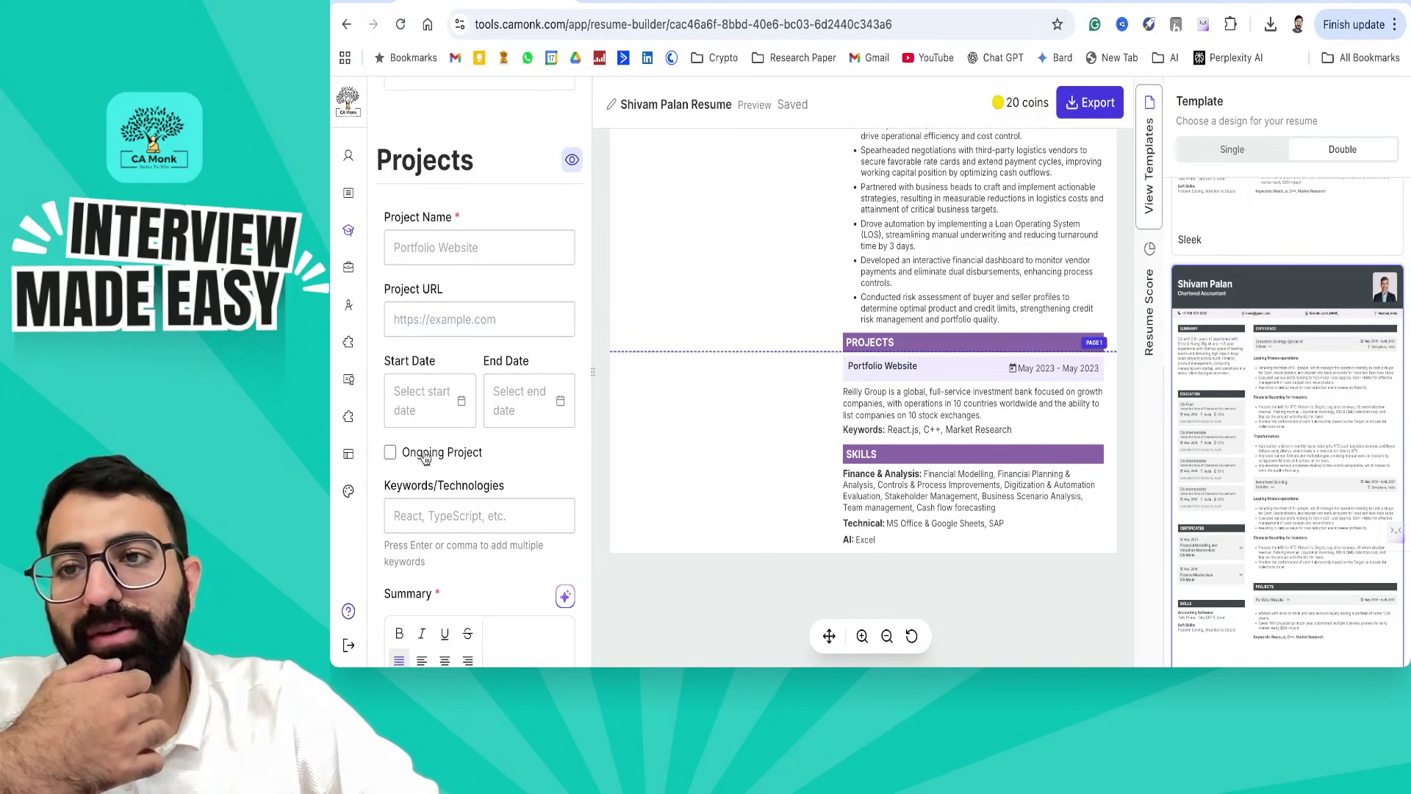
Step: Check the Portfolio Website project's URL field, then hide Projects from the resume
click(521, 323)
scroll(513, 294, down, 2)
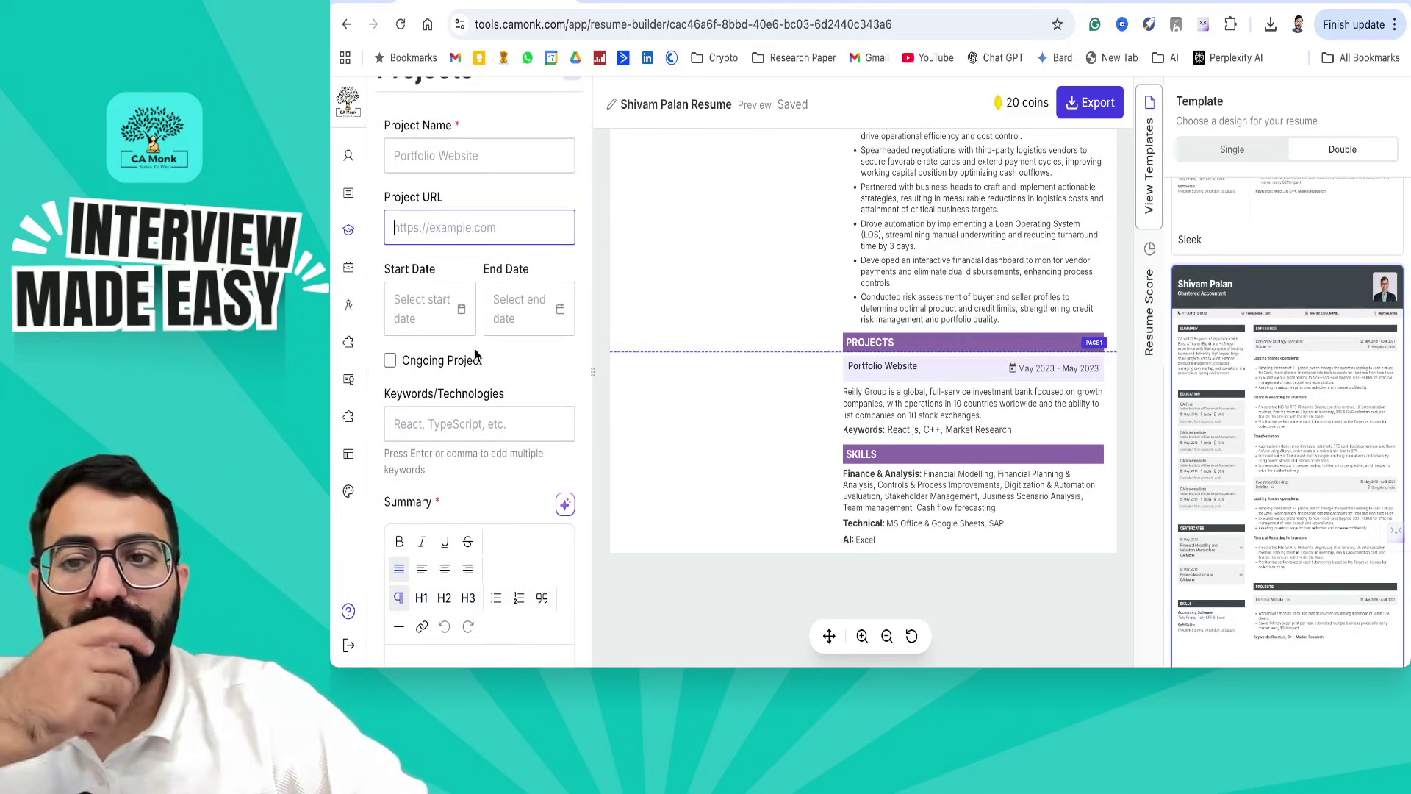
scroll(475, 356, down, 2)
scroll(474, 355, up, 4)
scroll(475, 356, down, 5)
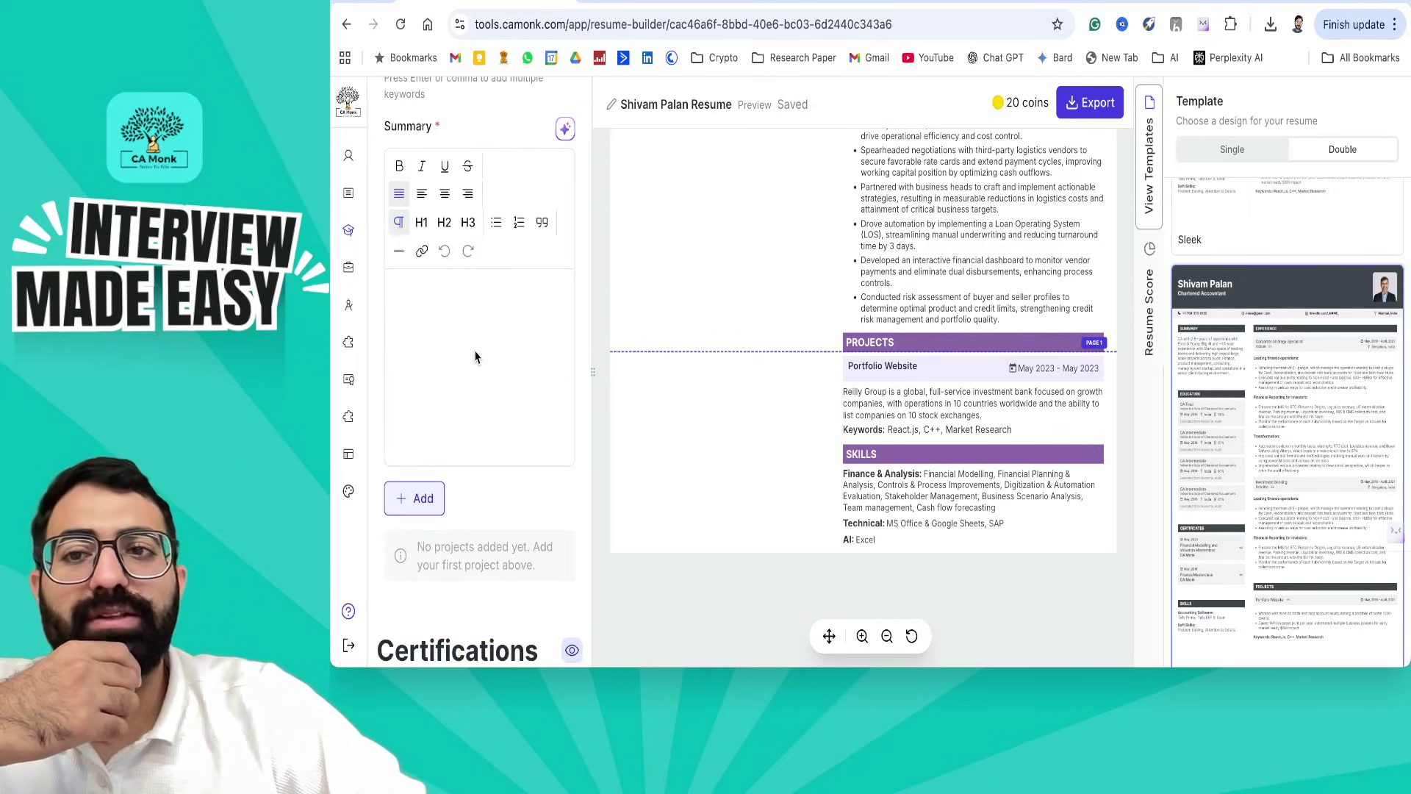
scroll(527, 306, up, 7)
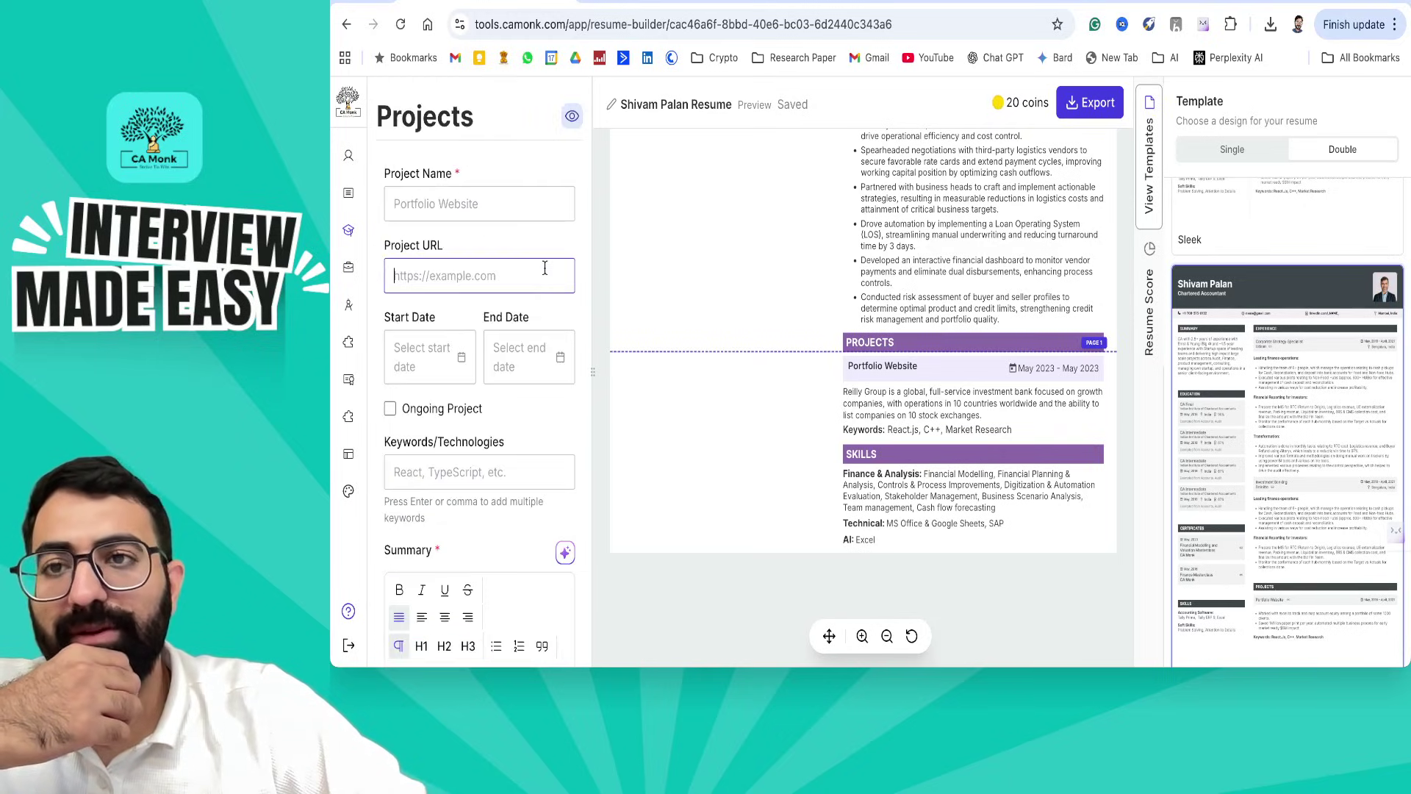
click(570, 186)
scroll(529, 193, down, 10)
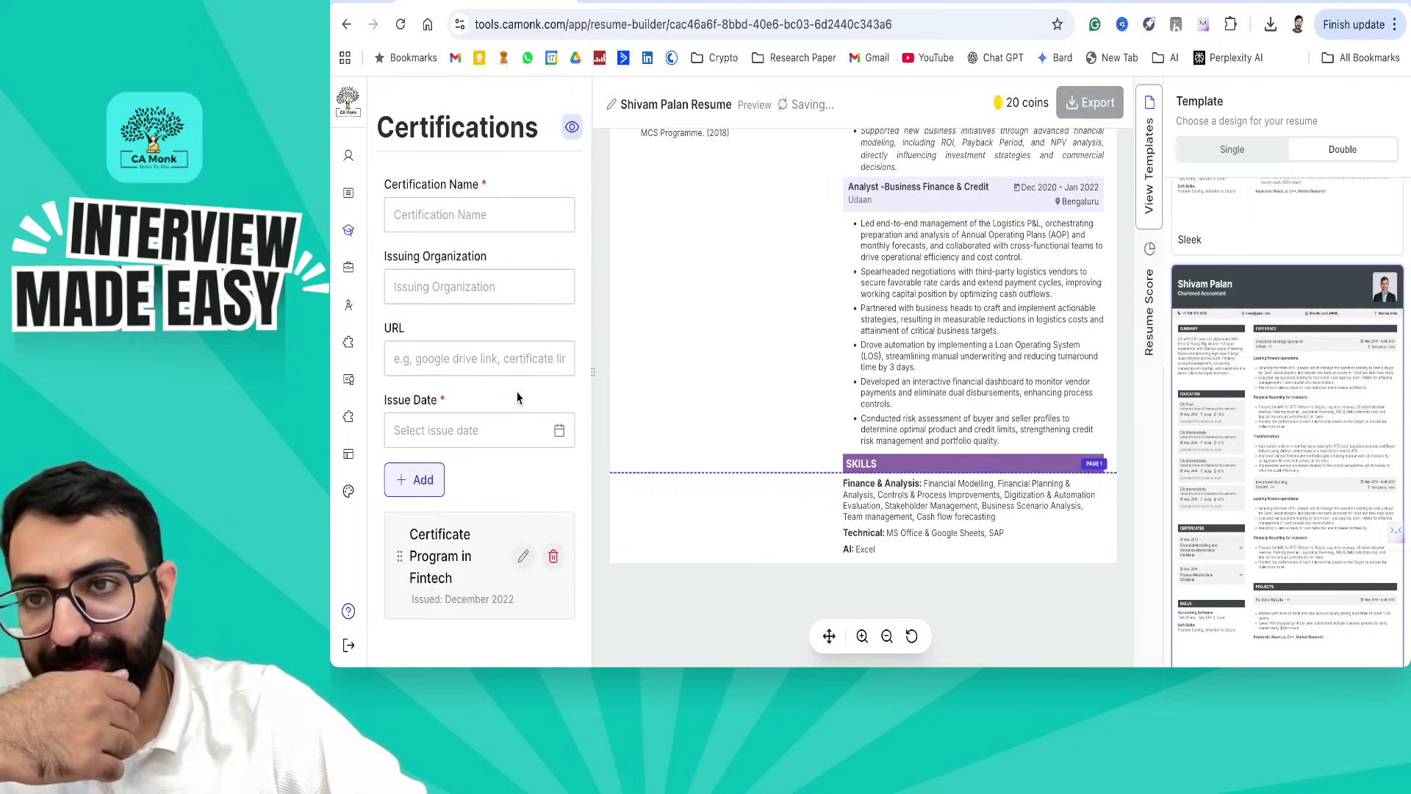
Step: Load the Certificate Program in Fintech entry, review its fields, and move down to Layout Ordering
click(523, 543)
scroll(746, 299, up, 1)
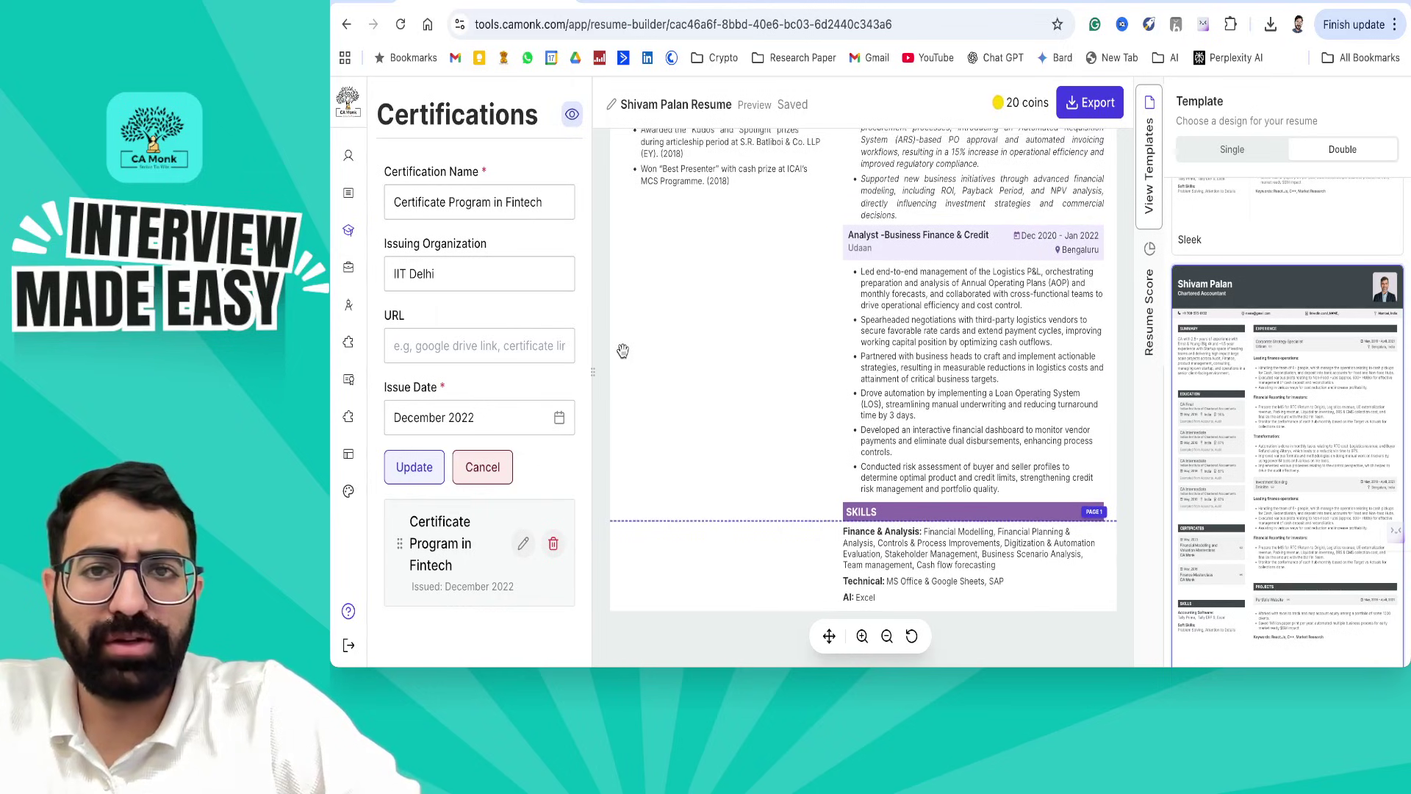
scroll(621, 349, up, 6)
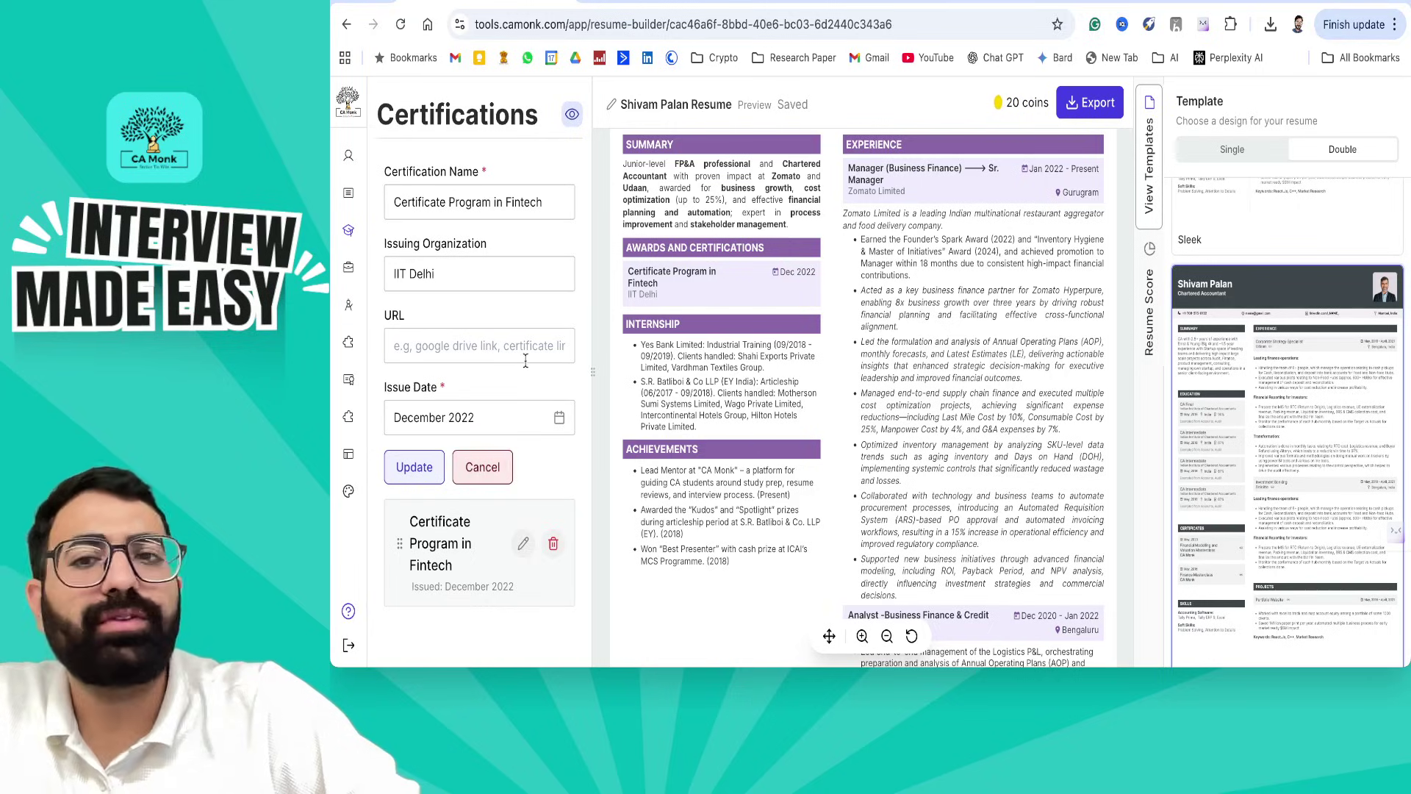
scroll(525, 360, down, 10)
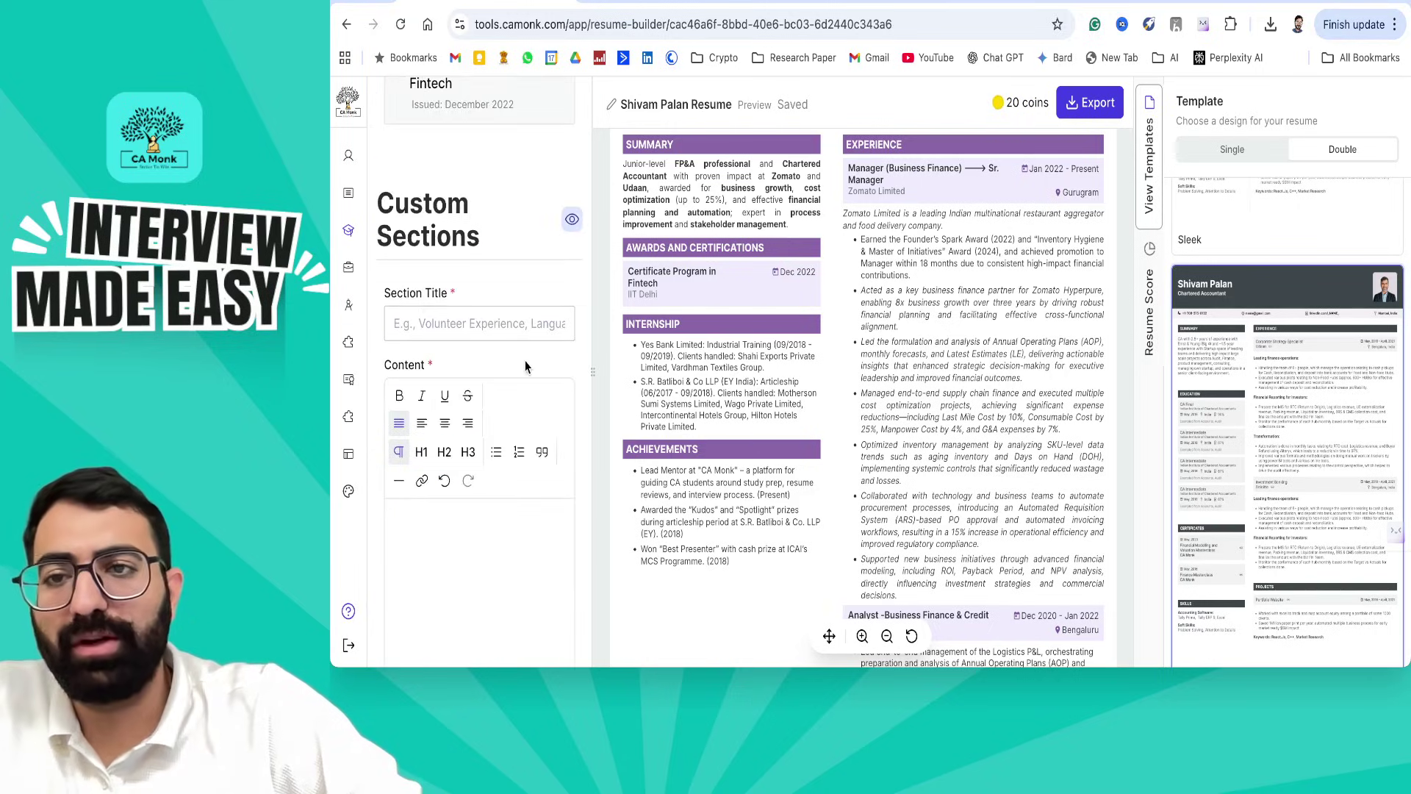
scroll(542, 294, down, 10)
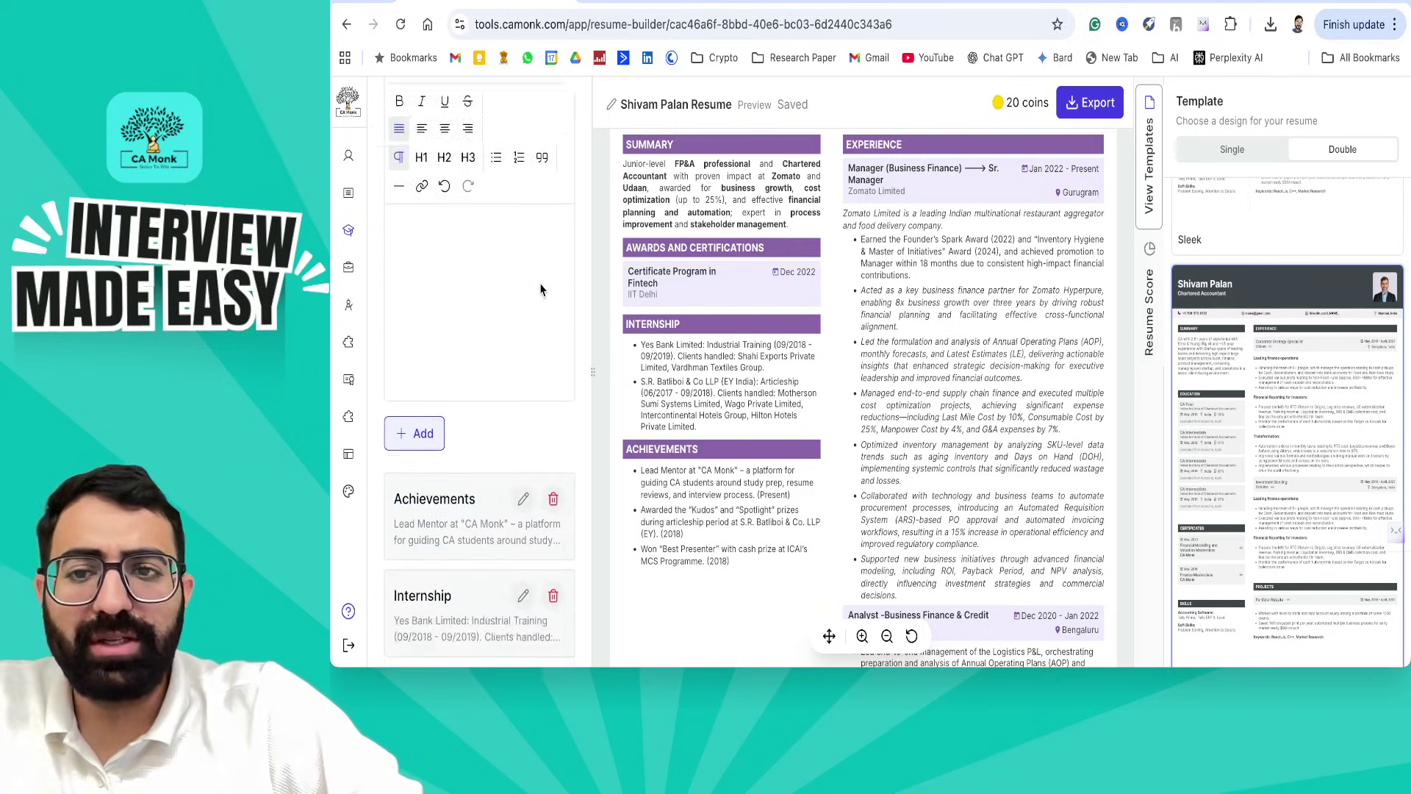
scroll(541, 294, down, 3)
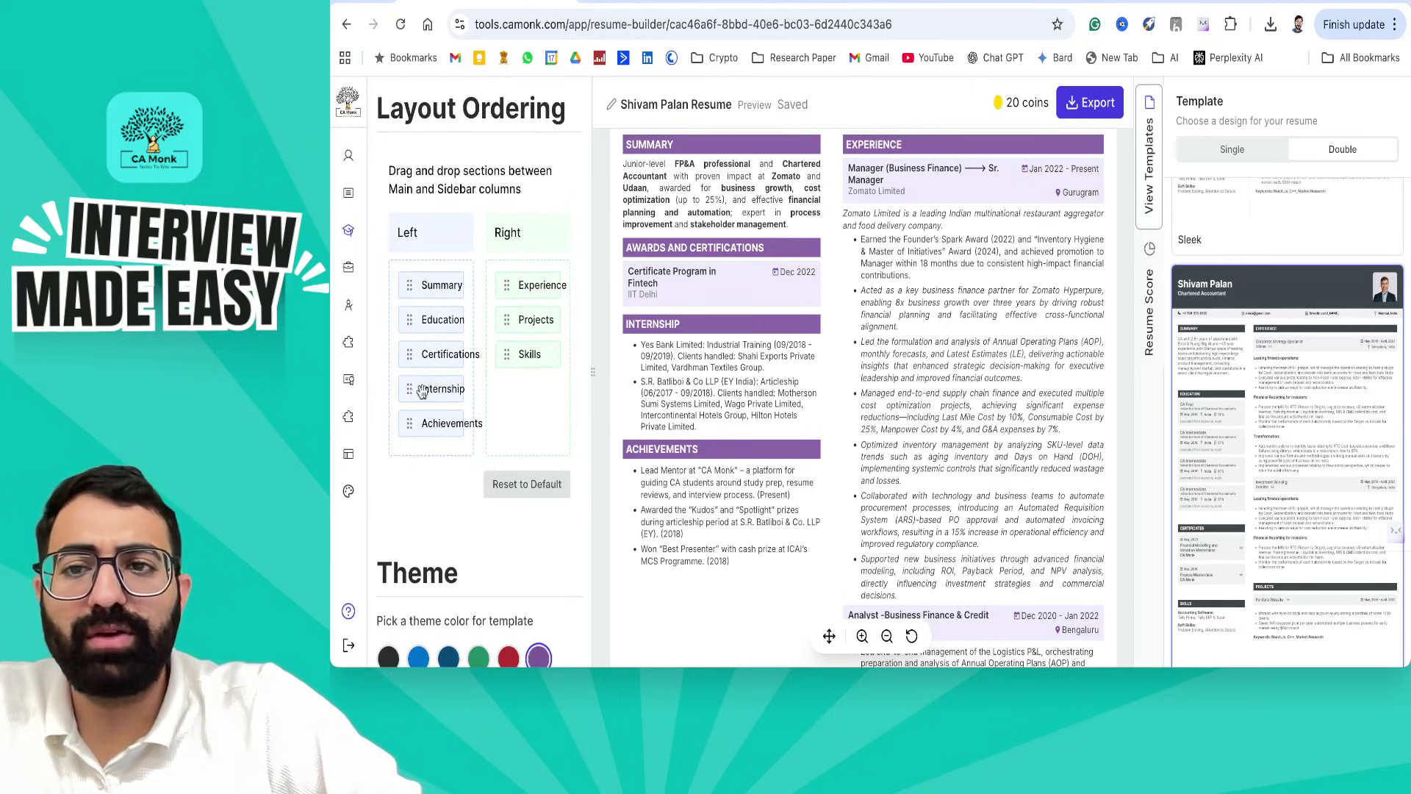
Step: Reset the section order to default, apply the dark blue Cool Blue theme, and open Resume Scorer
click(520, 483)
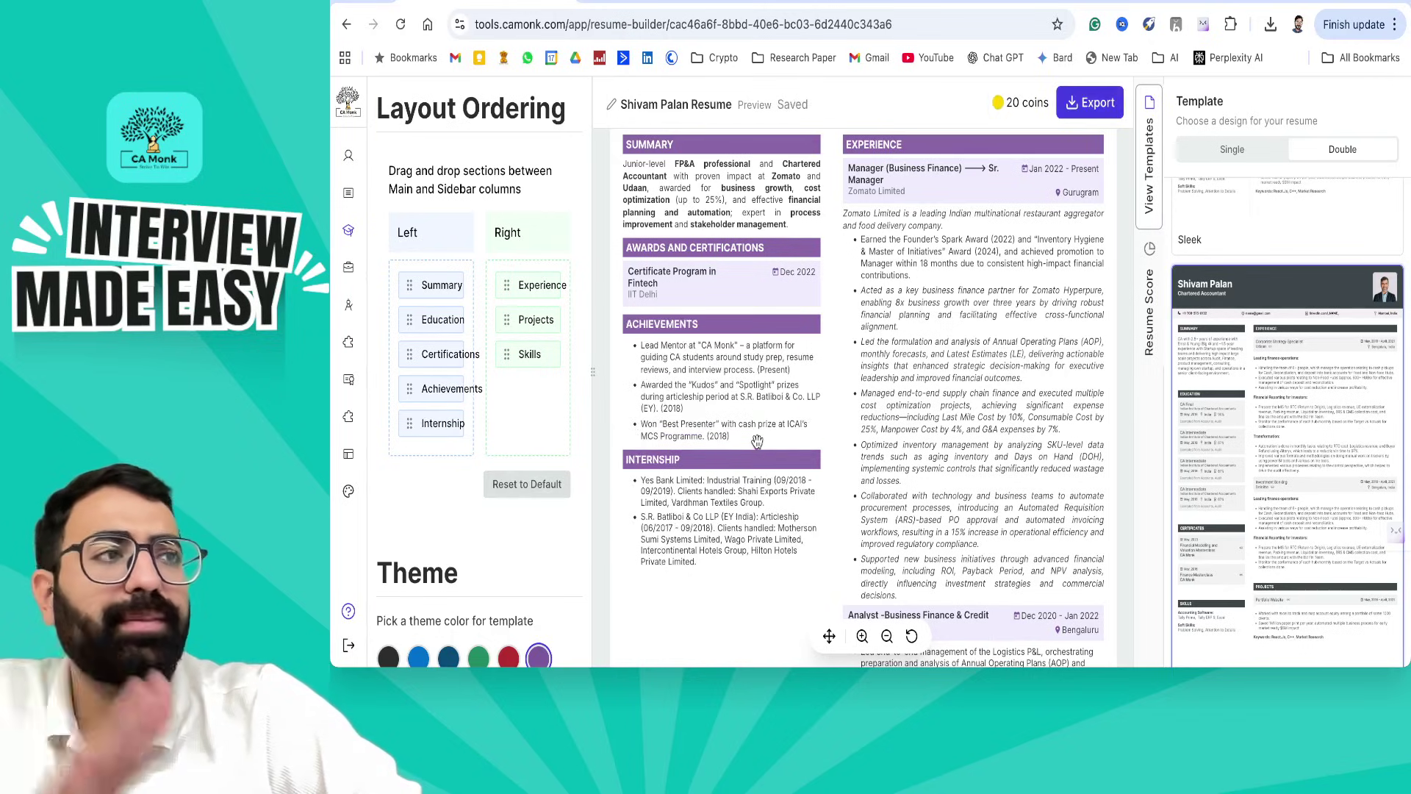
scroll(468, 489, down, 1)
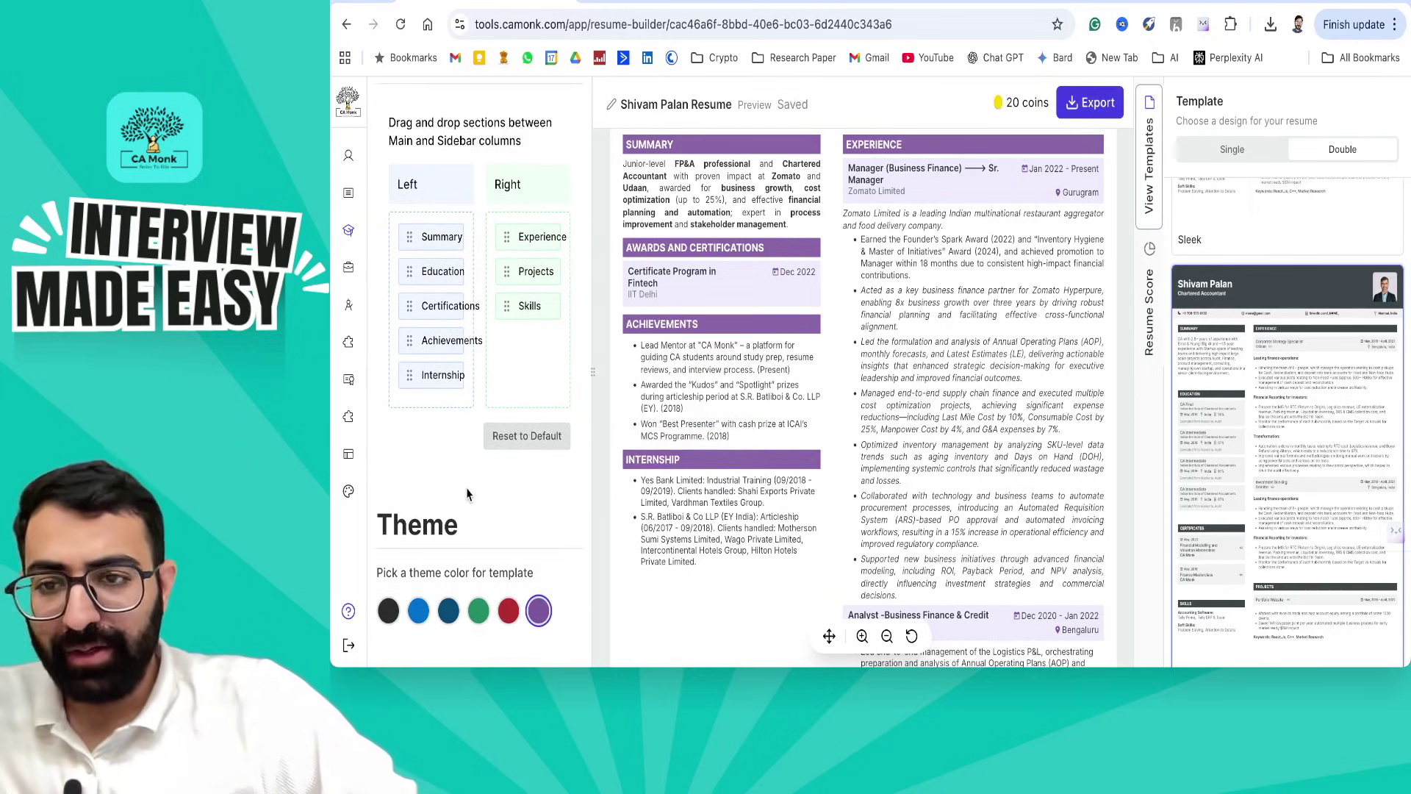
click(477, 610)
click(448, 610)
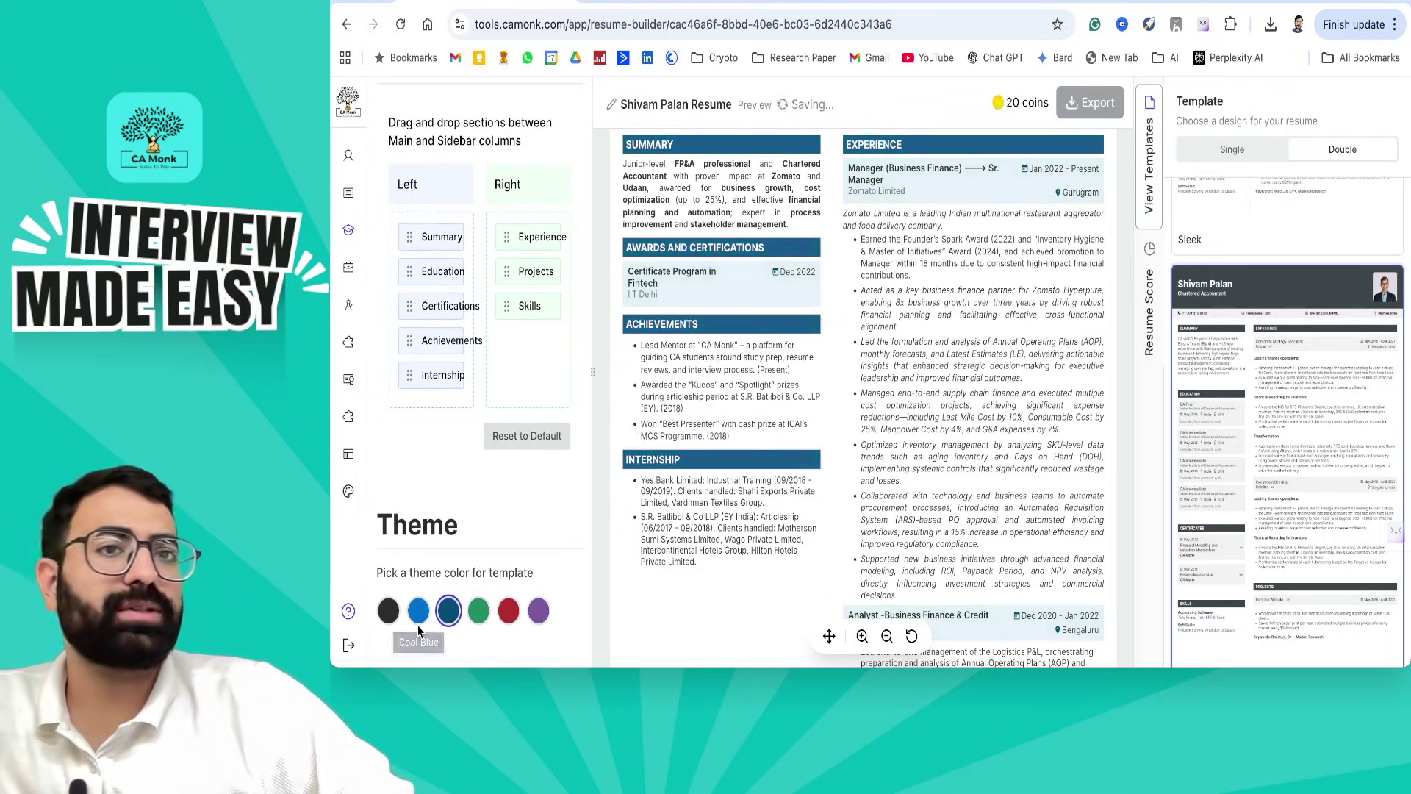
scroll(758, 421, down, 3)
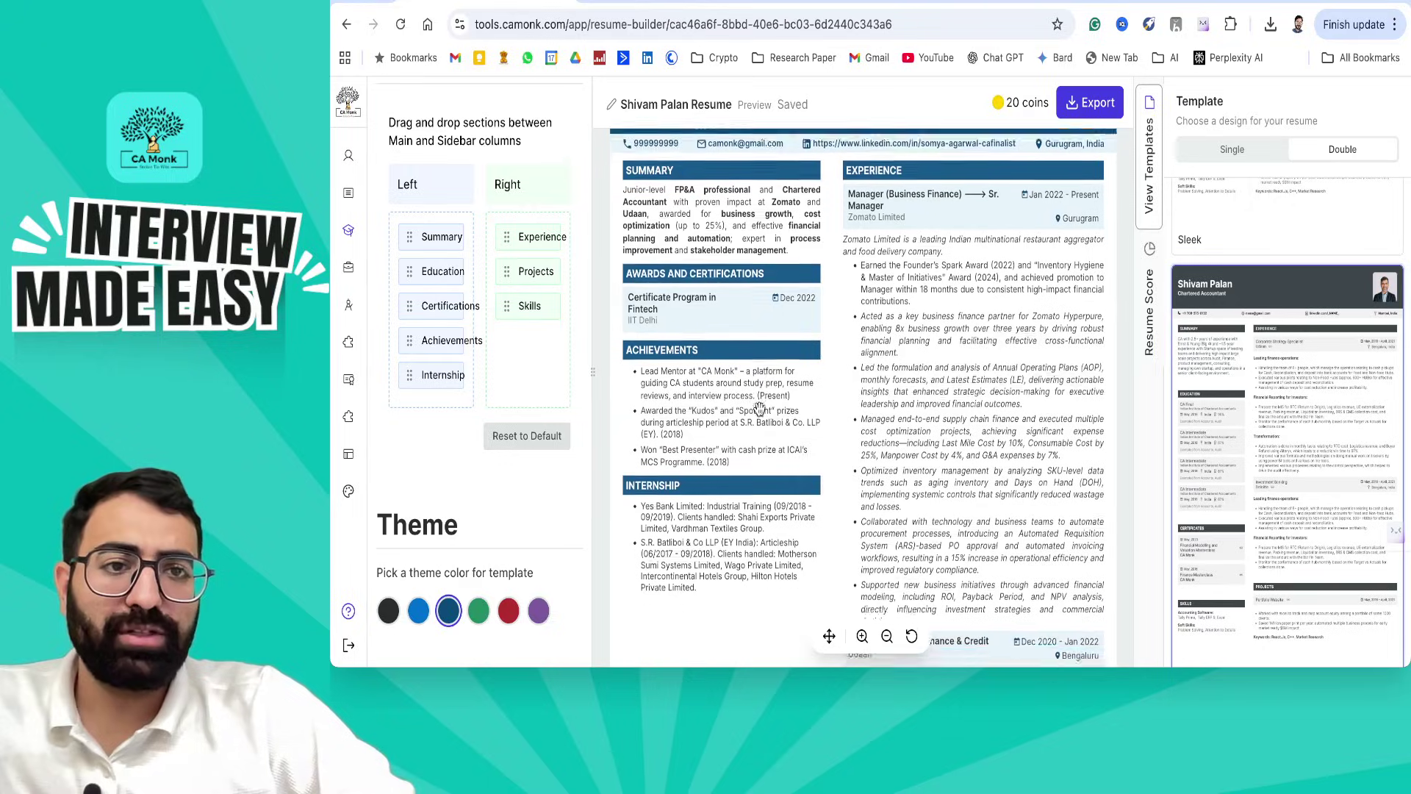
click(1148, 313)
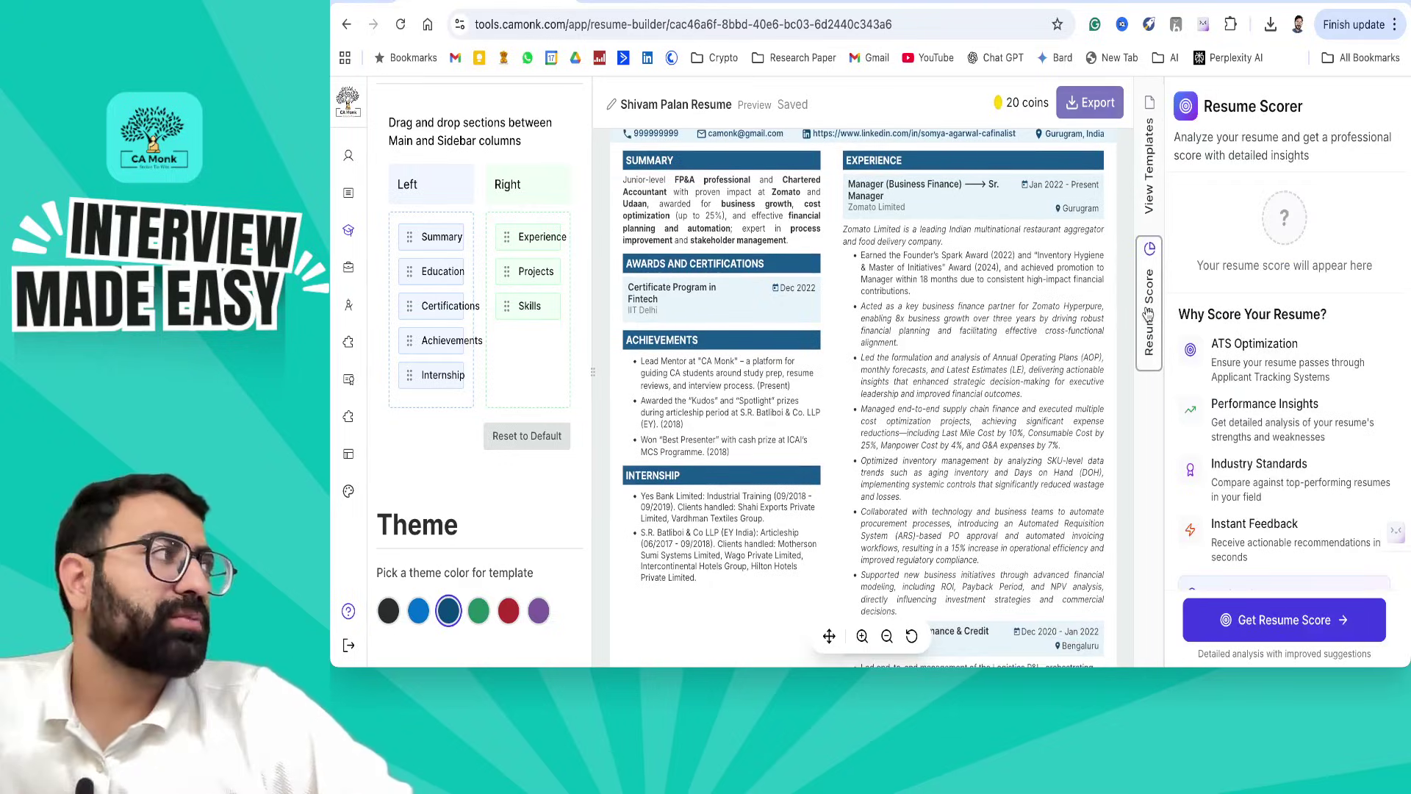
Step: Run Get Resume Score, which reports an overall score of 61, Needs Refining
click(1266, 623)
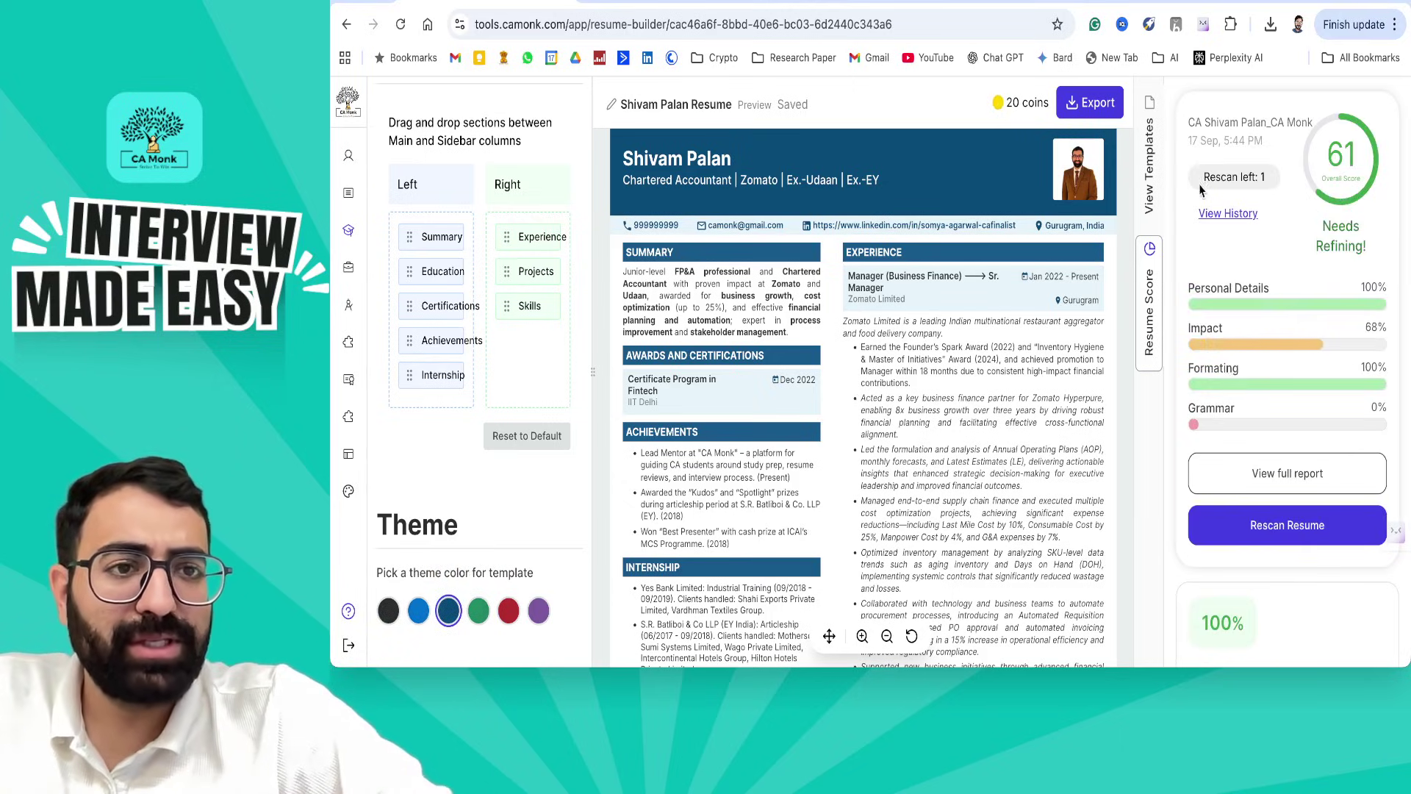
drag(1200, 189, 1259, 189)
scroll(1288, 439, down, 2)
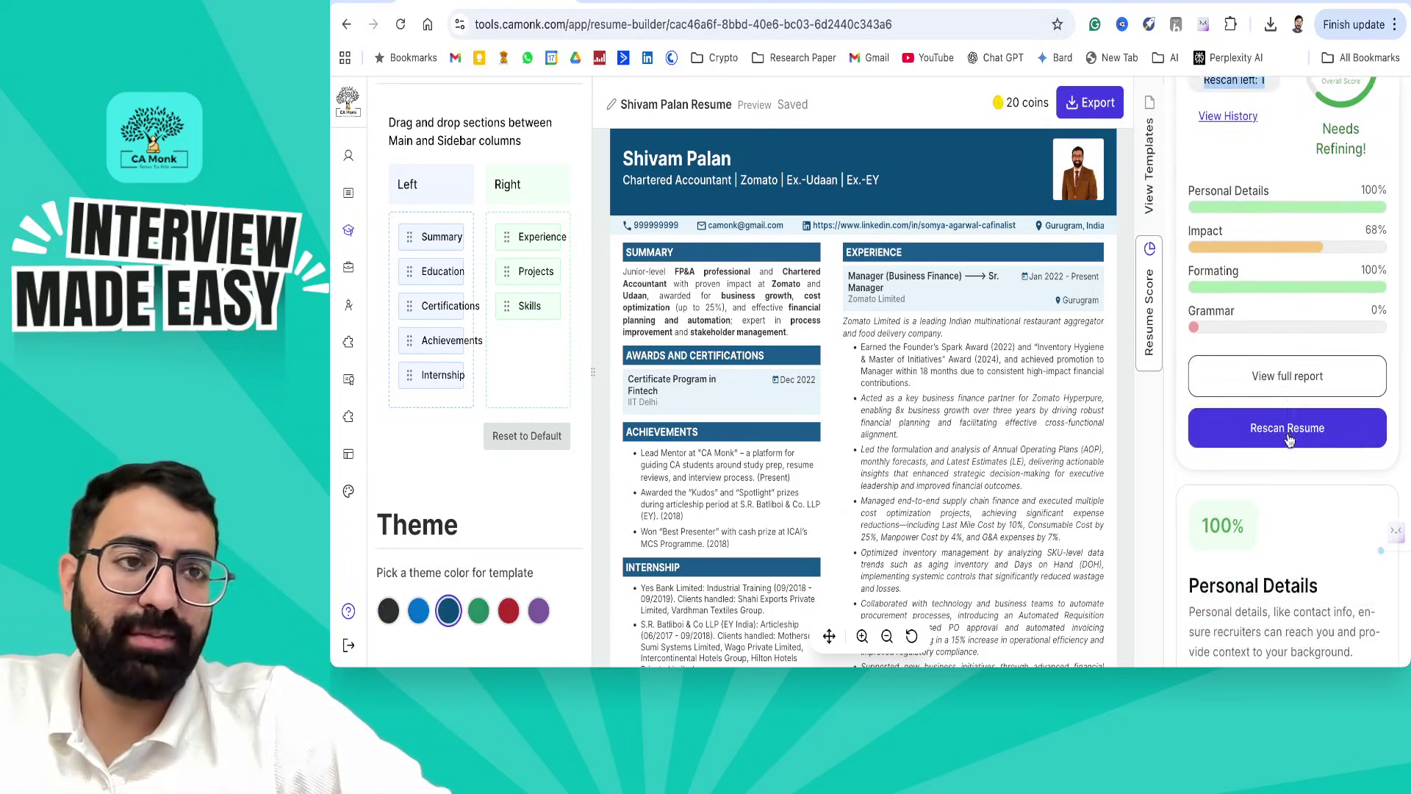
scroll(1297, 375, up, 2)
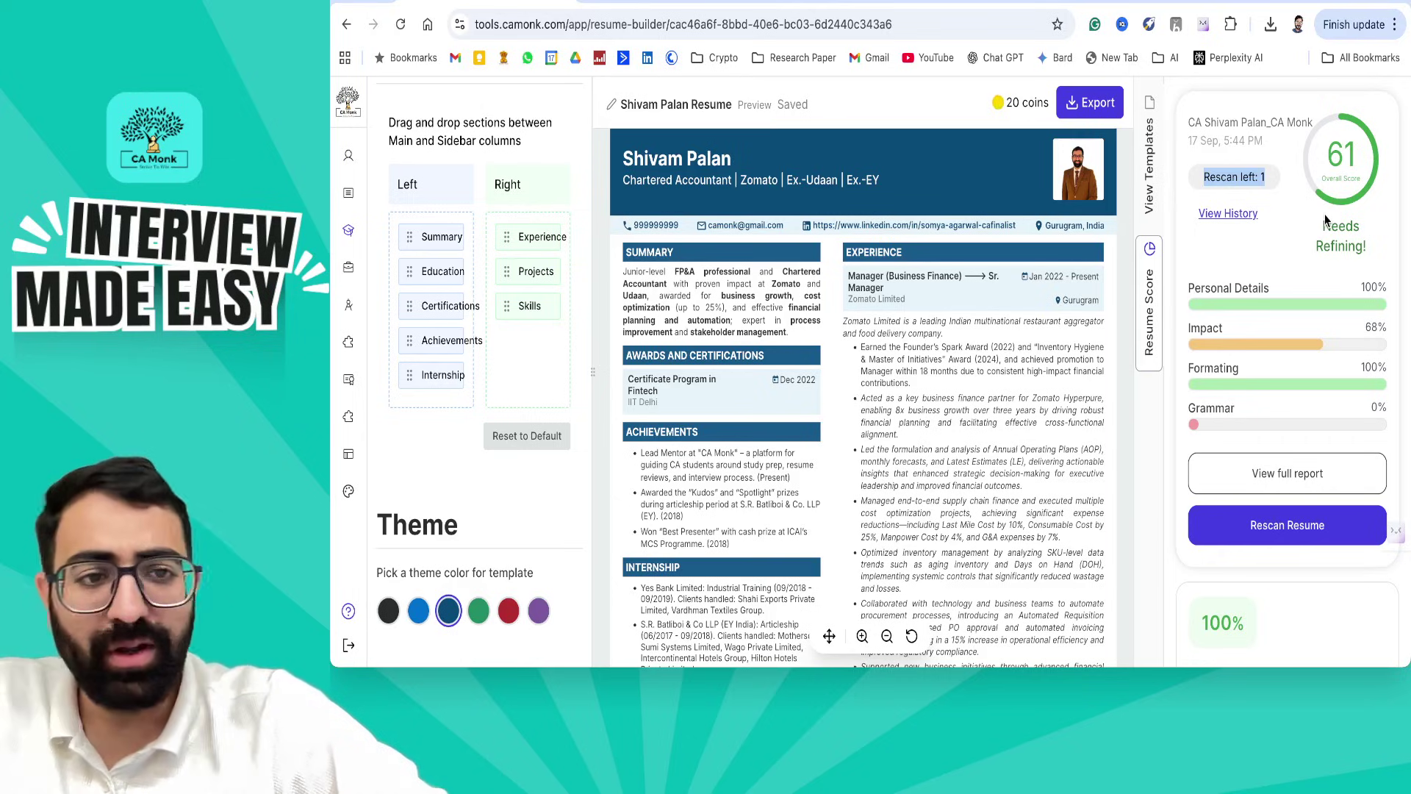
scroll(1325, 220, down, 8)
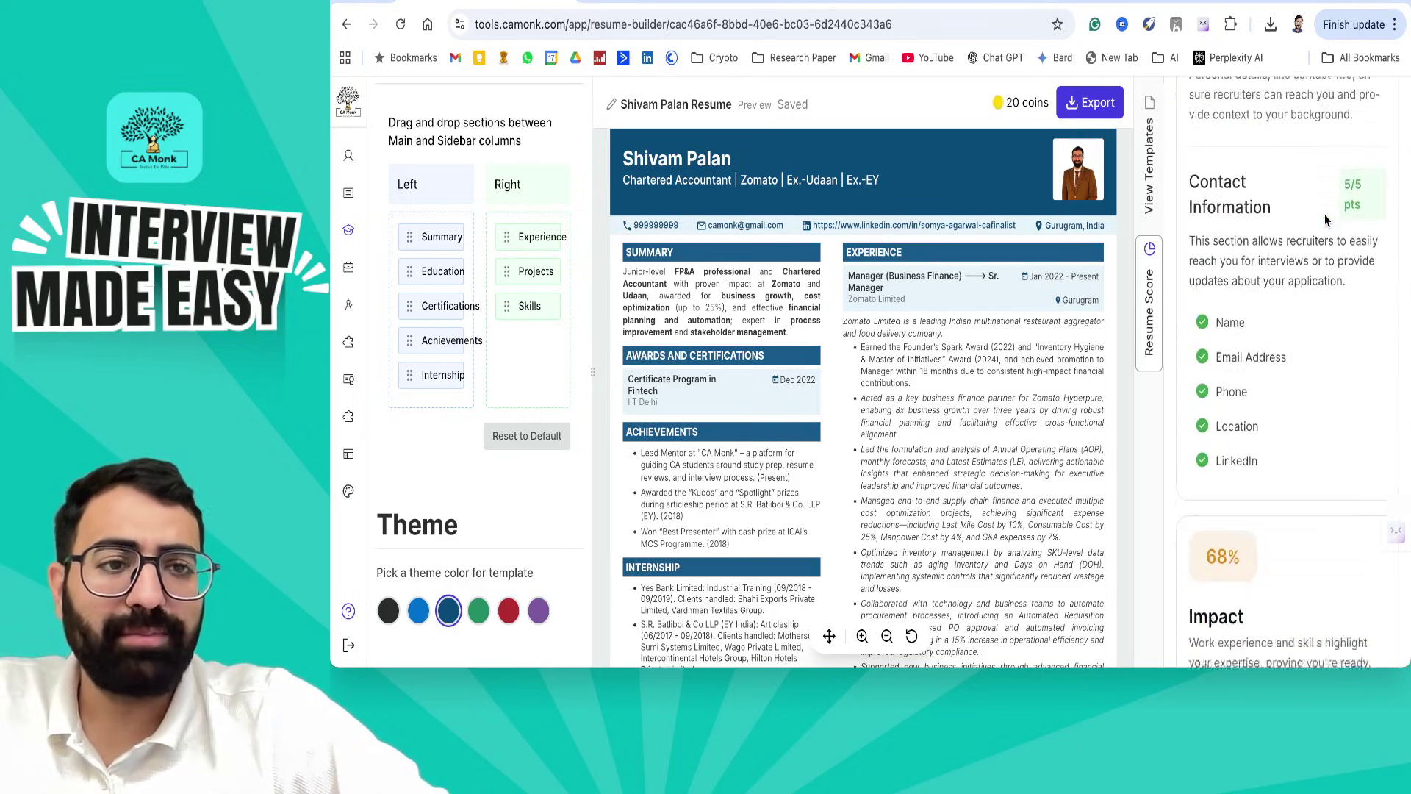
scroll(1325, 214, down, 10)
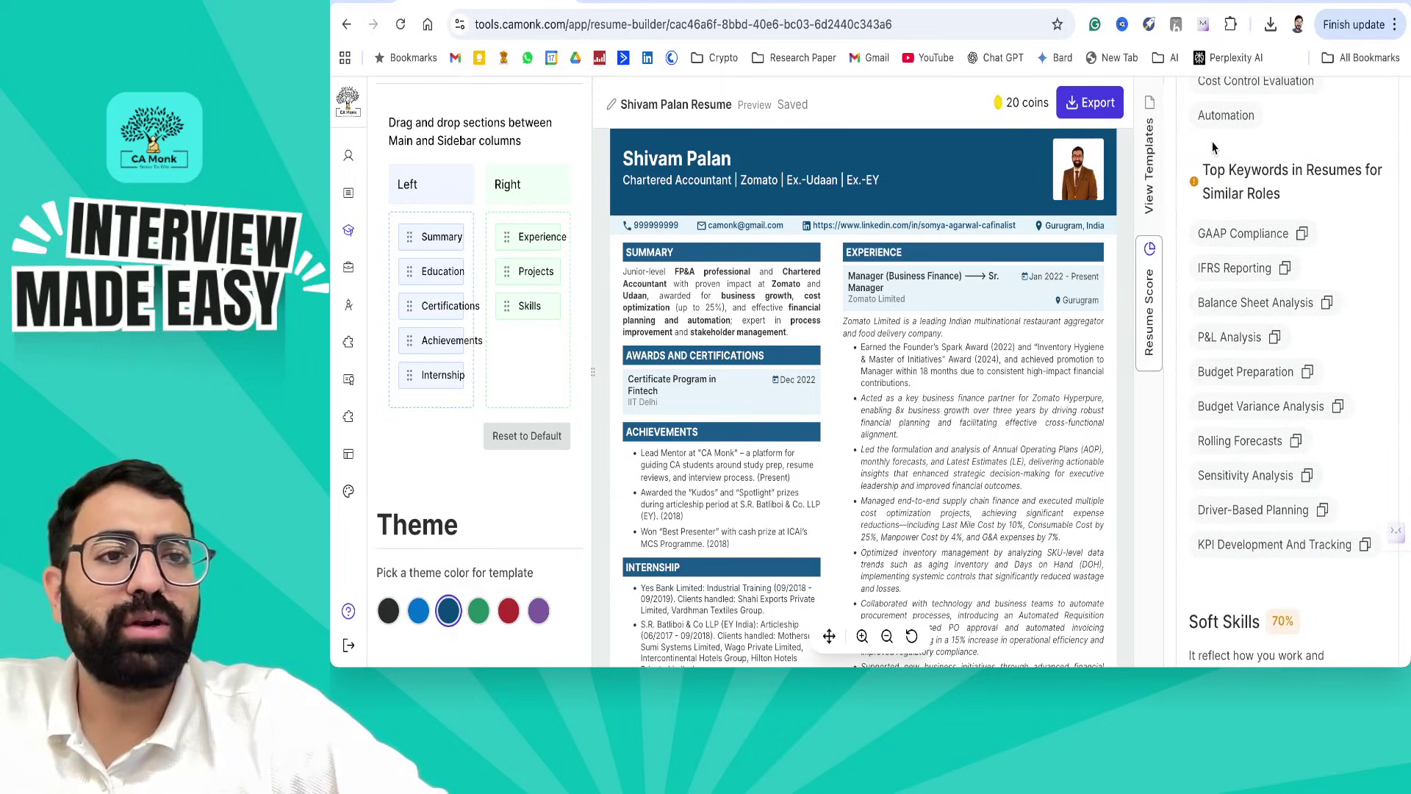
drag(1212, 147, 1258, 547)
scroll(1258, 548, down, 5)
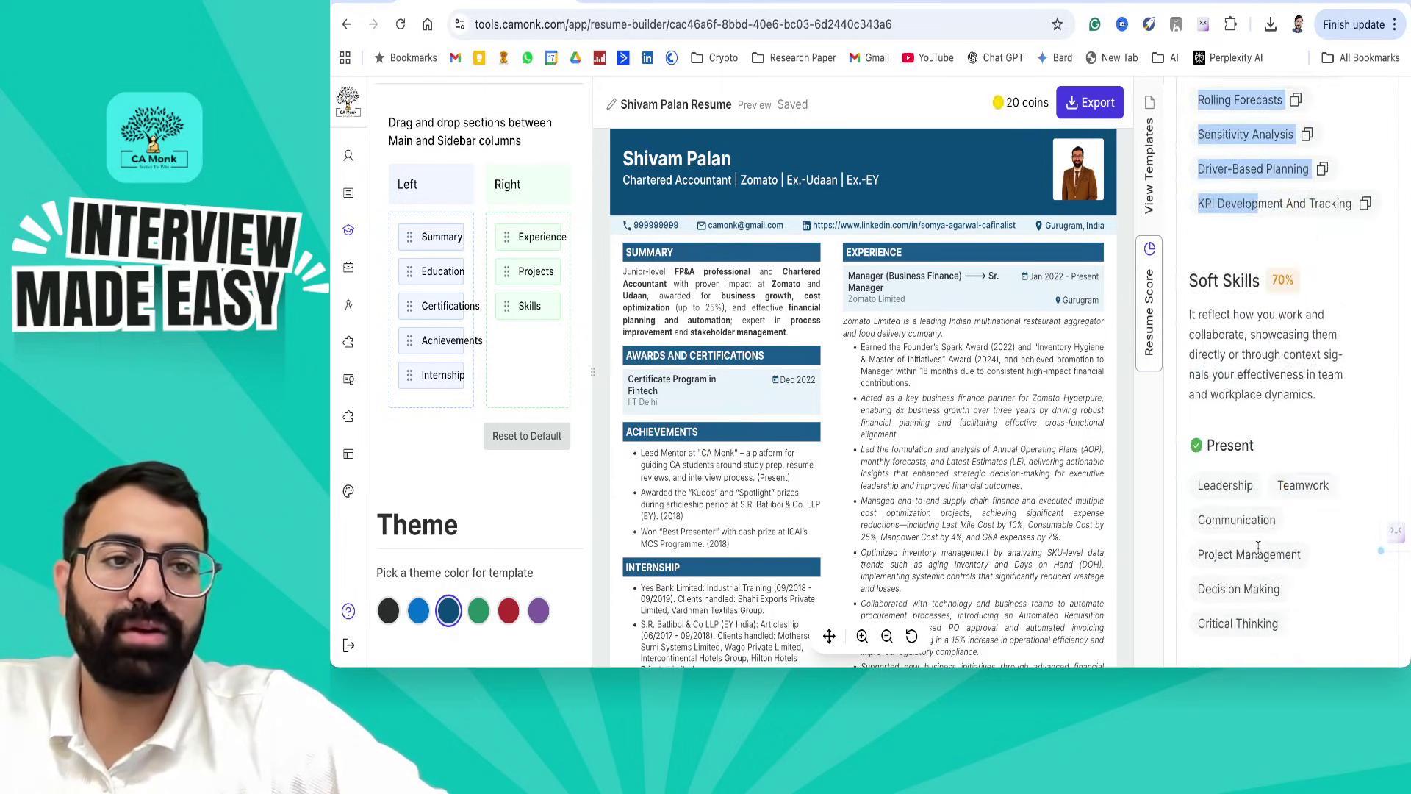
scroll(1258, 548, down, 6)
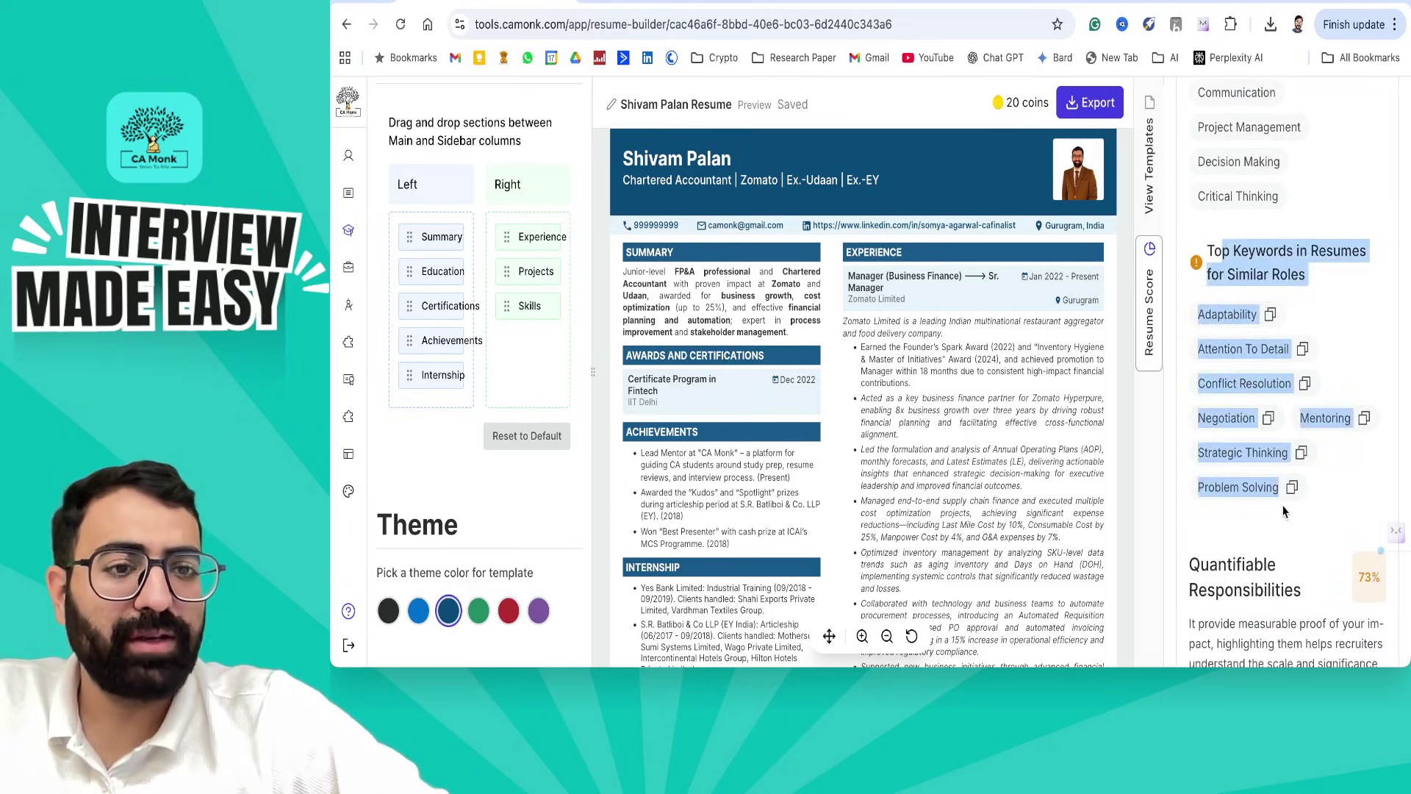
scroll(1283, 505, down, 8)
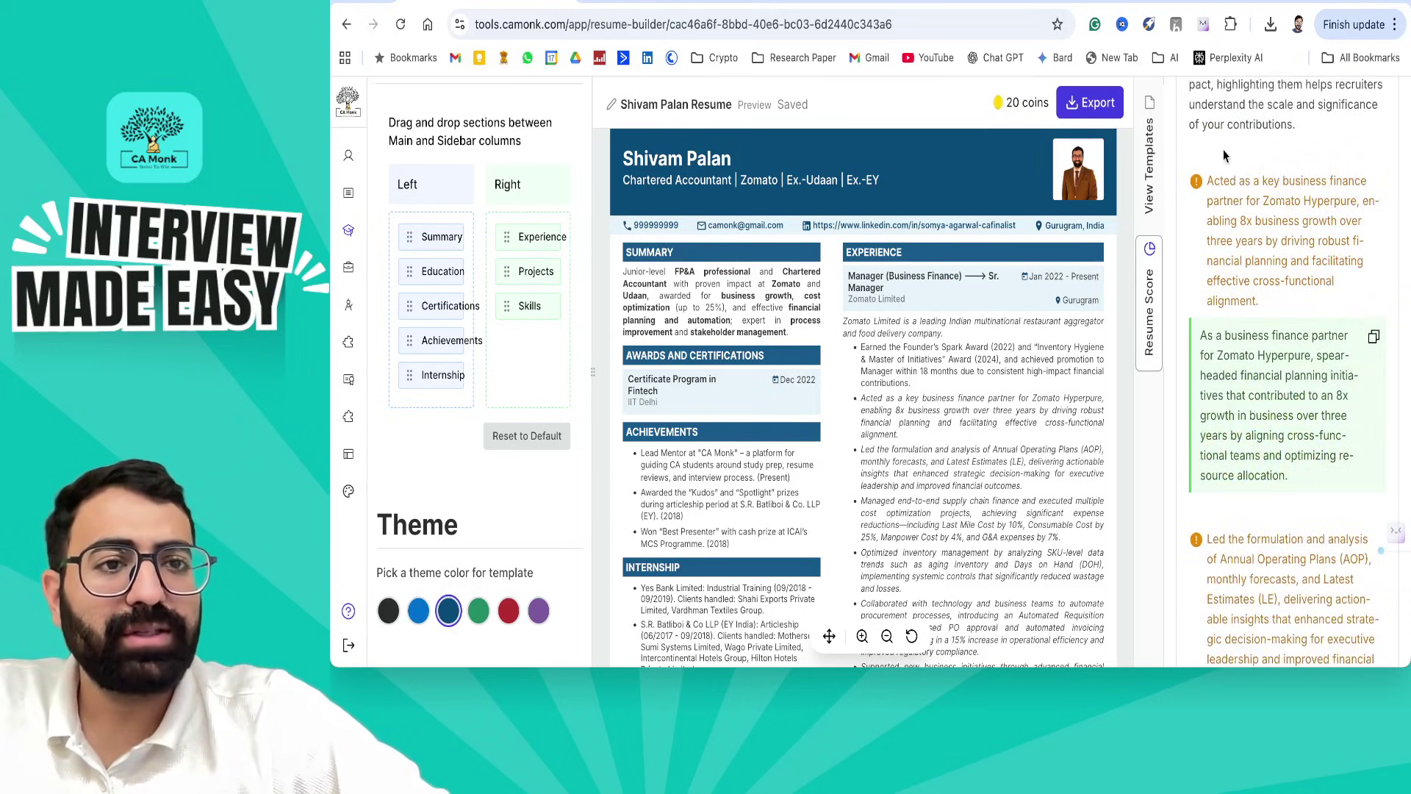
drag(1223, 148, 1296, 336)
scroll(1293, 336, down, 4)
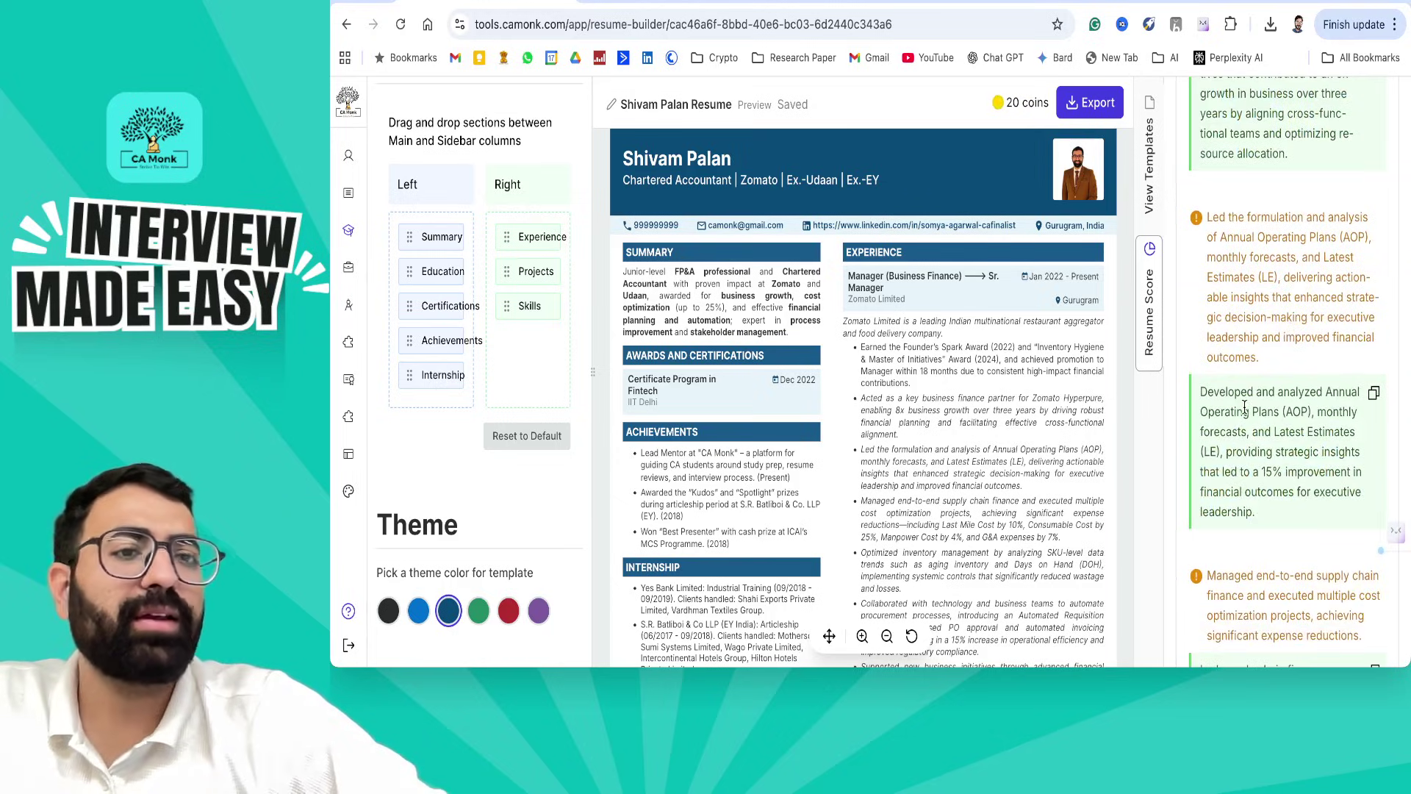
scroll(1244, 406, down, 15)
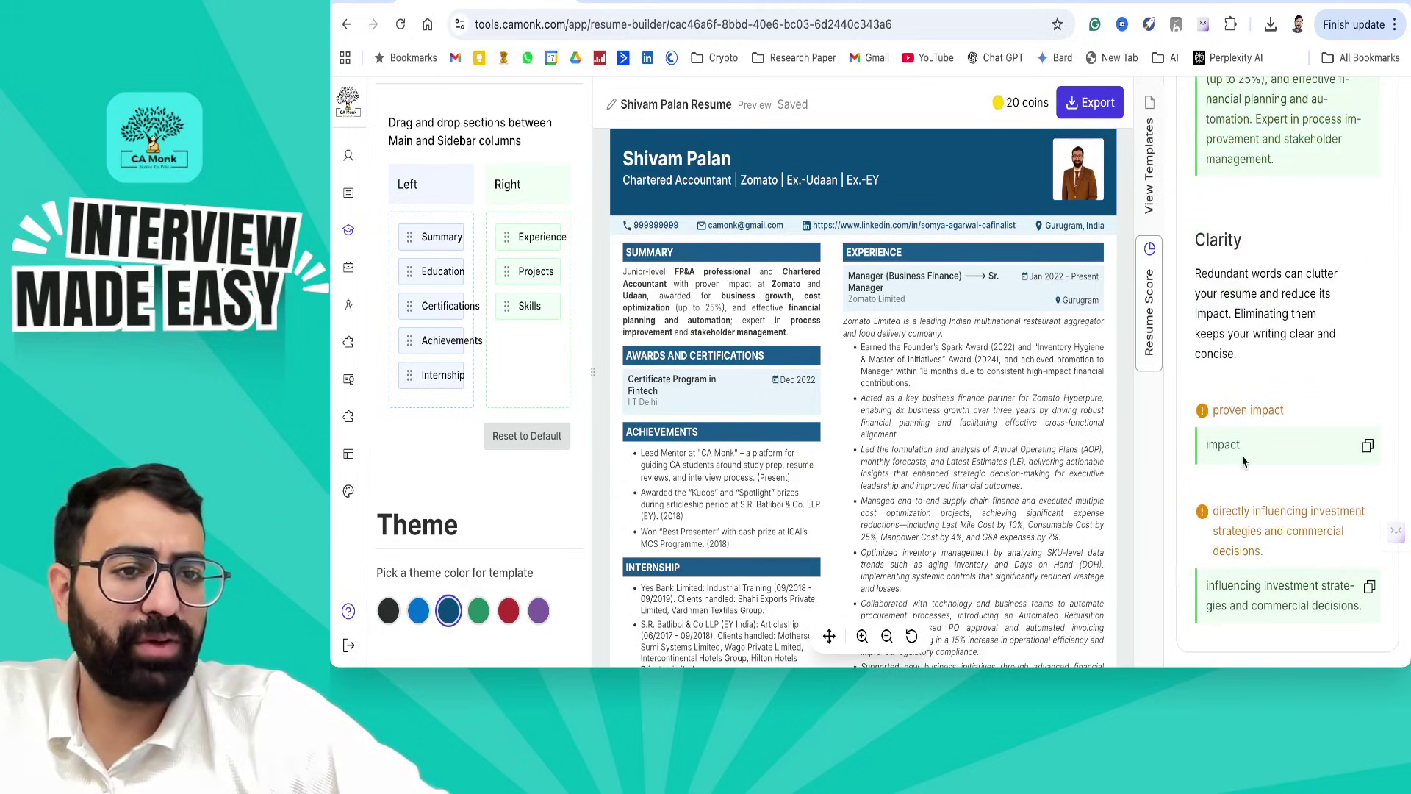
Step: Replace 'proven impact' with the suggested word 'impact' in the Summary, removing the extra space
triple_click(1249, 413)
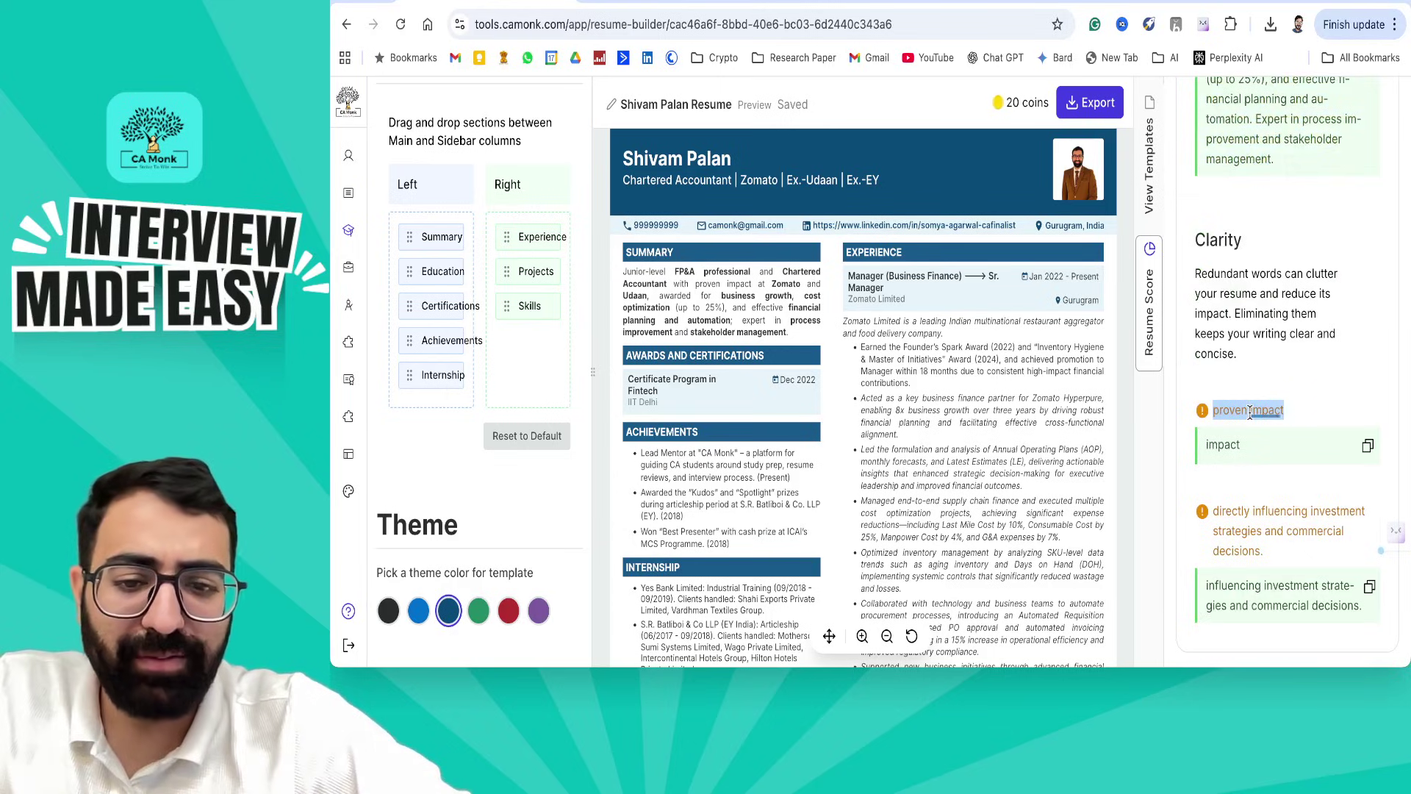
key(ctrl+f)
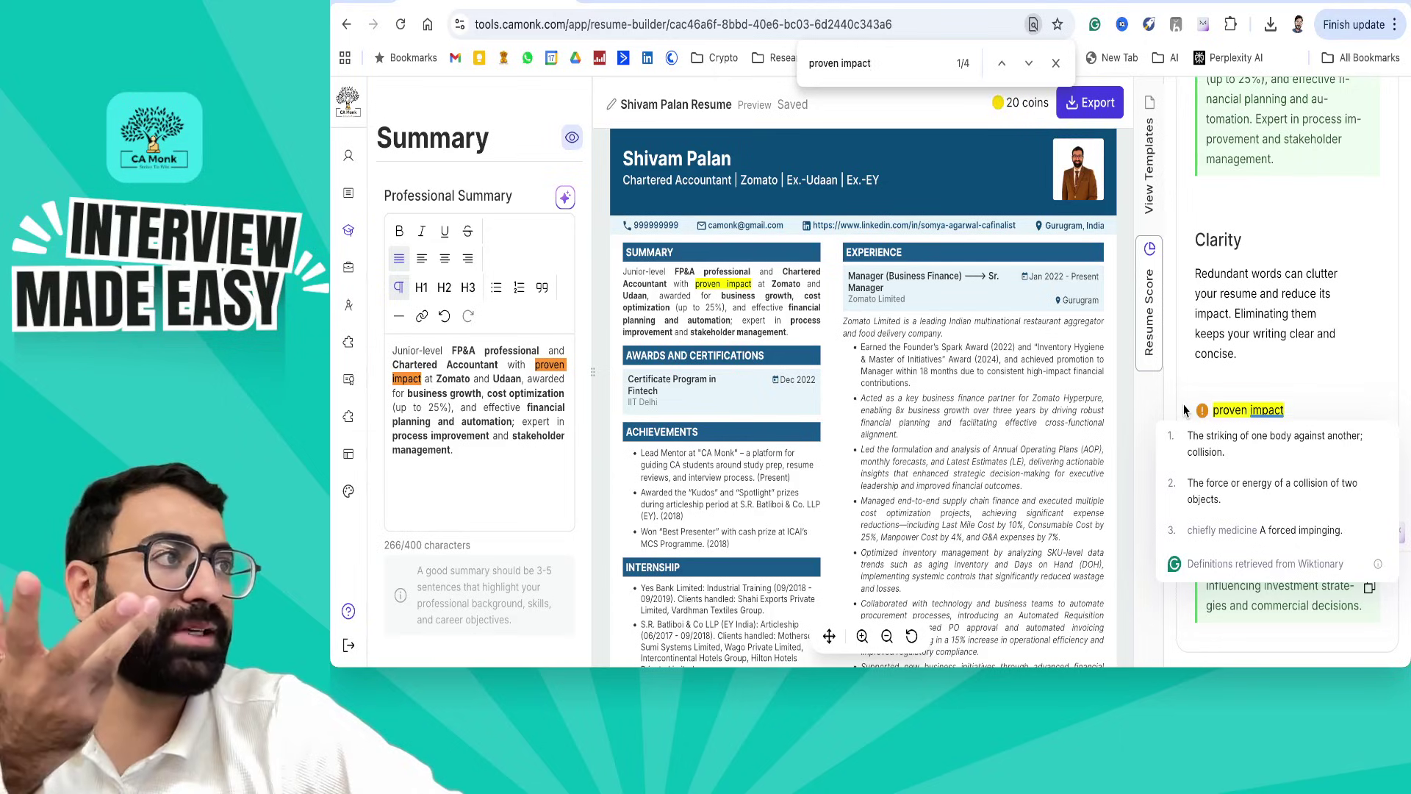
click(1237, 390)
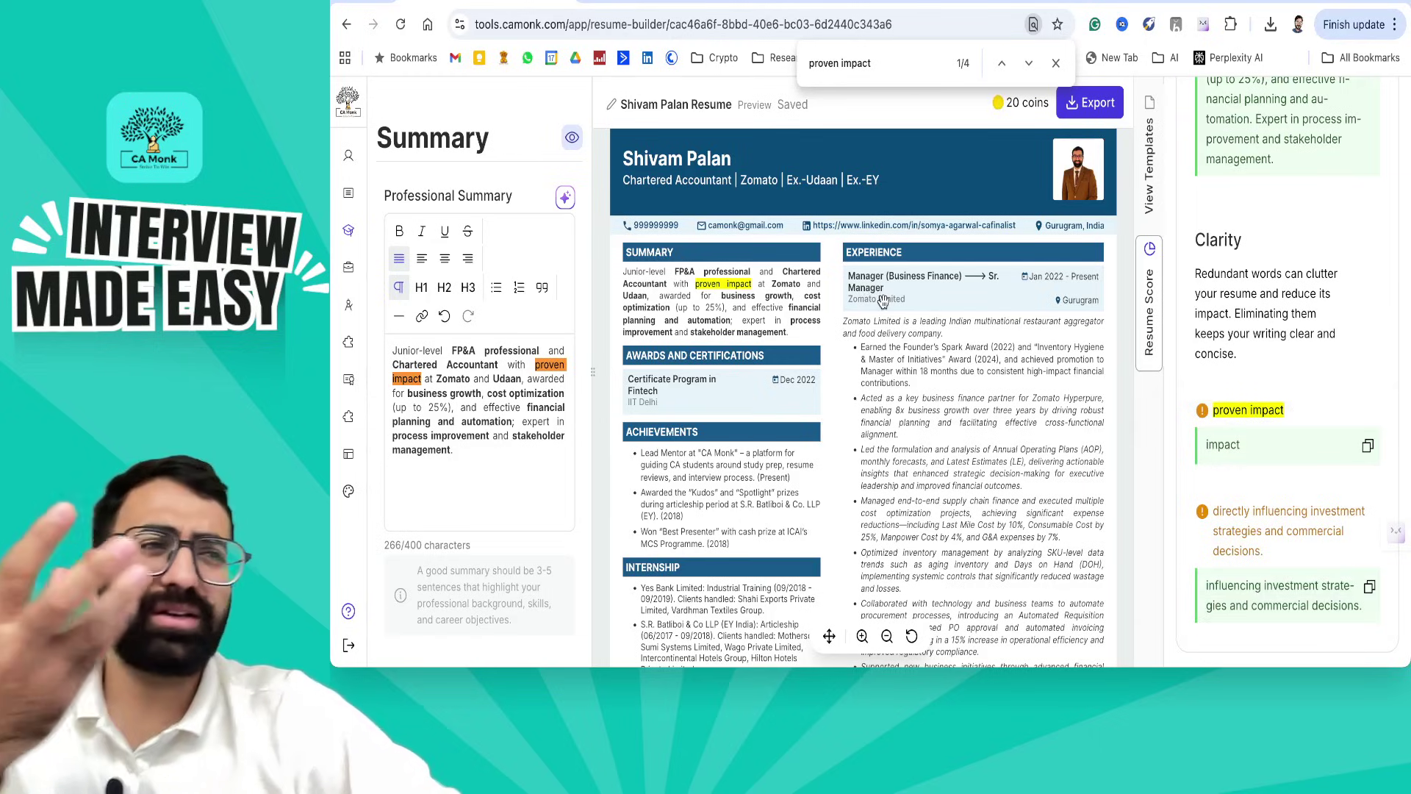
click(1367, 448)
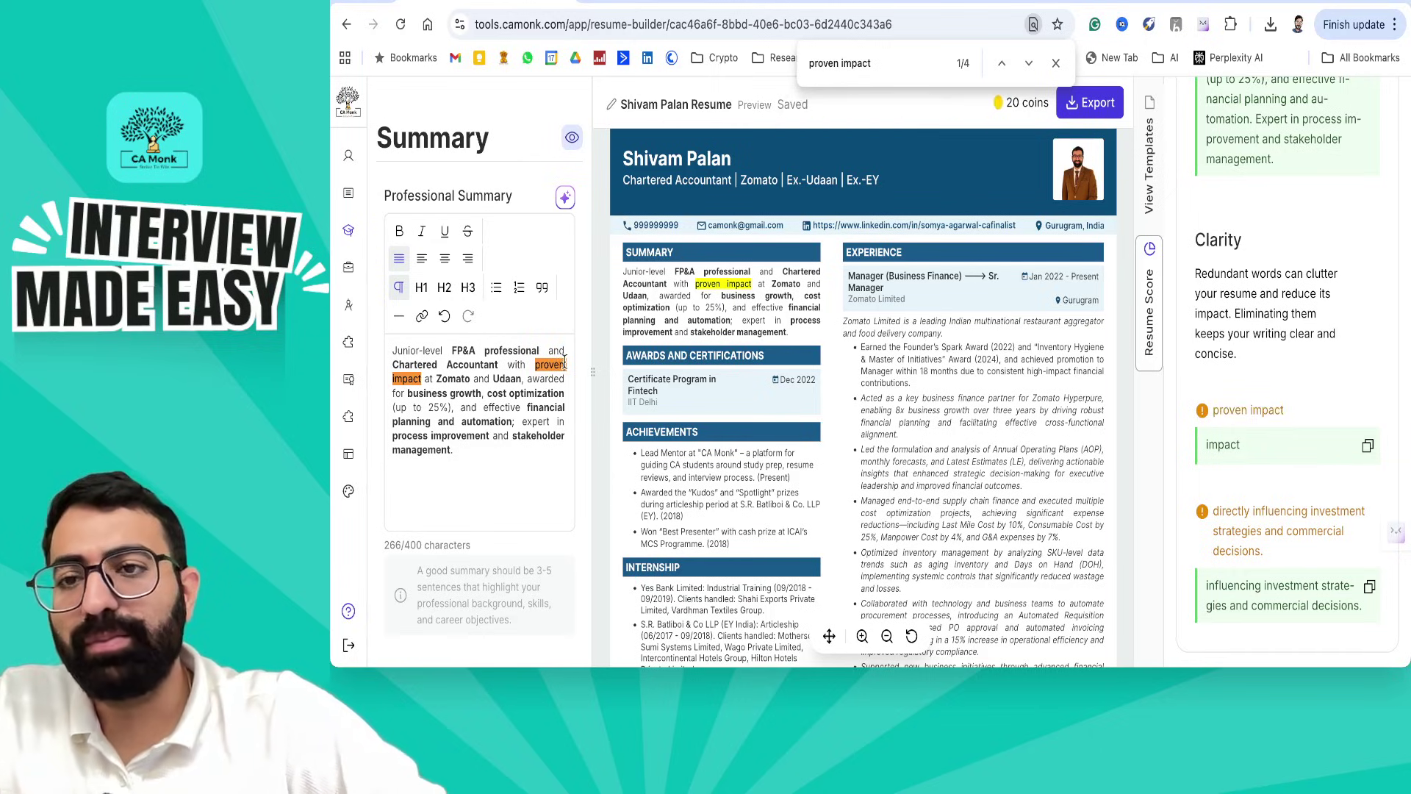
key(ctrl+v)
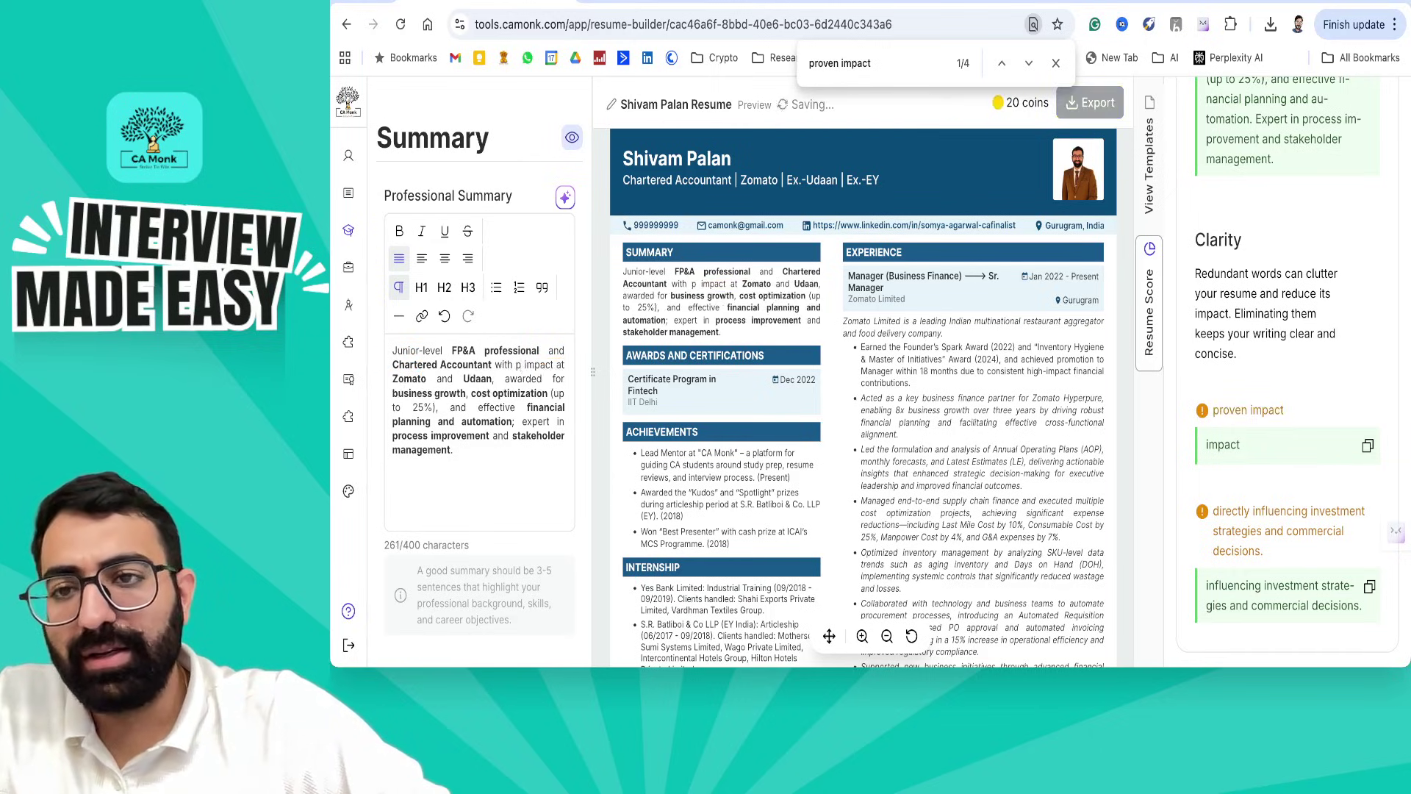
key(BackSpace)
scroll(441, 514, down, 3)
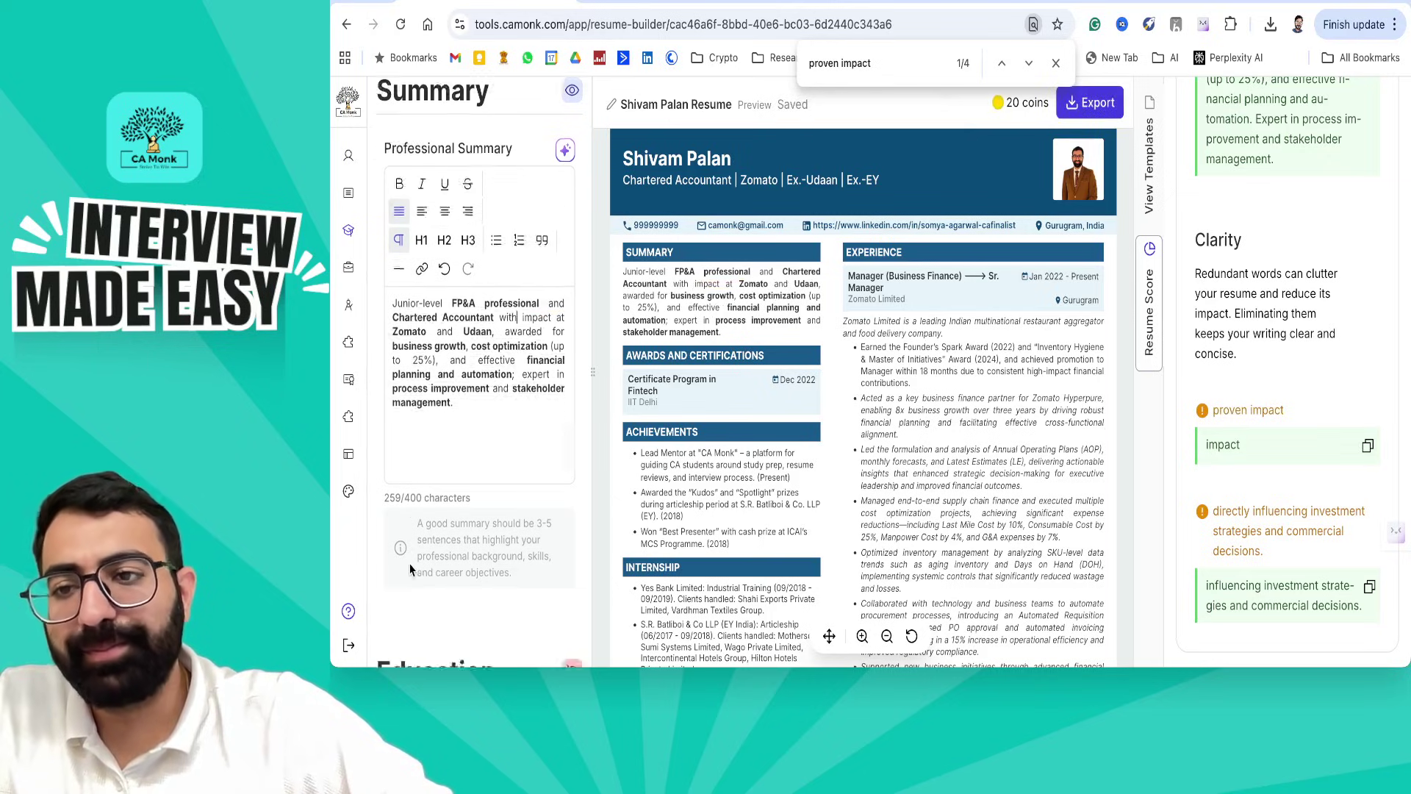
scroll(464, 532, up, 2)
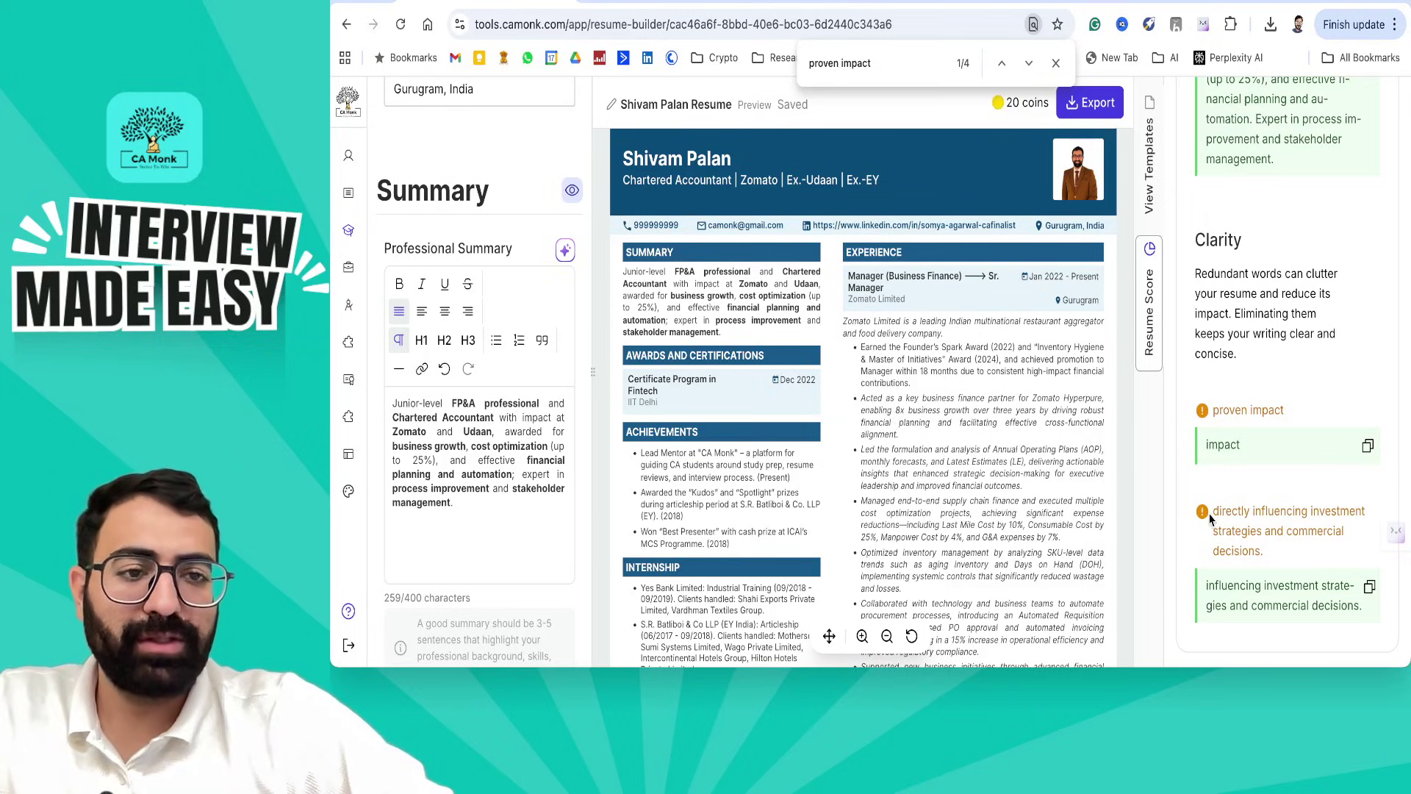
drag(1210, 517, 1296, 556)
Step: Open the Zomato Limited experience entry and find its 'influencing investment strategies' bullet
key(ctrl+f)
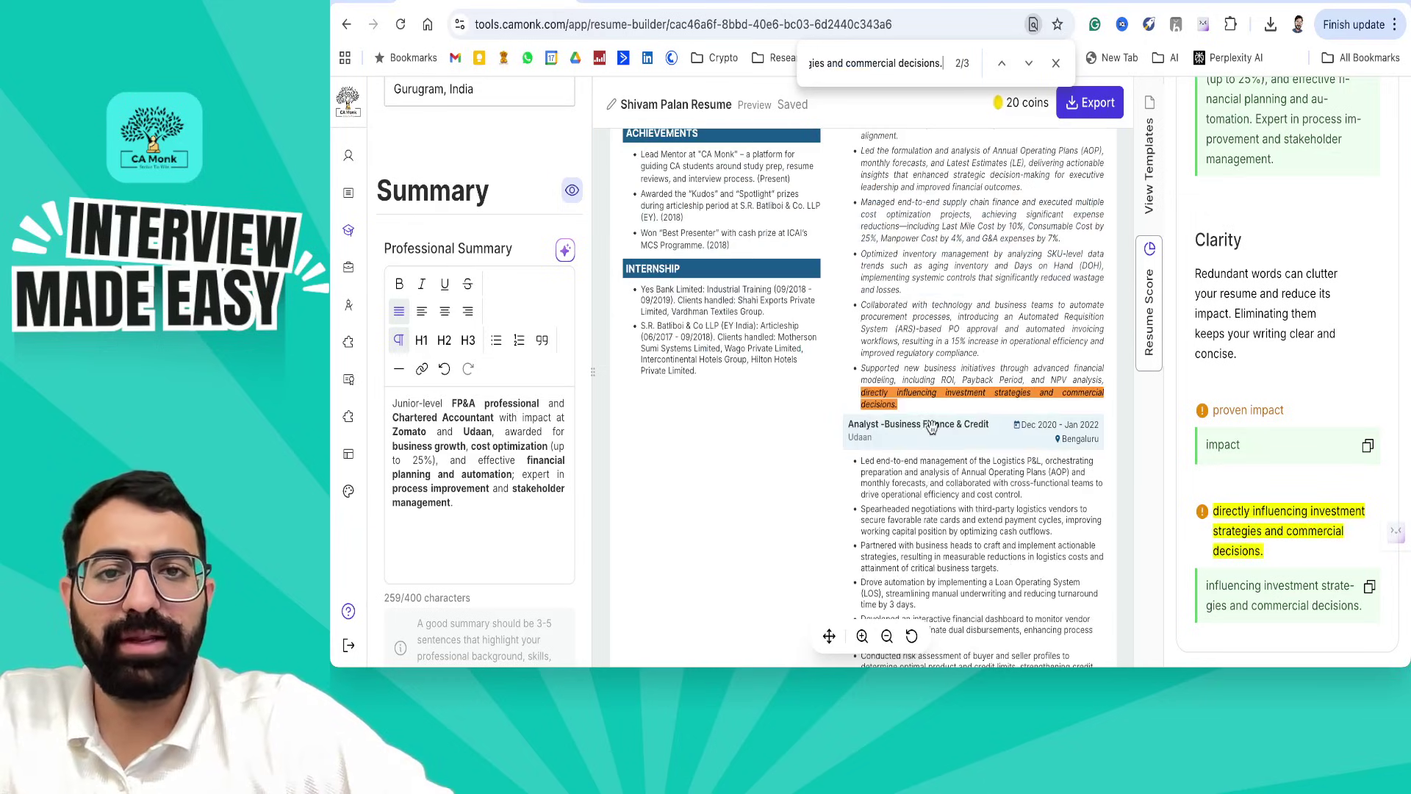
scroll(928, 401, up, 3)
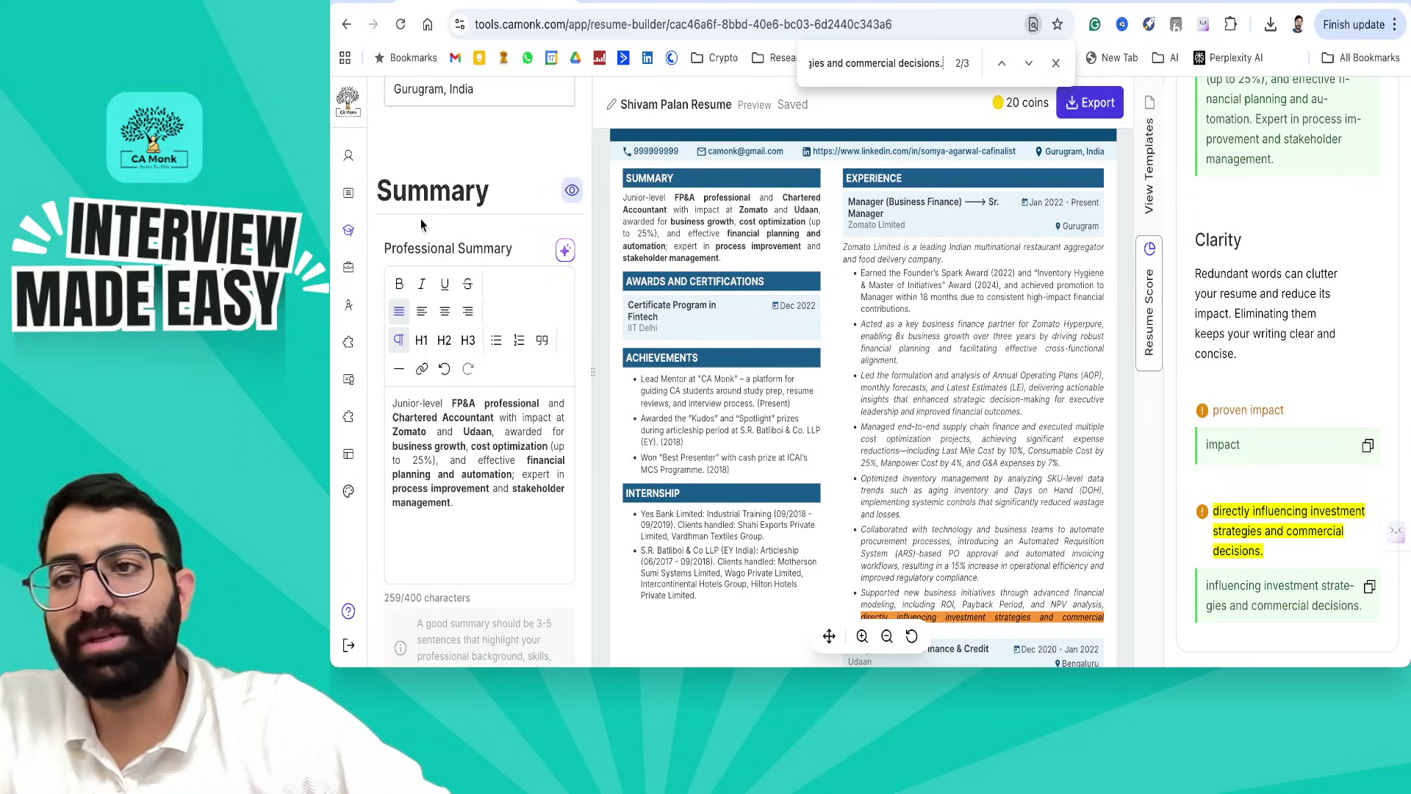
click(348, 267)
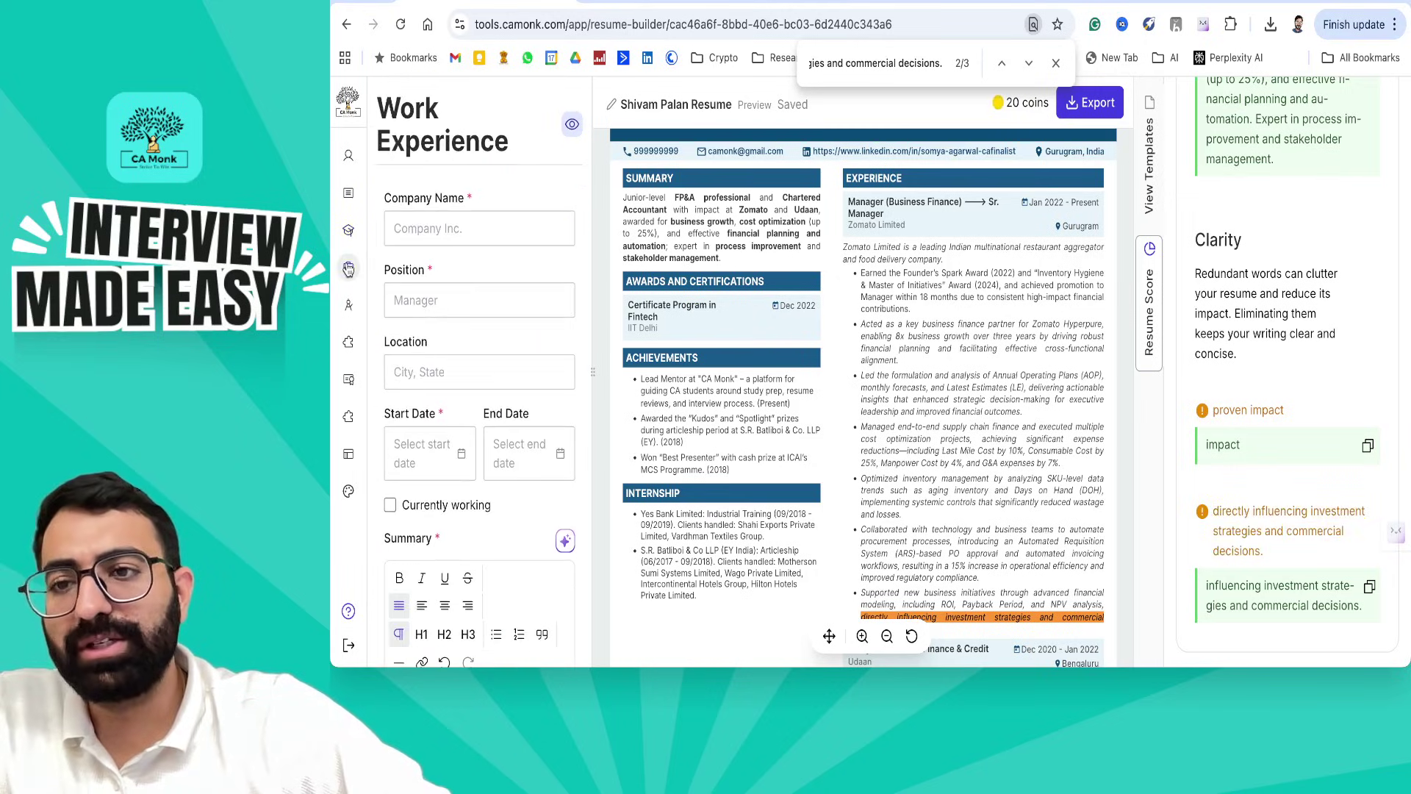
scroll(482, 424, down, 8)
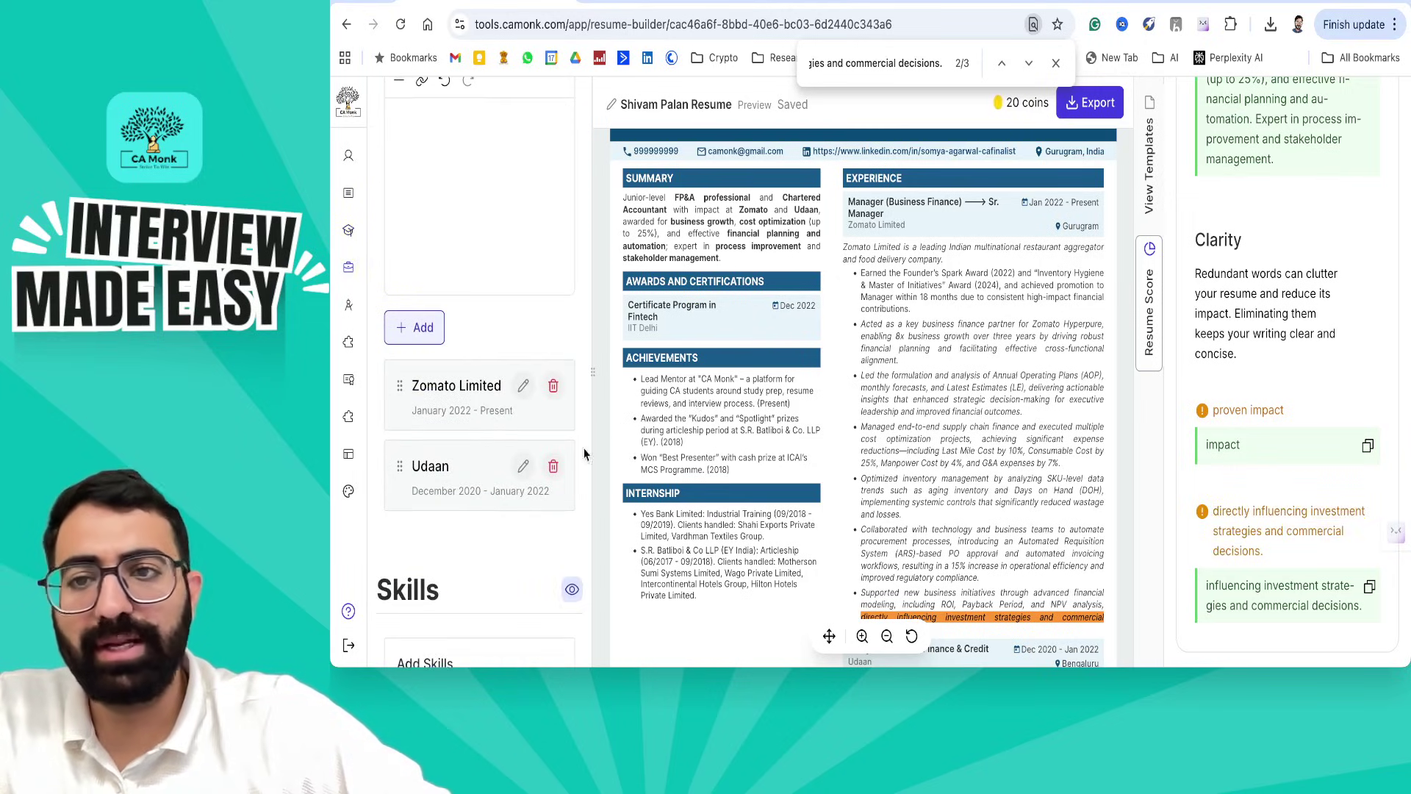
click(523, 385)
scroll(496, 255, down, 5)
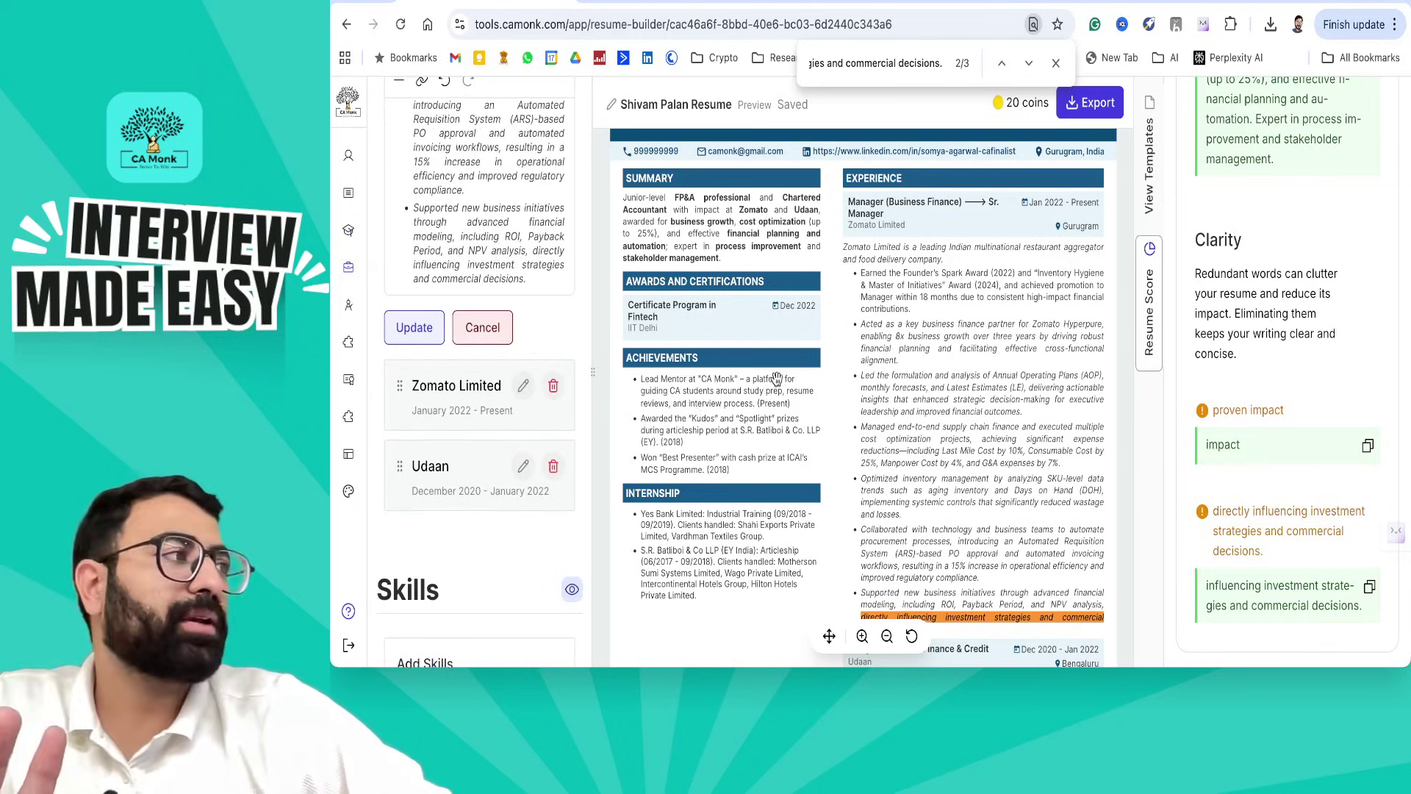
scroll(777, 379, down, 1)
key(Return)
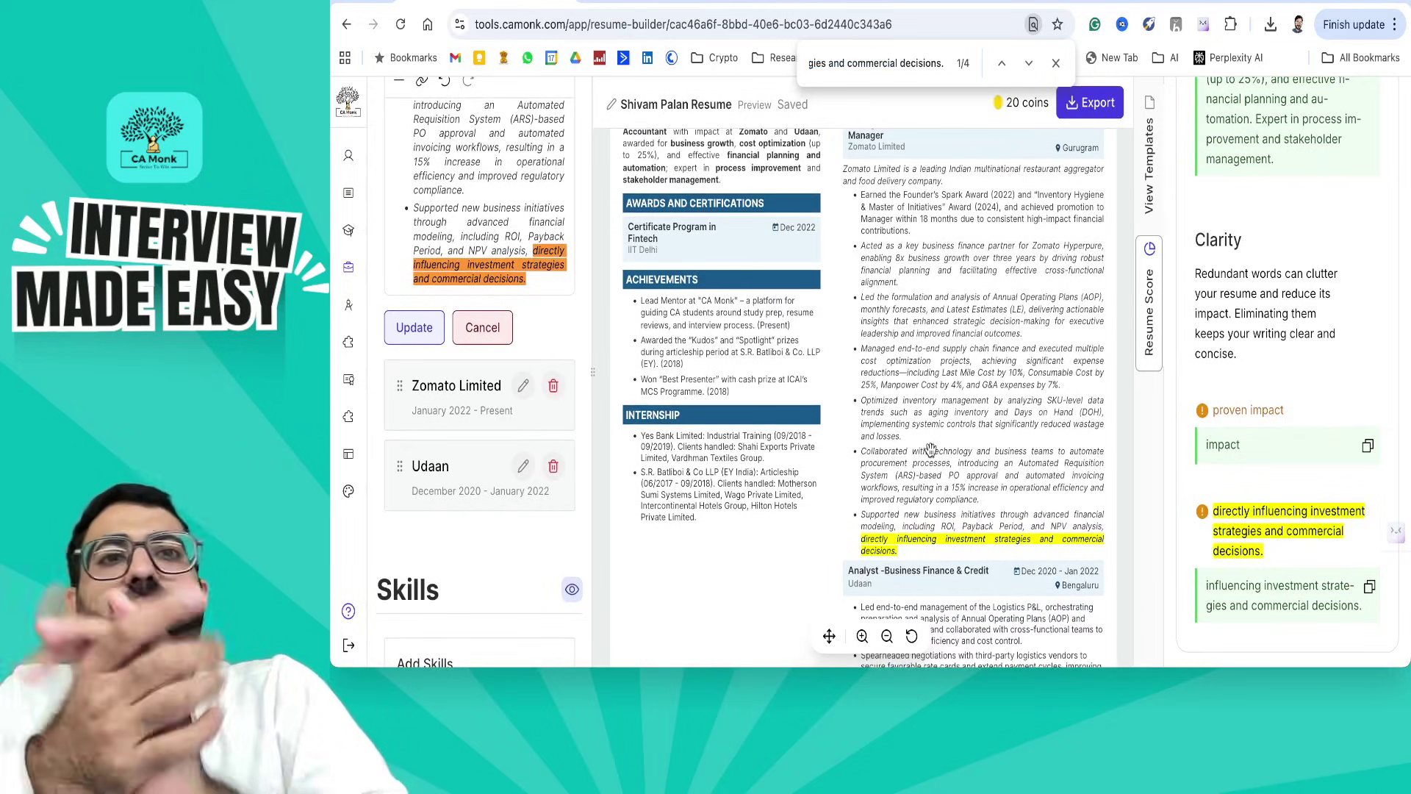
Step: Close the find bar and scroll the editor back up to the Basics personal details form
click(1056, 64)
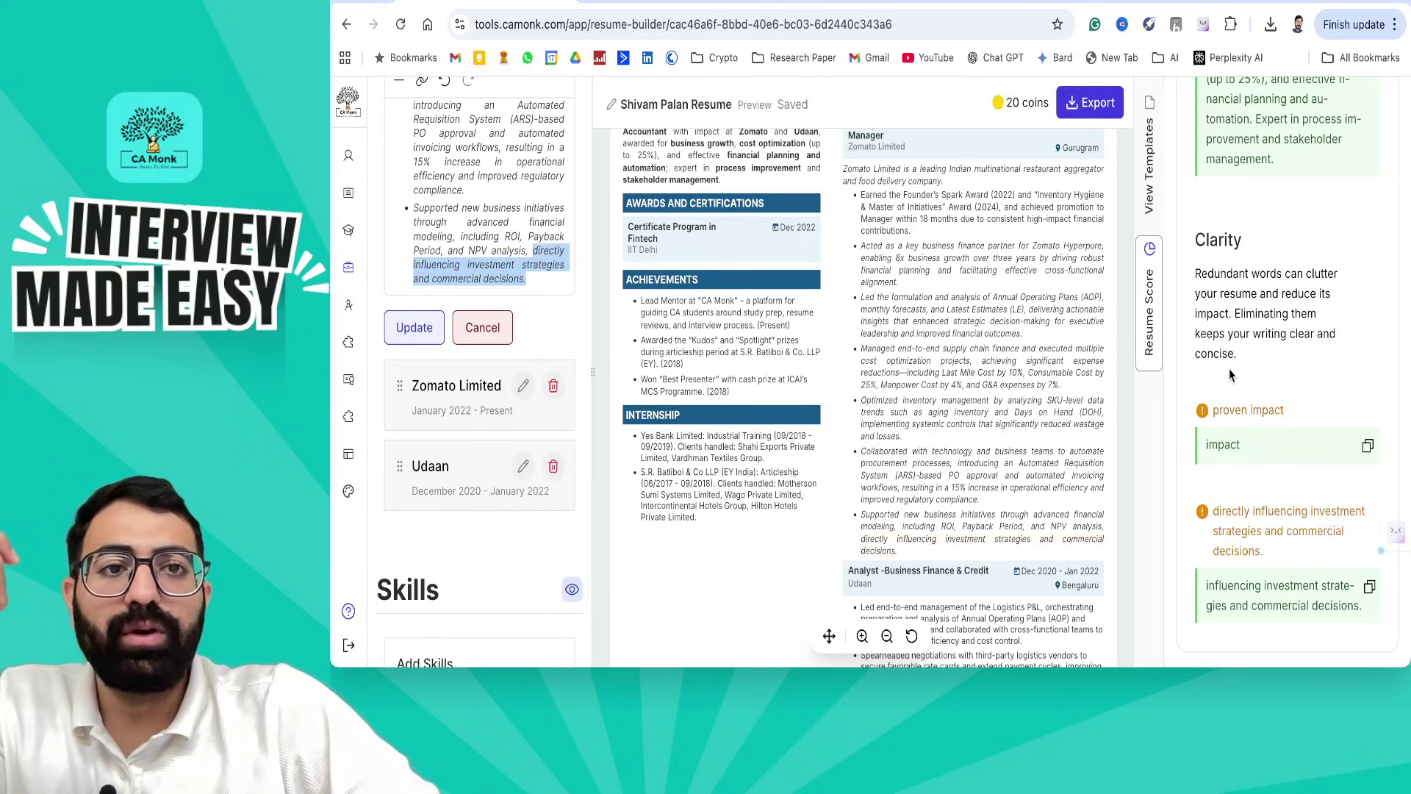
scroll(1229, 368, up, 10)
scroll(1229, 368, up, 15)
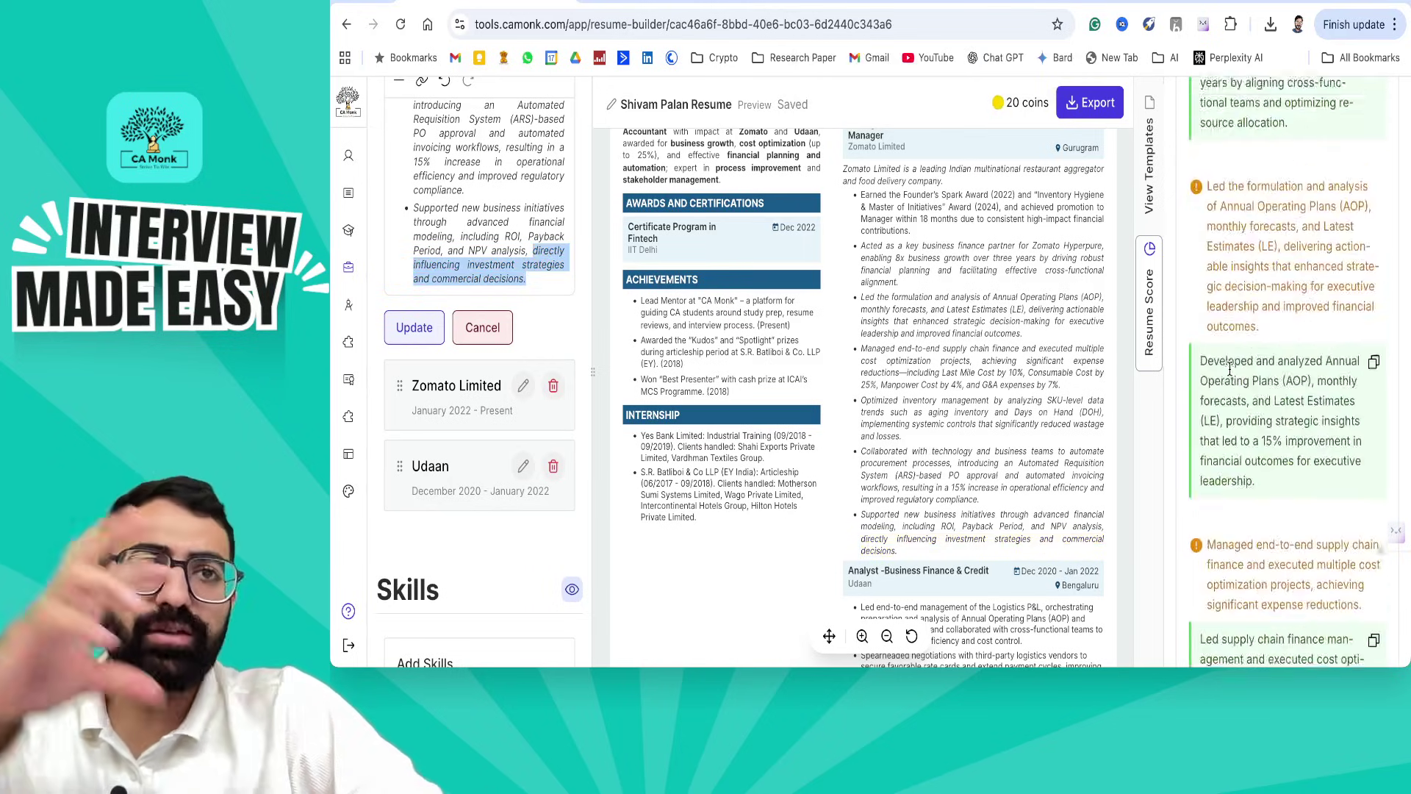
scroll(1230, 369, up, 2)
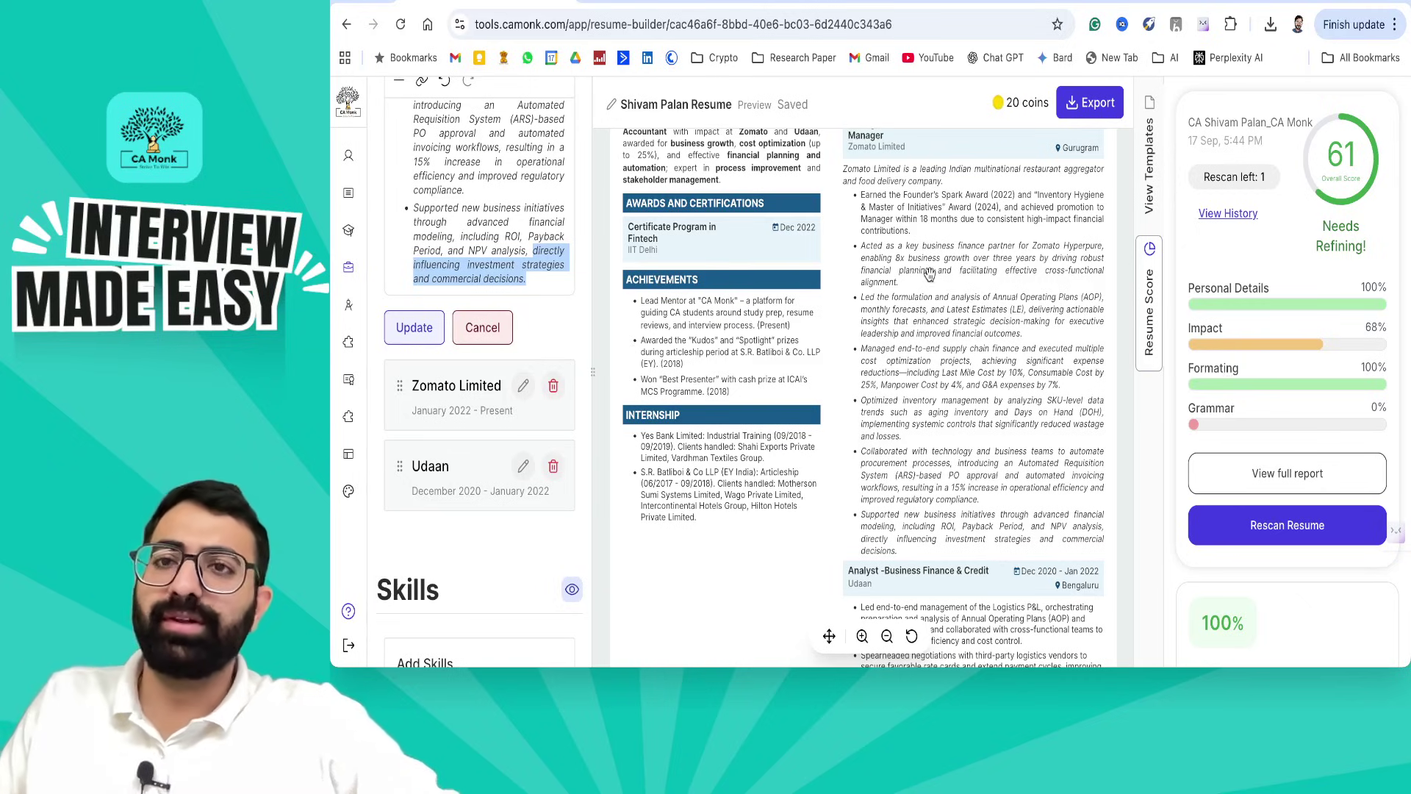
scroll(546, 318, up, 15)
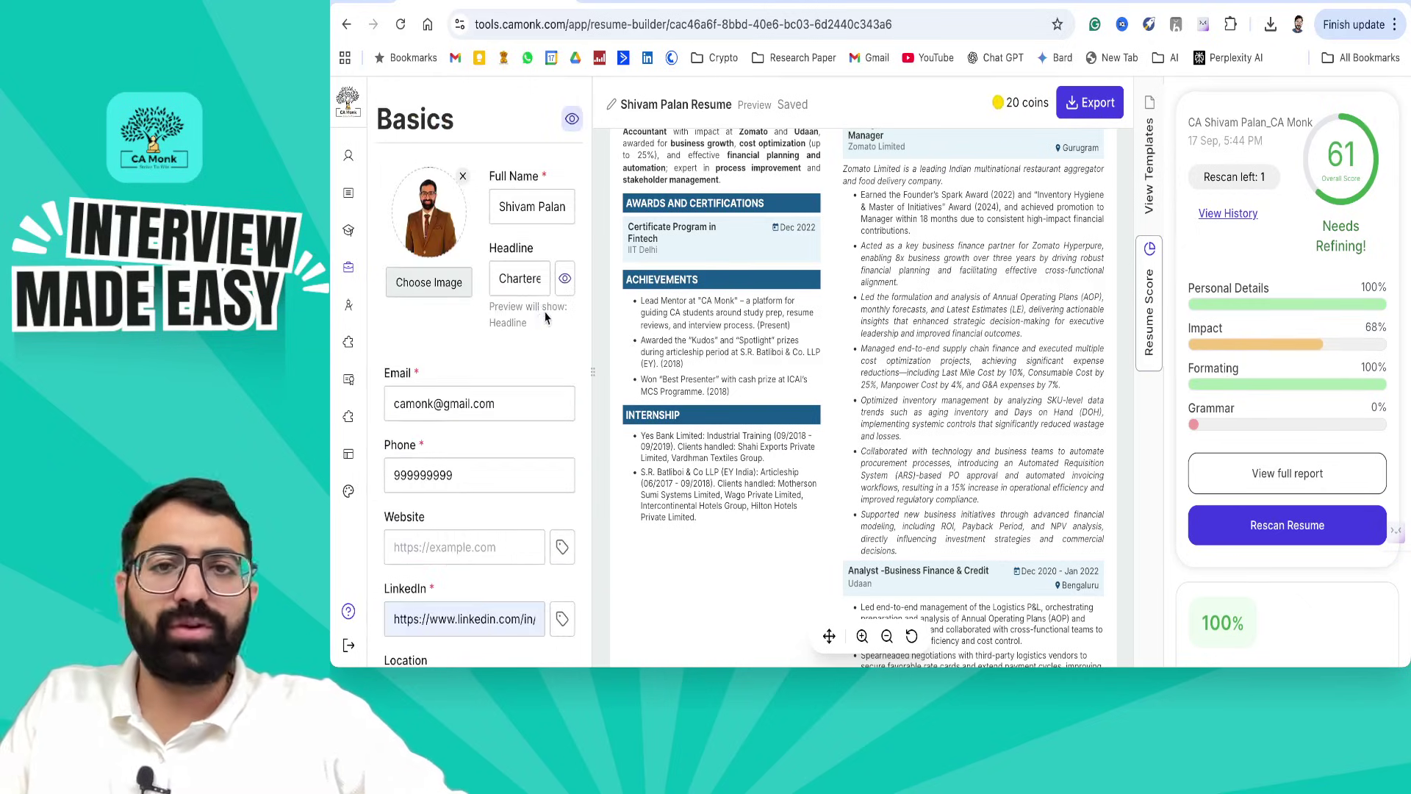
scroll(867, 441, up, 5)
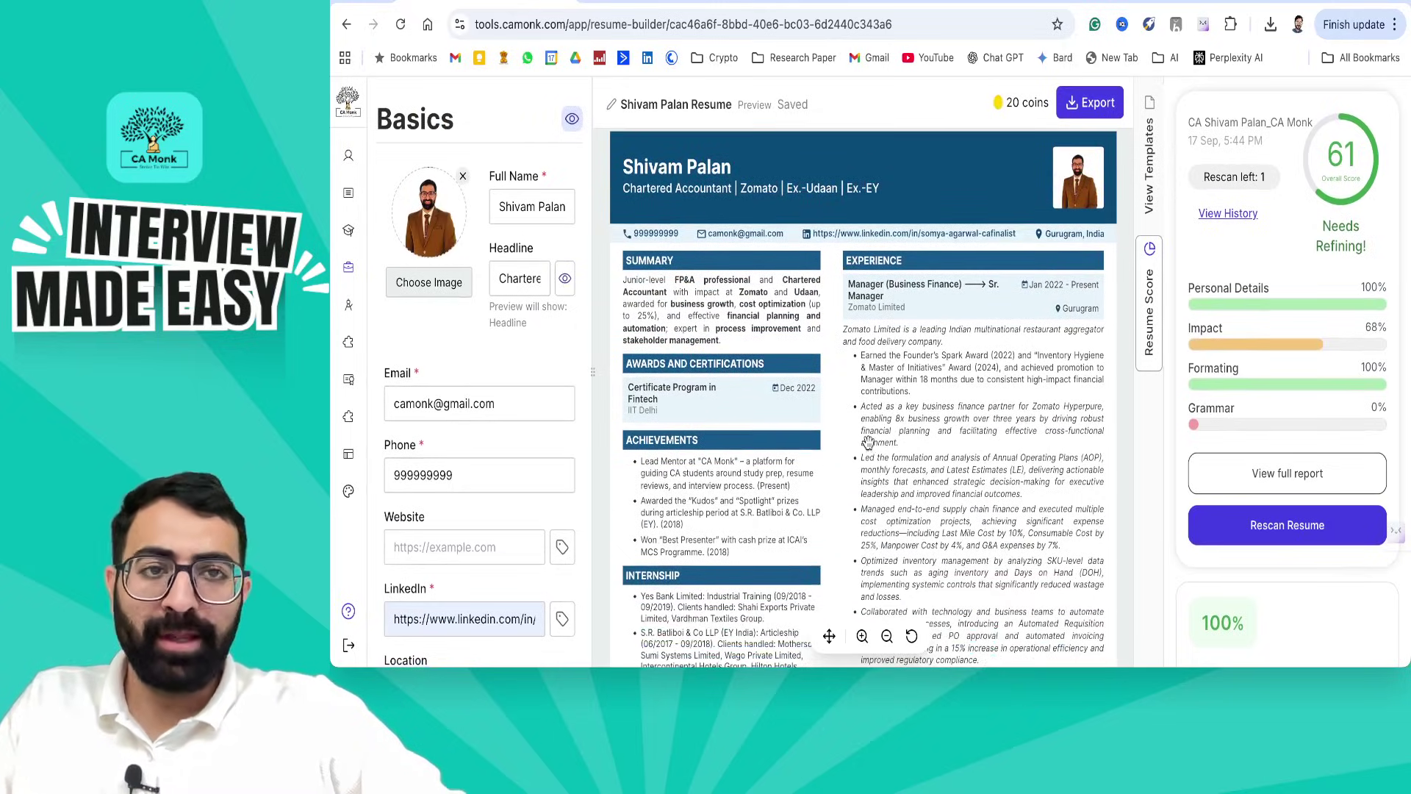
Step: Export the resume as a PDF and save it to Downloads
click(1096, 104)
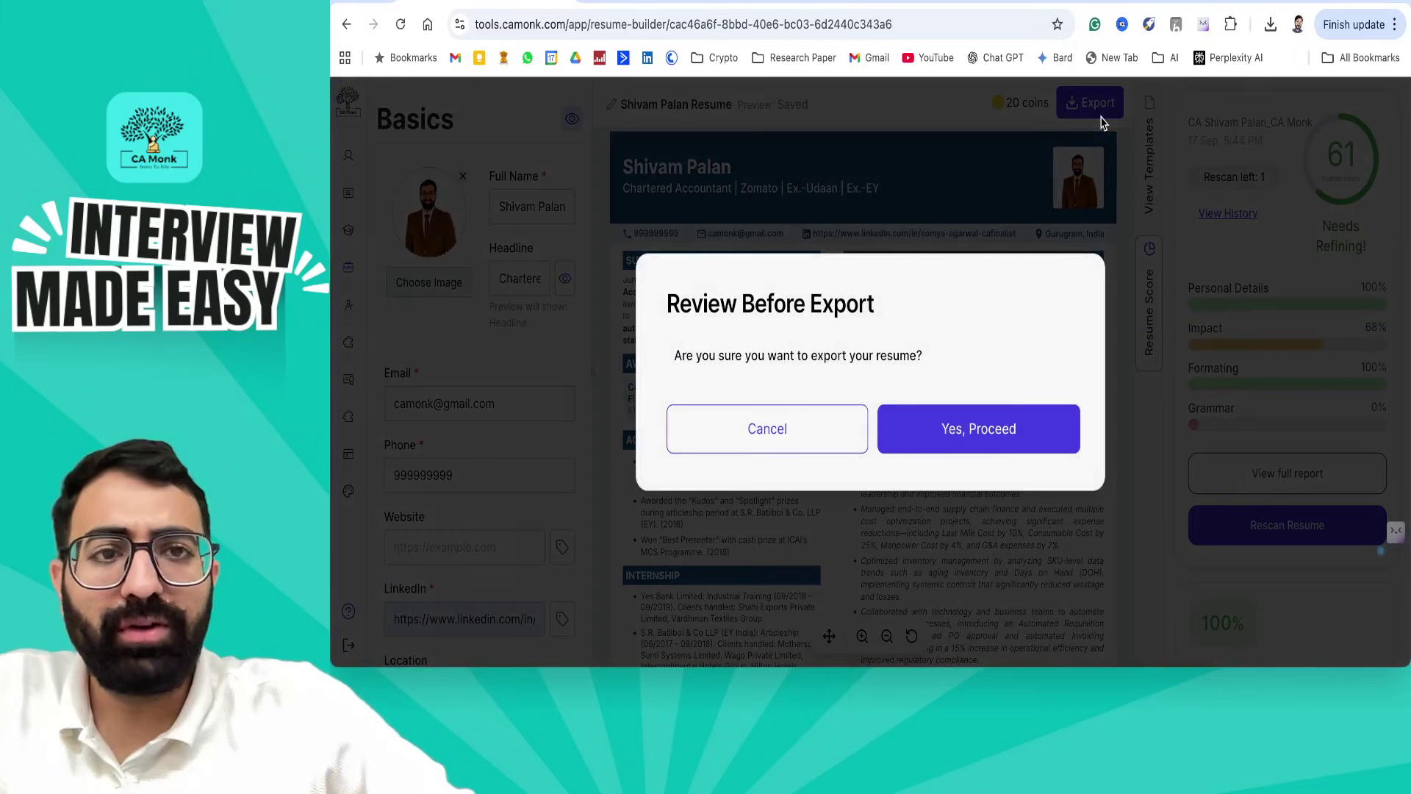
click(957, 441)
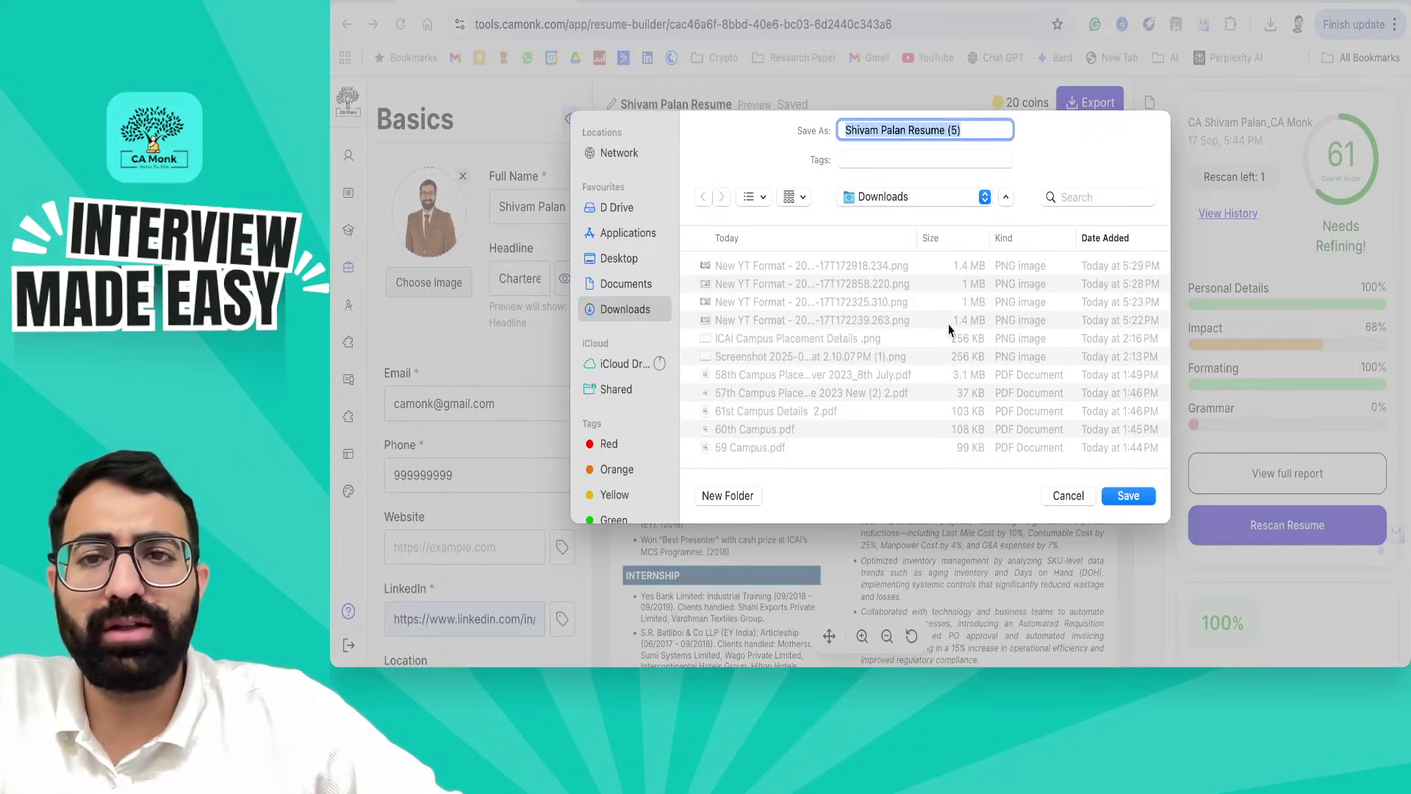
key(Return)
Step: Open the downloaded PDF, note the blank second page, and return to the builder
click(1126, 83)
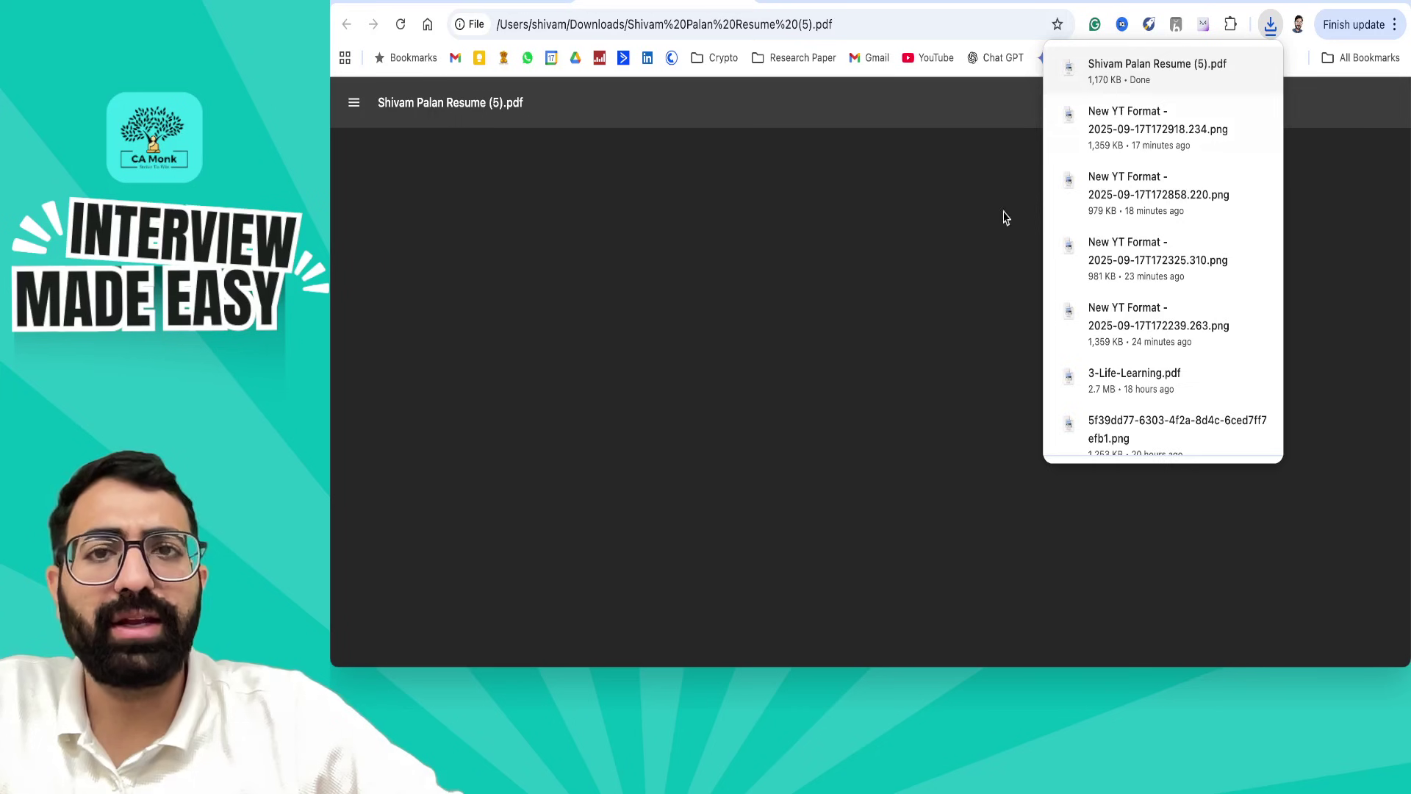
scroll(798, 330, down, 5)
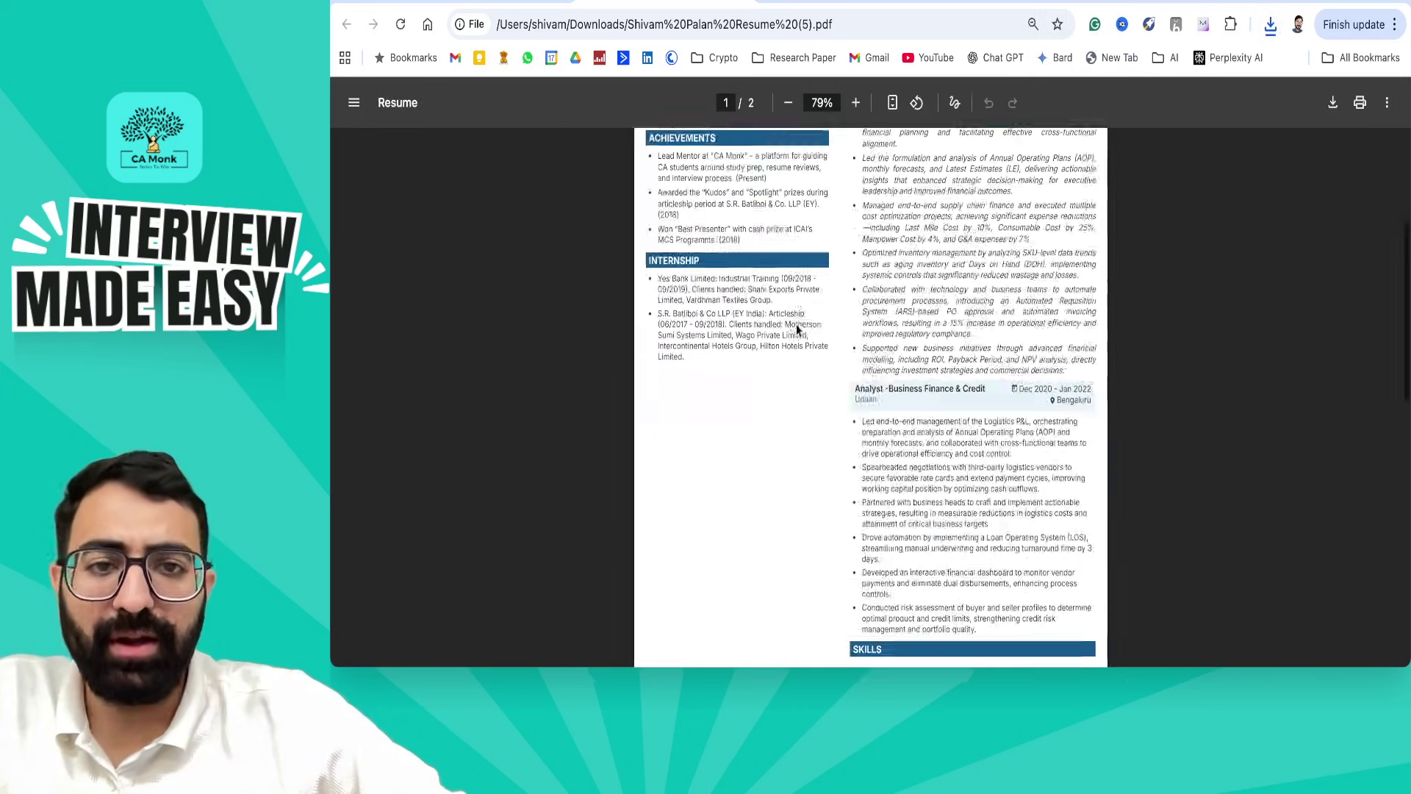
scroll(797, 330, down, 10)
scroll(797, 330, up, 5)
key(super+w)
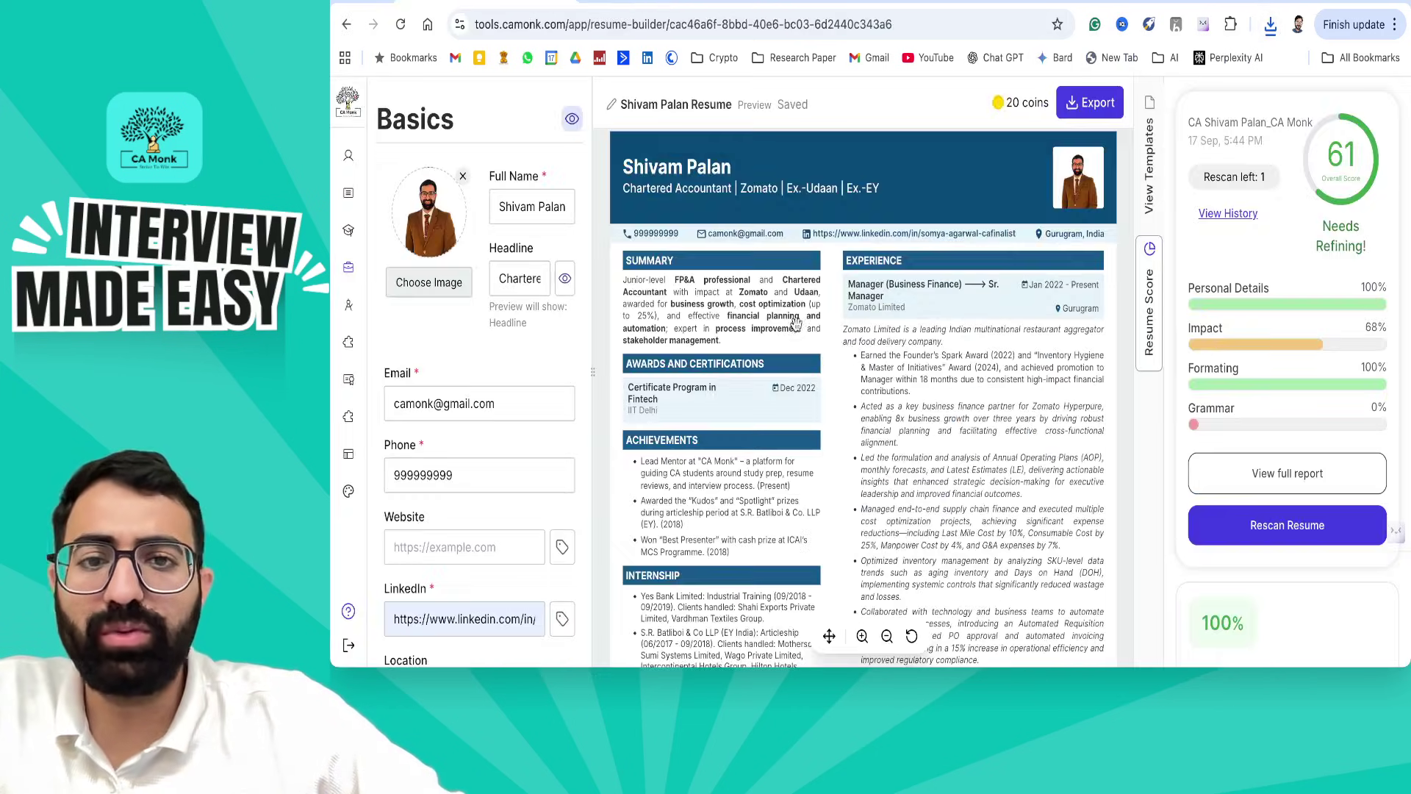
scroll(895, 384, down, 10)
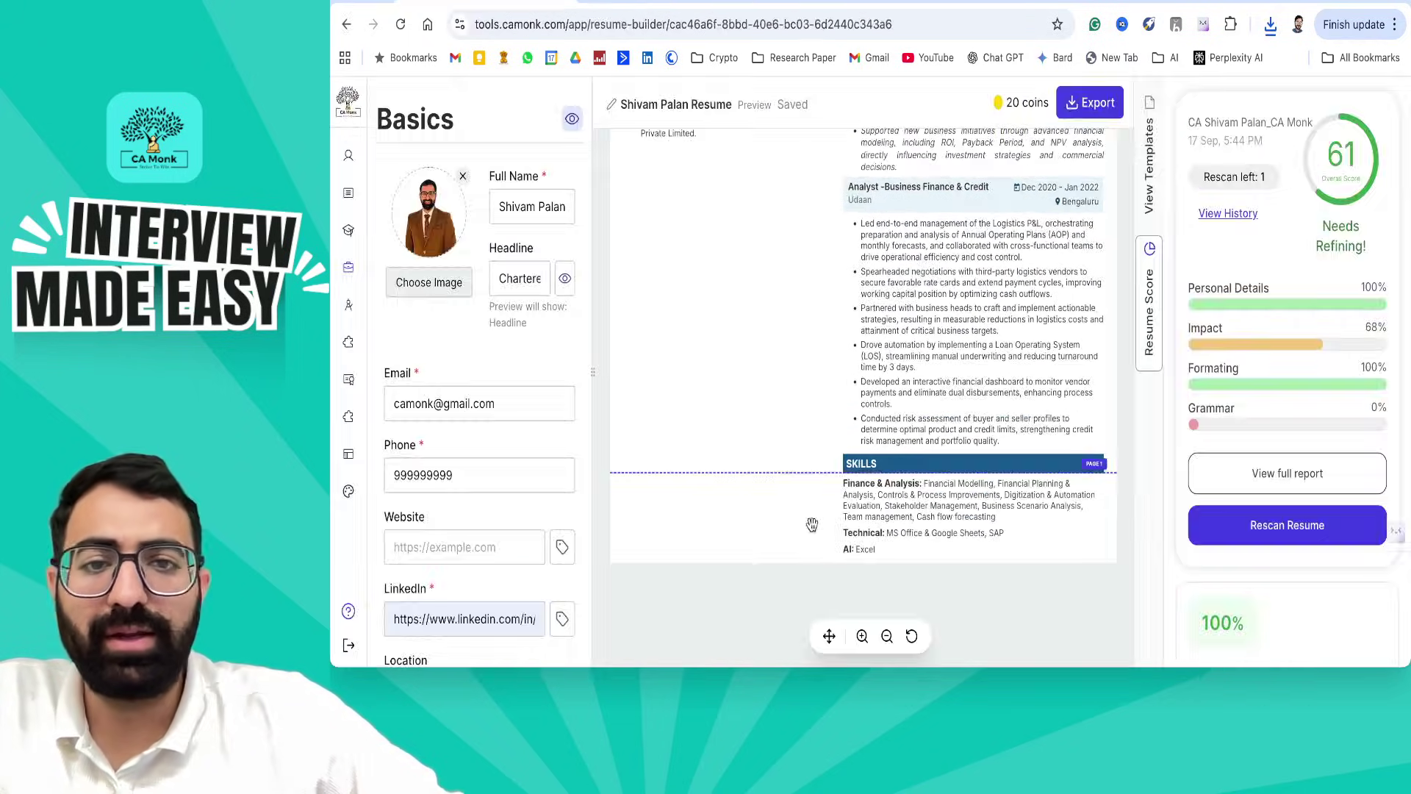
Step: In Layout Ordering, place Skills in the Left column directly above Internship
scroll(497, 478, down, 20)
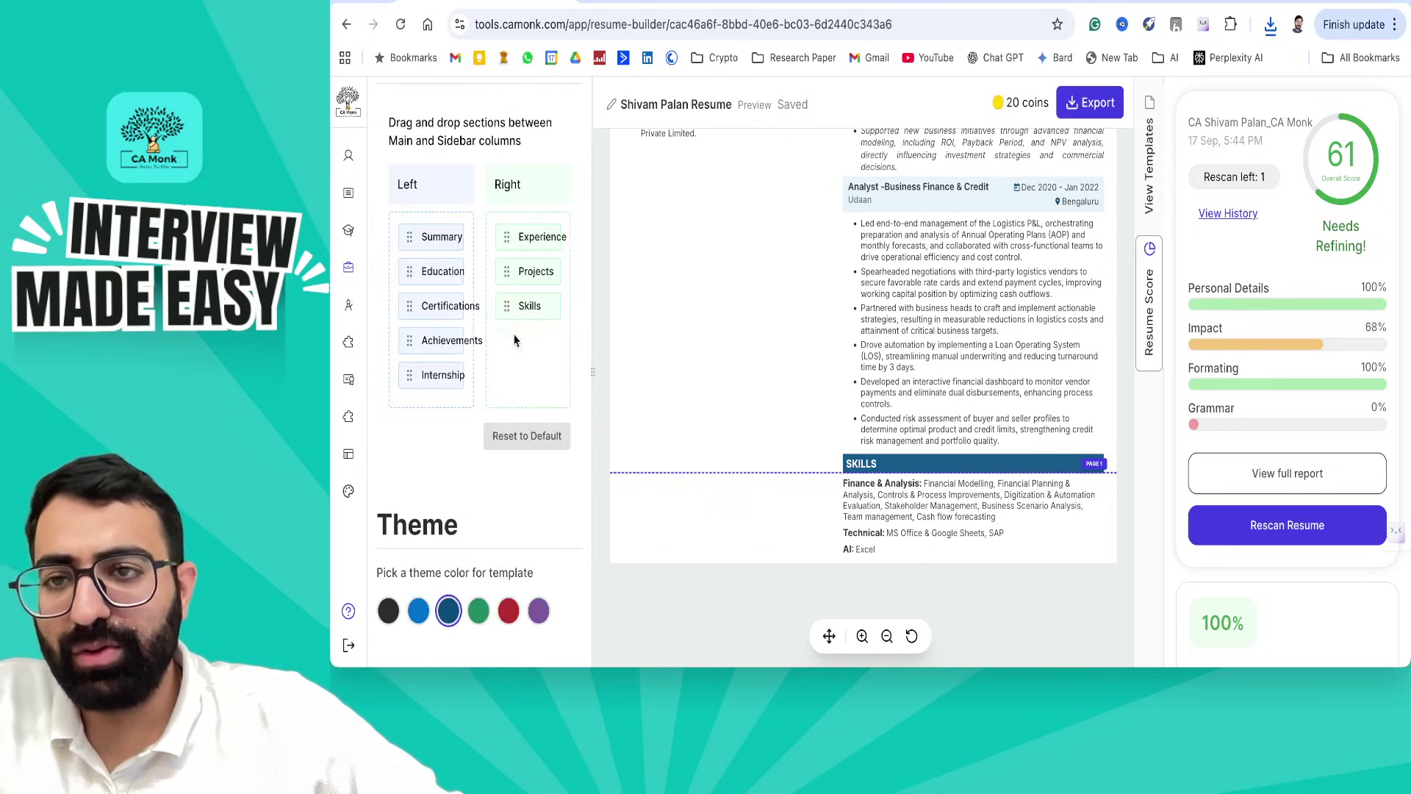
drag(515, 315, 424, 378)
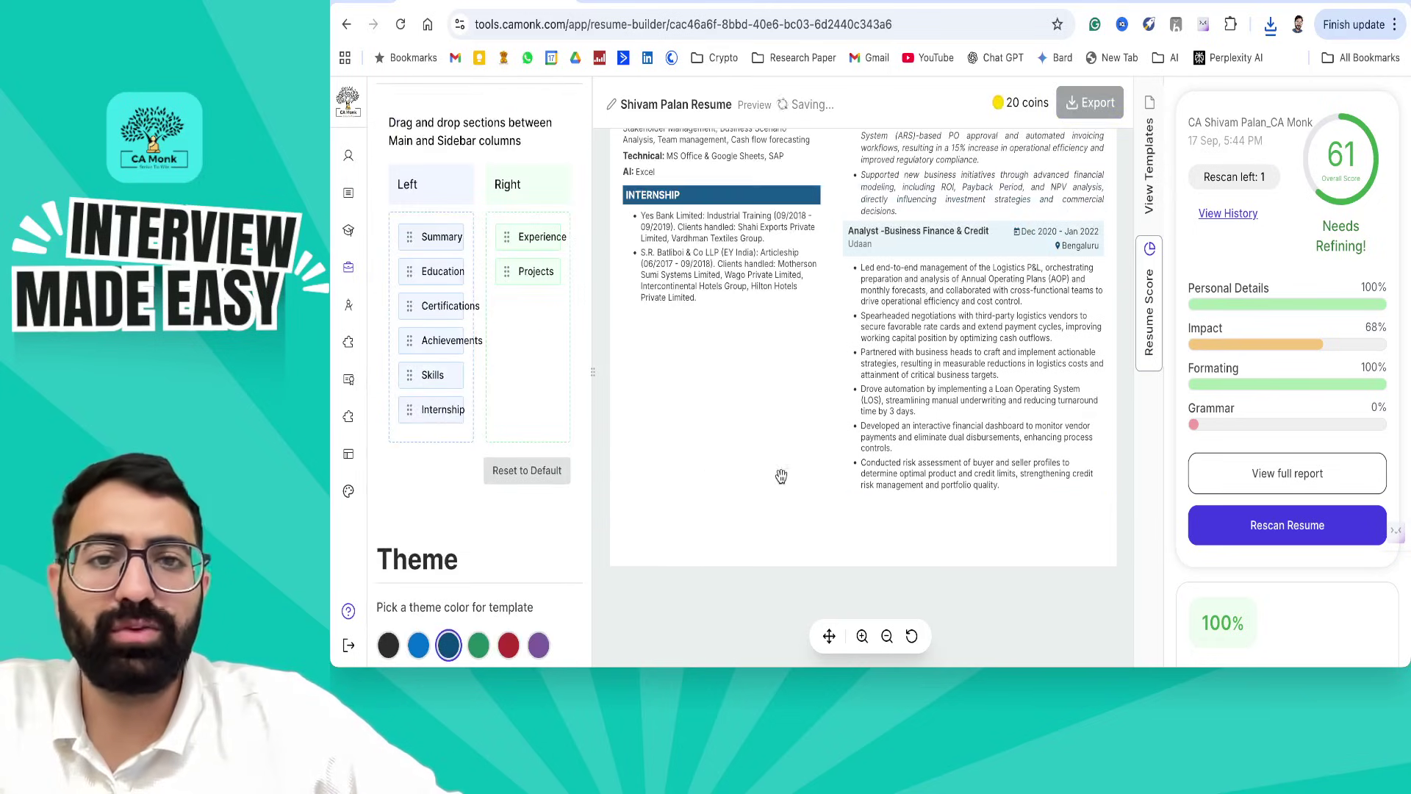
scroll(856, 328, up, 6)
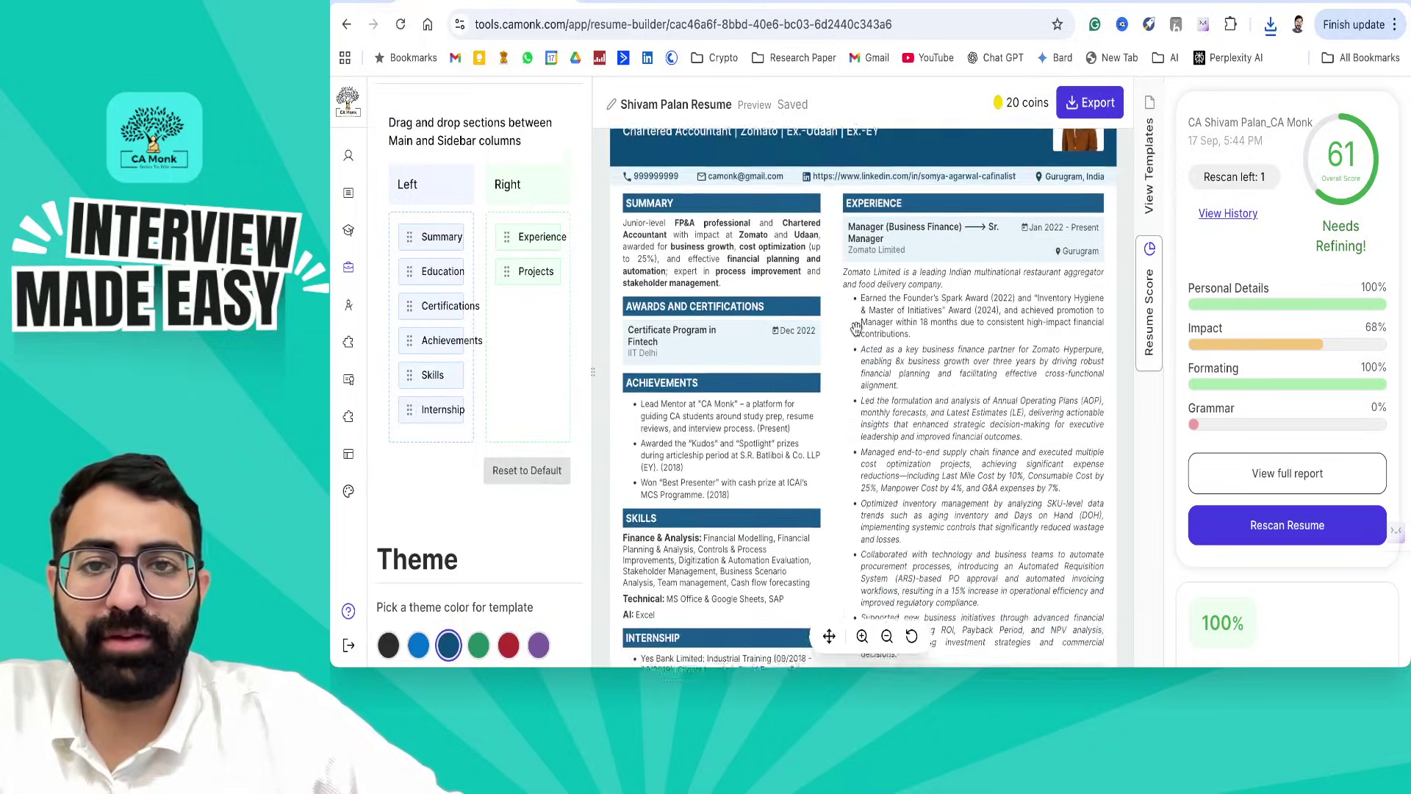
scroll(856, 328, down, 6)
Step: Re-export the rearranged resume and save the new PDF to Downloads
click(1090, 103)
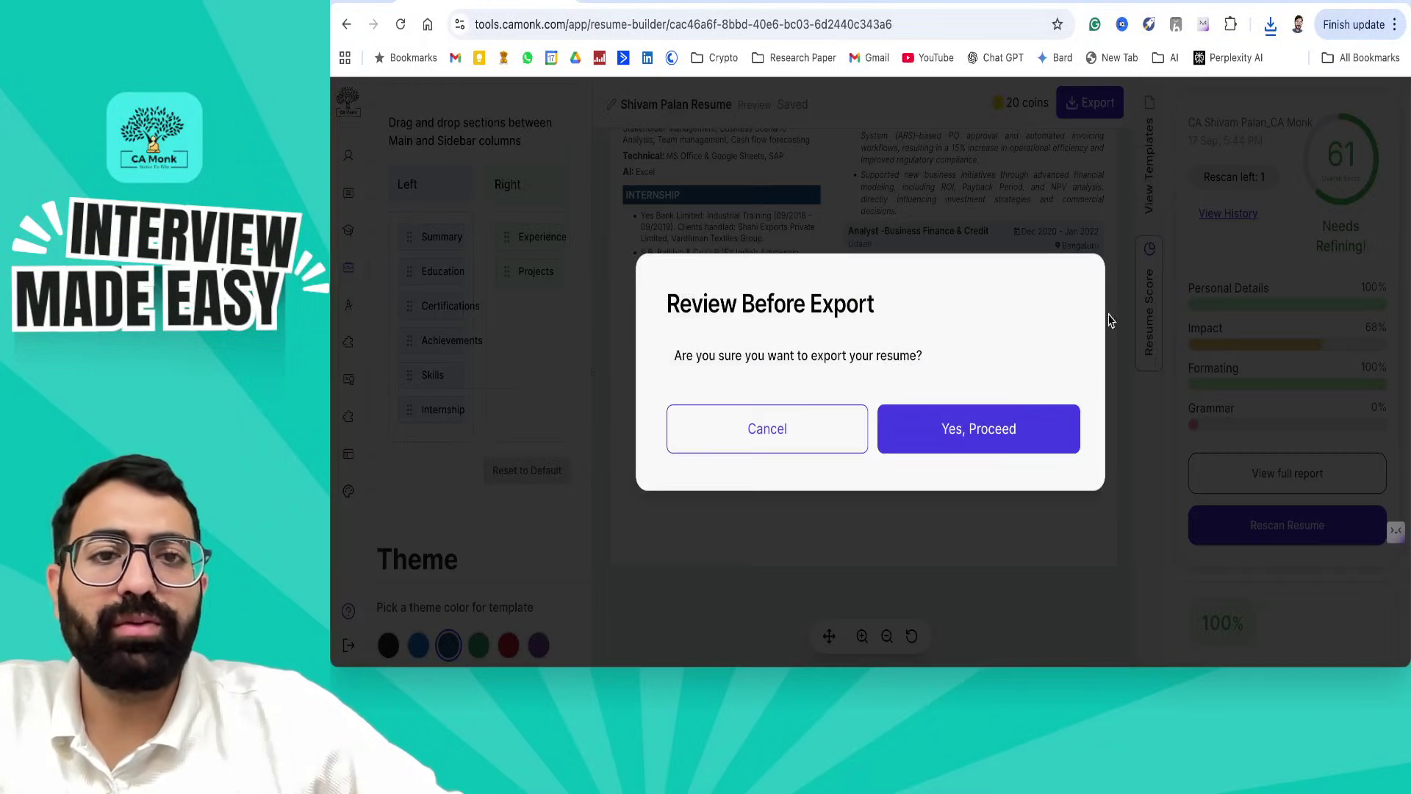
click(1012, 425)
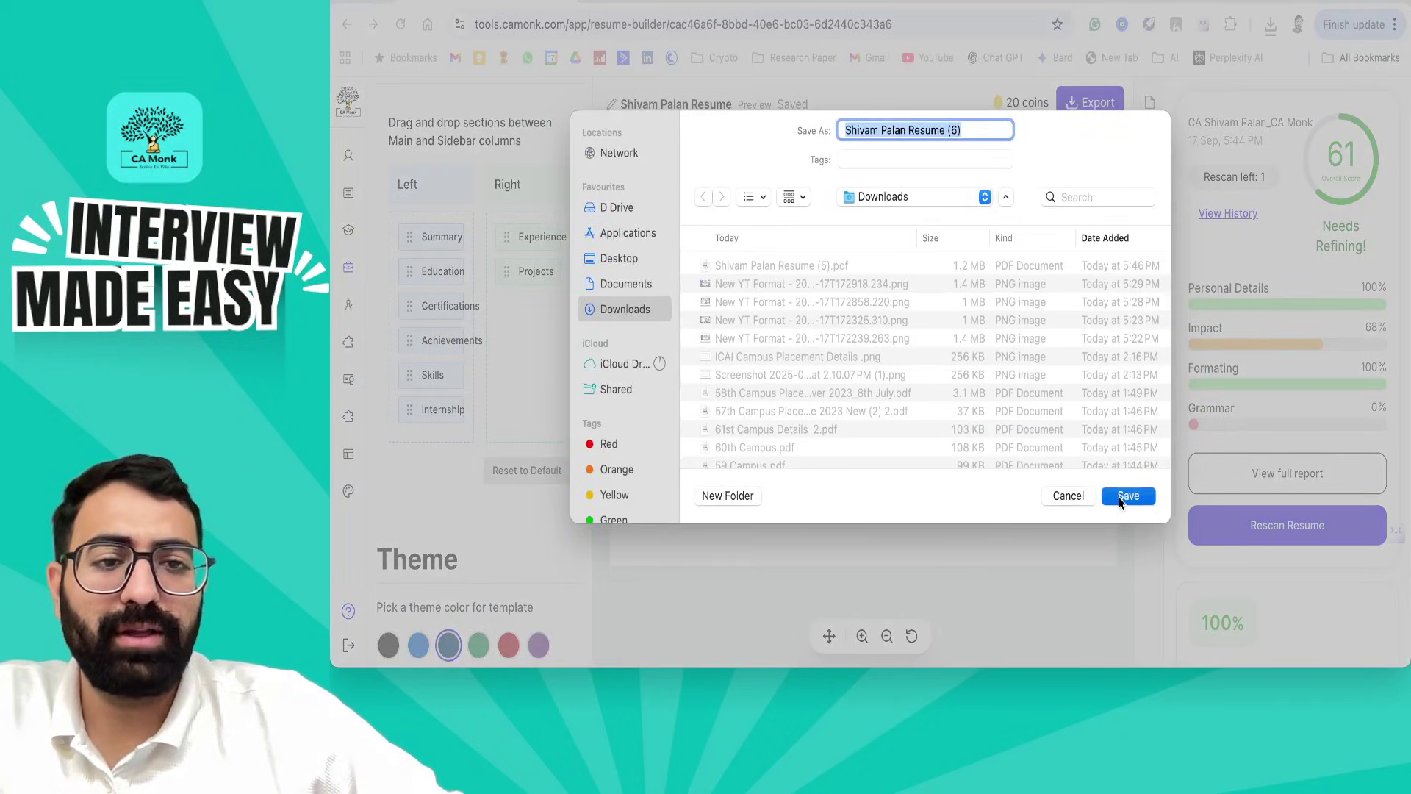
click(1121, 499)
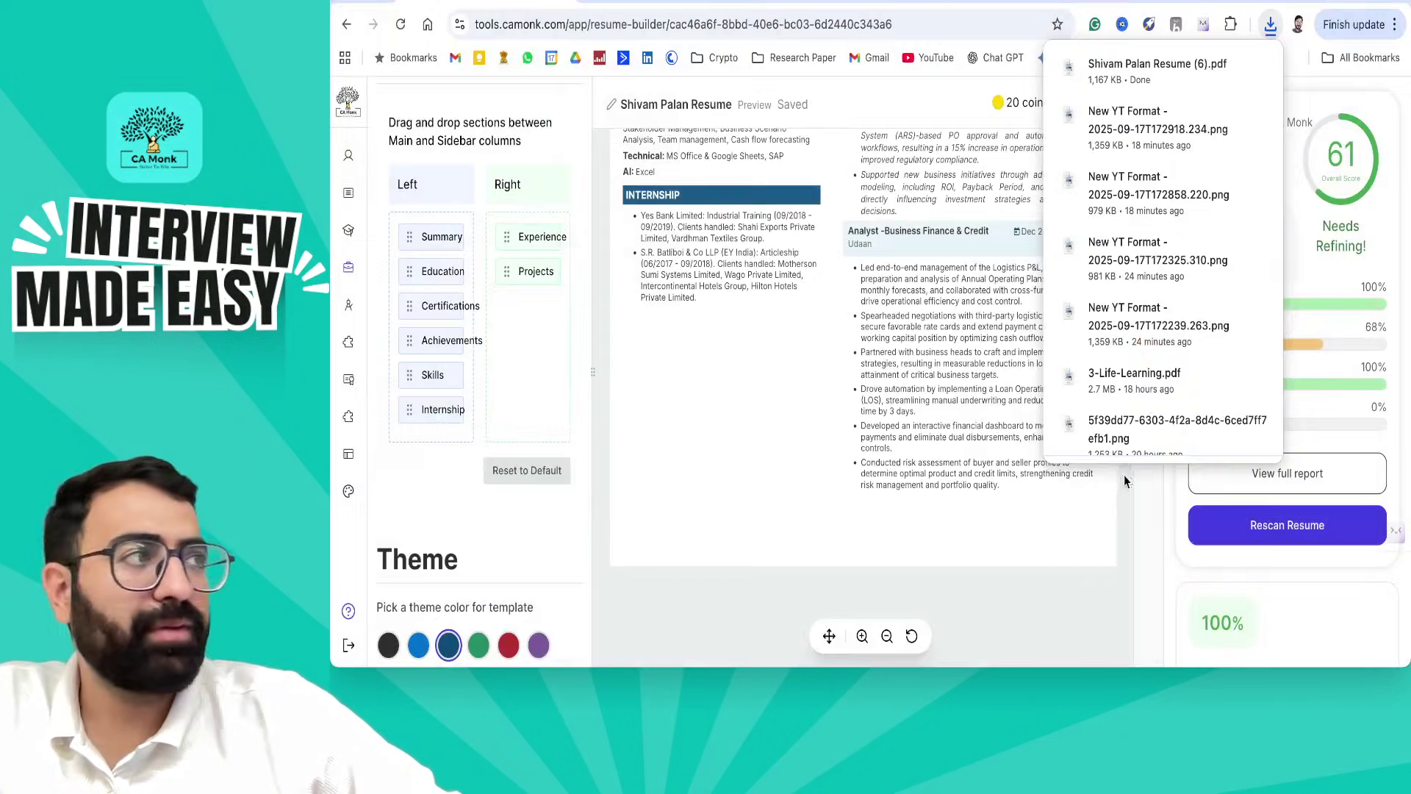
Step: Open the one-page PDF, highlight the Udaan experience bullets to review them, then return to the builder
click(1184, 77)
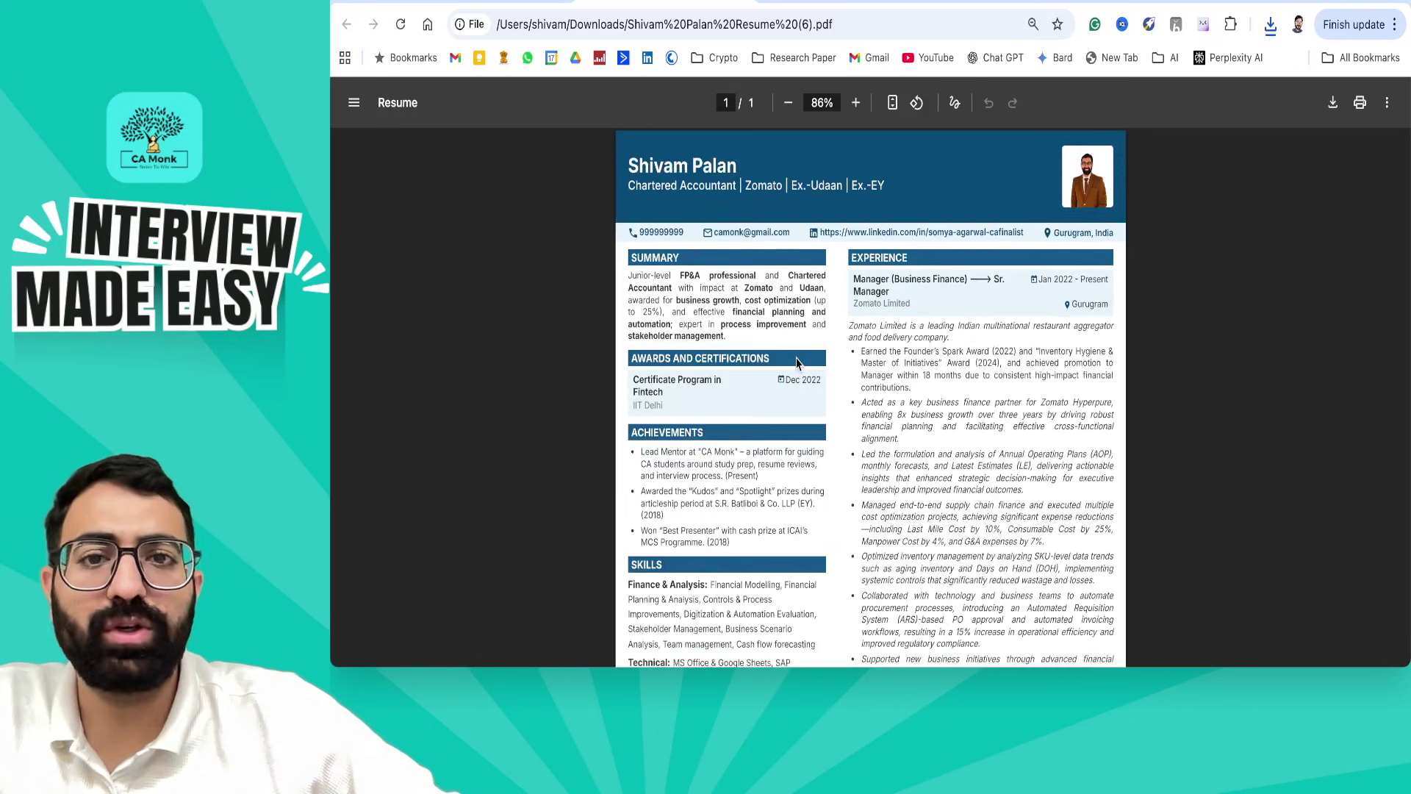
scroll(797, 361, down, 5)
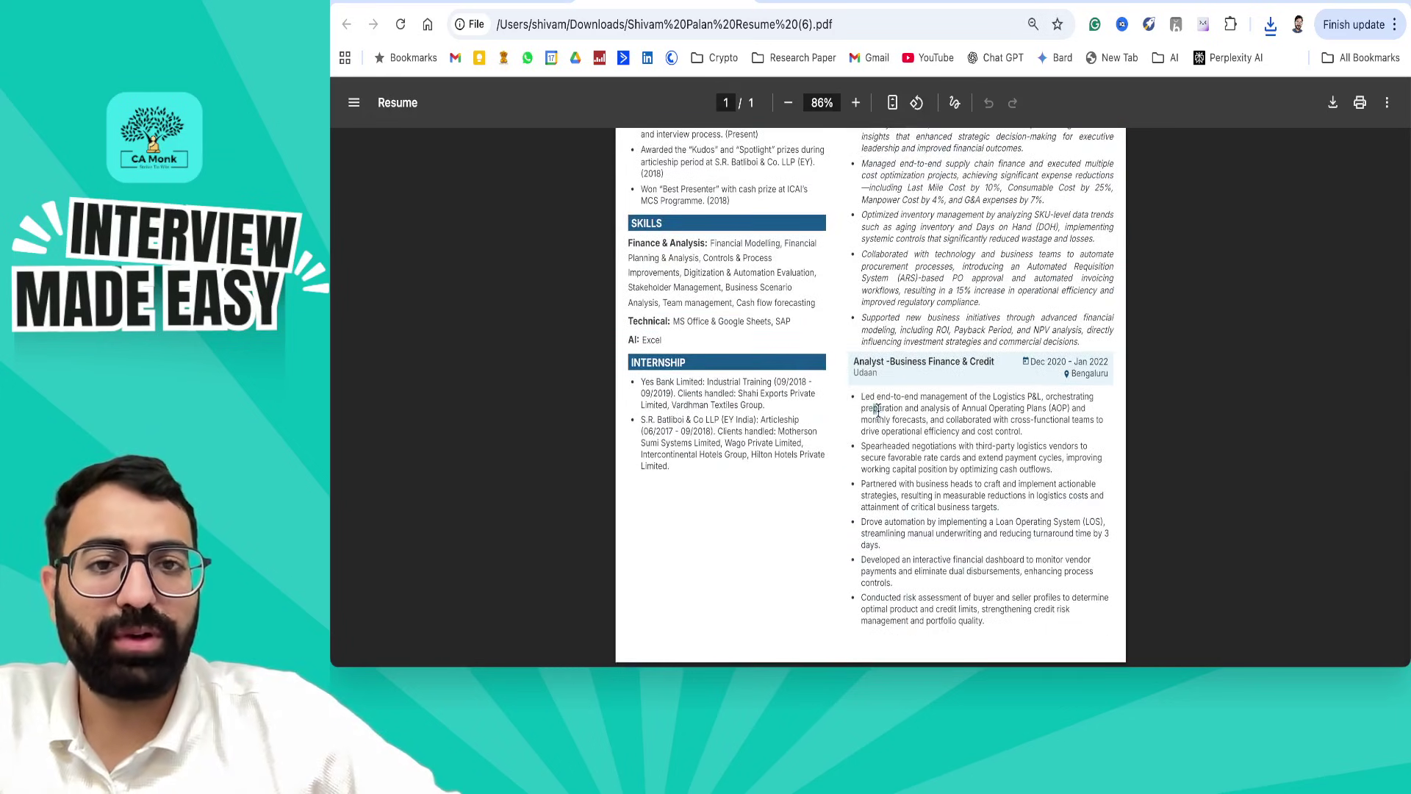
drag(877, 410, 967, 609)
click(952, 329)
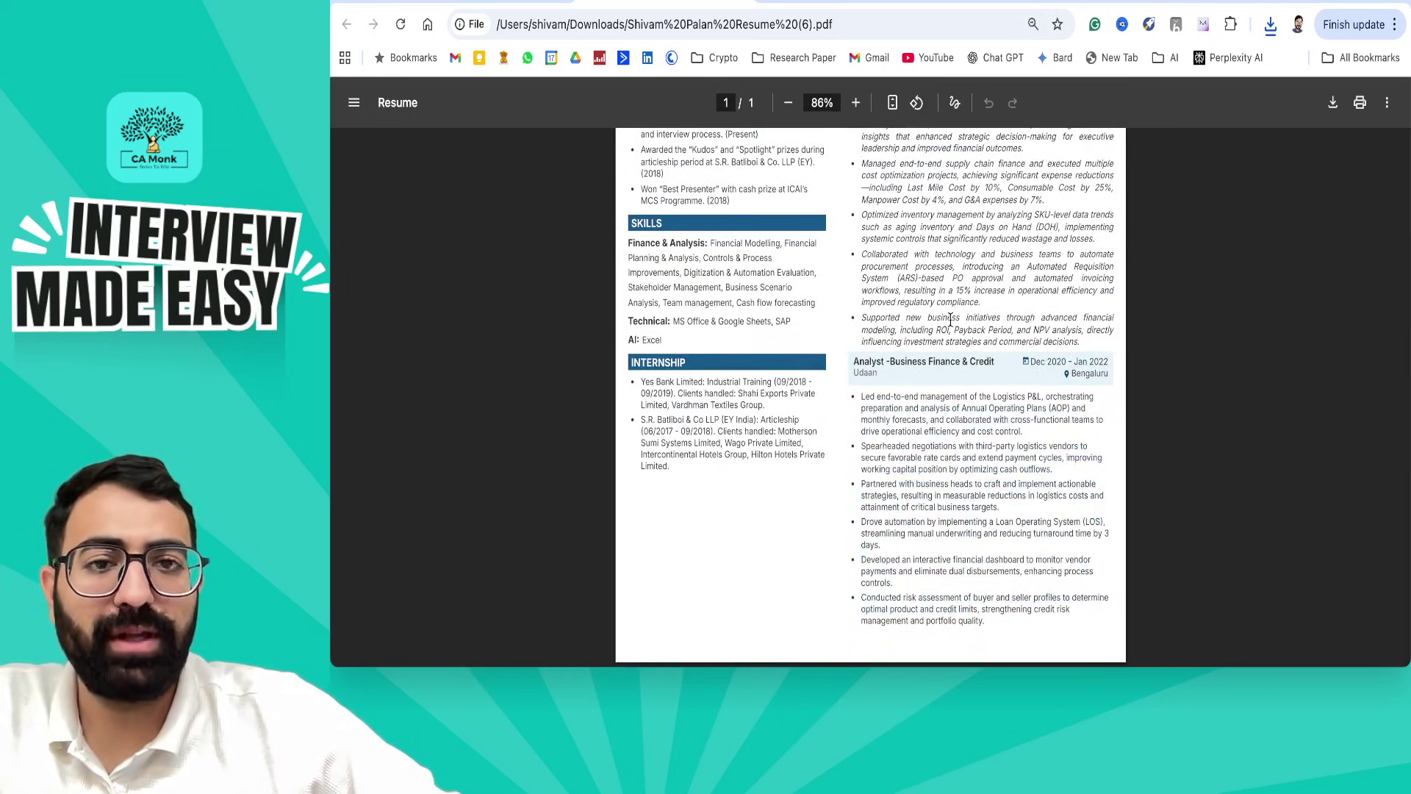
scroll(951, 324, up, 5)
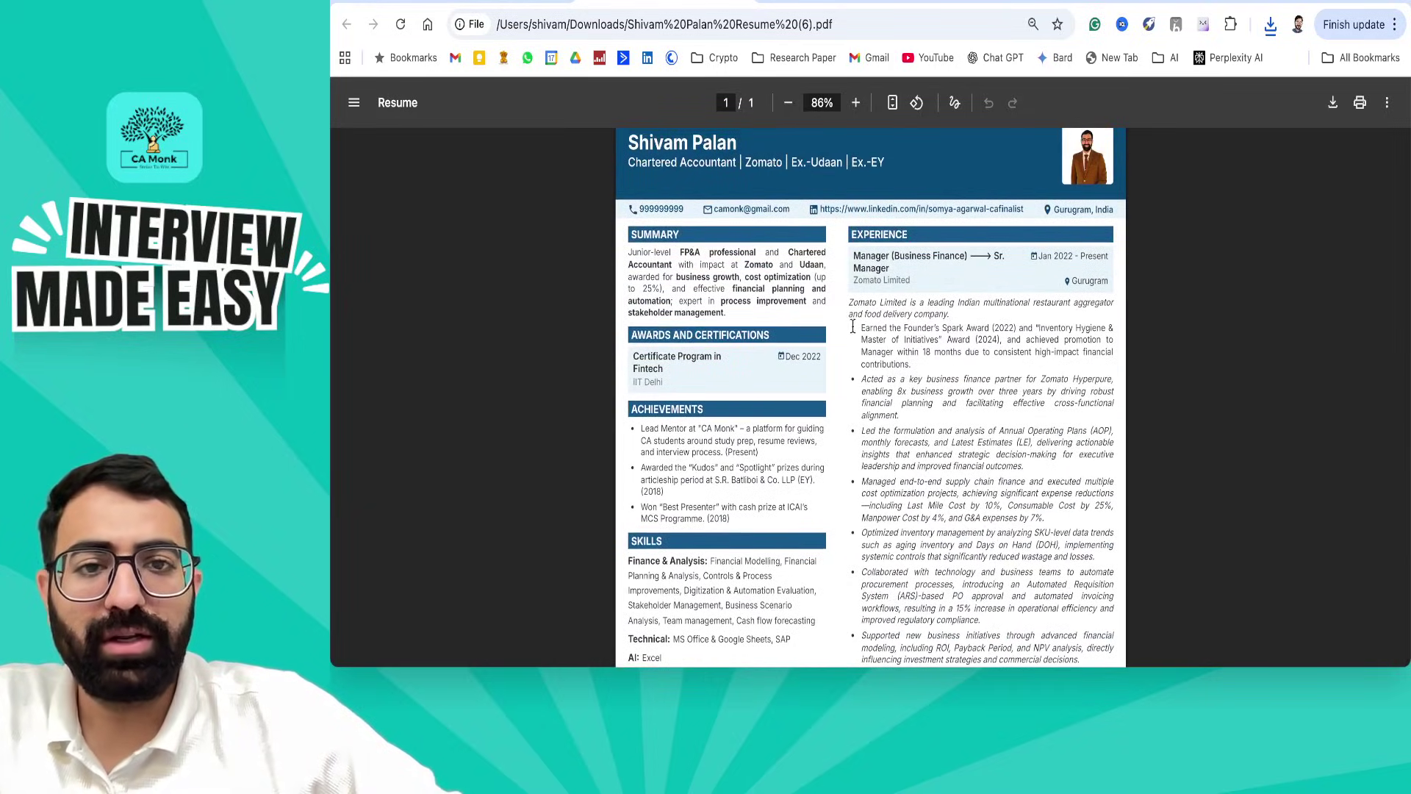
scroll(1029, 335, down, 3)
drag(861, 390, 1081, 477)
scroll(1079, 482, up, 3)
scroll(1078, 485, down, 1)
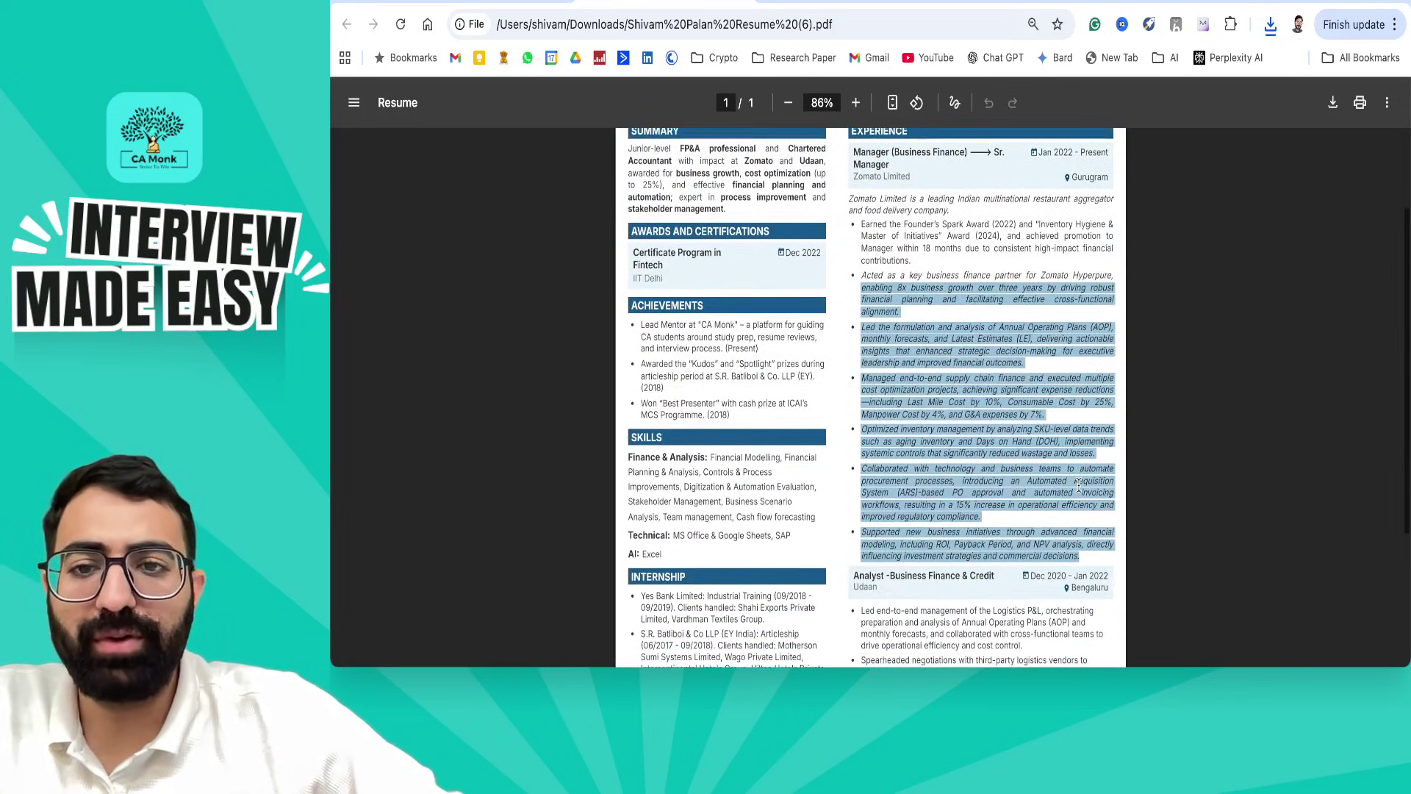
scroll(832, 515, up, 5)
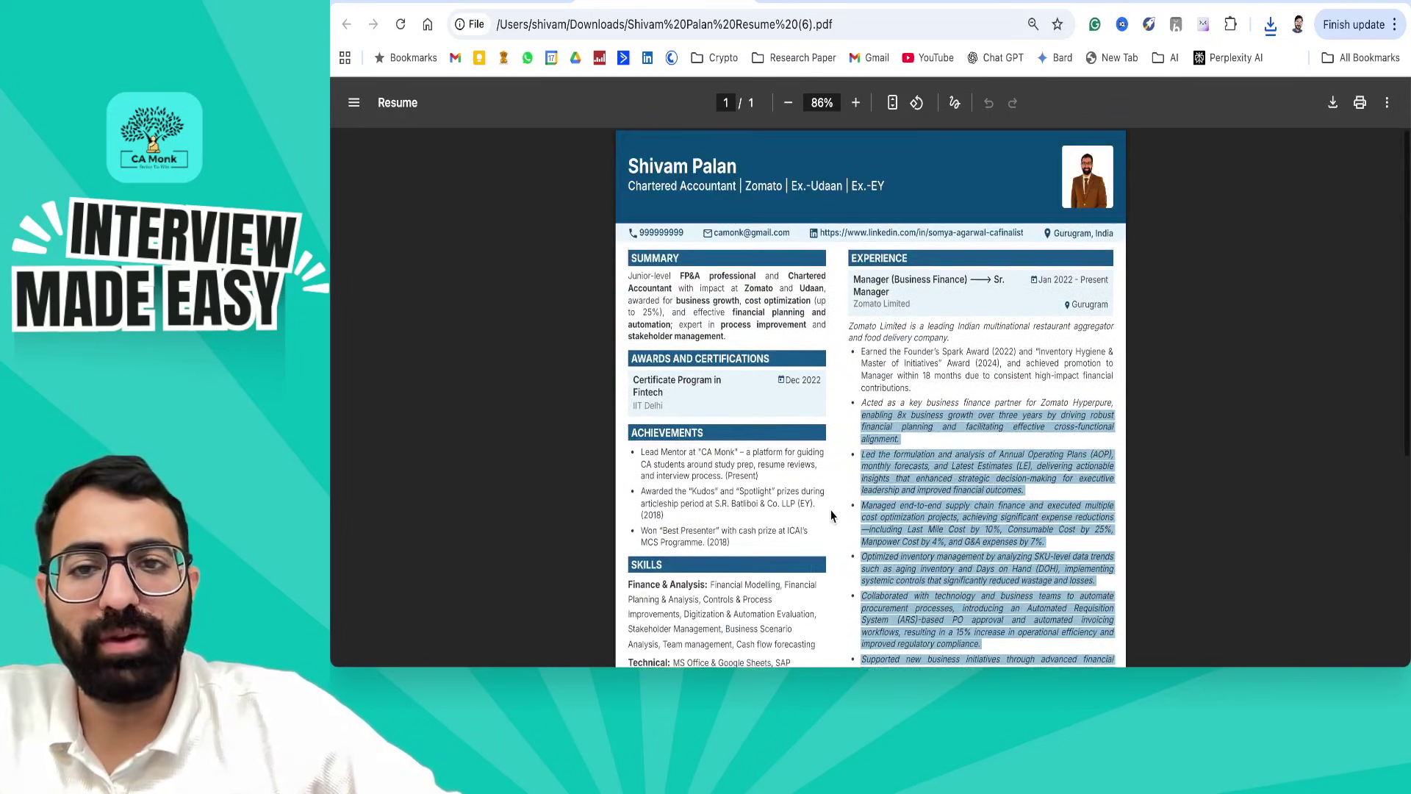
key(ctrl+shift+Tab)
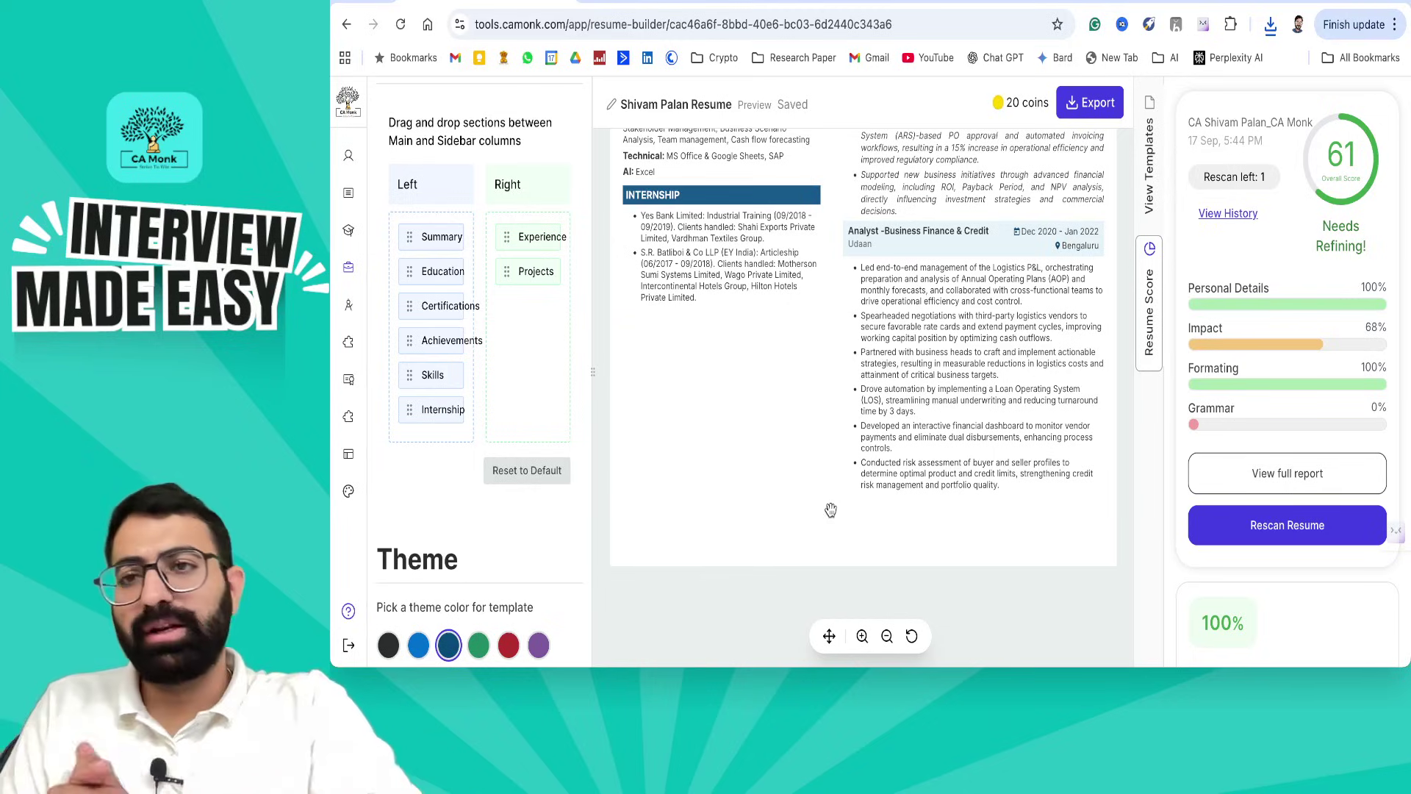